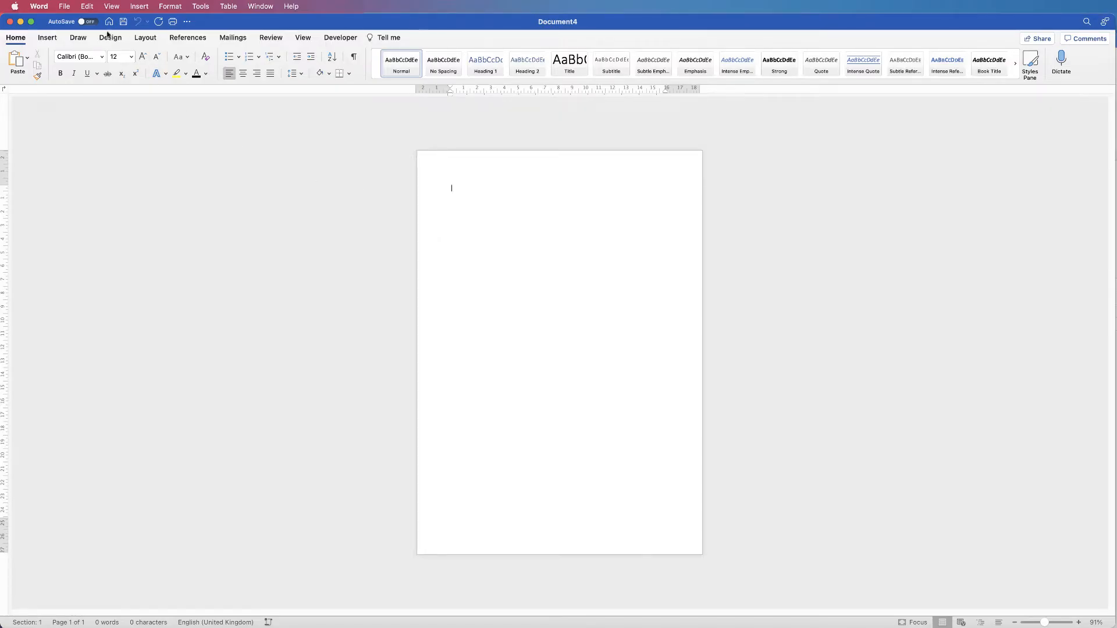
Check the document's paper size among the available page sizes.
{"action": "left_click", "coordinate": [145, 38]}
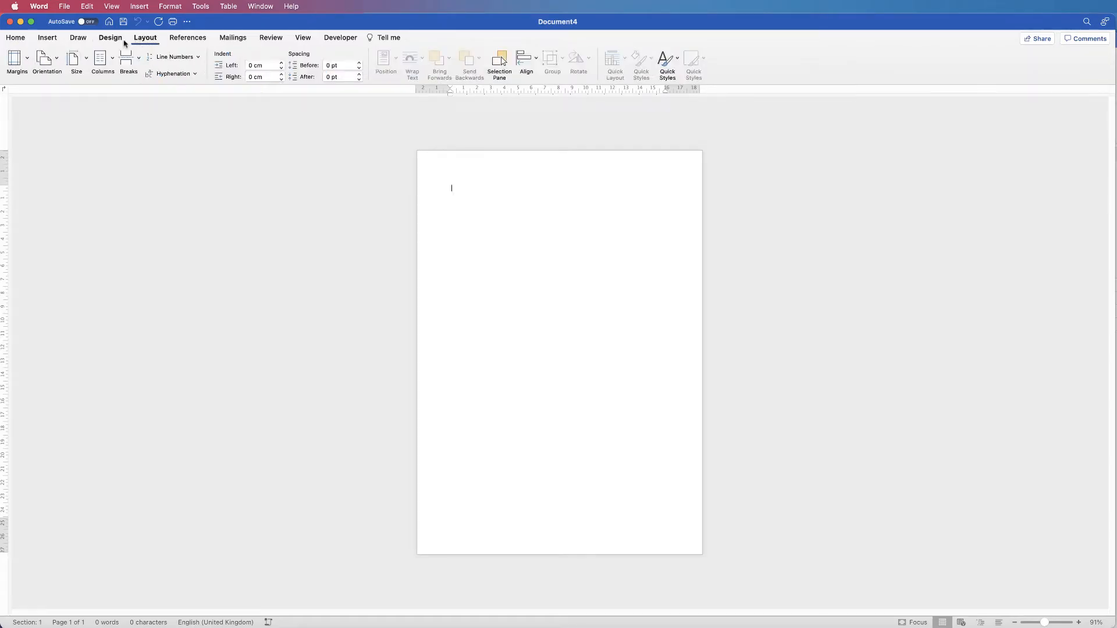
{"action": "left_click", "coordinate": [87, 59]}
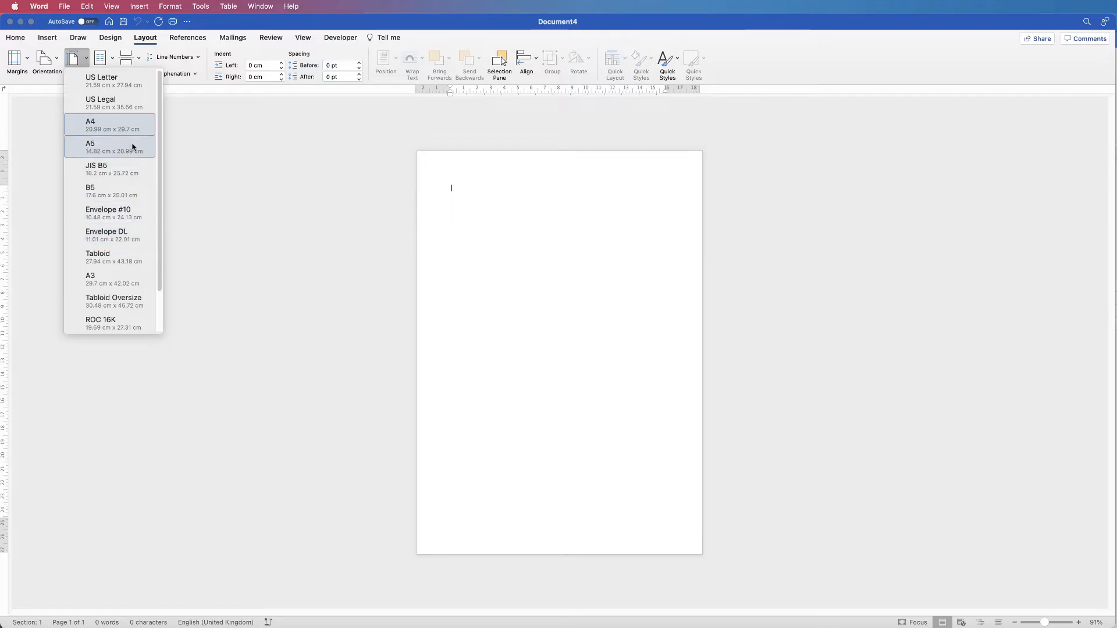
{"action": "left_click", "coordinate": [86, 63]}
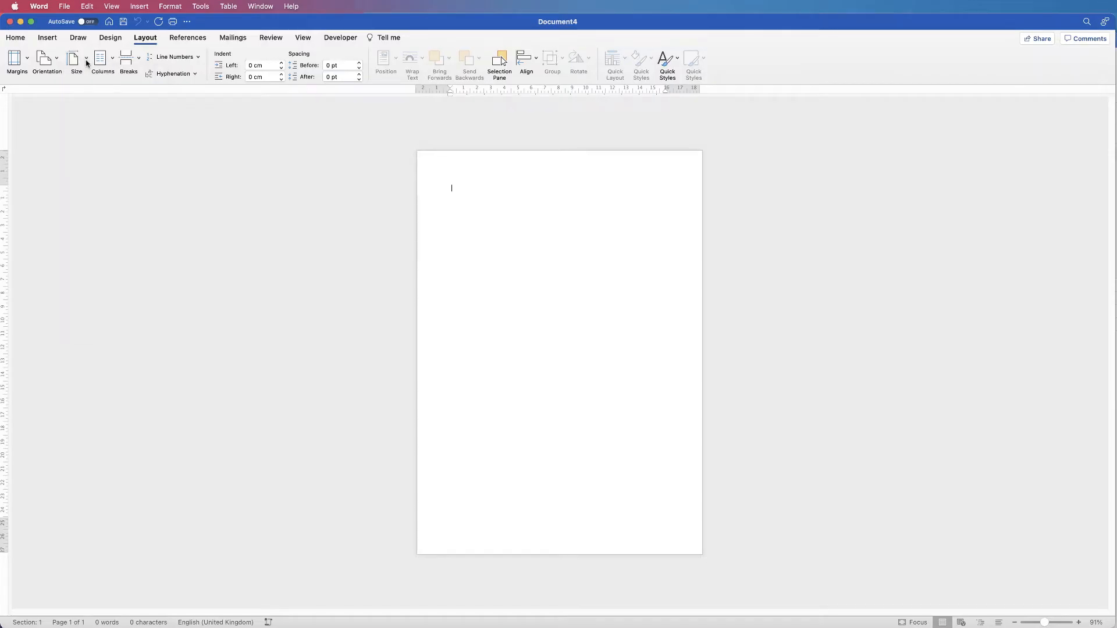
Draw a rectangle about 20.96 cm wide and 29.54 cm high over the whole page.
{"action": "left_click", "coordinate": [53, 41]}
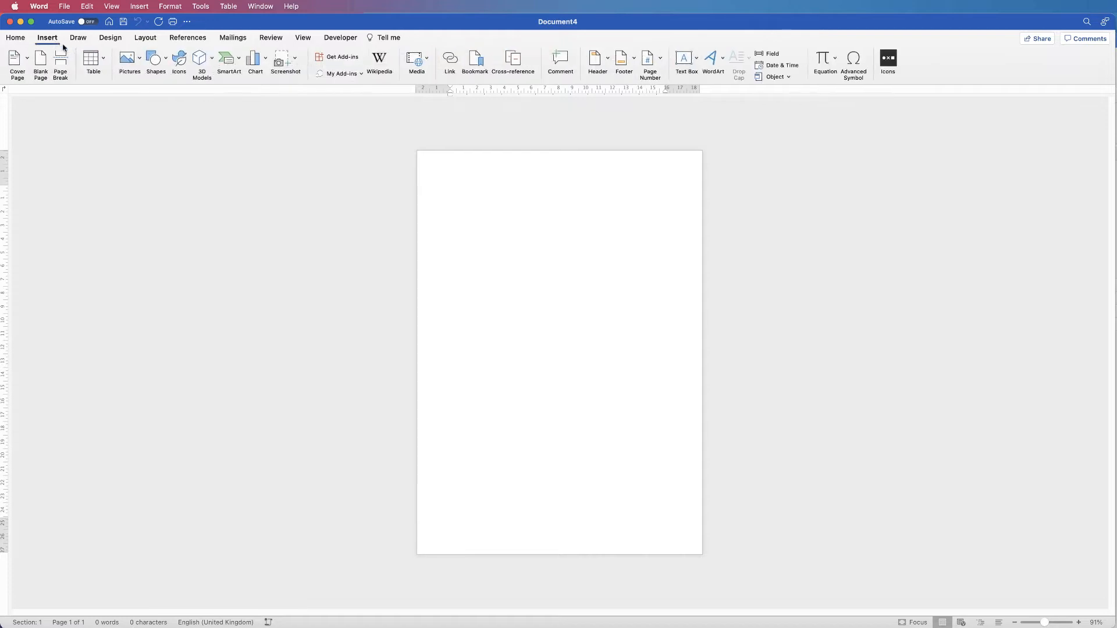
{"action": "left_click", "coordinate": [167, 61]}
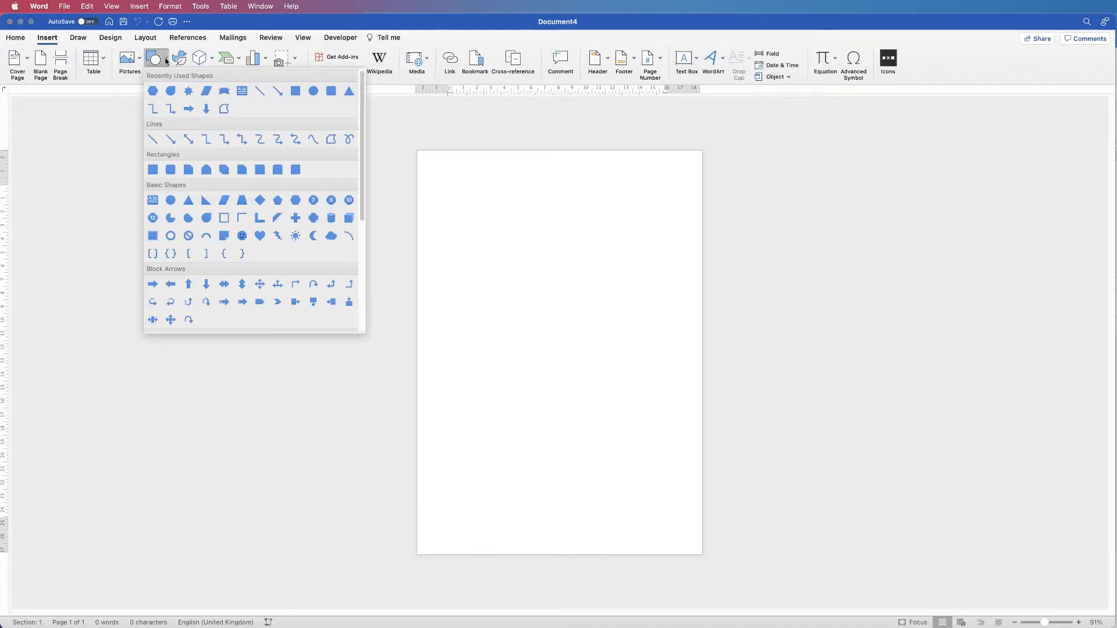
{"action": "left_click", "coordinate": [153, 171]}
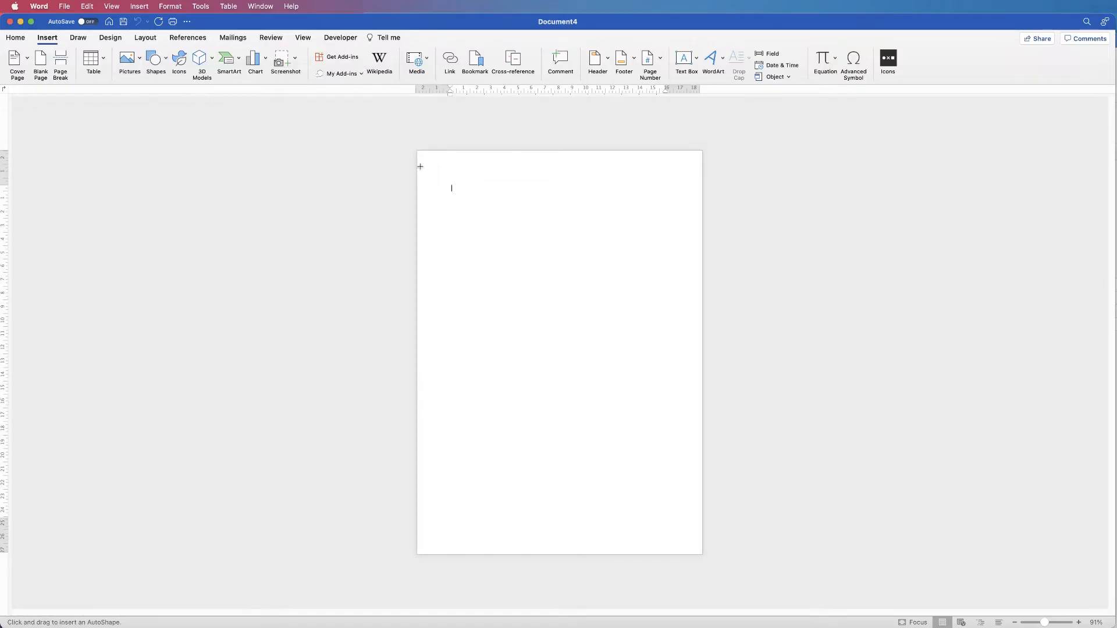
{"action": "left_click_drag", "start_coordinate": [418, 151], "coordinate": [699, 554]}
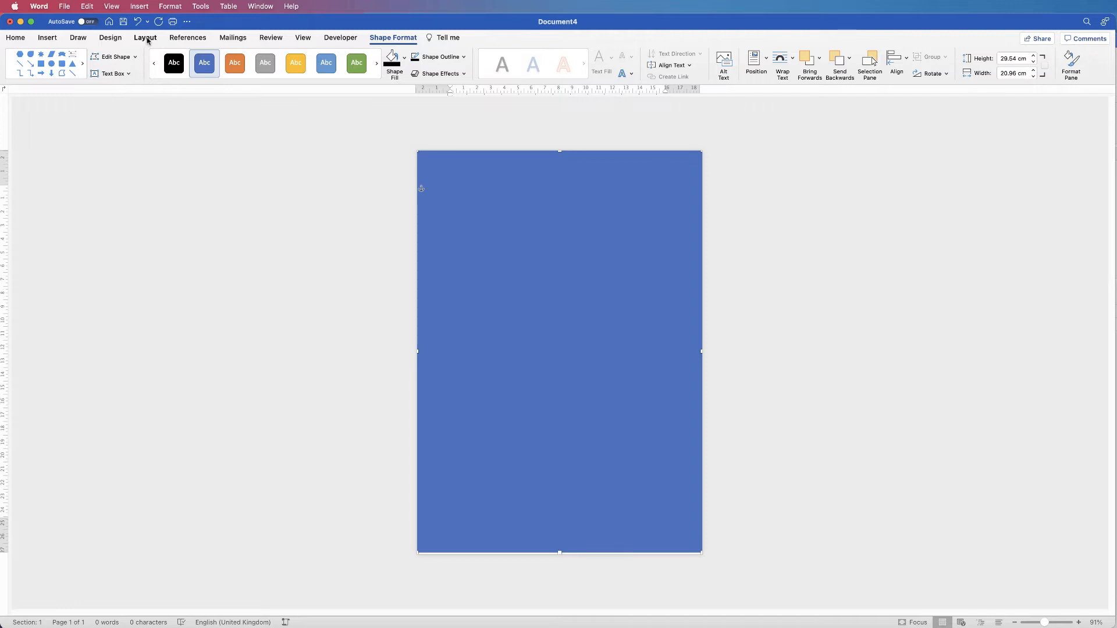
Check the A4 page dimensions and match the rectangle to them with height 29.7 cm and width 20.99 cm.
{"action": "left_click", "coordinate": [146, 38]}
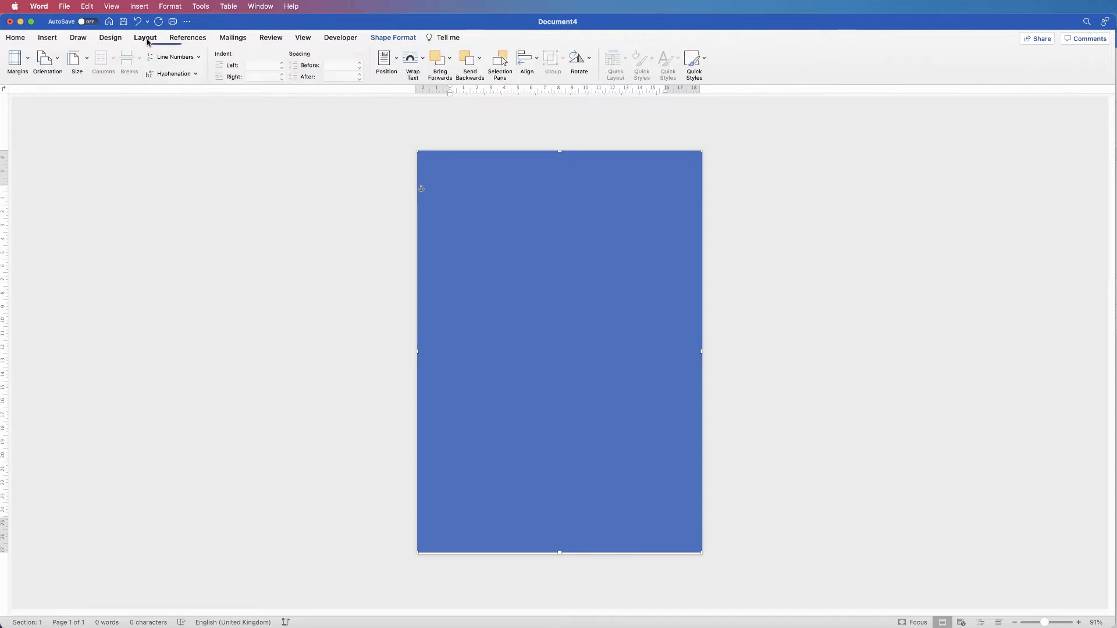
{"action": "left_click", "coordinate": [88, 63]}
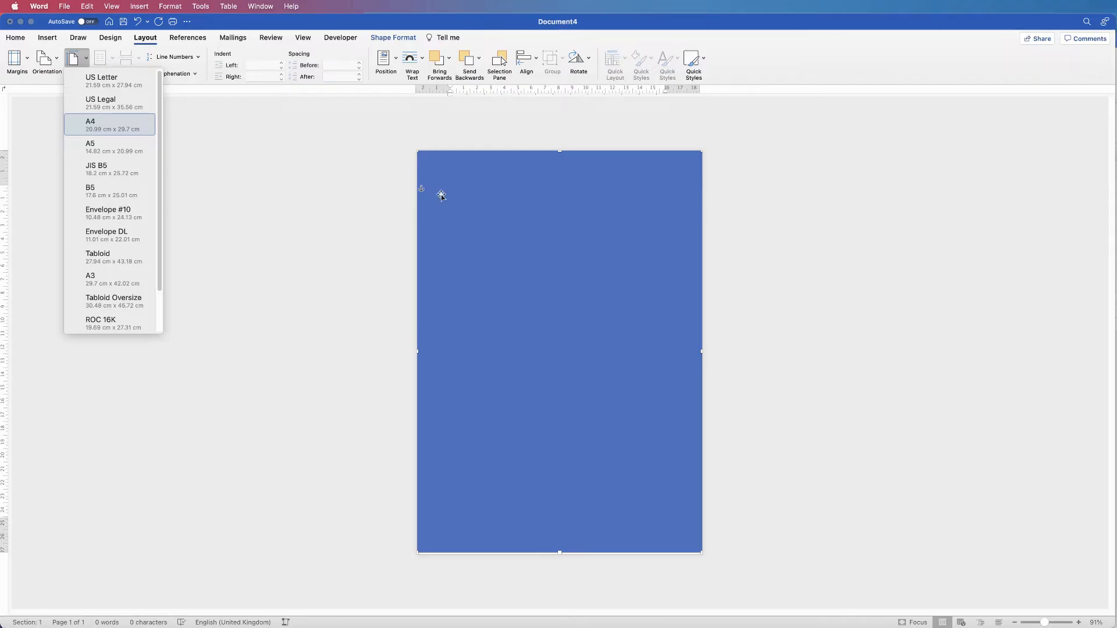
{"action": "left_click", "coordinate": [553, 236]}
{"action": "left_click", "coordinate": [394, 38]}
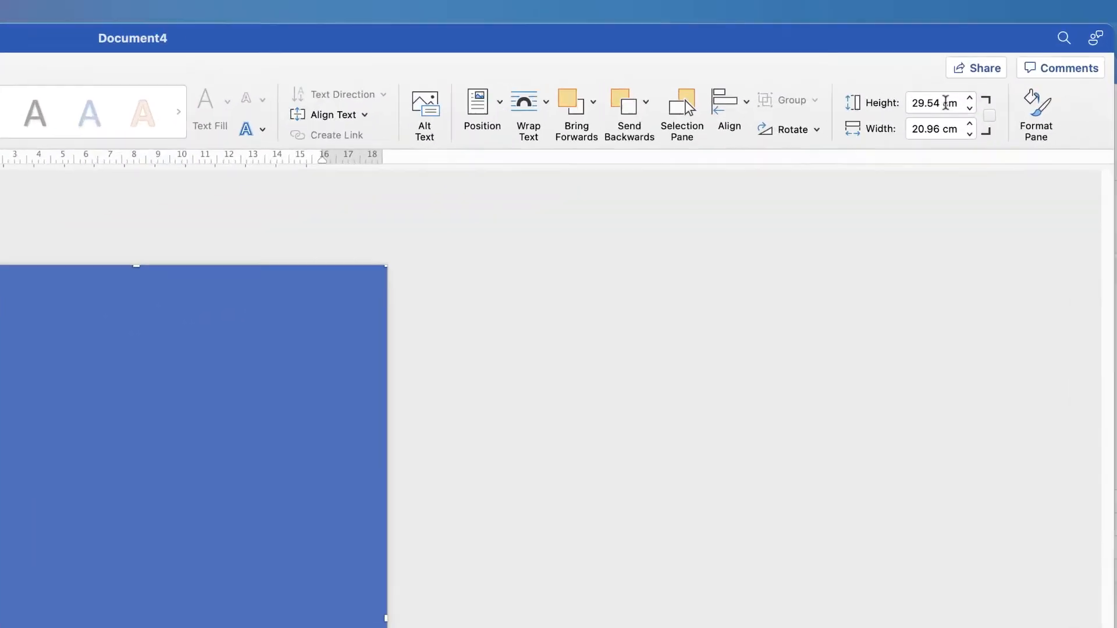
{"action": "left_click_drag", "start_coordinate": [940, 103], "coordinate": [929, 103]}
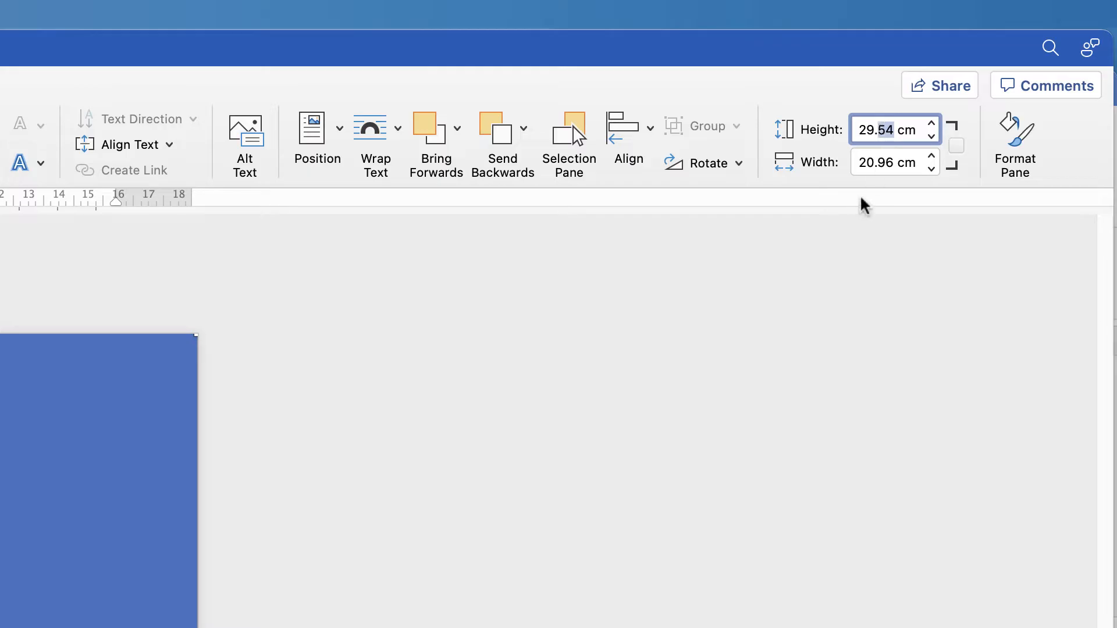
{"action": "type", "text": "7"}
{"action": "left_click_drag", "start_coordinate": [898, 163], "coordinate": [859, 163]}
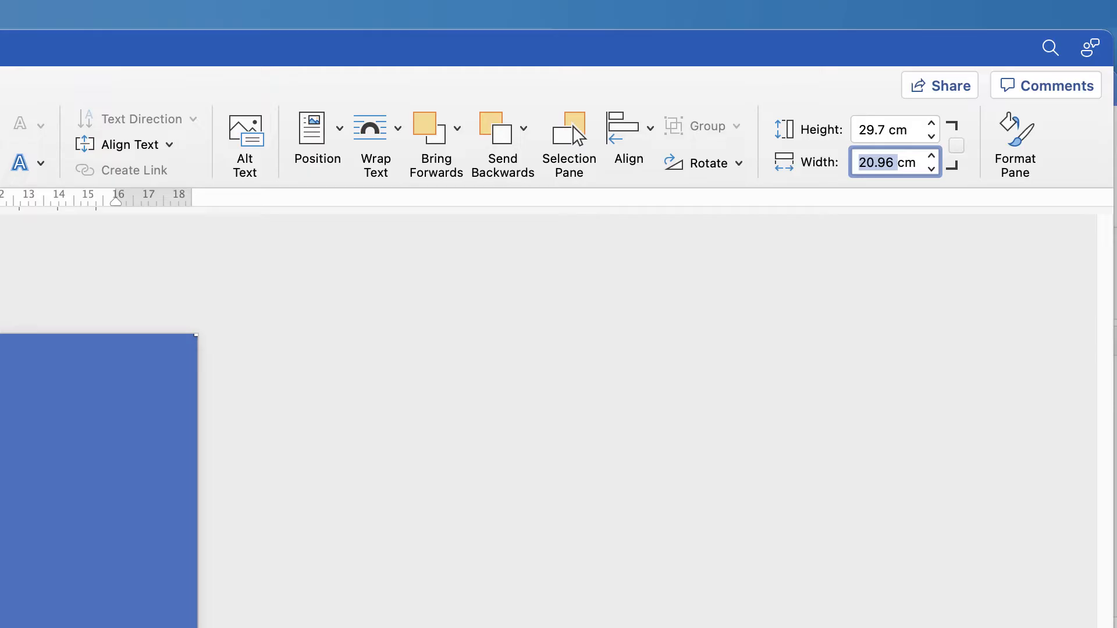
{"action": "type", "text": "20."}
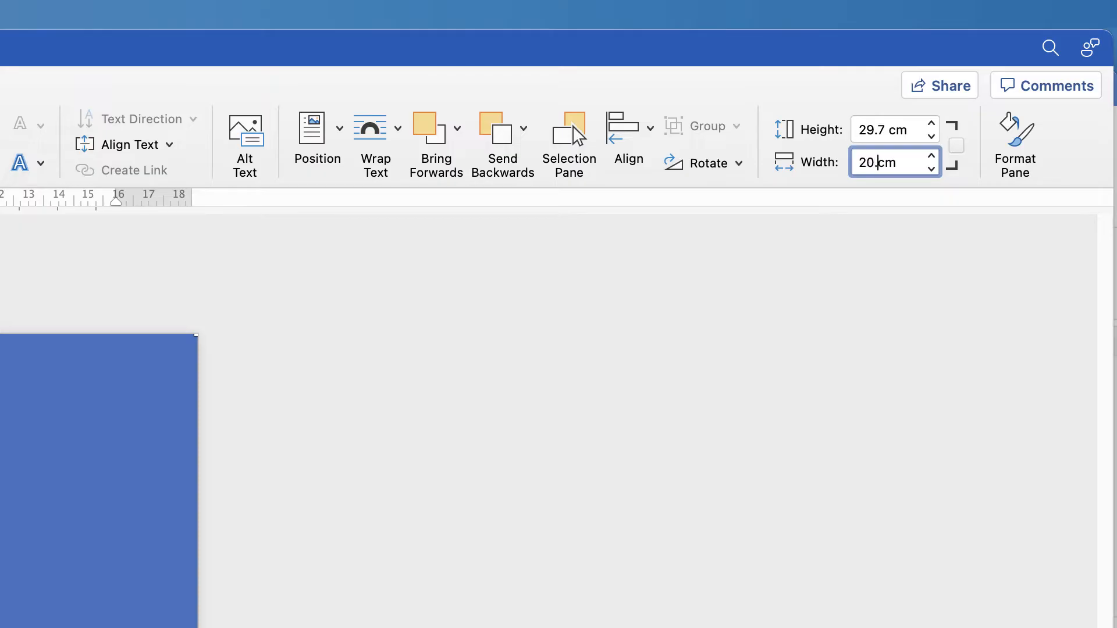
{"action": "type", "text": "99"}
{"action": "key", "text": "Return"}
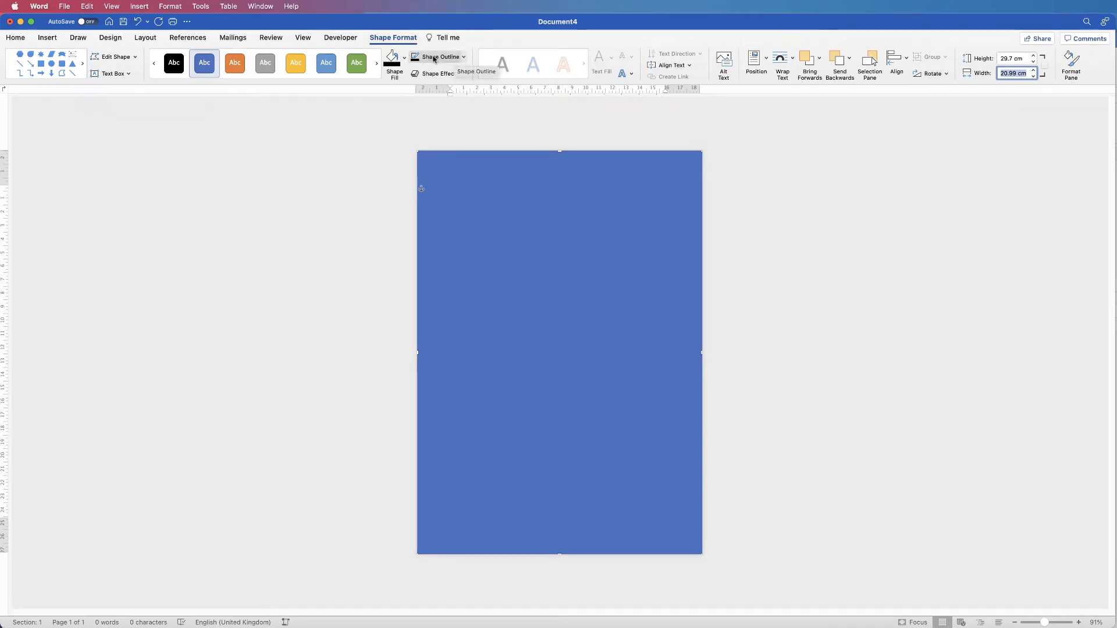
Remove the rectangle's outline and fill it with black.
{"action": "left_click", "coordinate": [463, 58]}
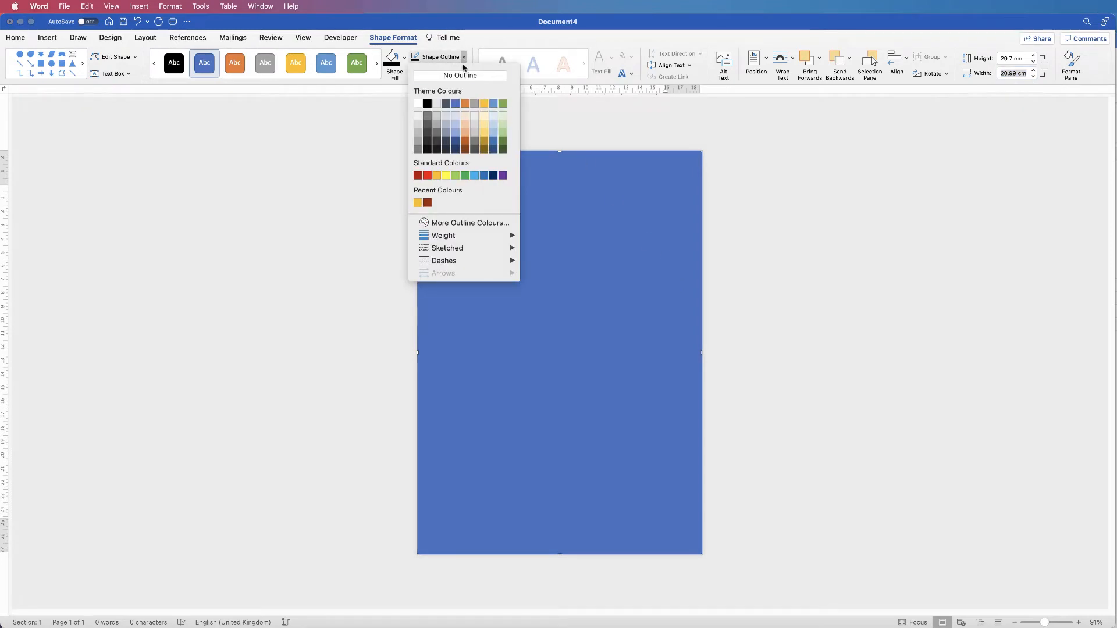
{"action": "left_click", "coordinate": [456, 75]}
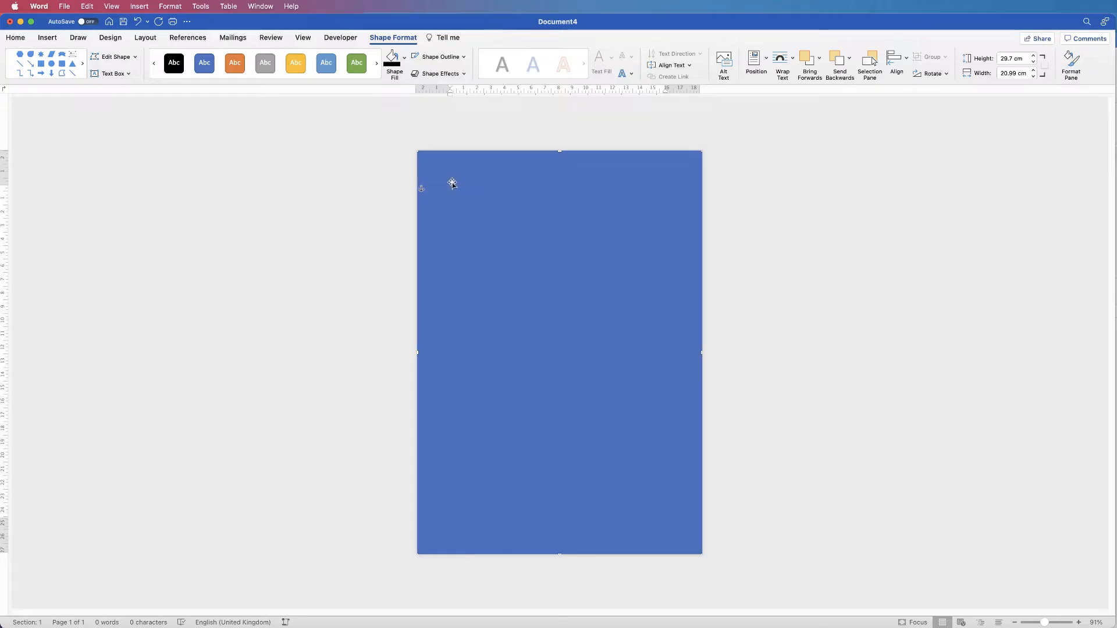
{"action": "left_click", "coordinate": [404, 64]}
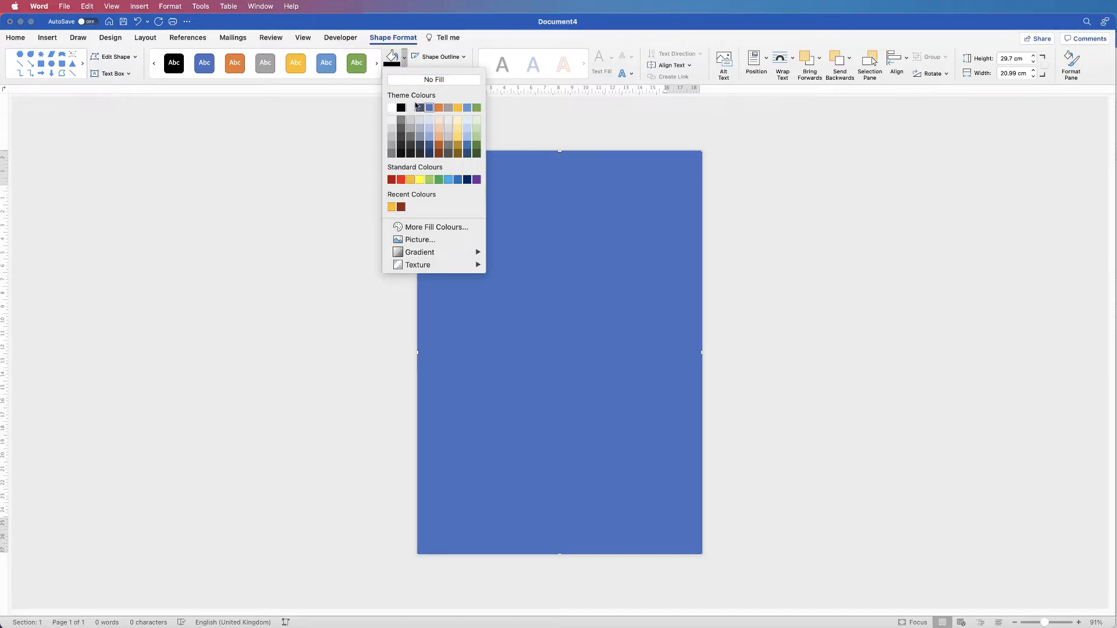
{"action": "left_click", "coordinate": [400, 108]}
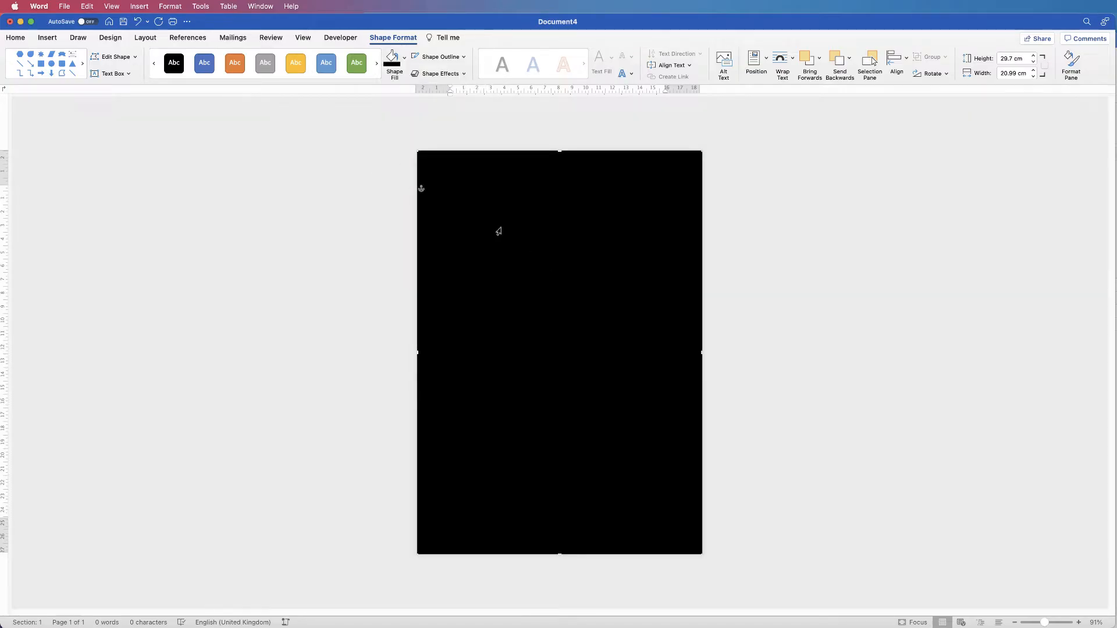
Insert Meatballs.jpg from the Food folder and set its text wrapping to In Front of Text.
{"action": "left_click", "coordinate": [48, 38]}
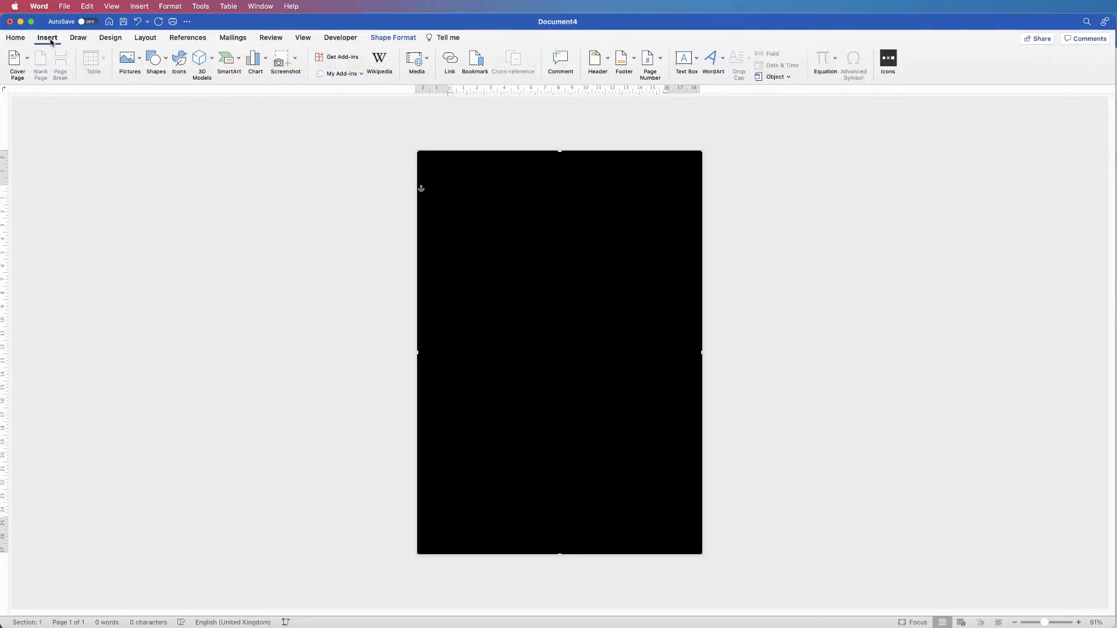
{"action": "left_click", "coordinate": [140, 59]}
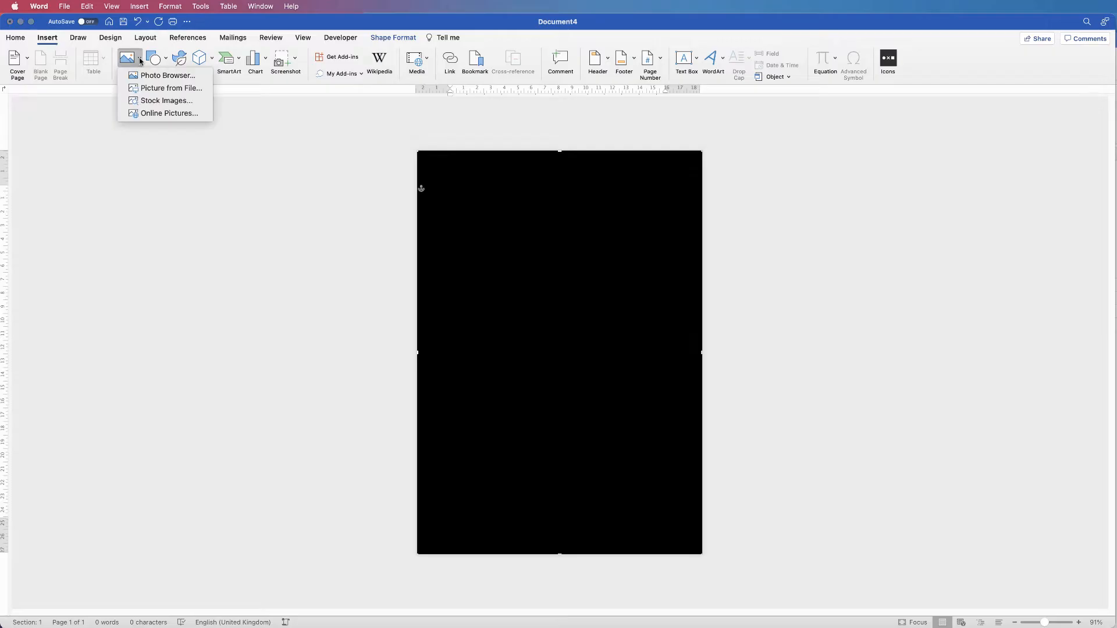
{"action": "left_click", "coordinate": [151, 91]}
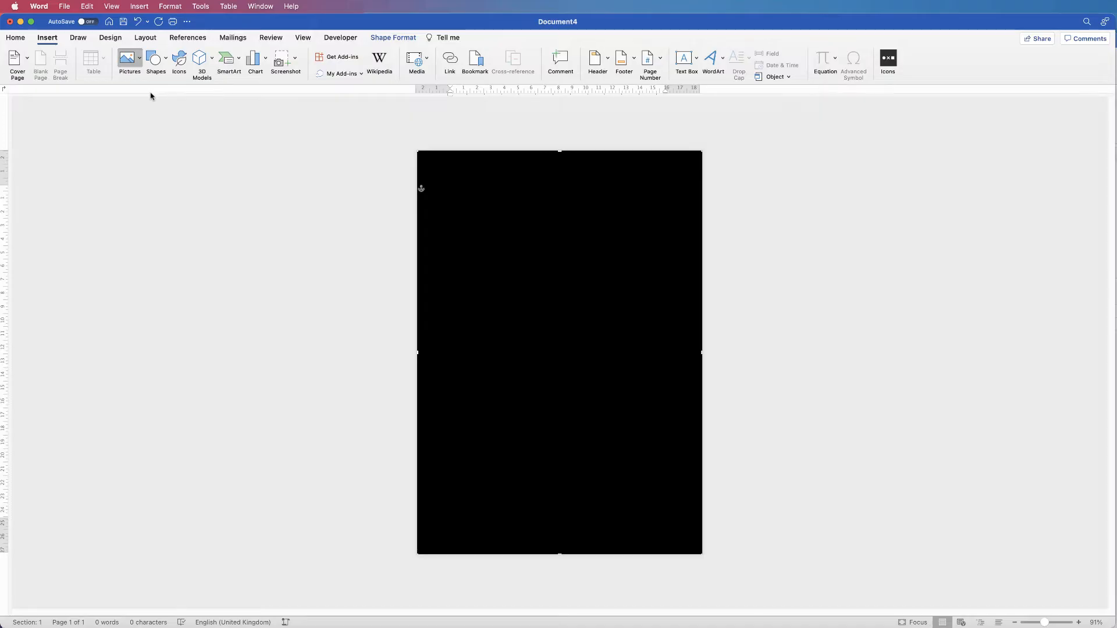
{"action": "left_click", "coordinate": [775, 164]}
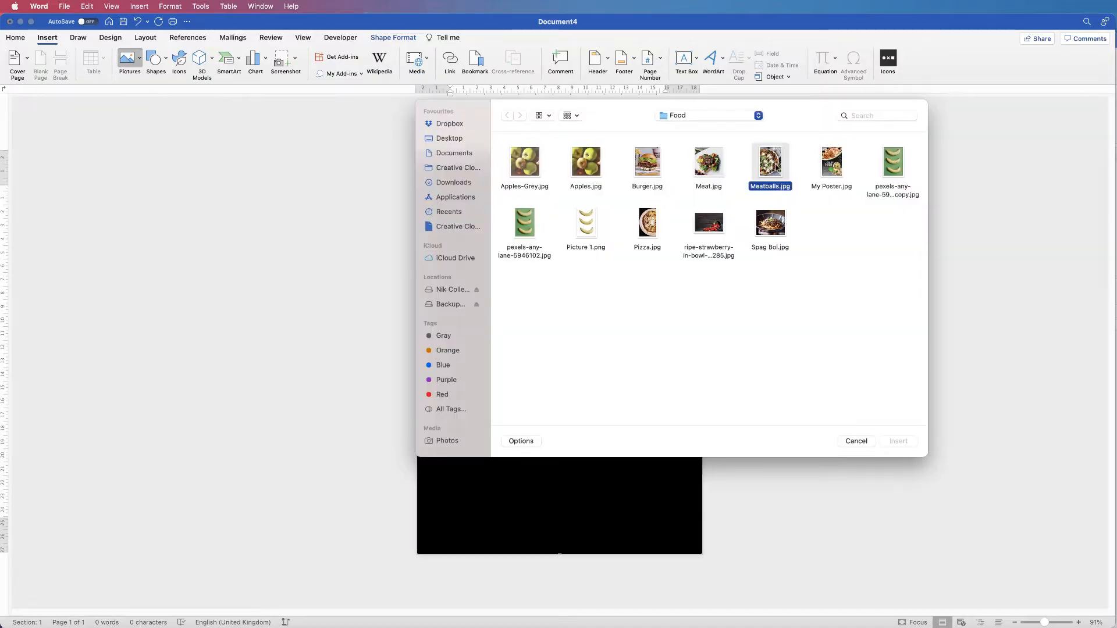
{"action": "left_click", "coordinate": [896, 441]}
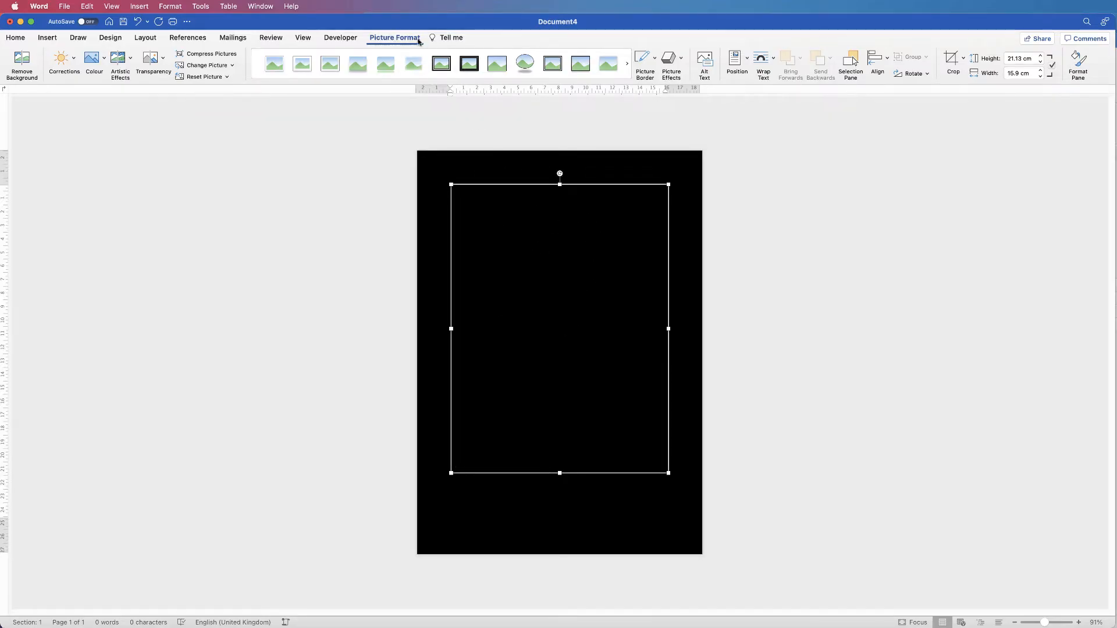
{"action": "left_click", "coordinate": [774, 59]}
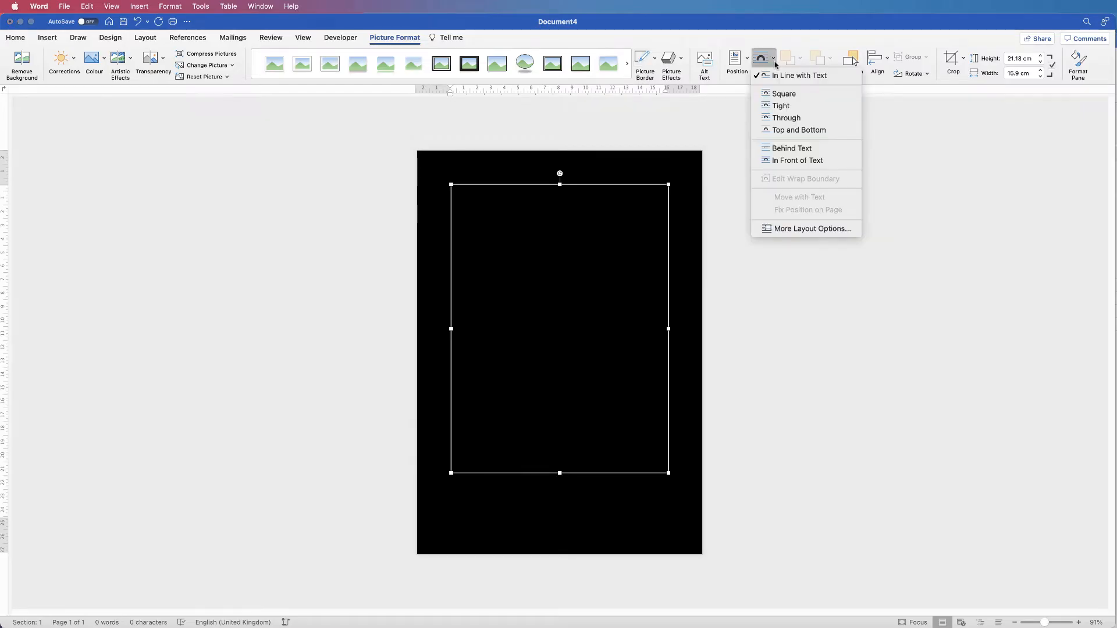
{"action": "left_click", "coordinate": [777, 161]}
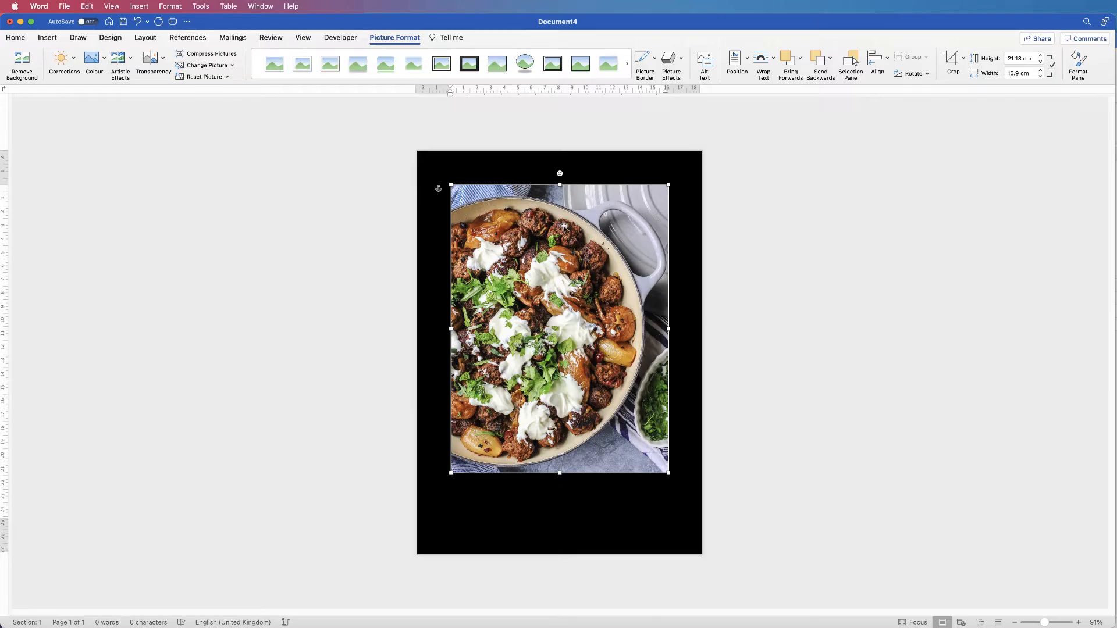
Move the black rectangle toward the page's lower-right corner and return it to cover the full page.
{"action": "left_click", "coordinate": [686, 191]}
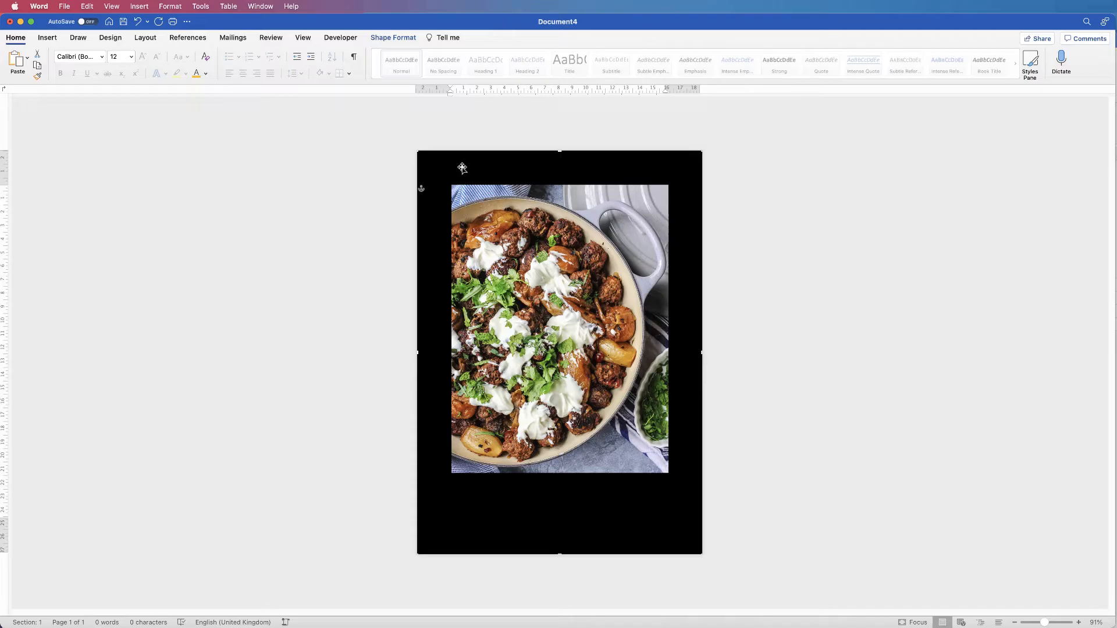
{"action": "left_click_drag", "start_coordinate": [463, 167], "coordinate": [622, 306]}
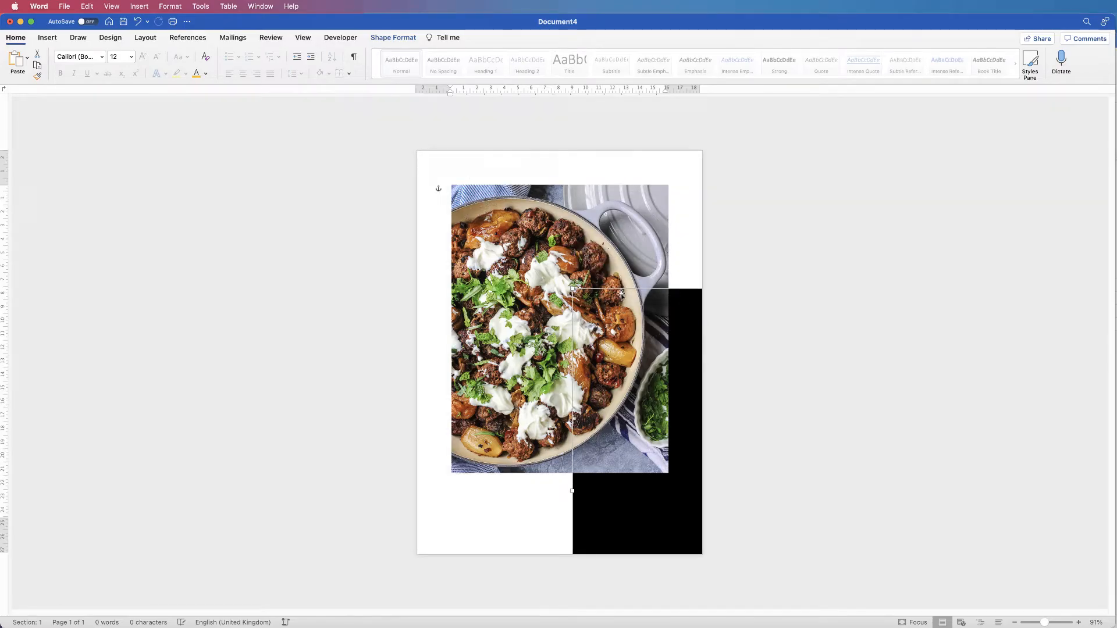
{"action": "left_click_drag", "start_coordinate": [684, 329], "coordinate": [528, 188]}
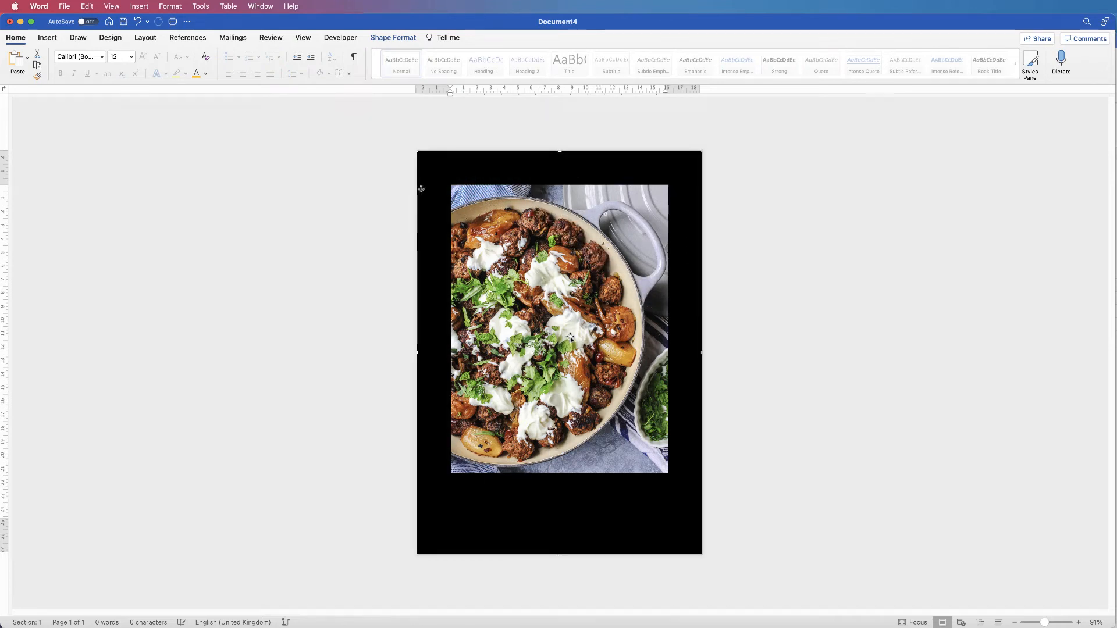
Crop the meatballs photo to an oval shape and shift it slightly to the right on the black page.
{"action": "left_click", "coordinate": [584, 317]}
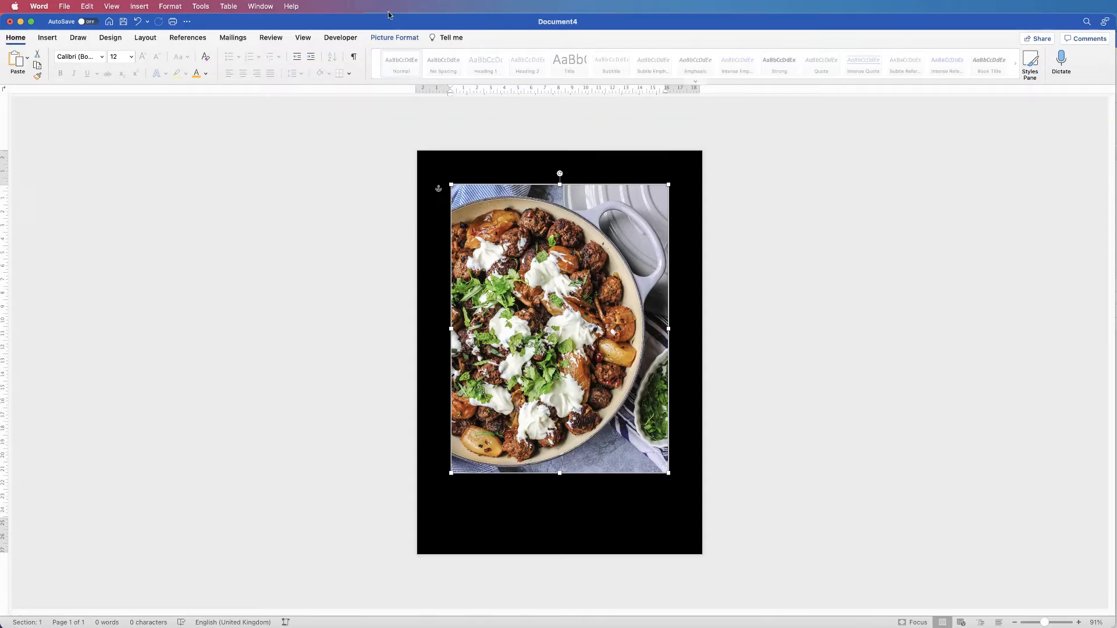
{"action": "left_click", "coordinate": [410, 39]}
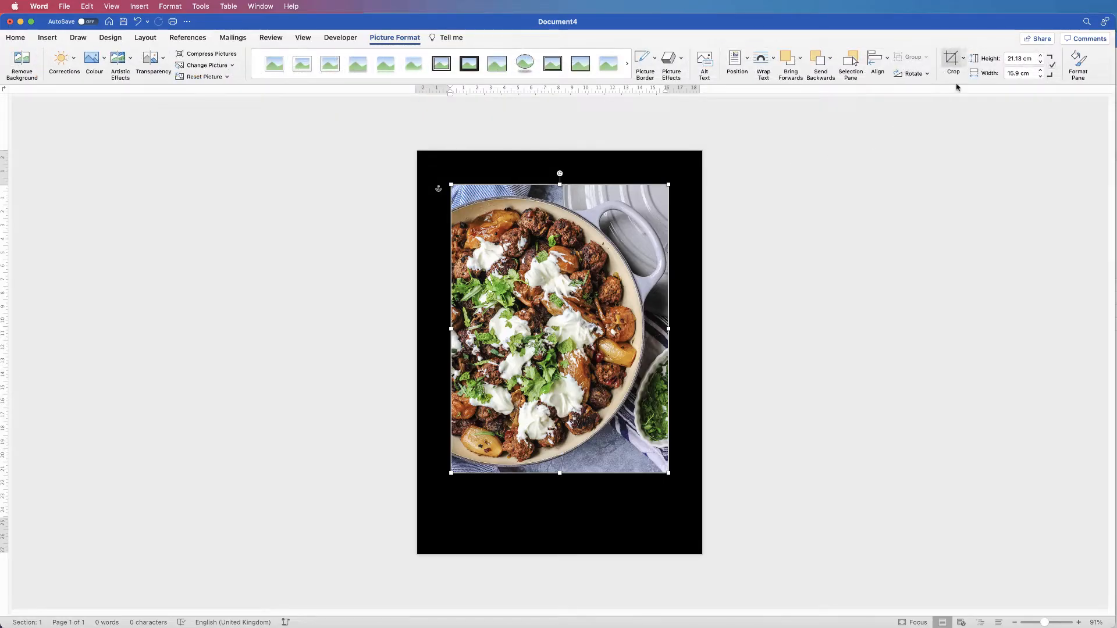
{"action": "left_click", "coordinate": [964, 58]}
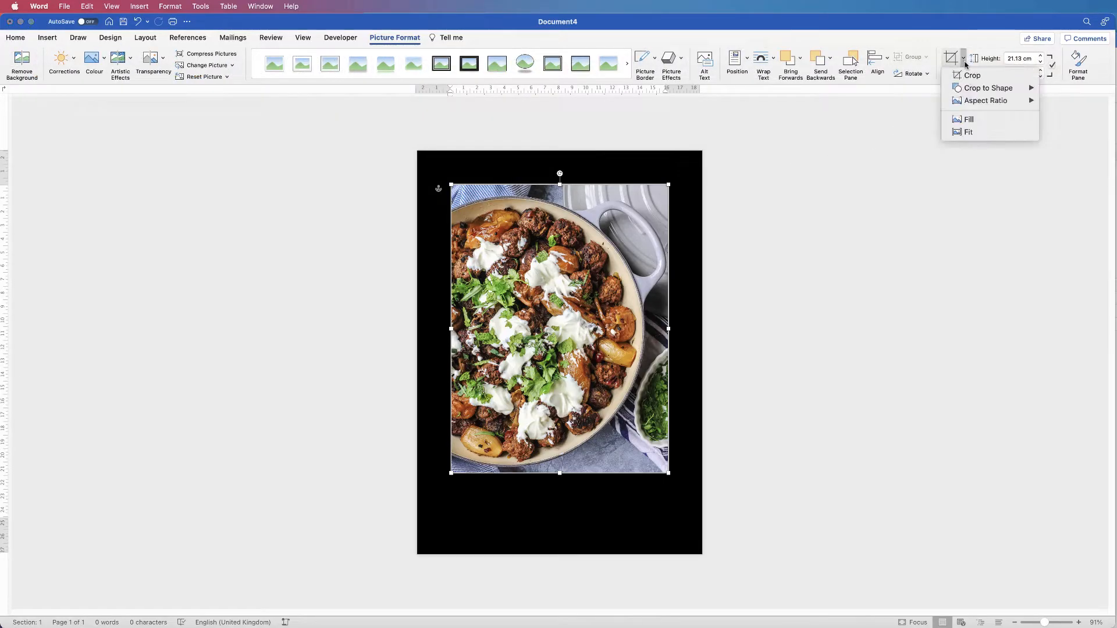
{"action": "mouse_move", "coordinate": [988, 88]}
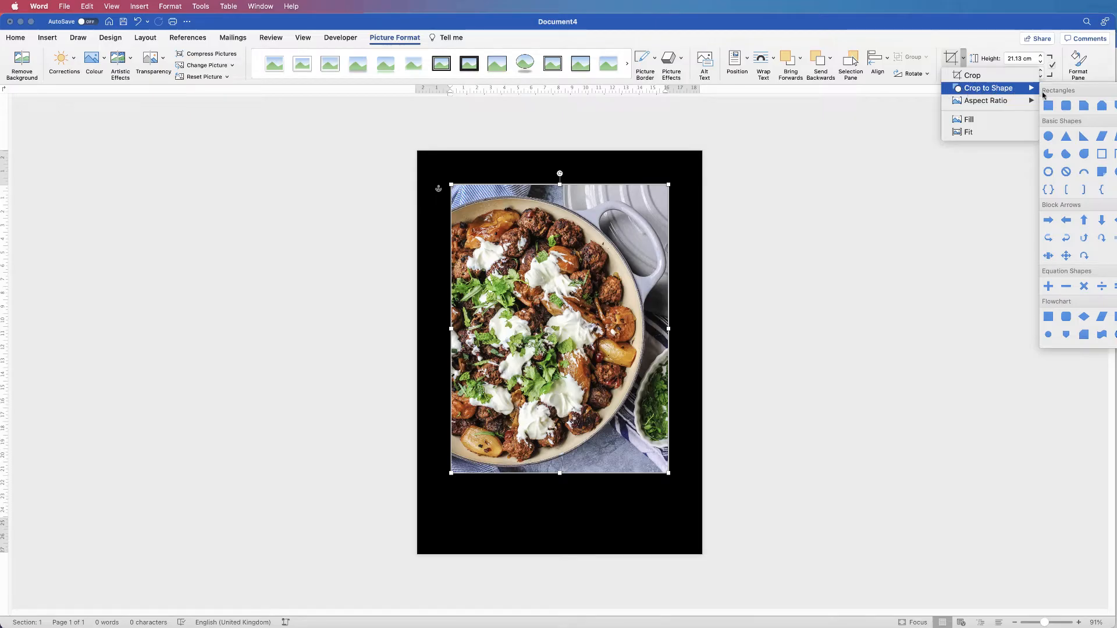
{"action": "left_click", "coordinate": [1049, 137]}
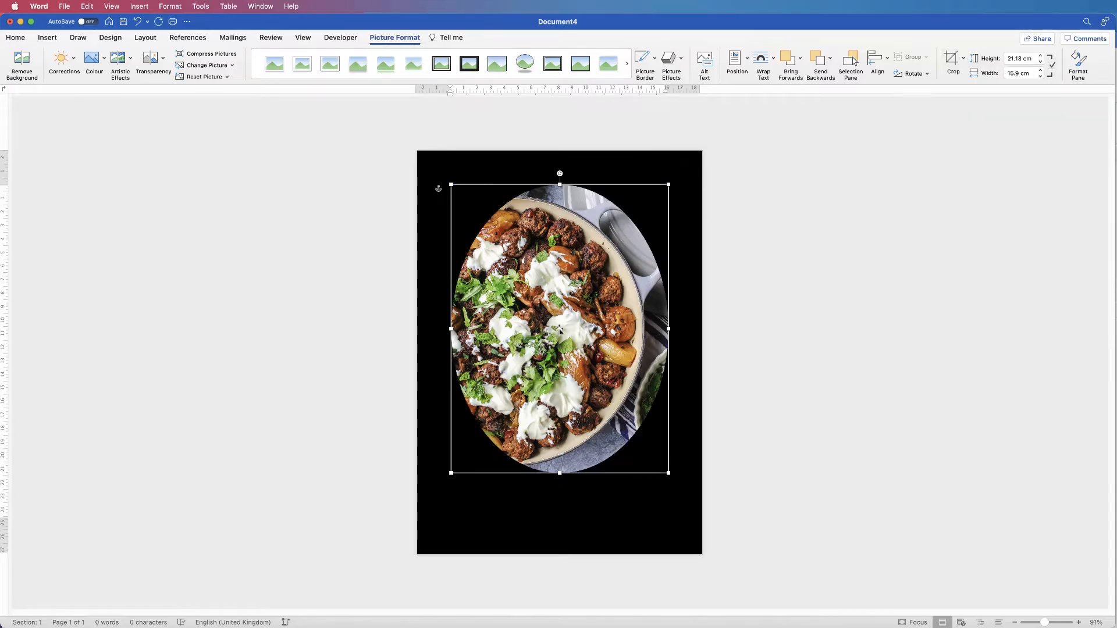
{"action": "left_click_drag", "start_coordinate": [560, 320], "coordinate": [584, 316]}
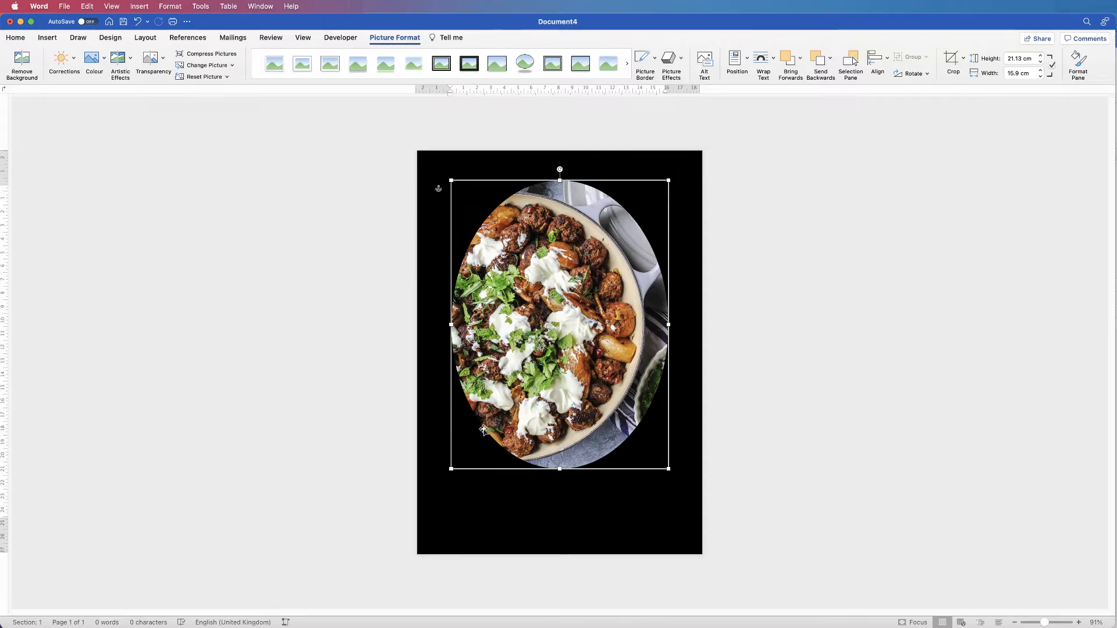
{"action": "left_click_drag", "start_coordinate": [559, 257], "coordinate": [564, 256]}
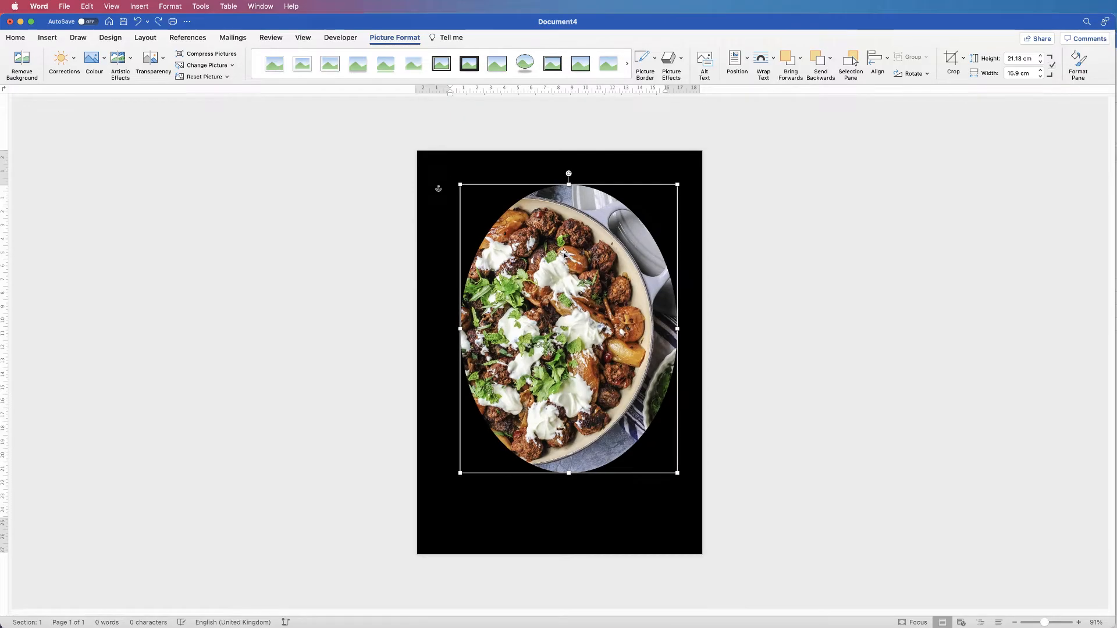
Undo the photo's shift and oval crop, and trim its right, top and bottom edges to about 13.81 cm wide by 19.28 cm high.
{"action": "key", "text": "super+z"}
{"action": "key", "text": "super+z"}
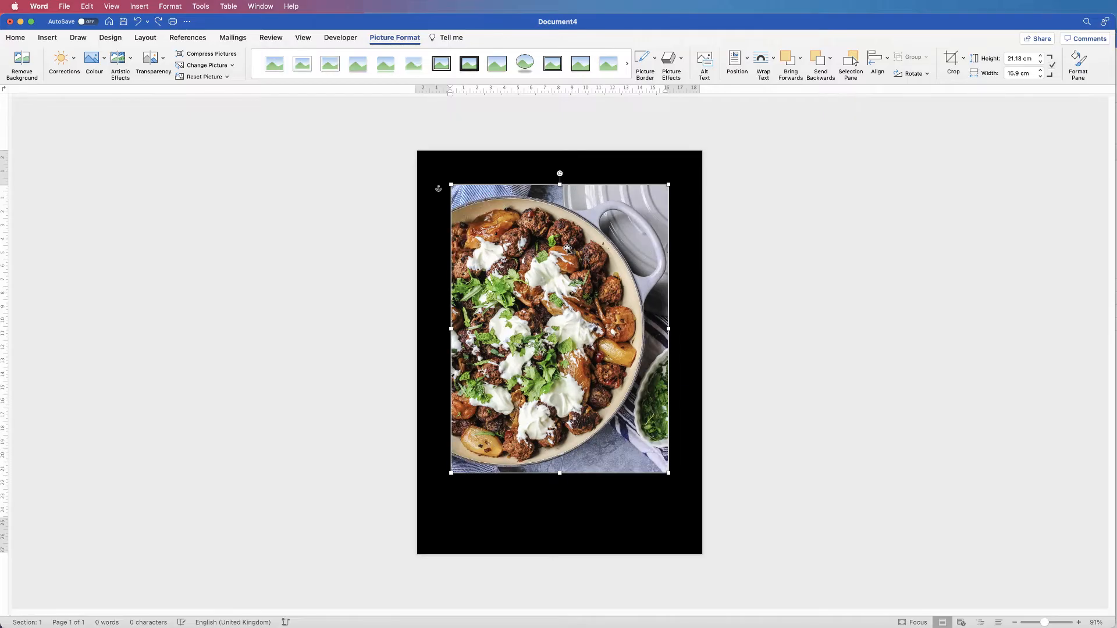
{"action": "left_click", "coordinate": [965, 59]}
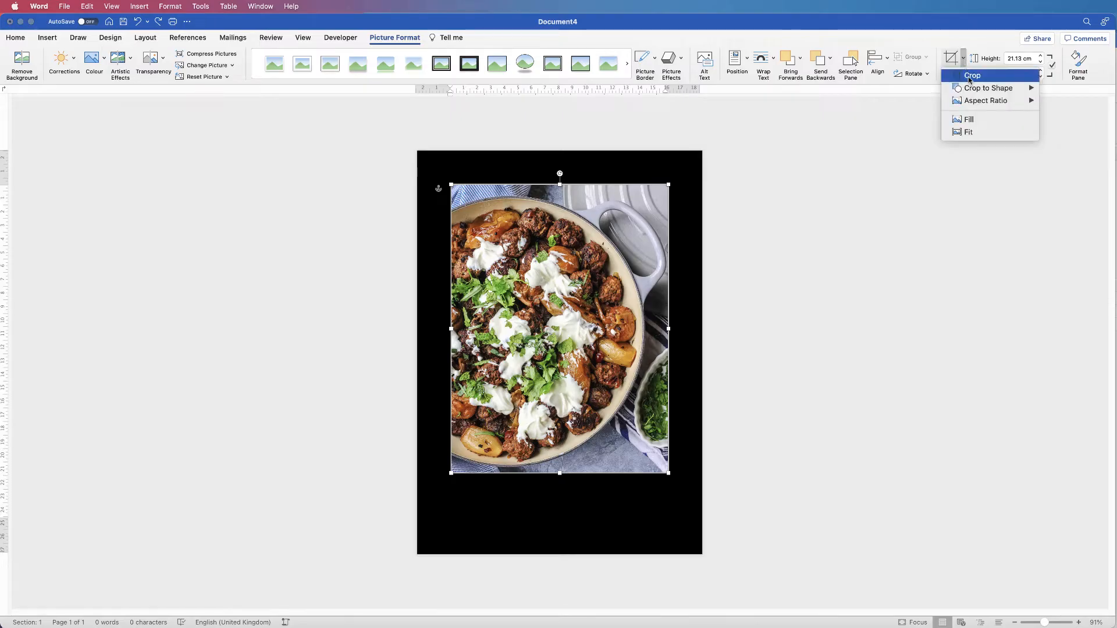
{"action": "left_click", "coordinate": [970, 76]}
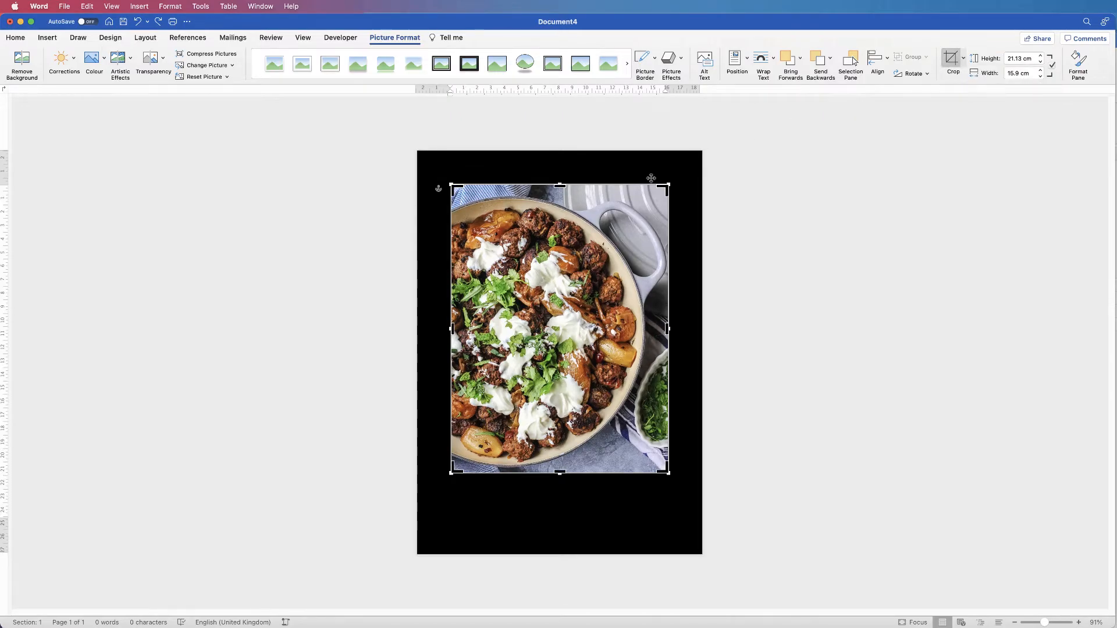
{"action": "left_click_drag", "start_coordinate": [668, 329], "coordinate": [639, 325]}
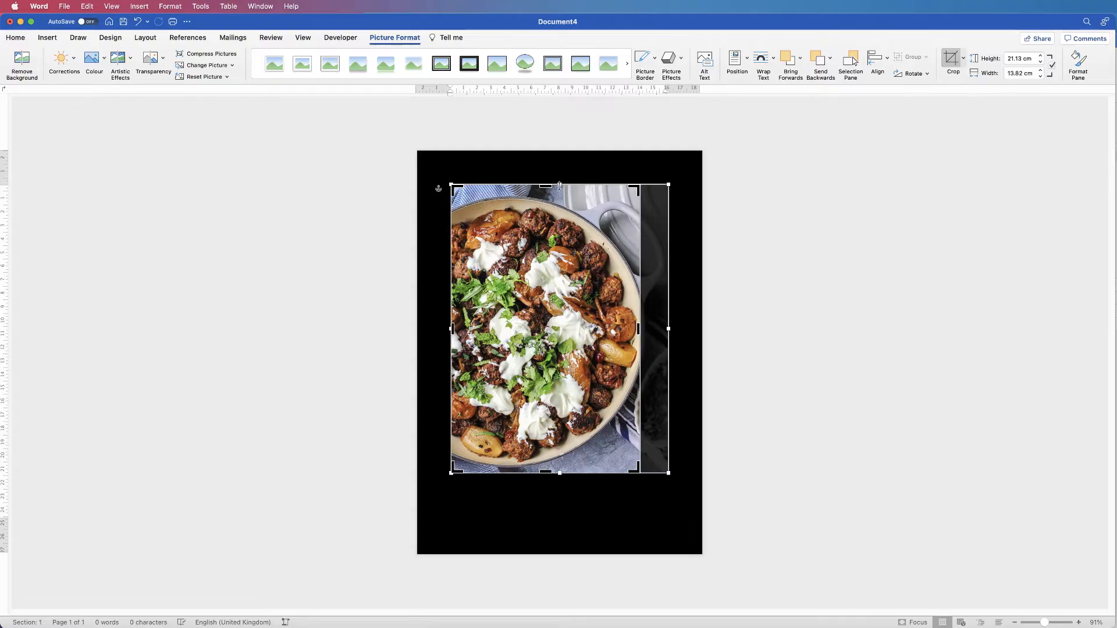
{"action": "left_click_drag", "start_coordinate": [545, 189], "coordinate": [545, 202]}
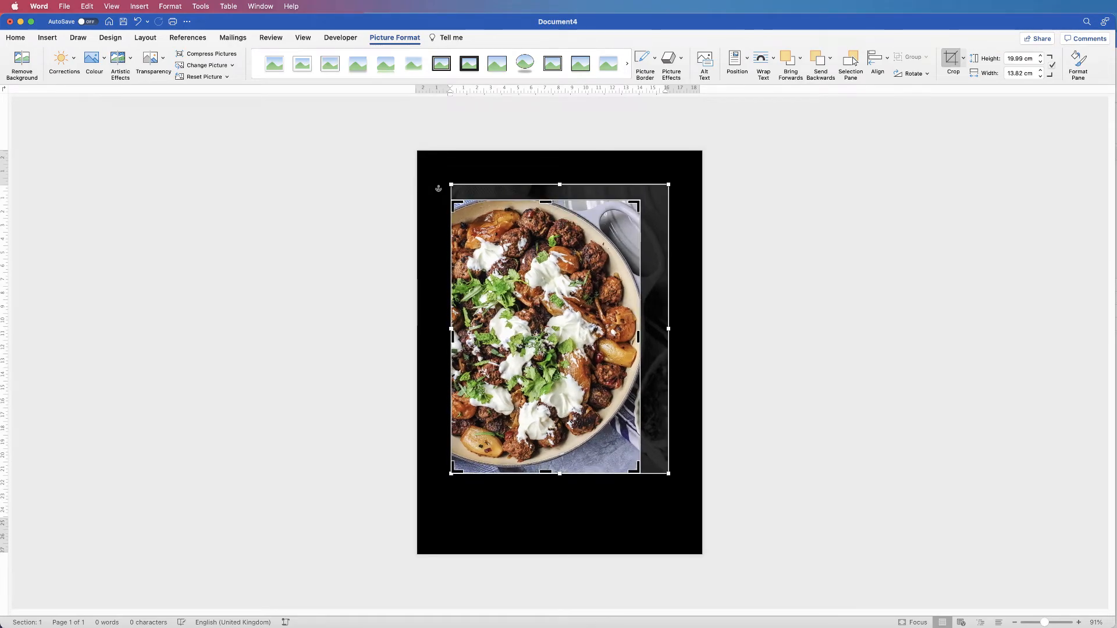
{"action": "left_click_drag", "start_coordinate": [546, 465], "coordinate": [547, 461]}
{"action": "key", "text": "Escape"}
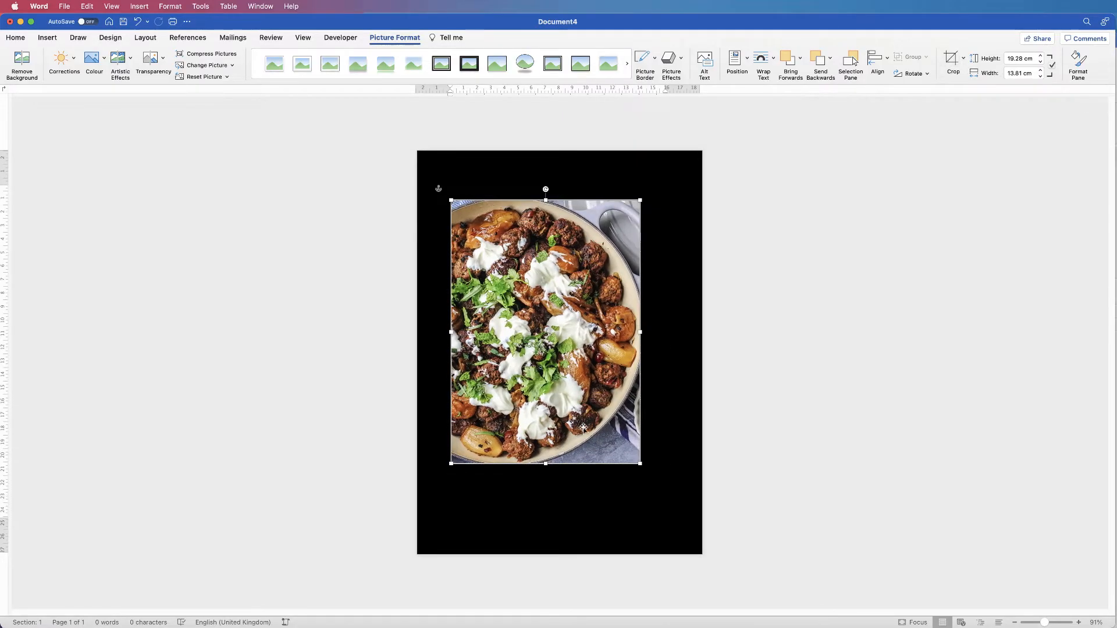
Crop the trimmed meatballs photo to an oval shape.
{"action": "left_click", "coordinate": [964, 61]}
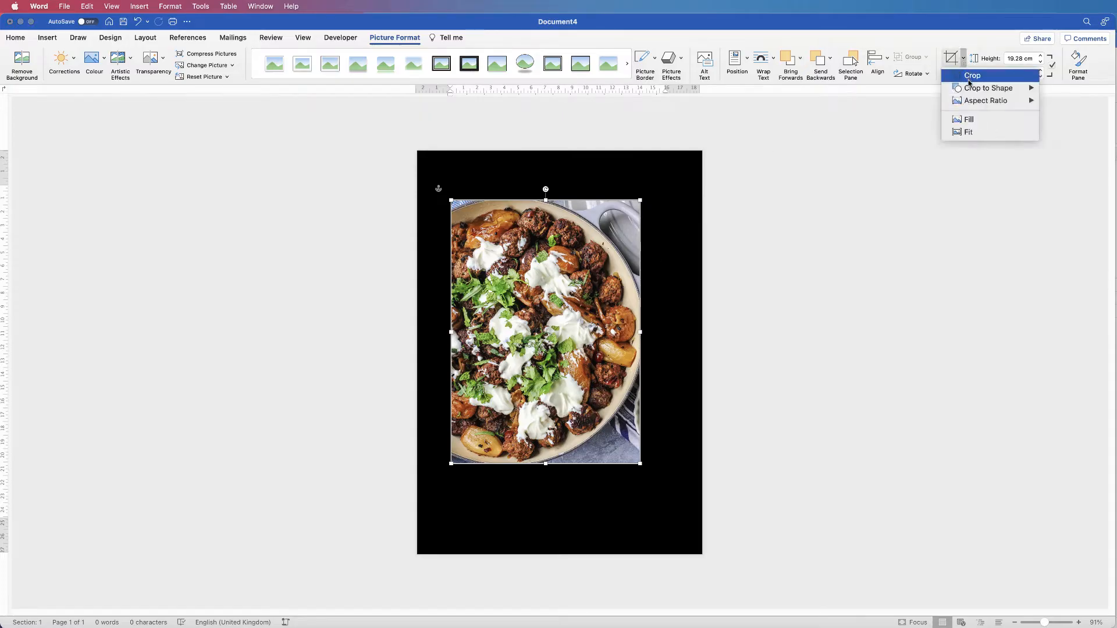
{"action": "mouse_move", "coordinate": [975, 105]}
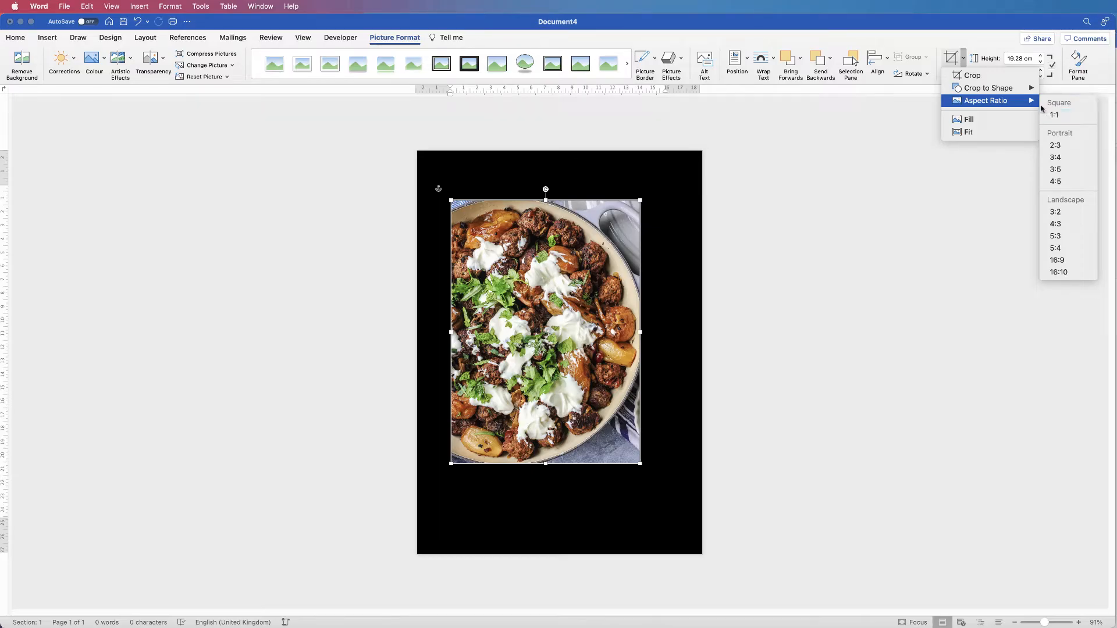
{"action": "mouse_move", "coordinate": [1009, 91]}
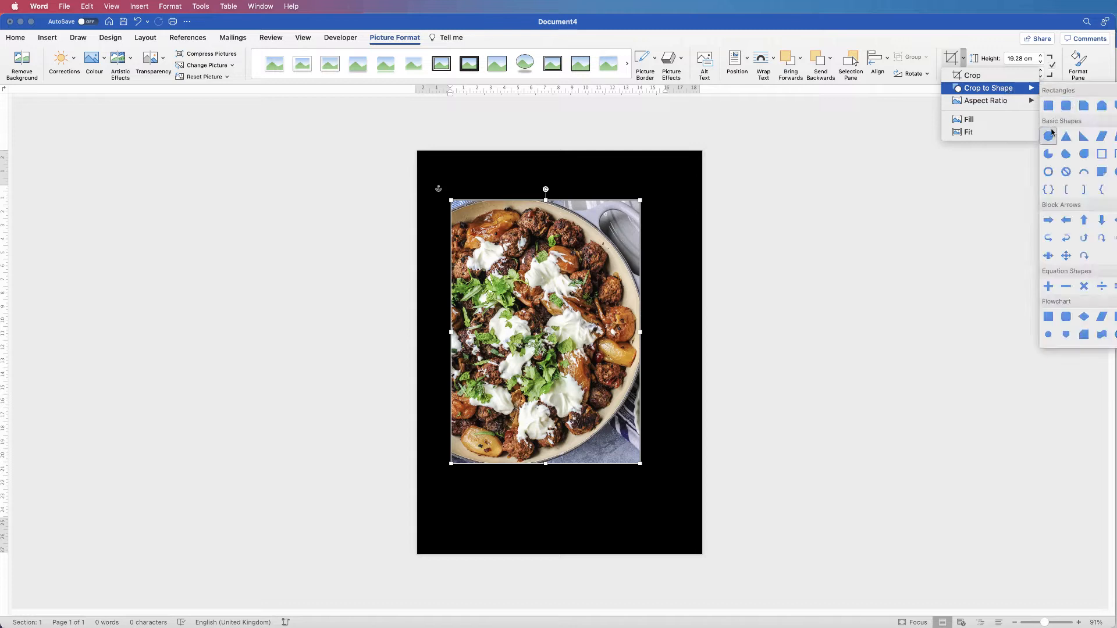
{"action": "left_click", "coordinate": [1048, 139]}
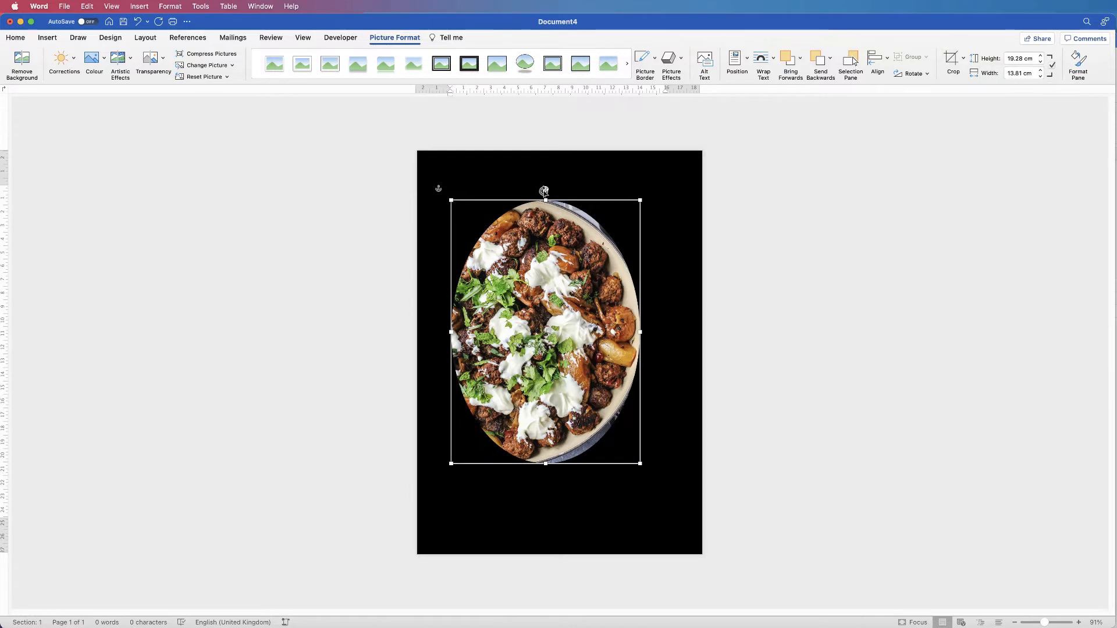
Rotate the oval photo counterclockwise until its long axis is horizontal and move it up over the page's upper edge.
{"action": "left_click_drag", "start_coordinate": [545, 190], "coordinate": [401, 364]}
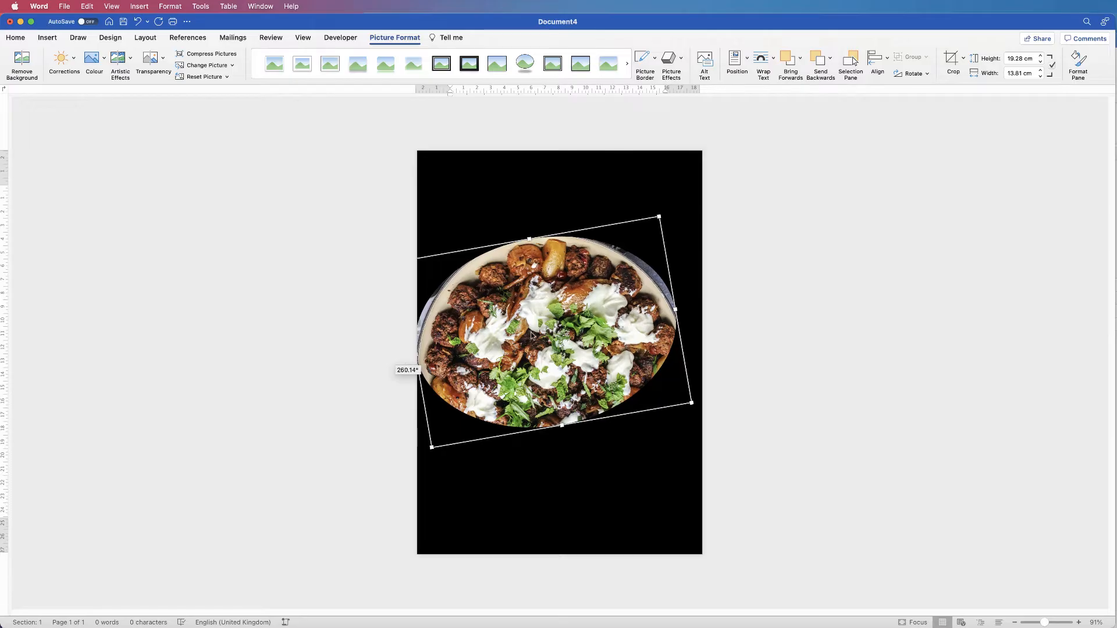
{"action": "left_click_drag", "start_coordinate": [536, 300], "coordinate": [551, 231]}
{"action": "left_click_drag", "start_coordinate": [426, 255], "coordinate": [428, 234]}
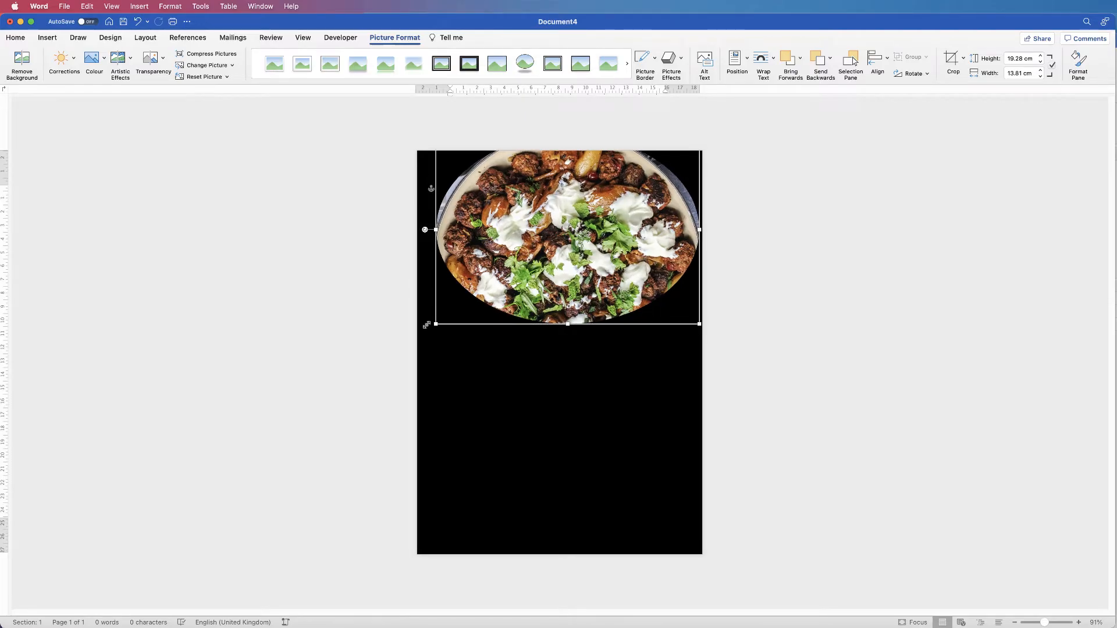
Enlarge the oval photo to about 24.56 cm by 16.95 cm and move it up so only its lower curve shows on the page.
{"action": "left_click_drag", "start_coordinate": [426, 324], "coordinate": [404, 335]}
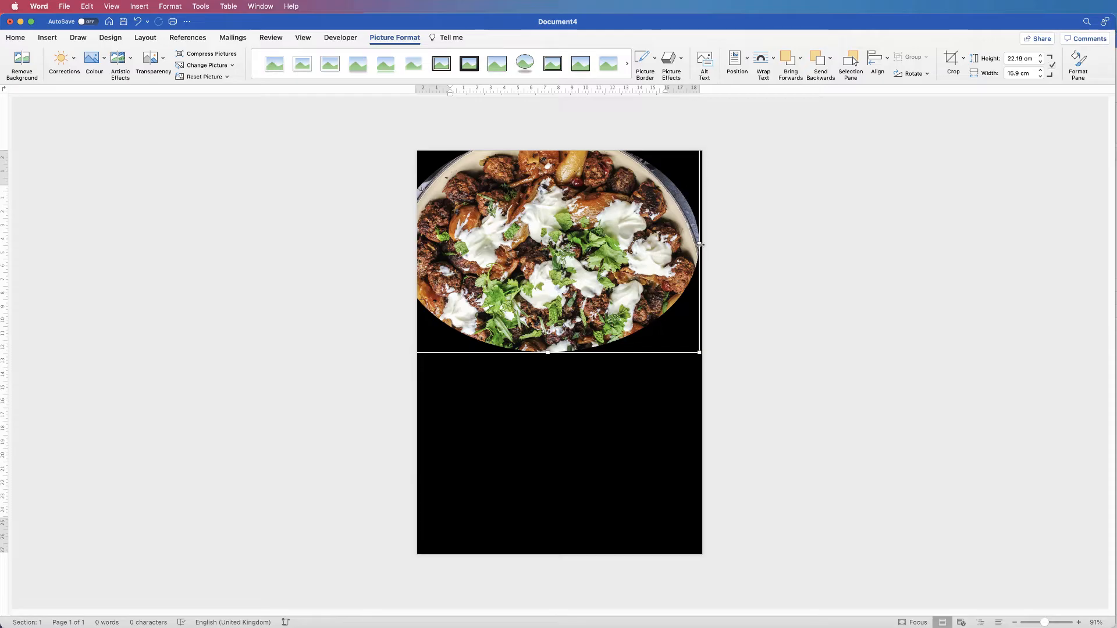
{"action": "left_click_drag", "start_coordinate": [707, 243], "coordinate": [734, 243]}
{"action": "left_click_drag", "start_coordinate": [561, 366], "coordinate": [586, 265]}
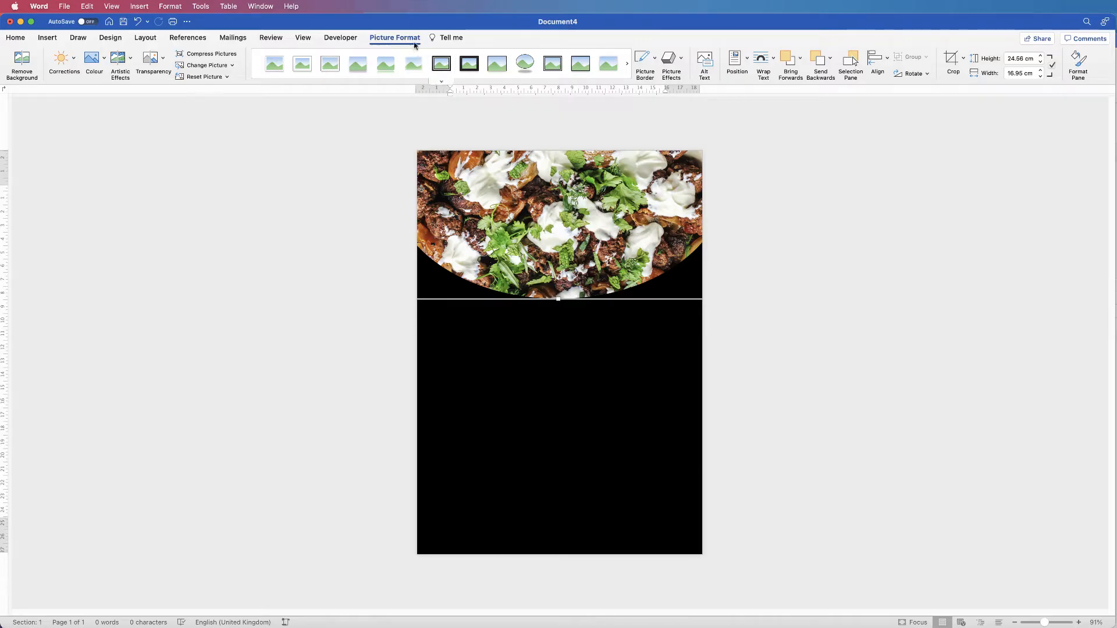
Align the enlarged photo to the horizontal centre of the page.
{"action": "left_click", "coordinate": [888, 61]}
{"action": "left_click", "coordinate": [872, 99]}
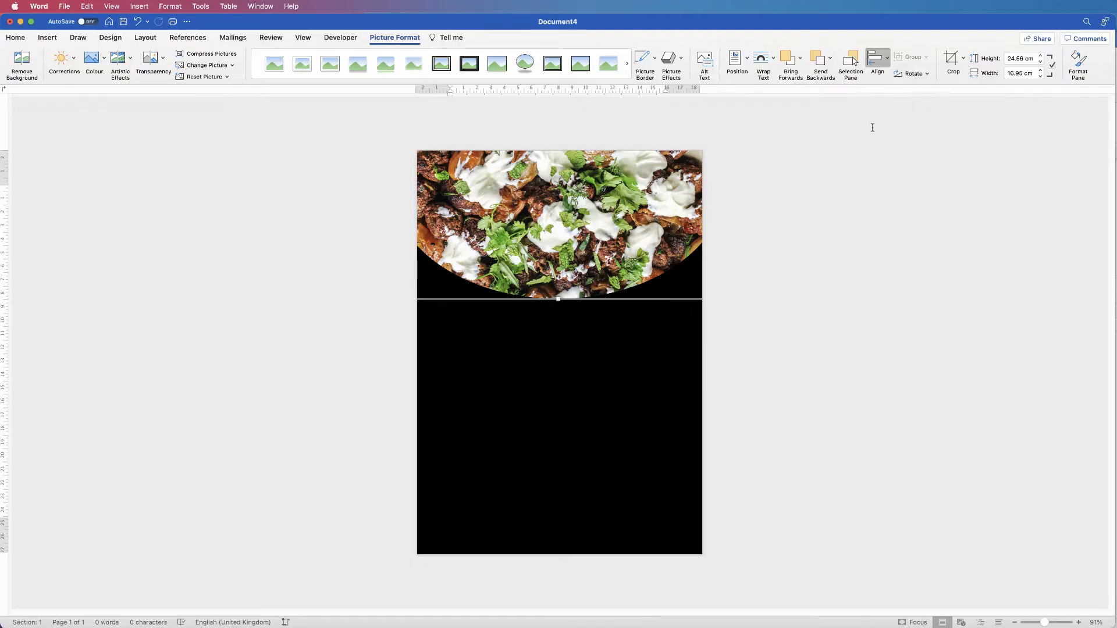
{"action": "key", "text": "super+z"}
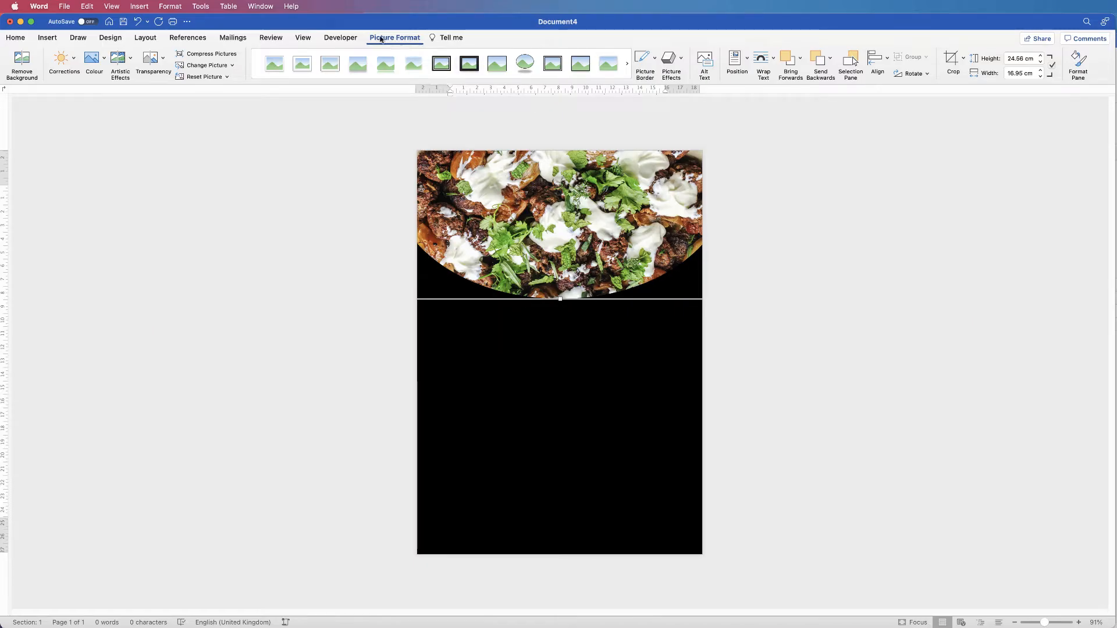
Give the meatballs photo a solid outline in the recently used golden yellow with a width of 10 pt.
{"action": "left_click", "coordinate": [1080, 65]}
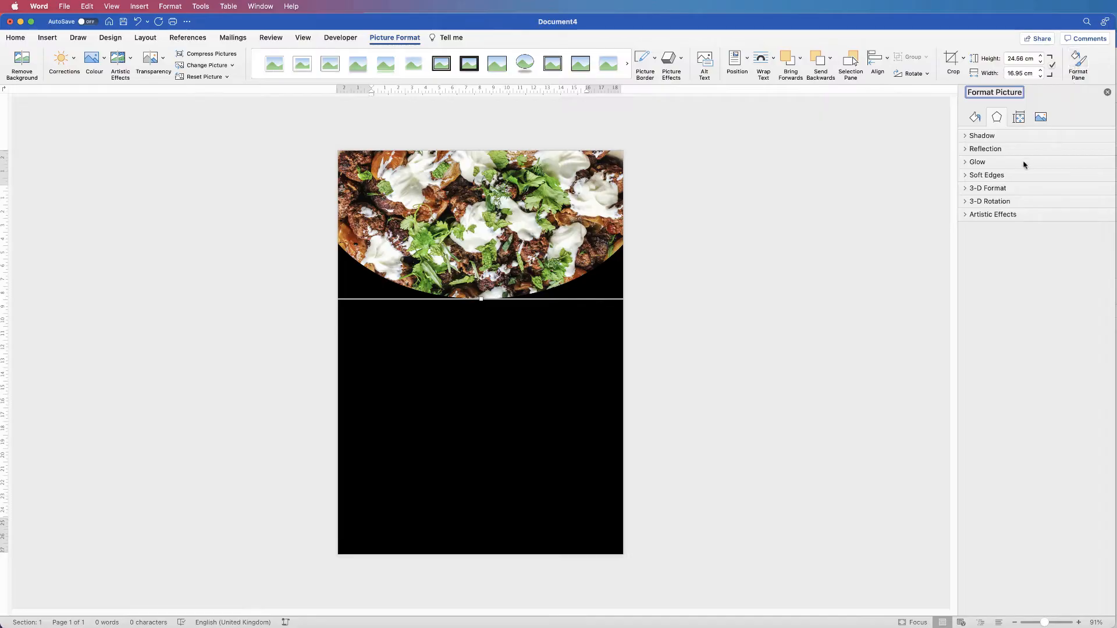
{"action": "left_click", "coordinate": [975, 118]}
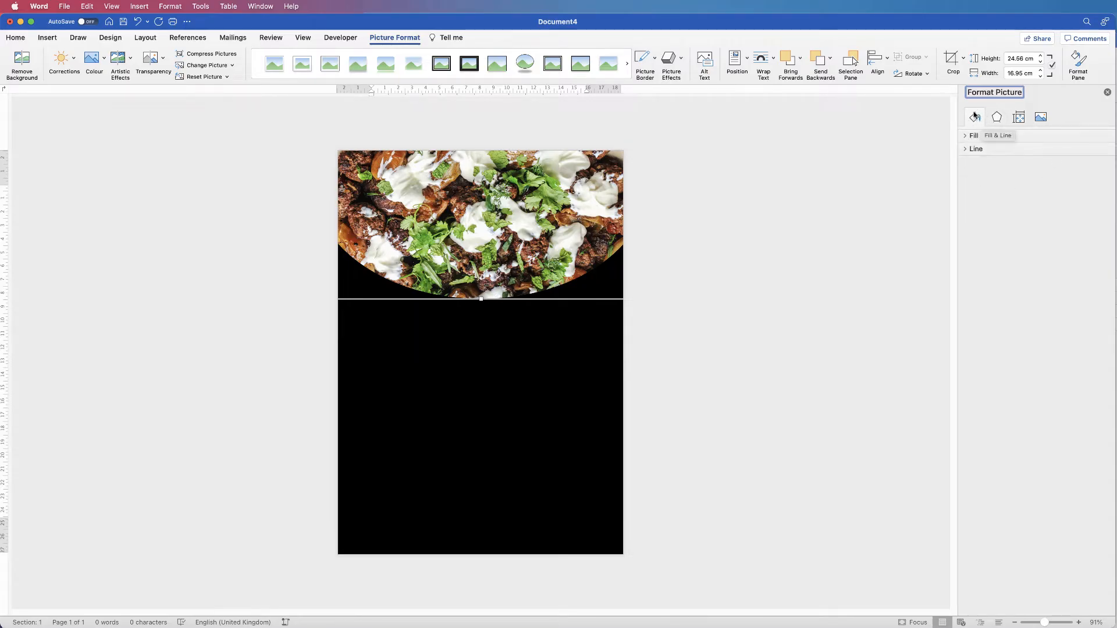
{"action": "left_click", "coordinate": [966, 150]}
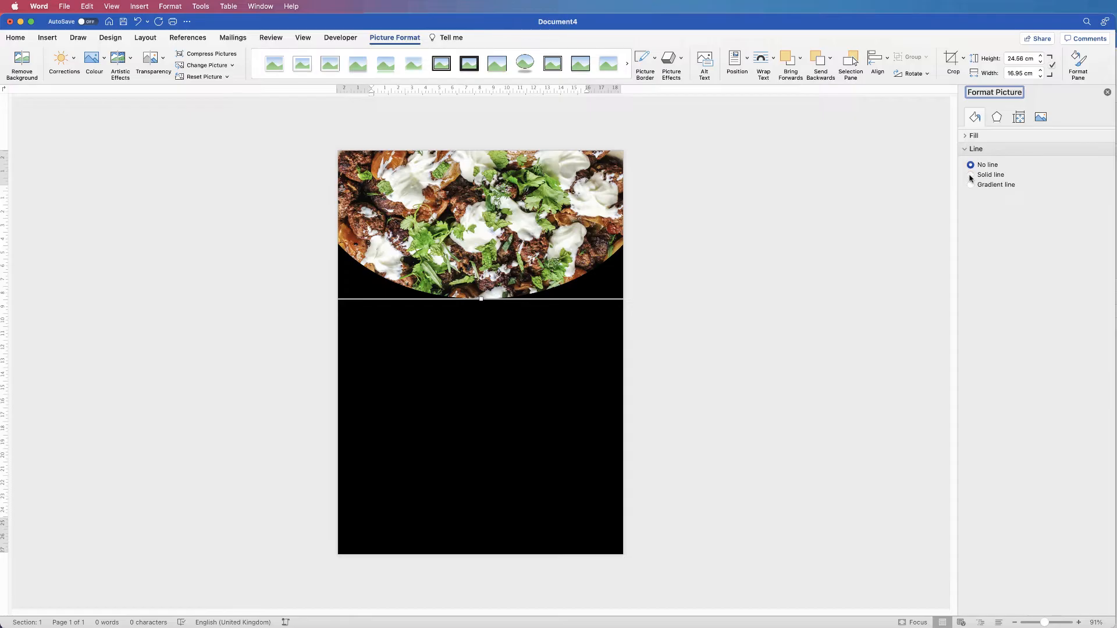
{"action": "left_click", "coordinate": [971, 175]}
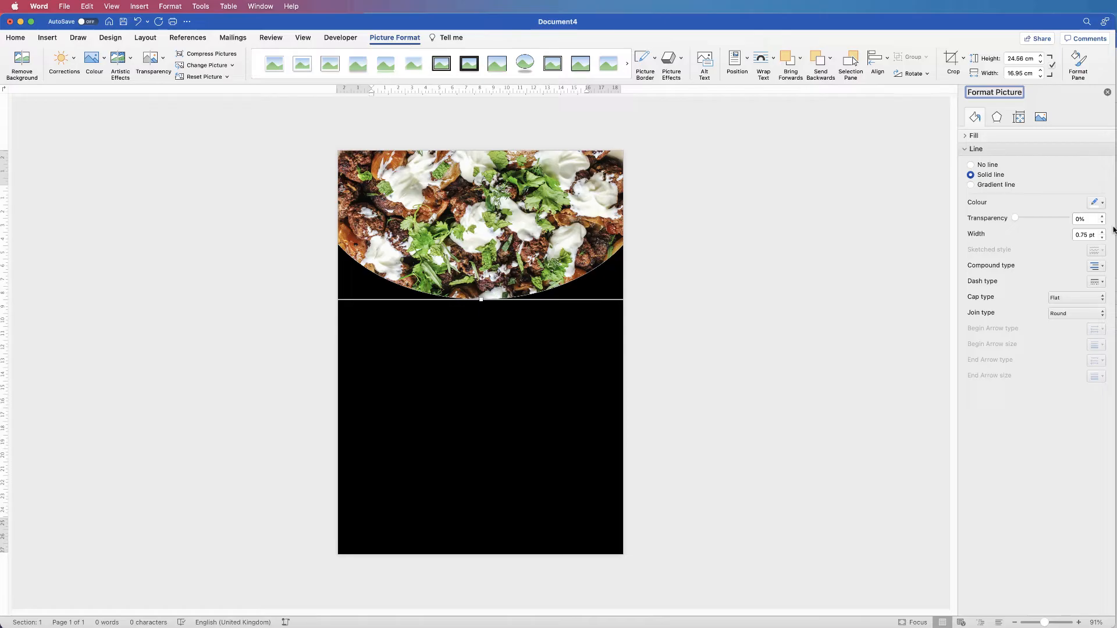
{"action": "left_click_drag", "start_coordinate": [1112, 228], "coordinate": [1077, 233]}
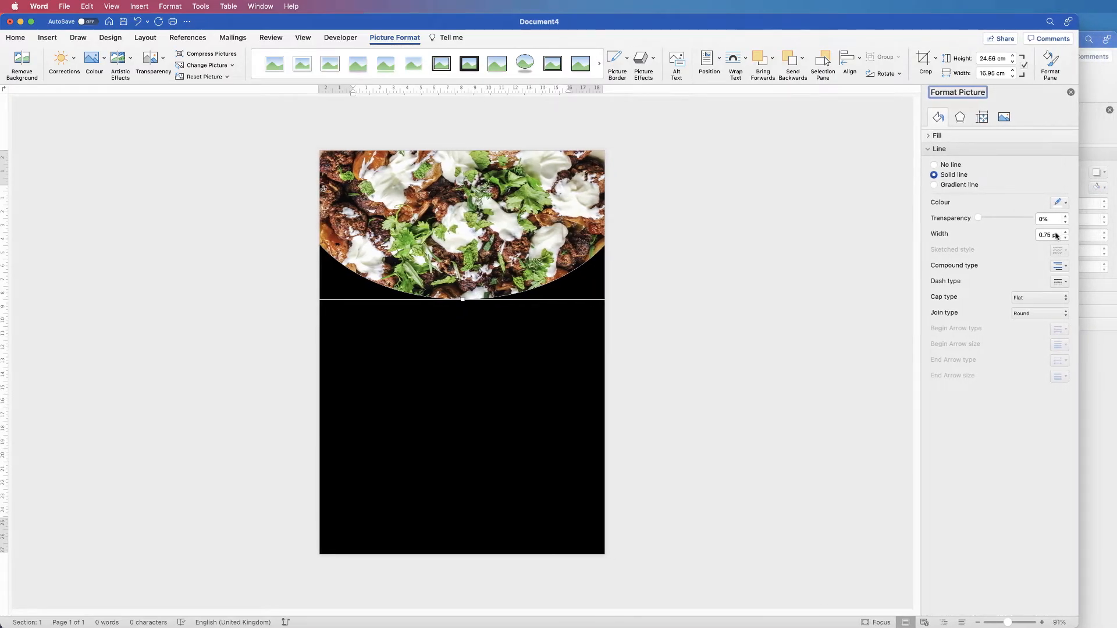
{"action": "left_click", "coordinate": [1066, 203]}
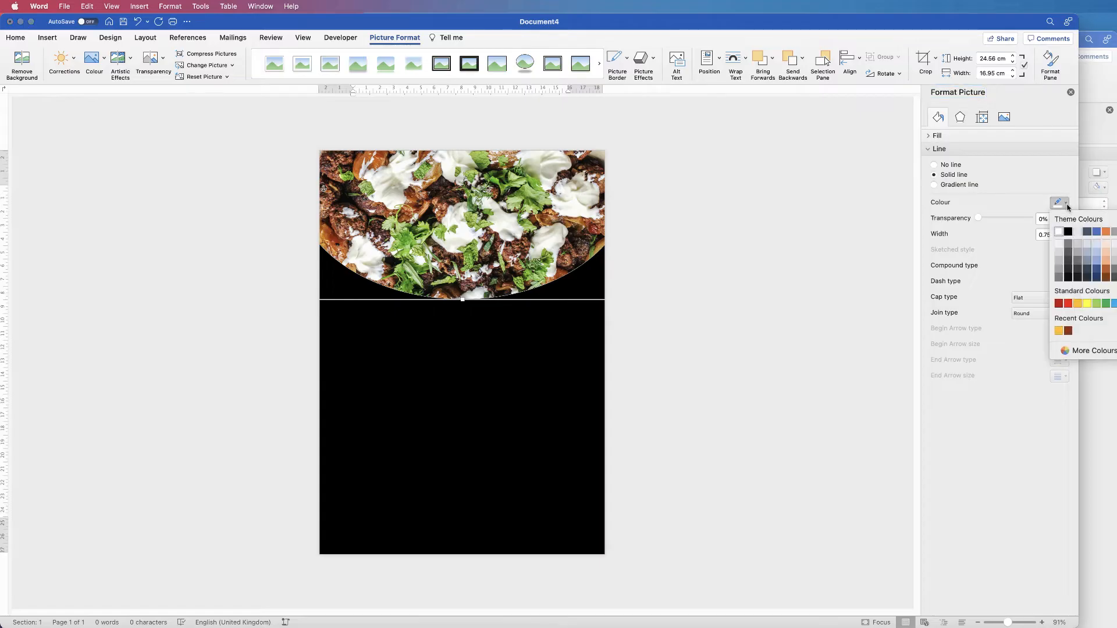
{"action": "left_click", "coordinate": [1059, 331]}
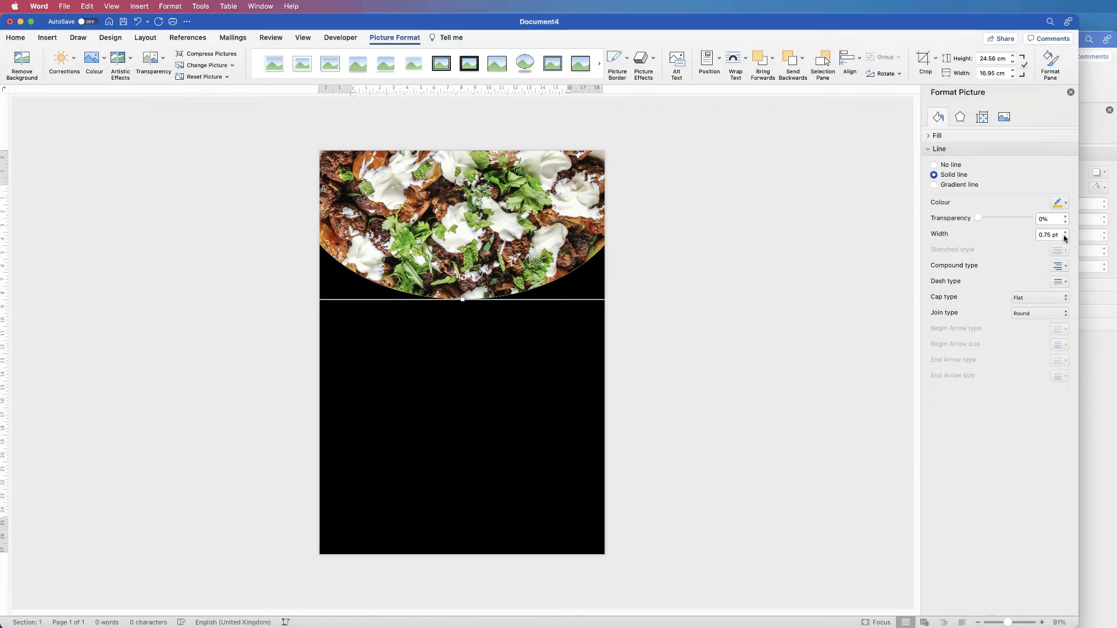
{"action": "left_click", "coordinate": [1040, 235]}
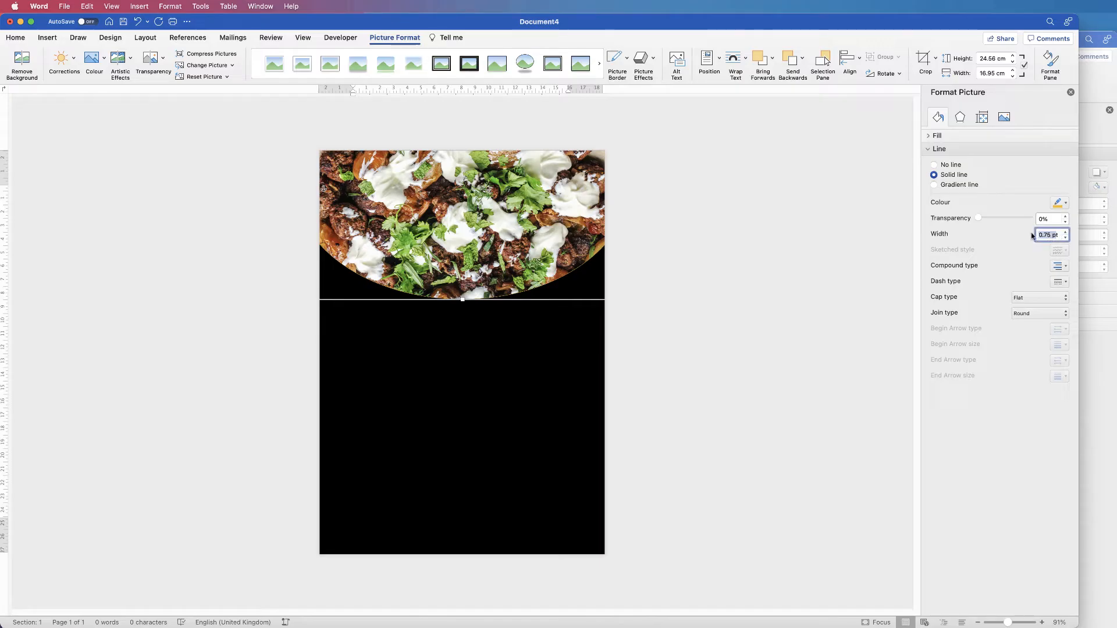
{"action": "type", "text": "10pt"}
{"action": "key", "text": "Return"}
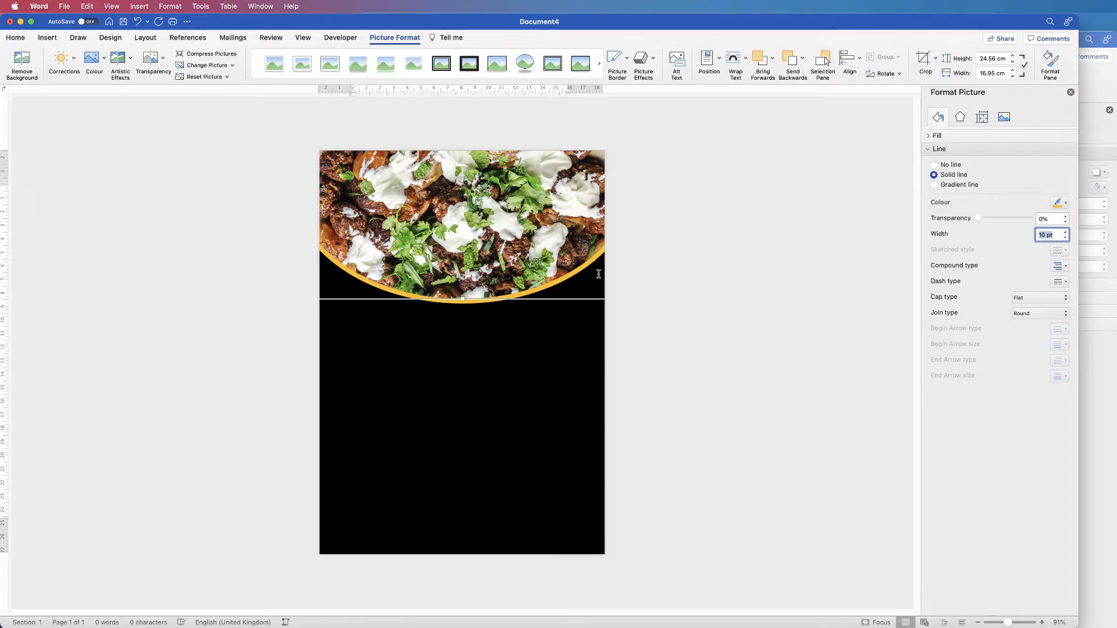
{"action": "left_click", "coordinate": [1067, 204]}
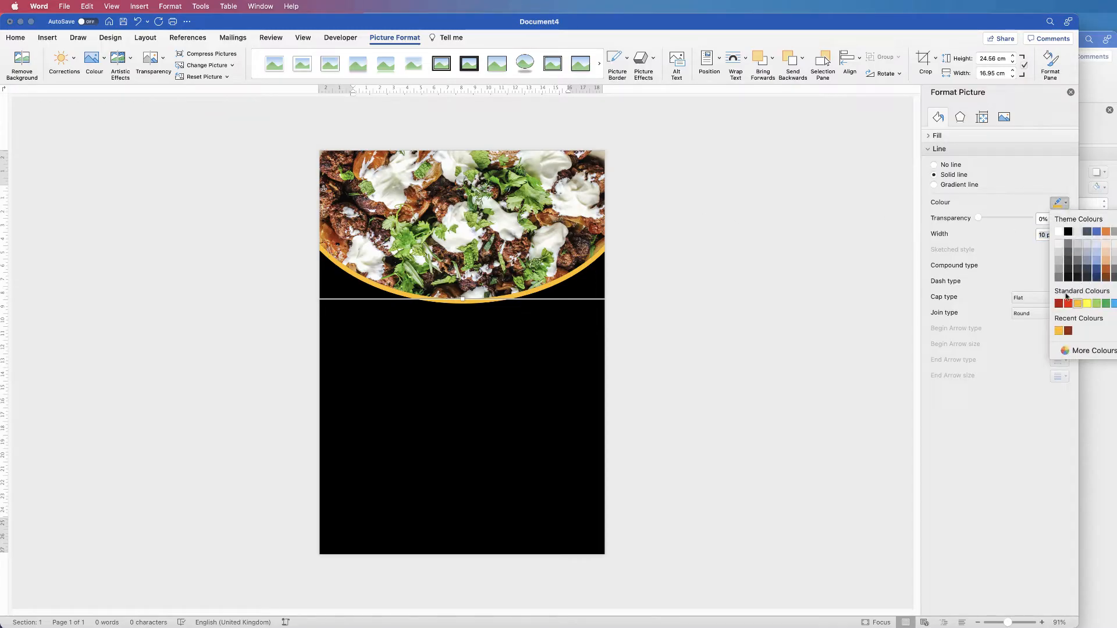
{"action": "left_click", "coordinate": [1076, 352]}
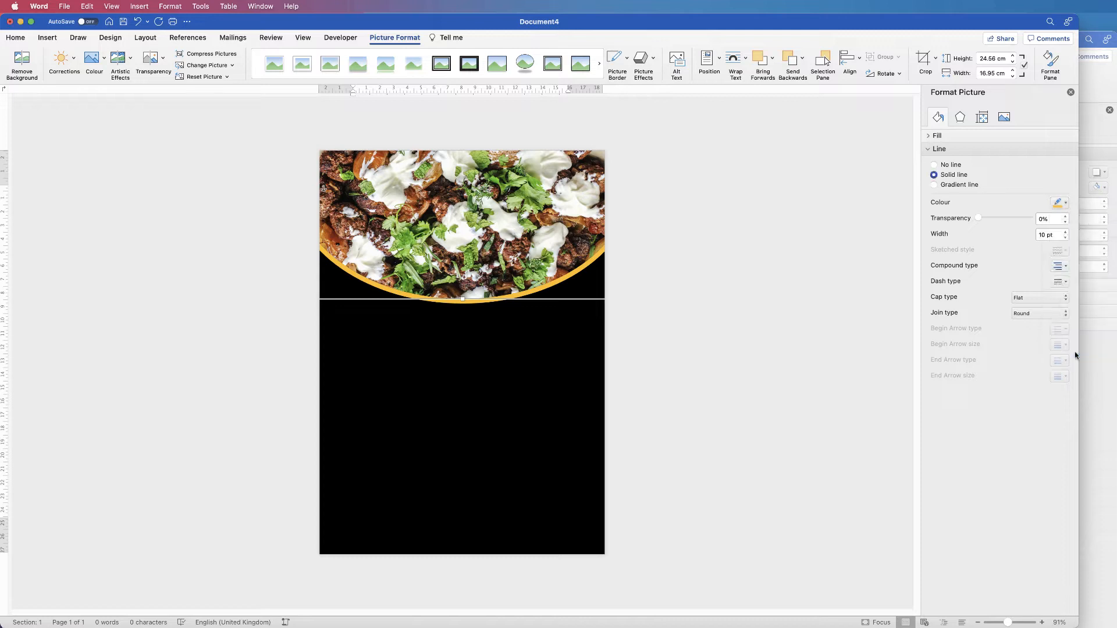
{"action": "left_click_drag", "start_coordinate": [687, 195], "coordinate": [657, 214]}
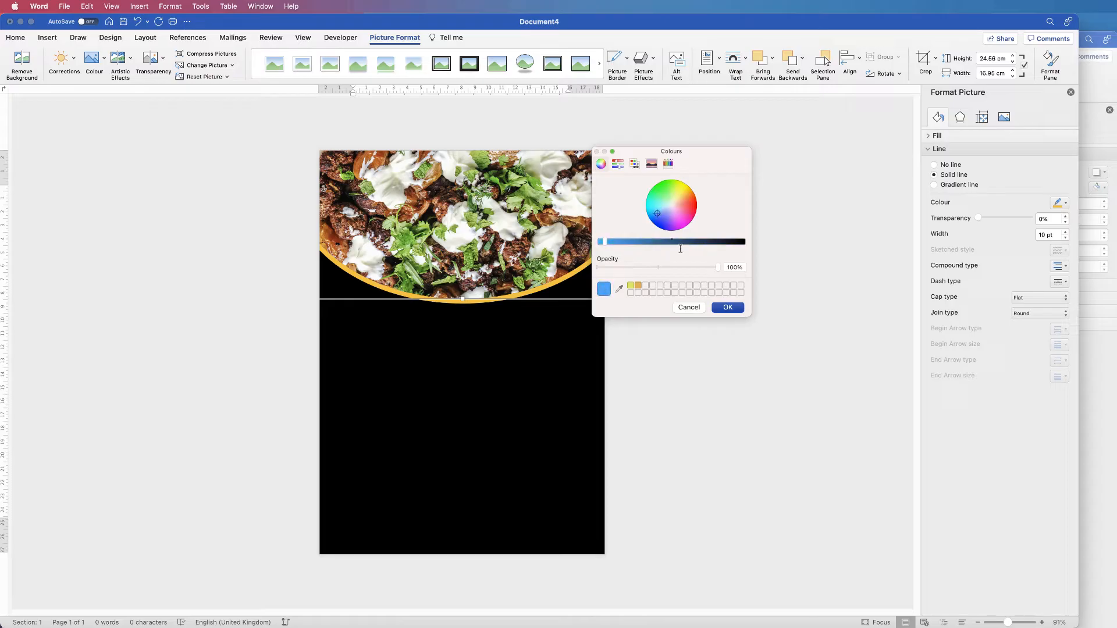
{"action": "left_click", "coordinate": [691, 308]}
Compare with the finished poster in Document3, return to Document4 and move the meatballs photo down slightly.
{"action": "left_click", "coordinate": [1095, 352]}
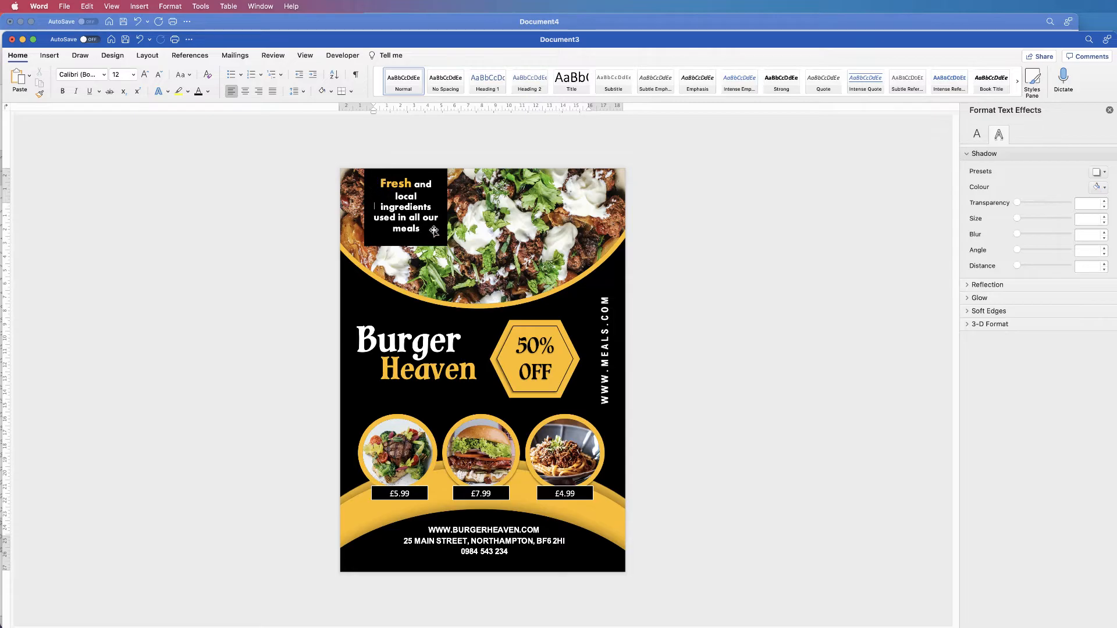
{"action": "left_click", "coordinate": [1061, 24]}
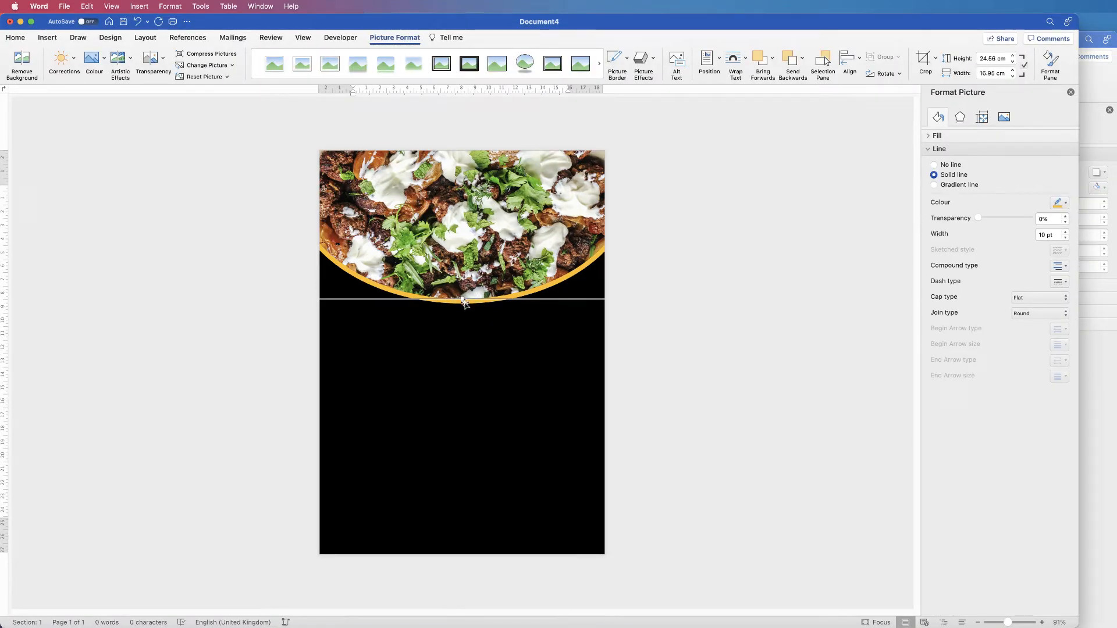
{"action": "left_click_drag", "start_coordinate": [469, 302], "coordinate": [470, 307]}
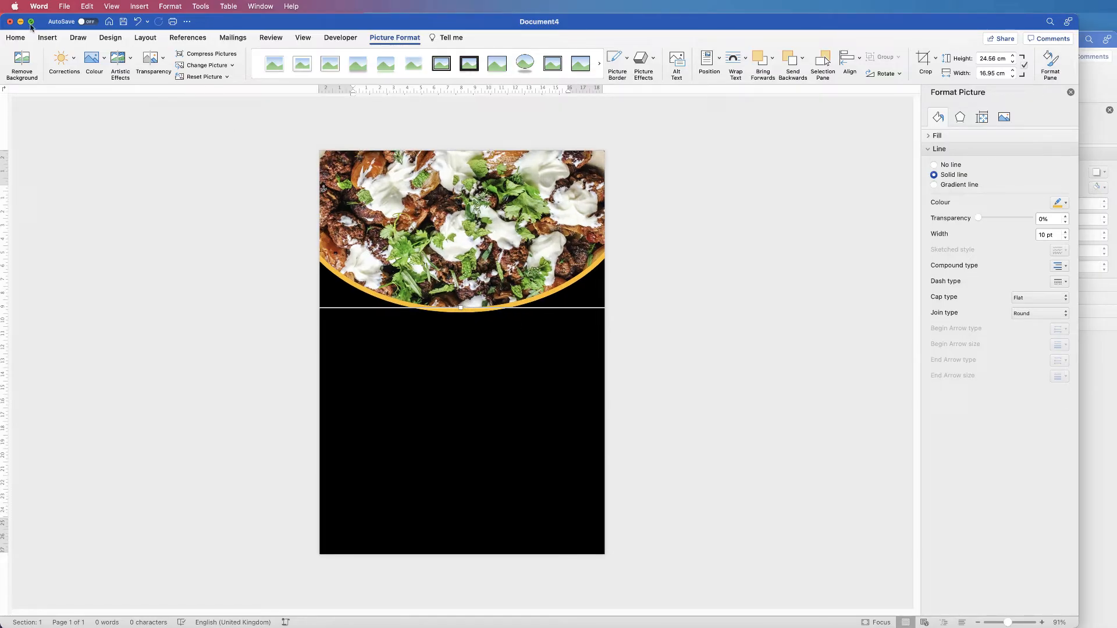
Draw a rectangle about 8.59 cm high and 6.15 cm wide over the photo's upper left, its top running off the page.
{"action": "left_click", "coordinate": [48, 37]}
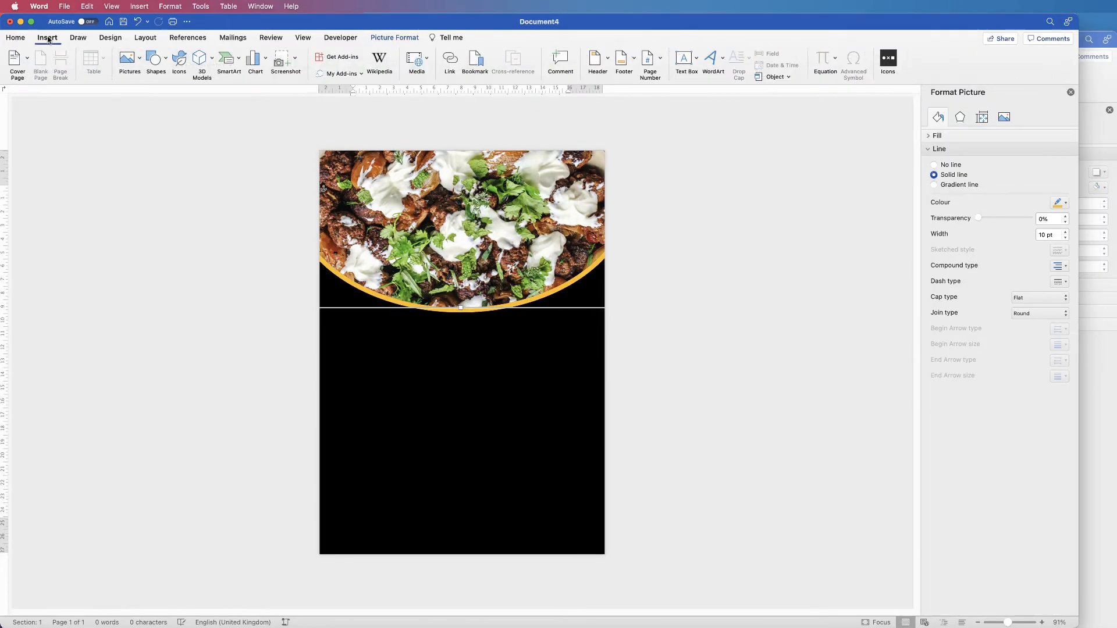
{"action": "left_click", "coordinate": [167, 62]}
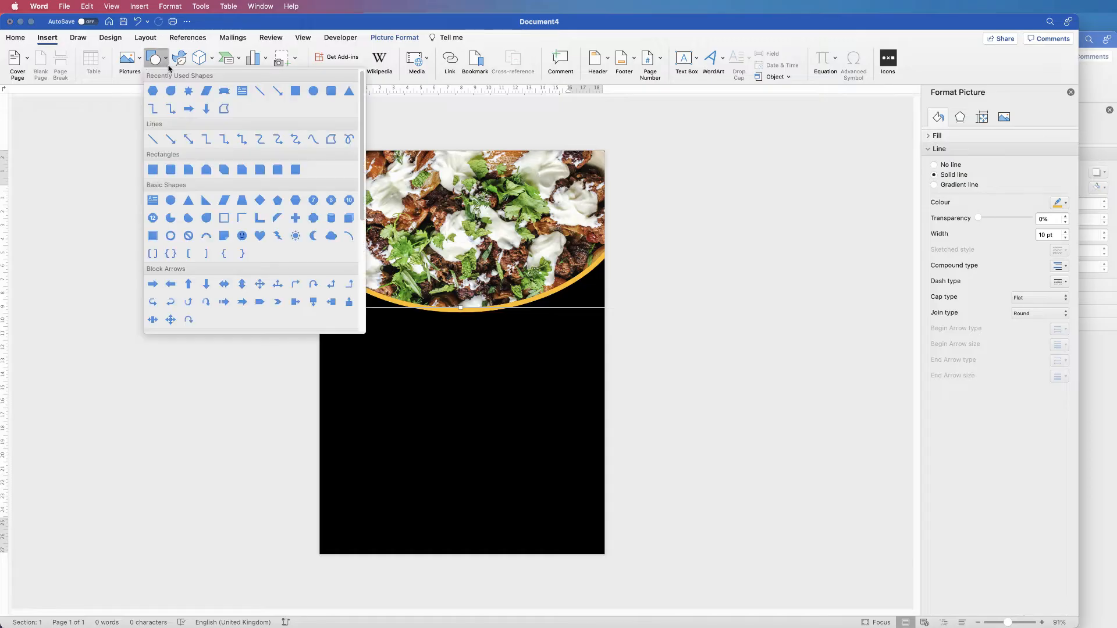
{"action": "left_click", "coordinate": [154, 169]}
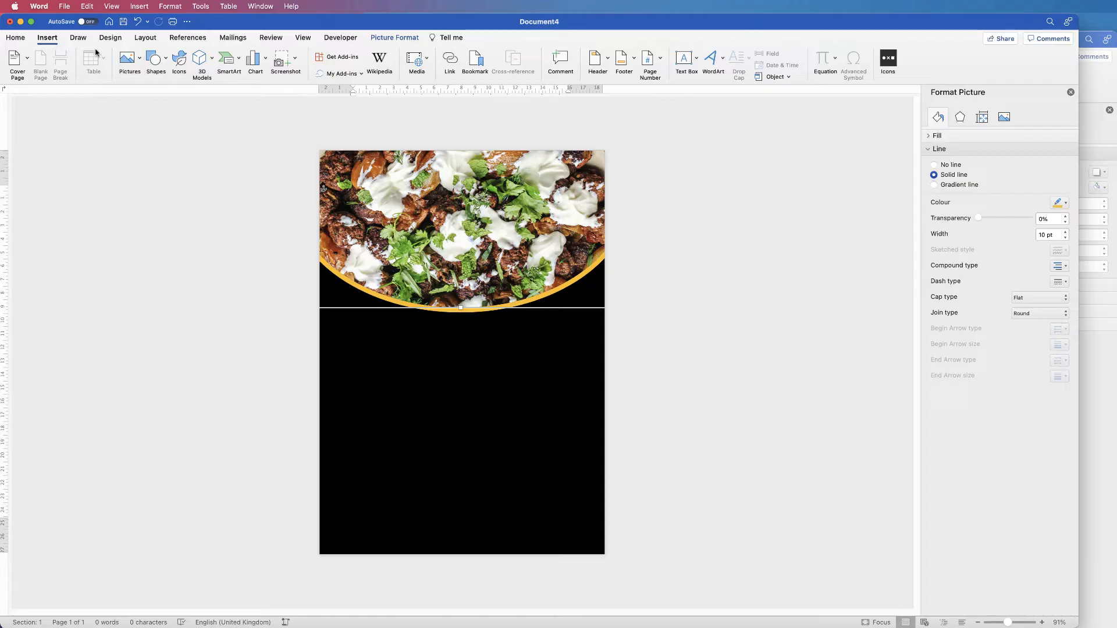
{"action": "left_click", "coordinate": [165, 64]}
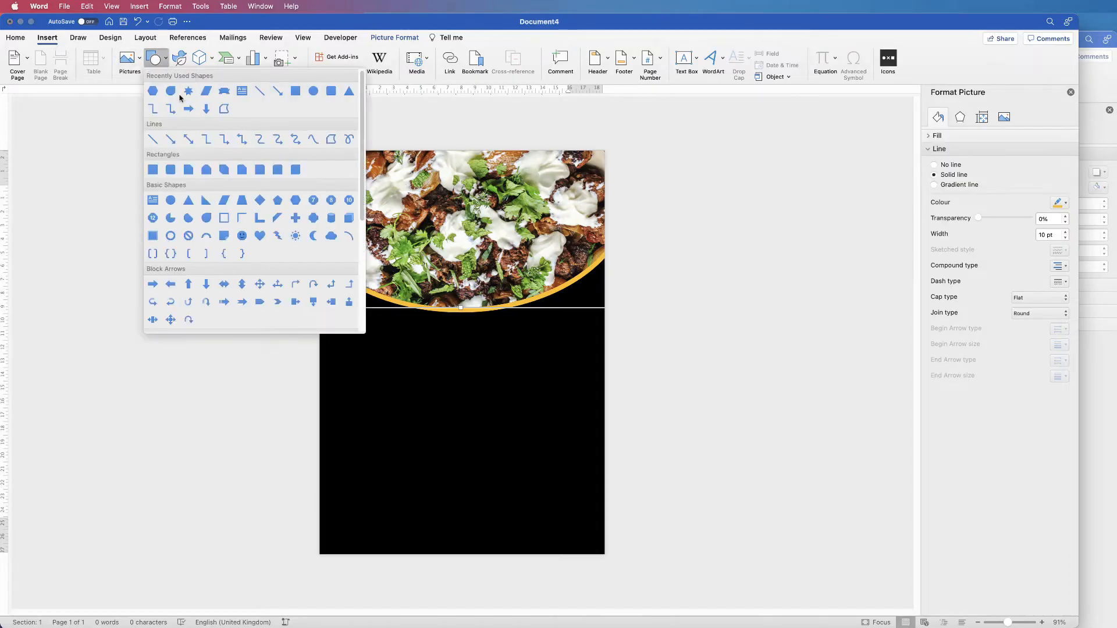
{"action": "left_click", "coordinate": [154, 169]}
{"action": "left_click_drag", "start_coordinate": [356, 155], "coordinate": [438, 272]}
{"action": "left_click_drag", "start_coordinate": [400, 237], "coordinate": [391, 200]}
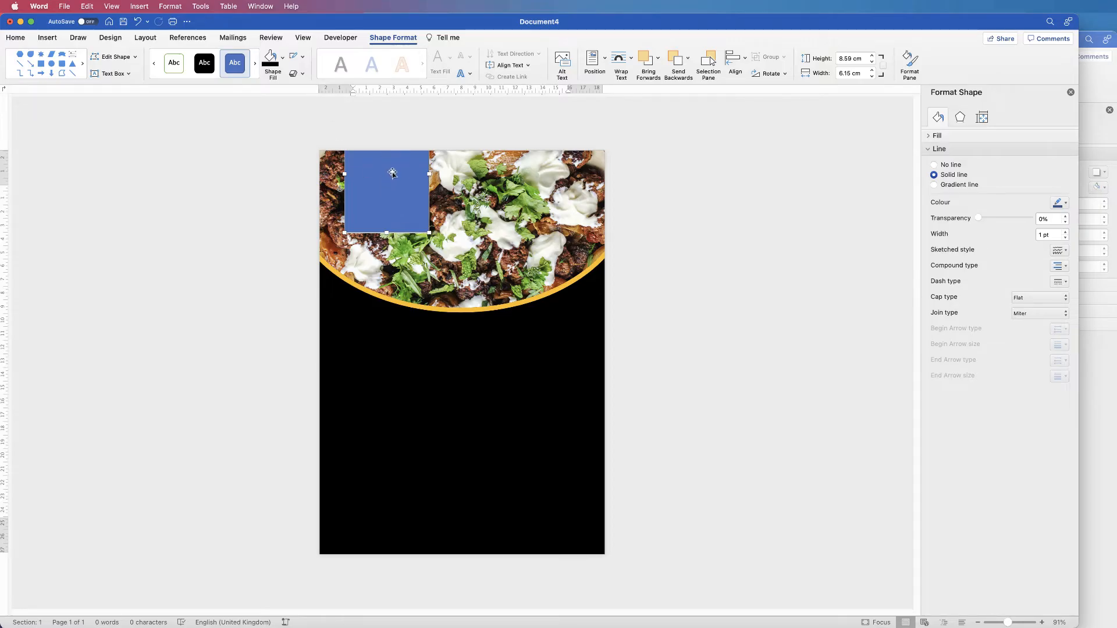
Remove the rectangle's outline and fill it with black.
{"action": "left_click", "coordinate": [302, 61]}
{"action": "left_click", "coordinate": [344, 75]}
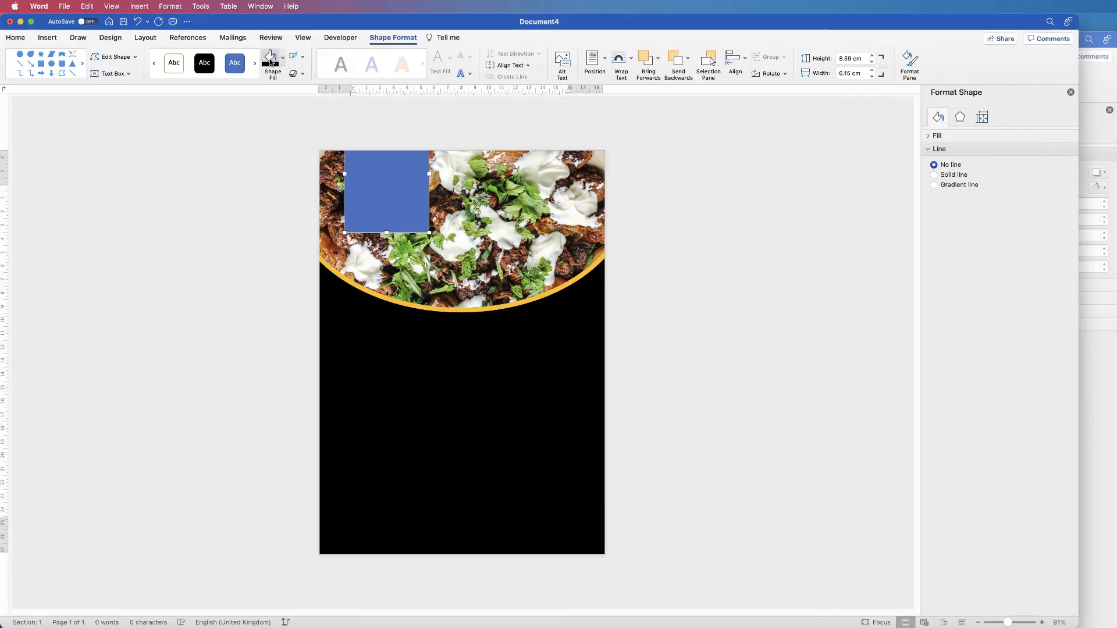
{"action": "left_click", "coordinate": [271, 61]}
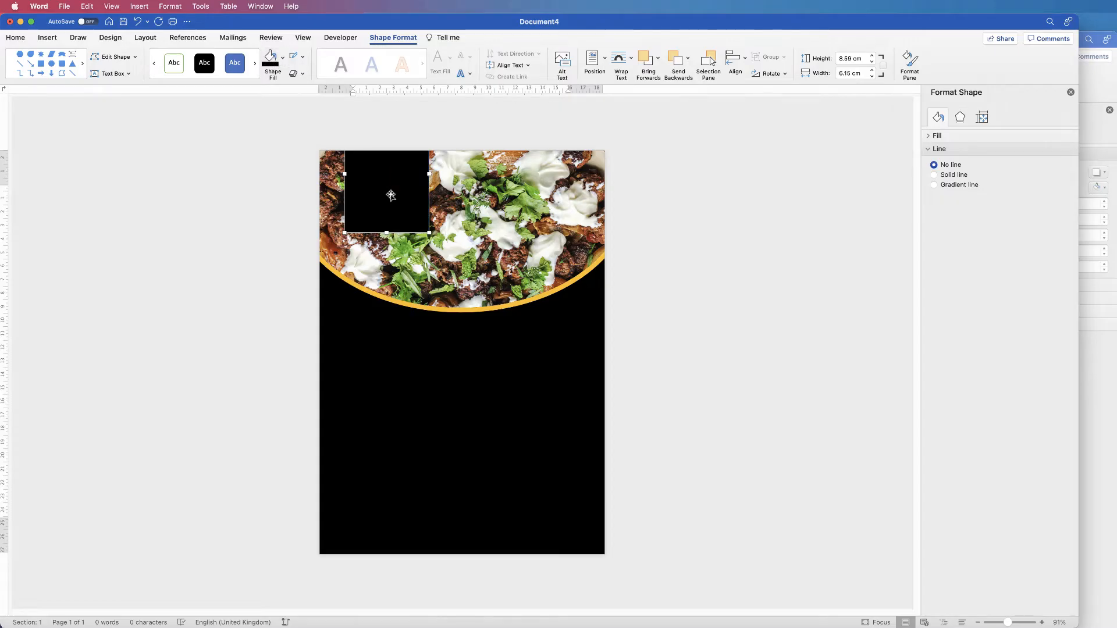
Insert WordArt in the plain black style and place it to the right of the black rectangle.
{"action": "left_click", "coordinate": [47, 39]}
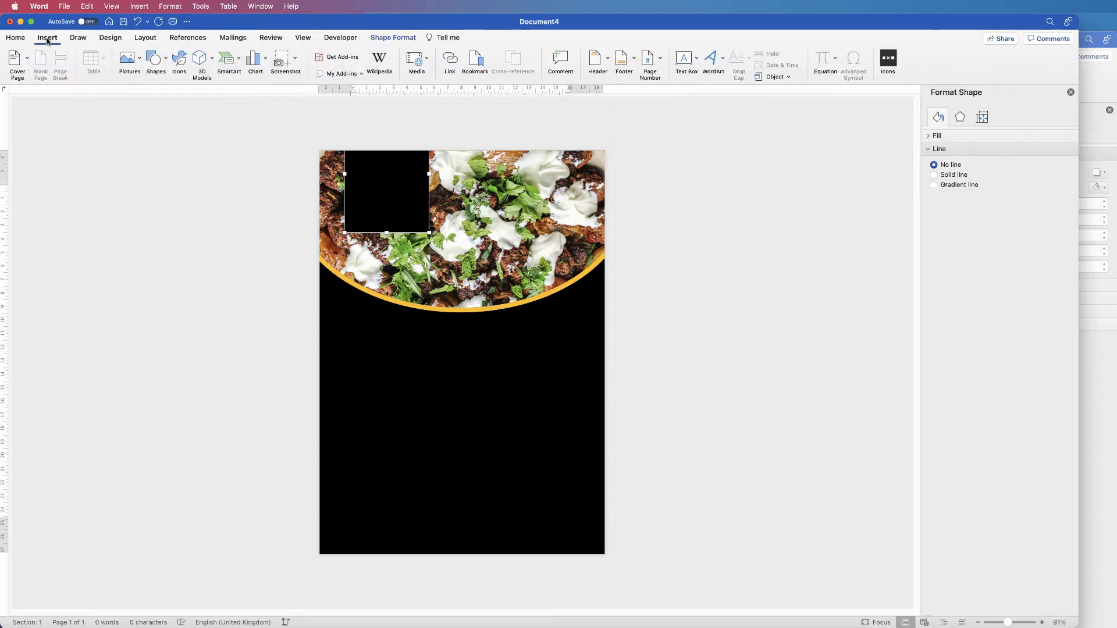
{"action": "left_click", "coordinate": [711, 58]}
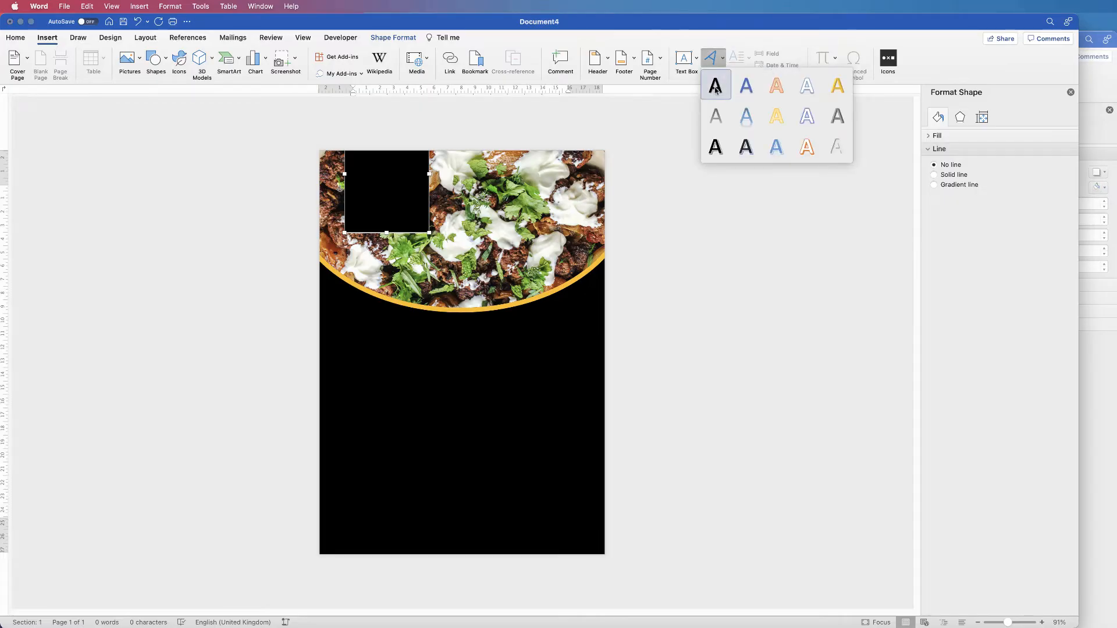
{"action": "left_click", "coordinate": [716, 87]}
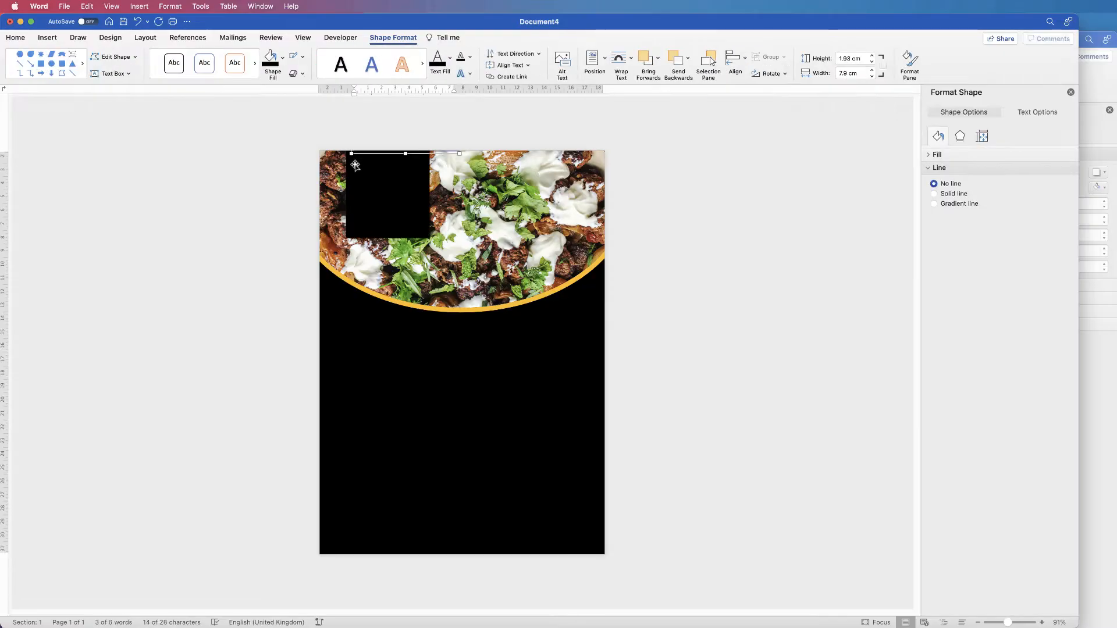
{"action": "left_click_drag", "start_coordinate": [390, 195], "coordinate": [476, 225]}
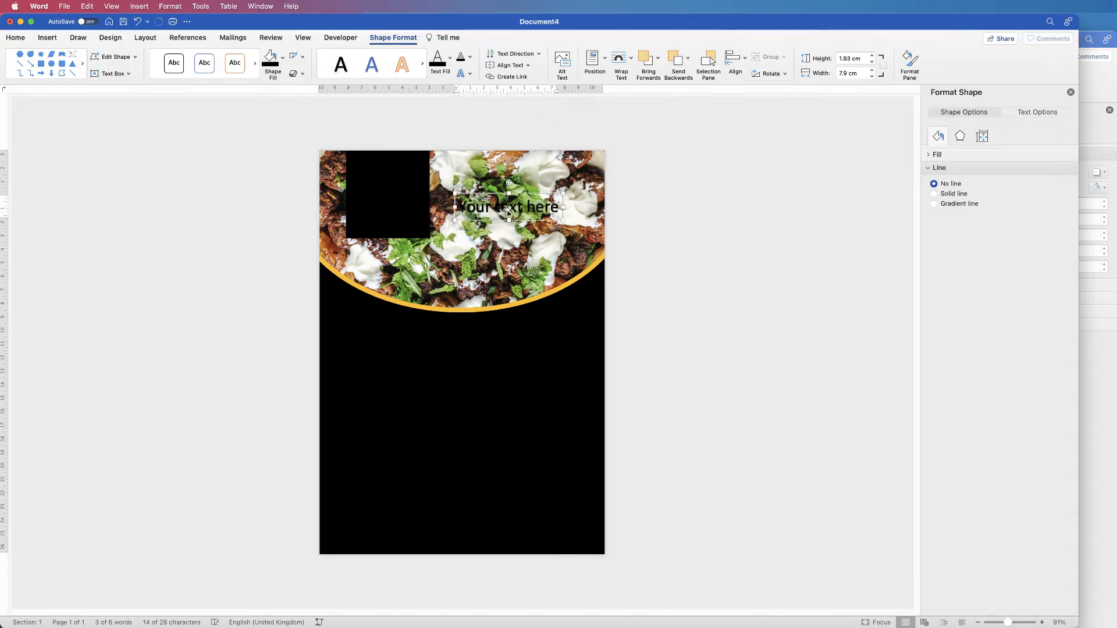
Copy the text "Fresh and local ingredients used in all our meals" from Document3 and paste it over the WordArt placeholder in Document4.
{"action": "left_click", "coordinate": [1096, 384]}
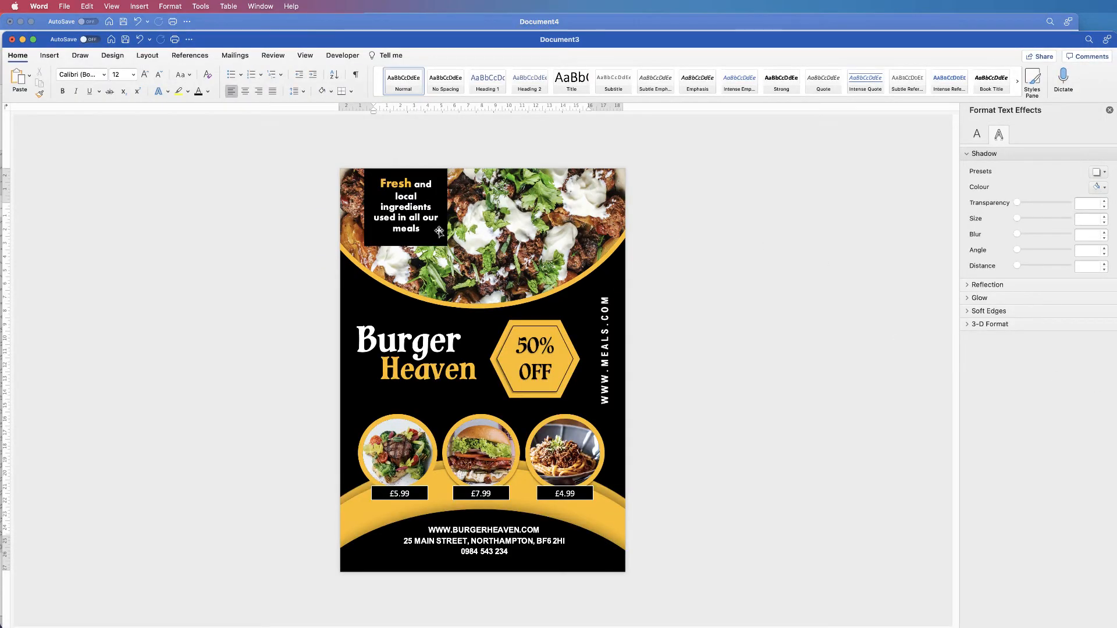
{"action": "left_click", "coordinate": [421, 230]}
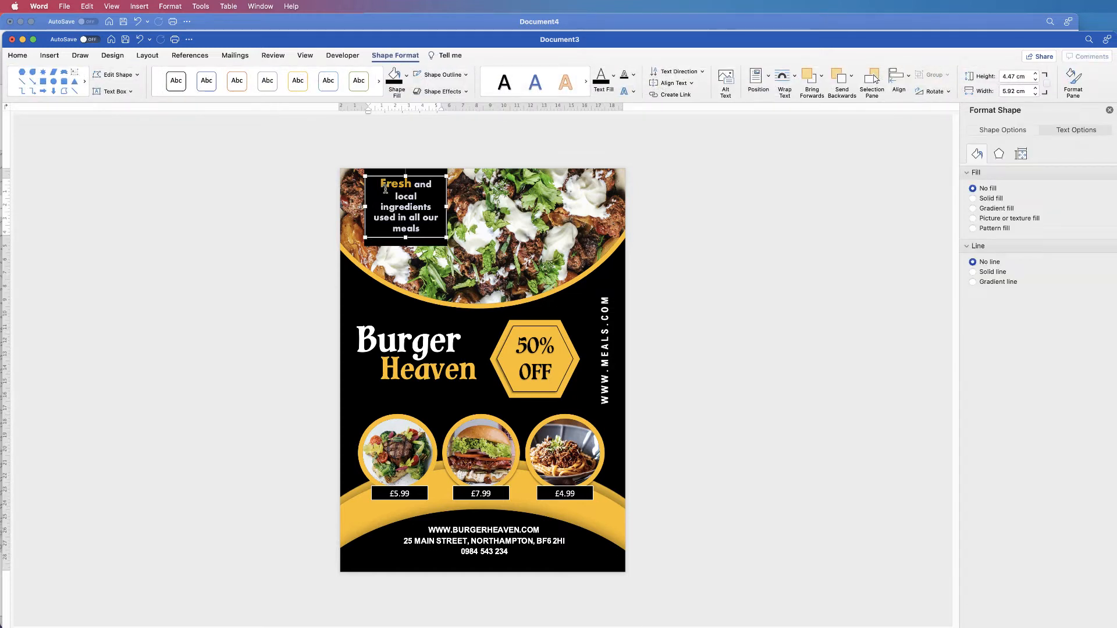
{"action": "key", "text": "super+c"}
{"action": "left_click", "coordinate": [963, 25]}
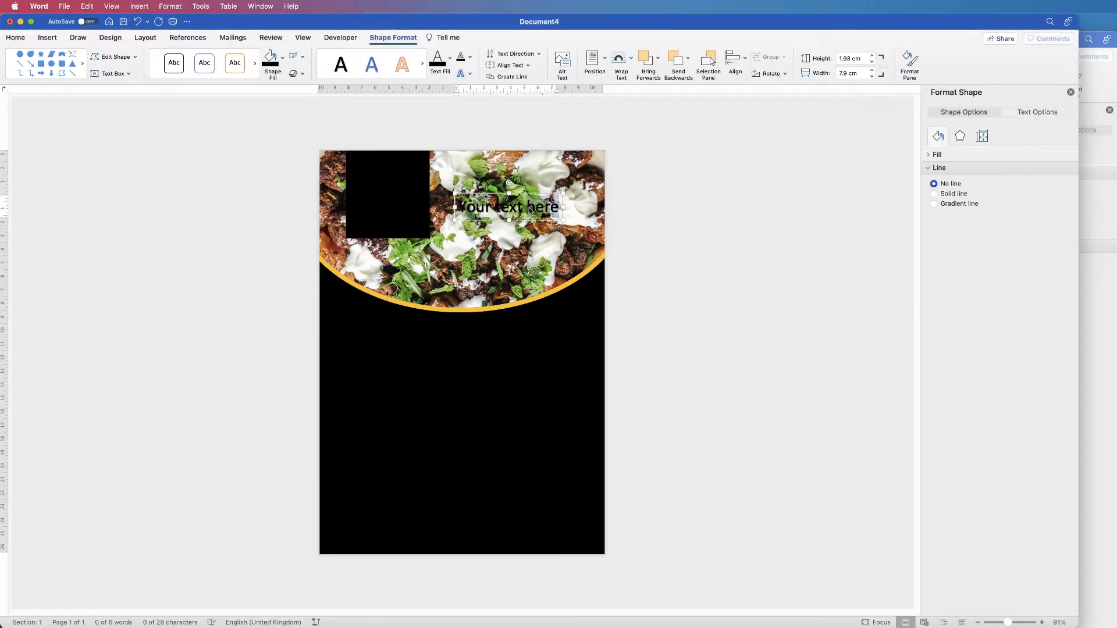
{"action": "double_click", "coordinate": [528, 210]}
{"action": "key", "text": "super+c"}
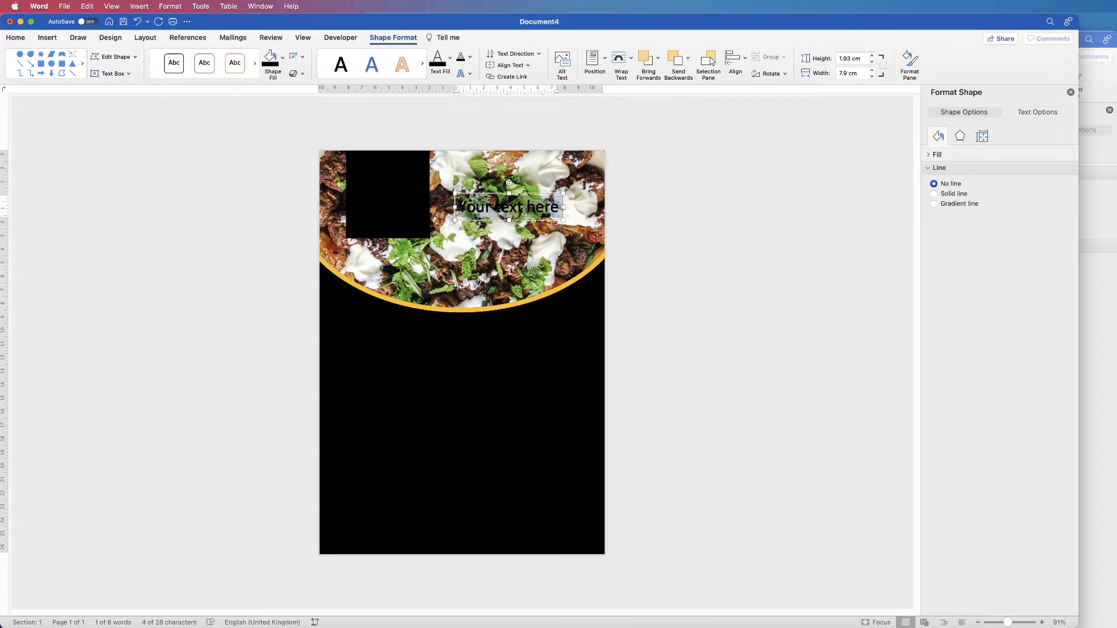
{"action": "key", "text": "super+v"}
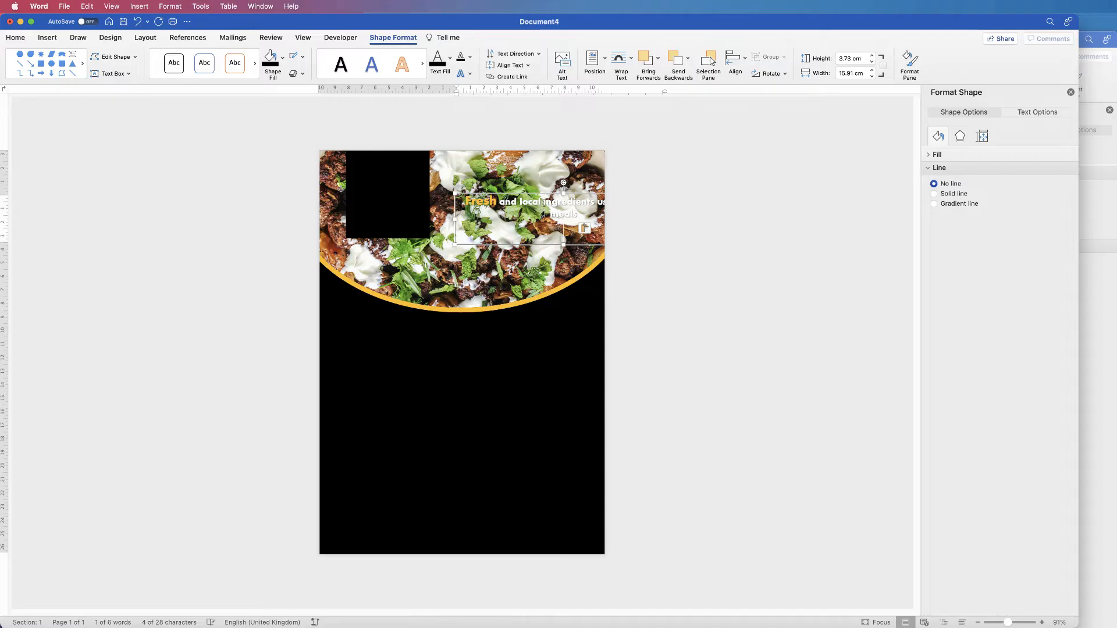
Resize the slogan's text box to about 5.37 cm by 5.31 cm and position it inside the black rectangle.
{"action": "left_click_drag", "start_coordinate": [563, 245], "coordinate": [563, 271]}
{"action": "left_click_drag", "start_coordinate": [454, 232], "coordinate": [518, 235]}
{"action": "left_click_drag", "start_coordinate": [561, 206], "coordinate": [392, 170]}
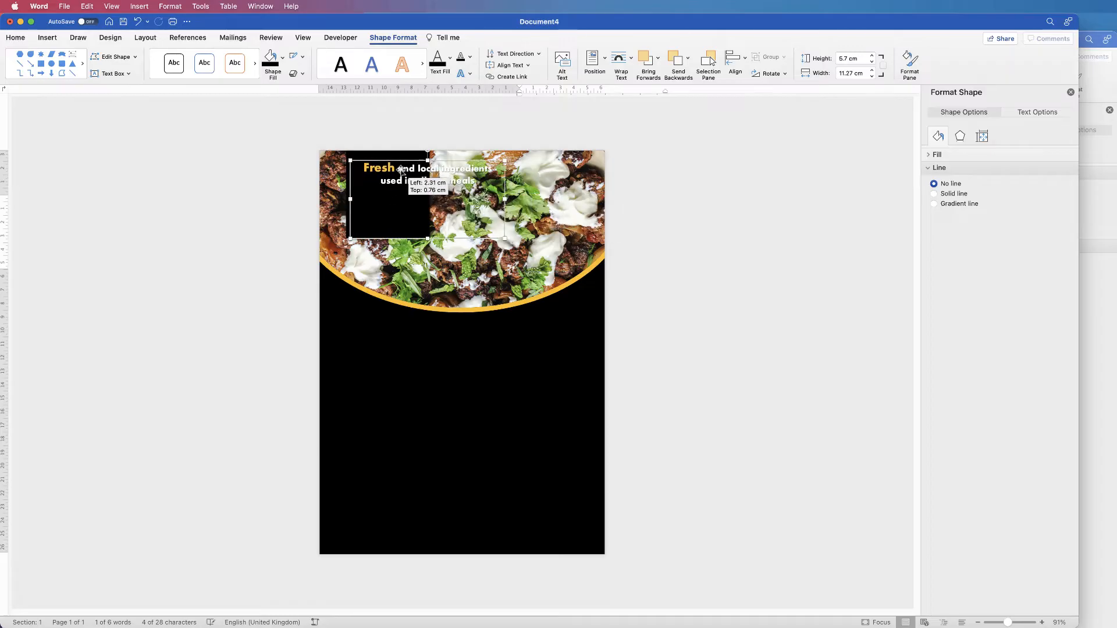
{"action": "left_click_drag", "start_coordinate": [504, 199], "coordinate": [423, 193]}
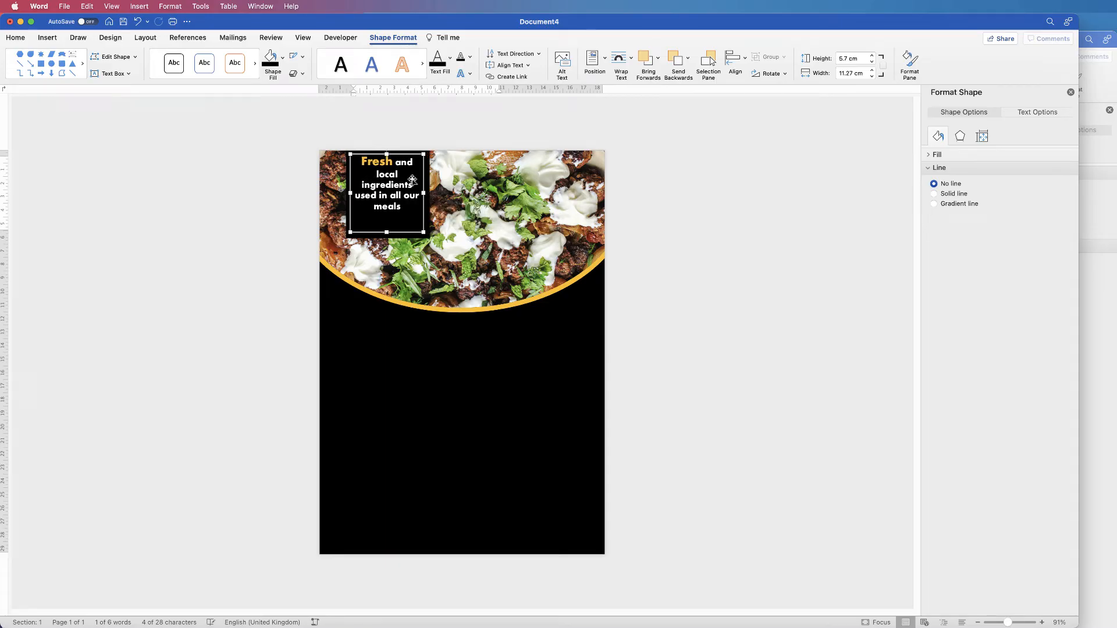
{"action": "left_click_drag", "start_coordinate": [386, 154], "coordinate": [392, 187]}
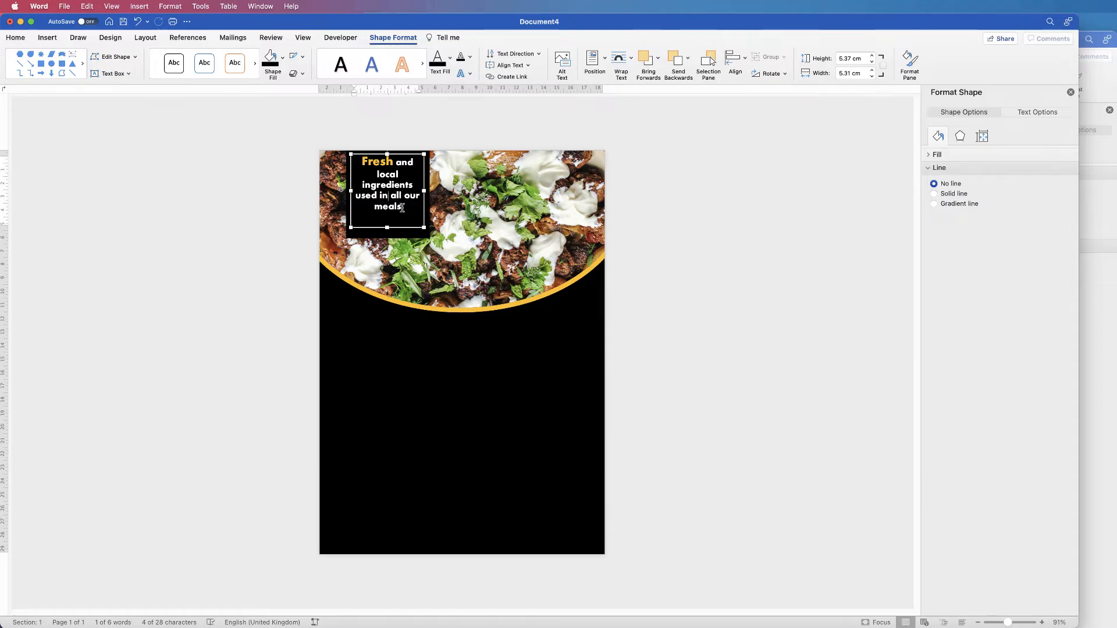
Check the slogan's font in the font list, keeping Aharoni, and colour the word "Fresh" with the recently used golden yellow.
{"action": "left_click_drag", "start_coordinate": [394, 208], "coordinate": [361, 167]}
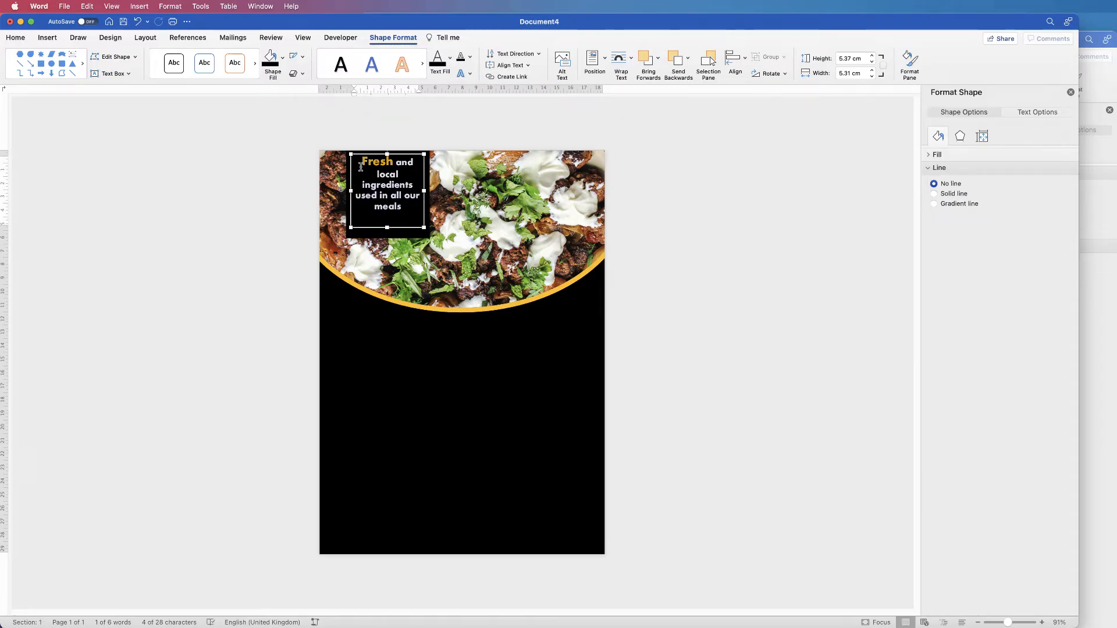
{"action": "left_click", "coordinate": [15, 37]}
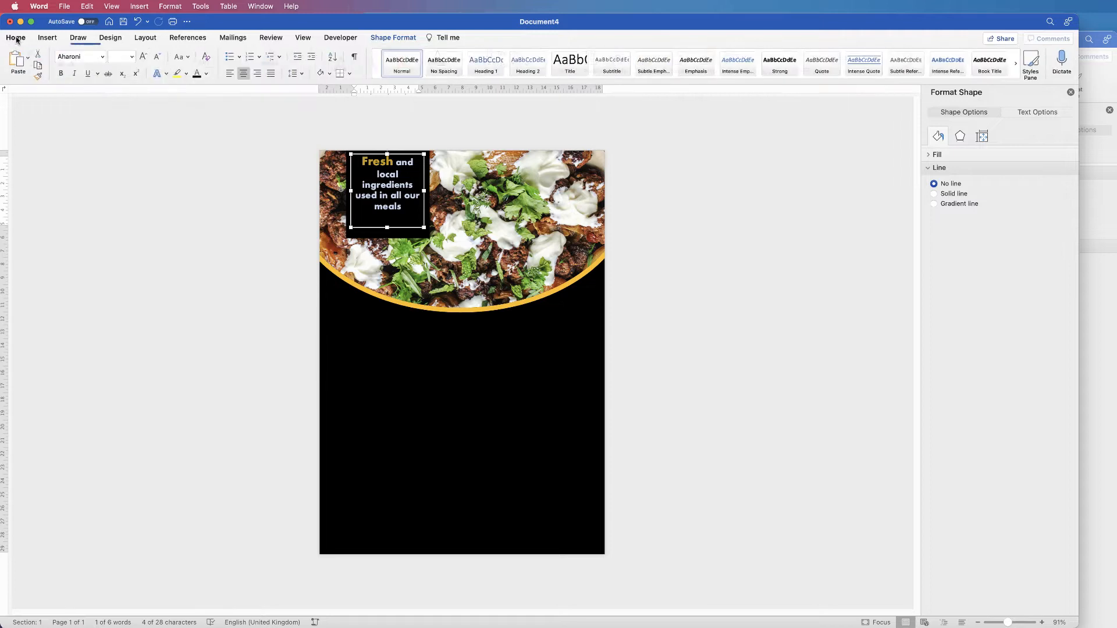
{"action": "left_click", "coordinate": [101, 57]}
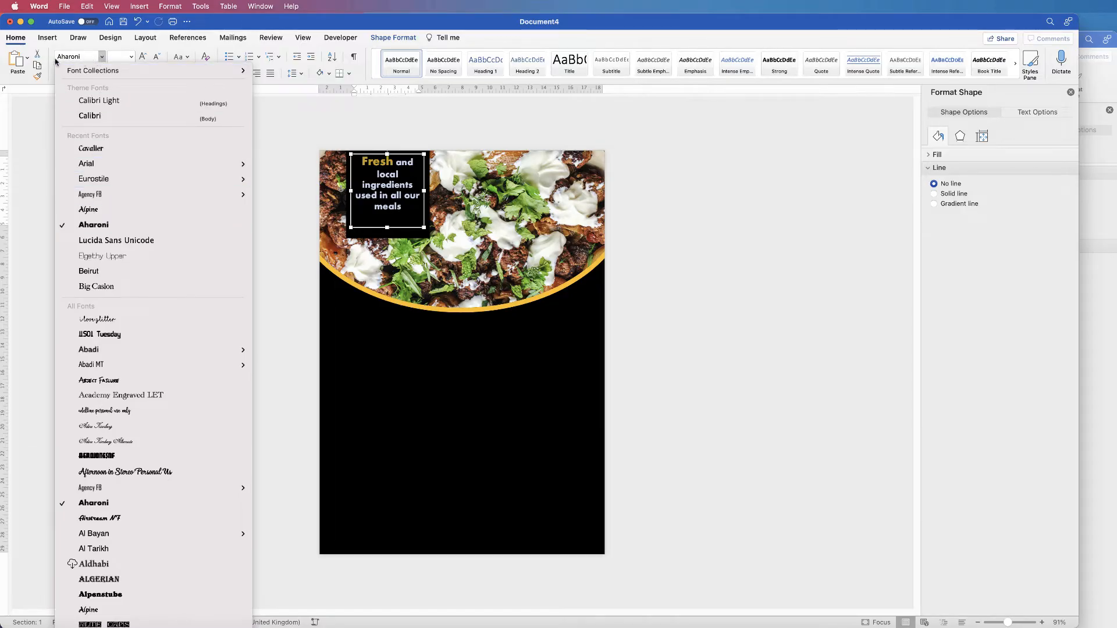
{"action": "left_click", "coordinate": [101, 57]}
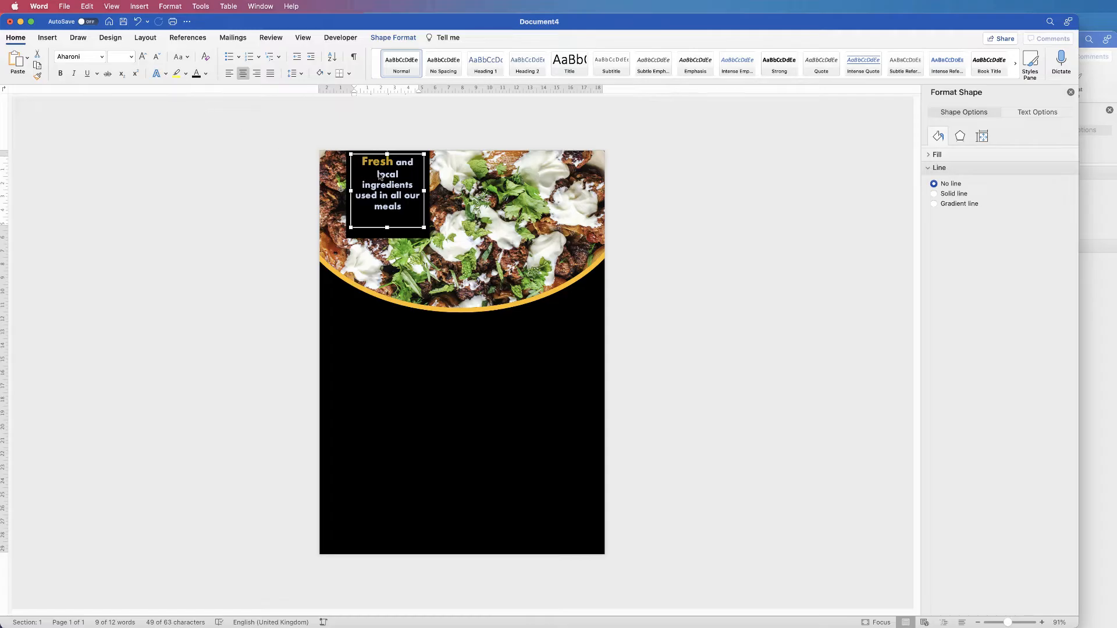
{"action": "left_click", "coordinate": [384, 174]}
{"action": "left_click_drag", "start_coordinate": [392, 163], "coordinate": [364, 162]}
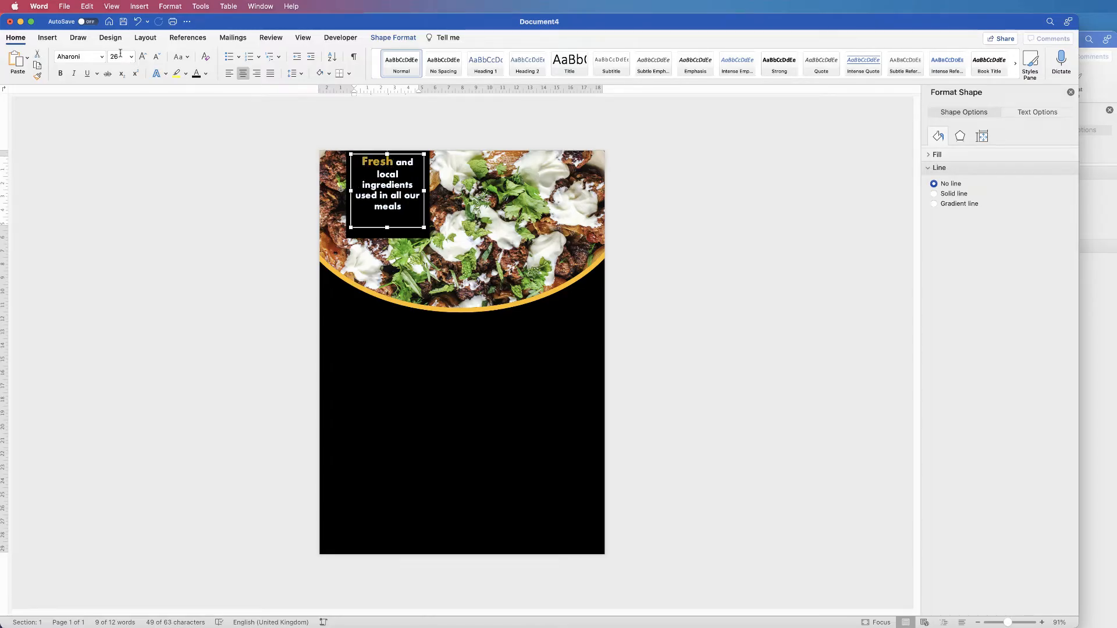
{"action": "left_click", "coordinate": [206, 74]}
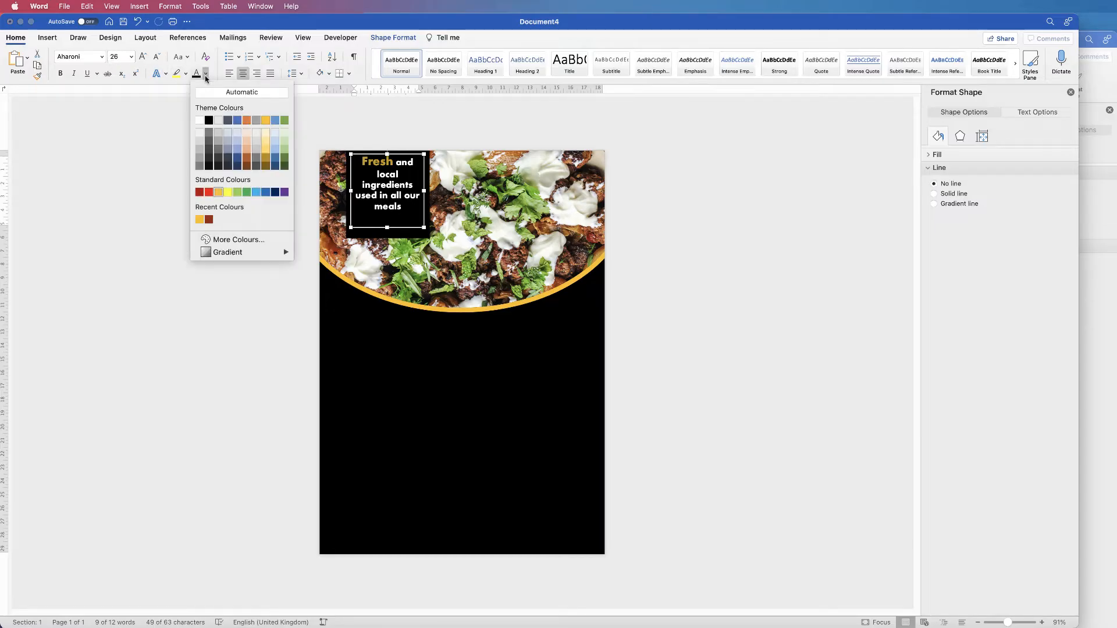
{"action": "left_click", "coordinate": [199, 220]}
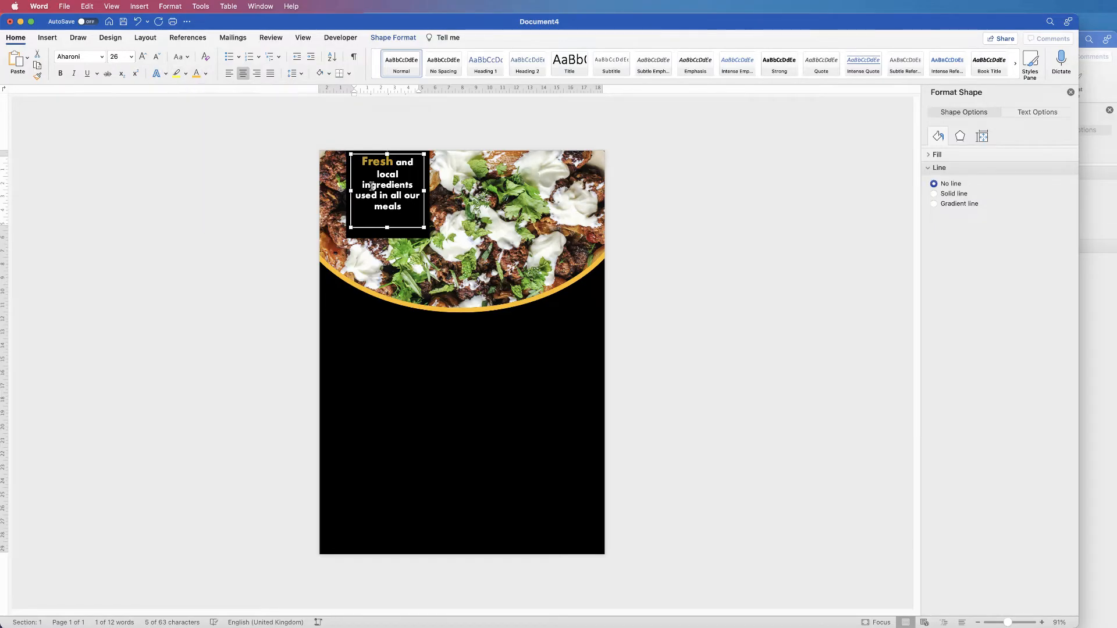
Shorten the slogan's text box, move it down slightly in the black rectangle, and align the two objects to their horizontal centre.
{"action": "left_click", "coordinate": [402, 202]}
{"action": "left_click_drag", "start_coordinate": [388, 228], "coordinate": [386, 204]}
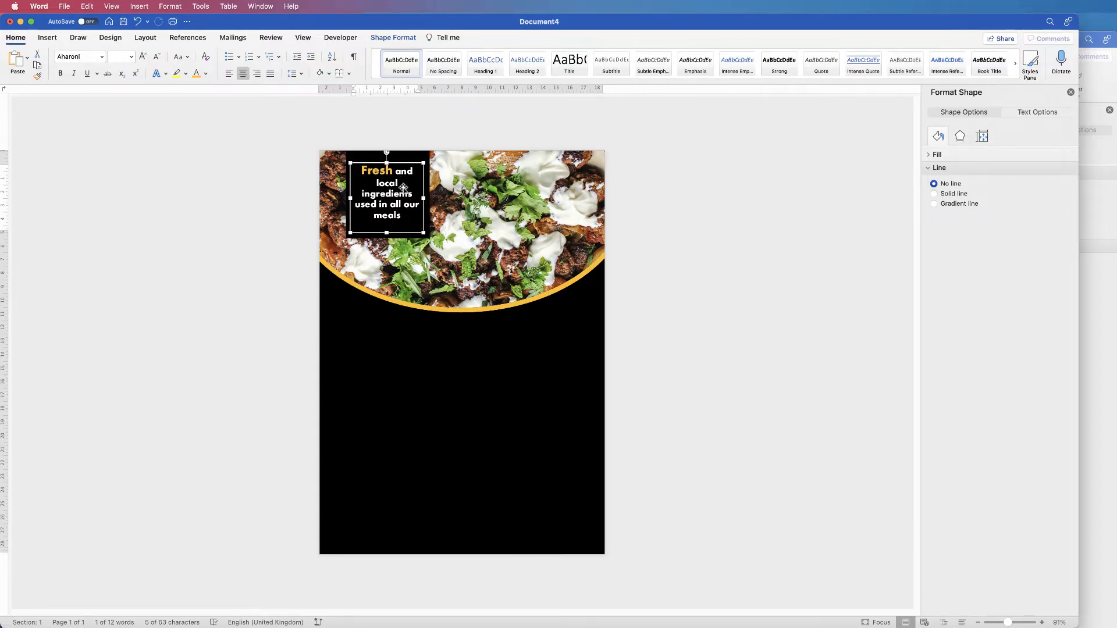
{"action": "left_click", "coordinate": [411, 155], "text": "shift"}
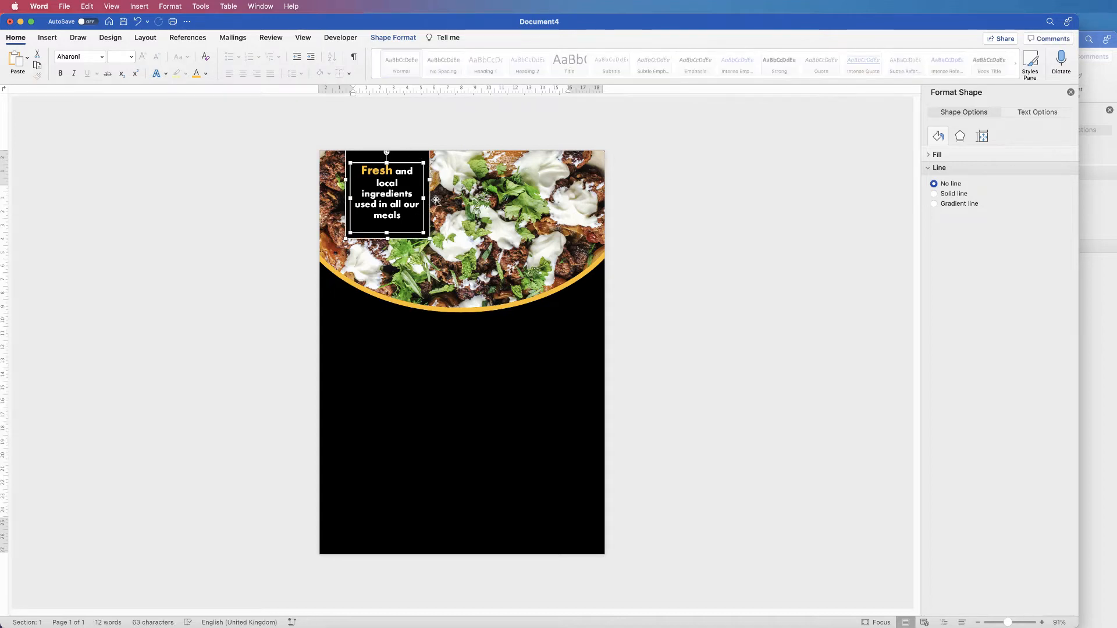
{"action": "left_click", "coordinate": [416, 39]}
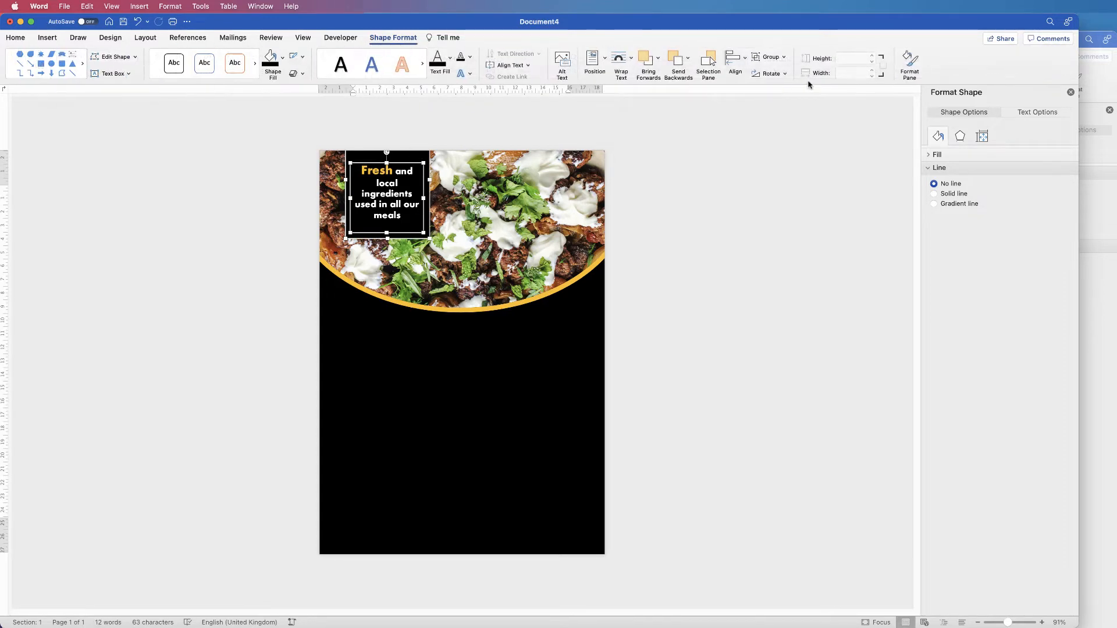
{"action": "left_click", "coordinate": [745, 60]}
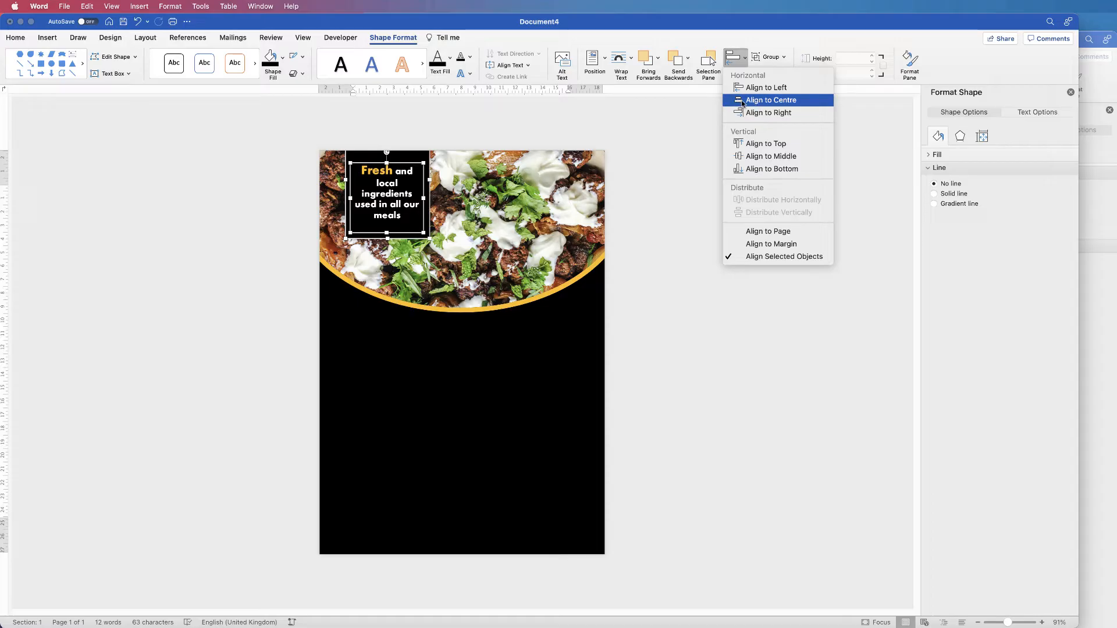
{"action": "left_click", "coordinate": [762, 100]}
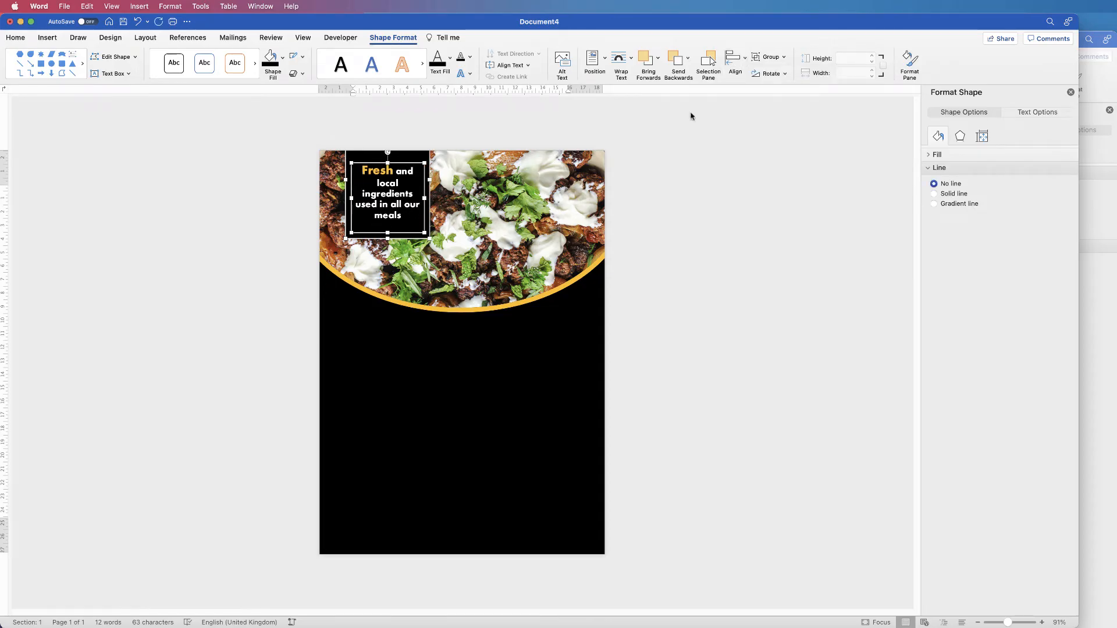
Group the slogan with the black rectangle, move the group slightly to the right and show the ungrouping option.
{"action": "left_click", "coordinate": [784, 61]}
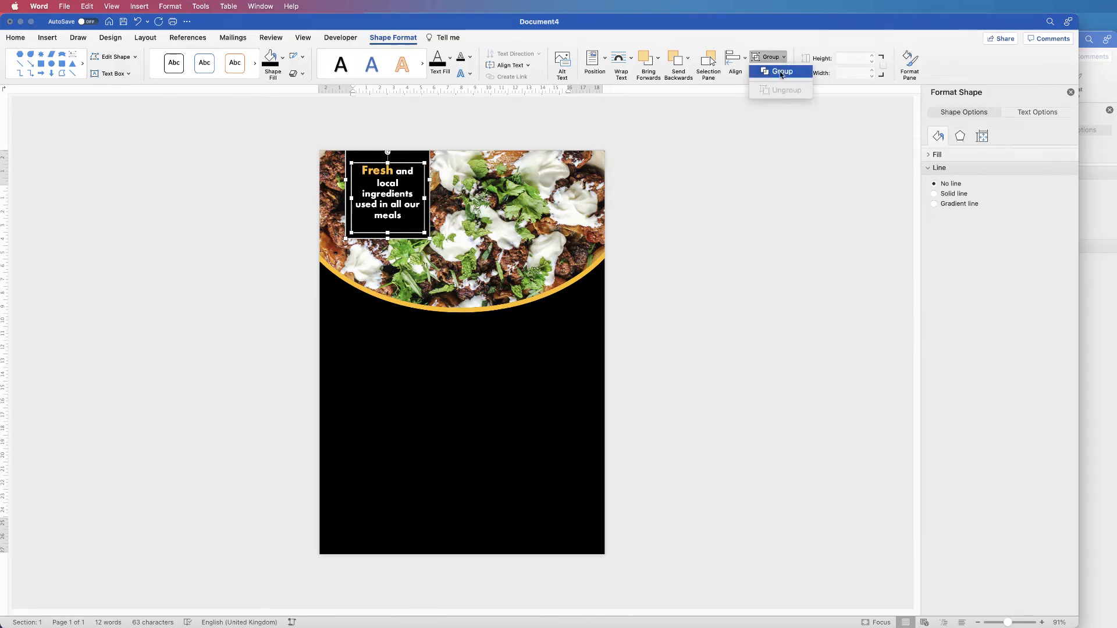
{"action": "left_click", "coordinate": [777, 70]}
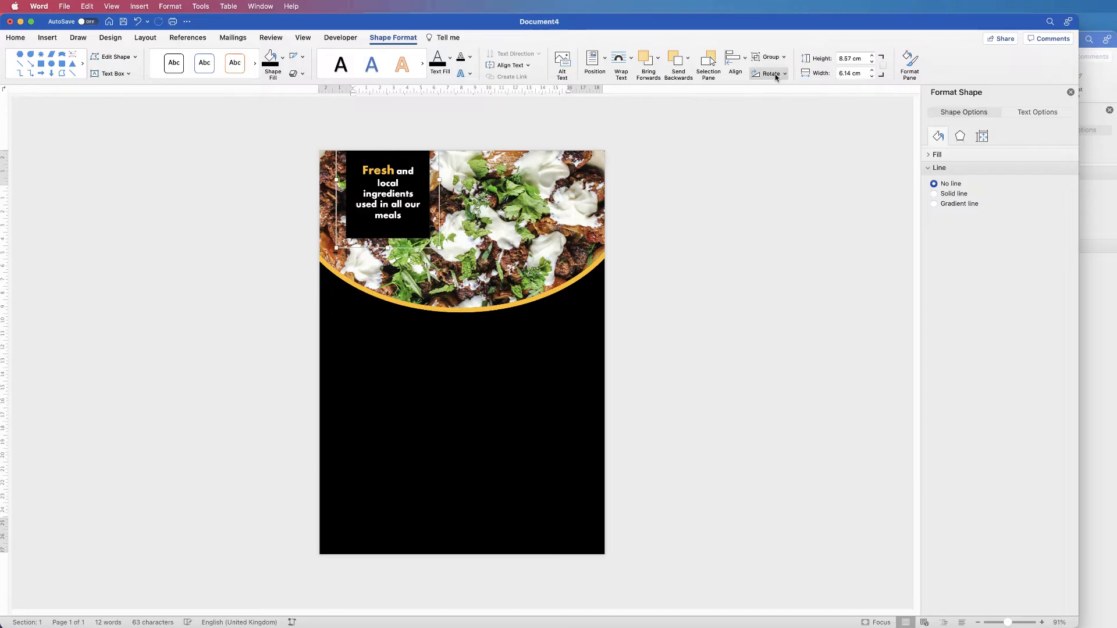
{"action": "left_click_drag", "start_coordinate": [378, 198], "coordinate": [403, 200]}
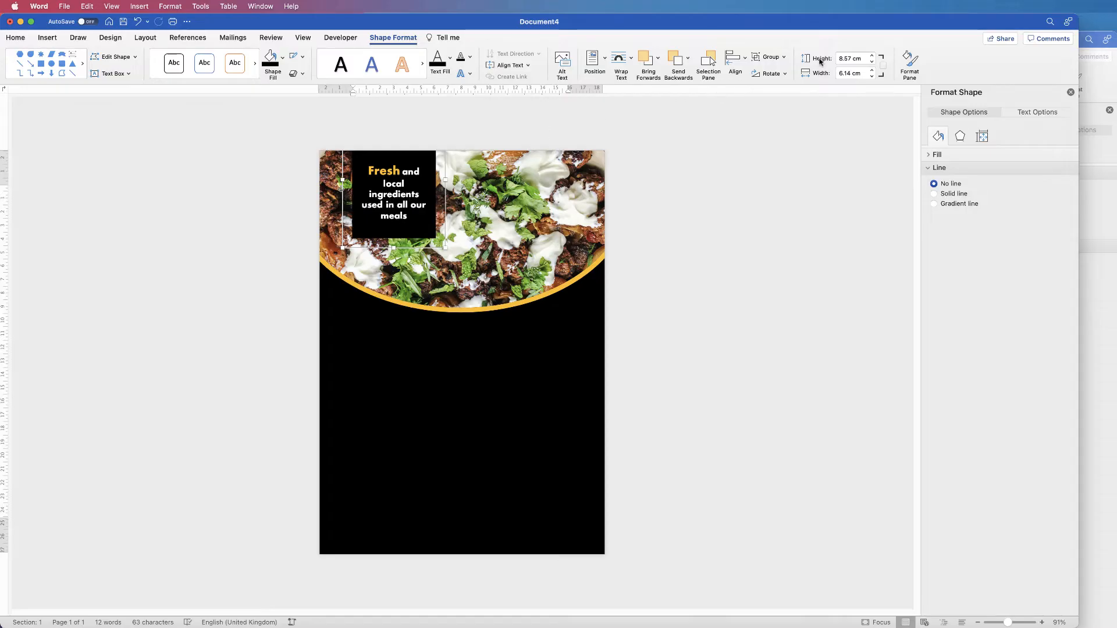
{"action": "left_click", "coordinate": [769, 56]}
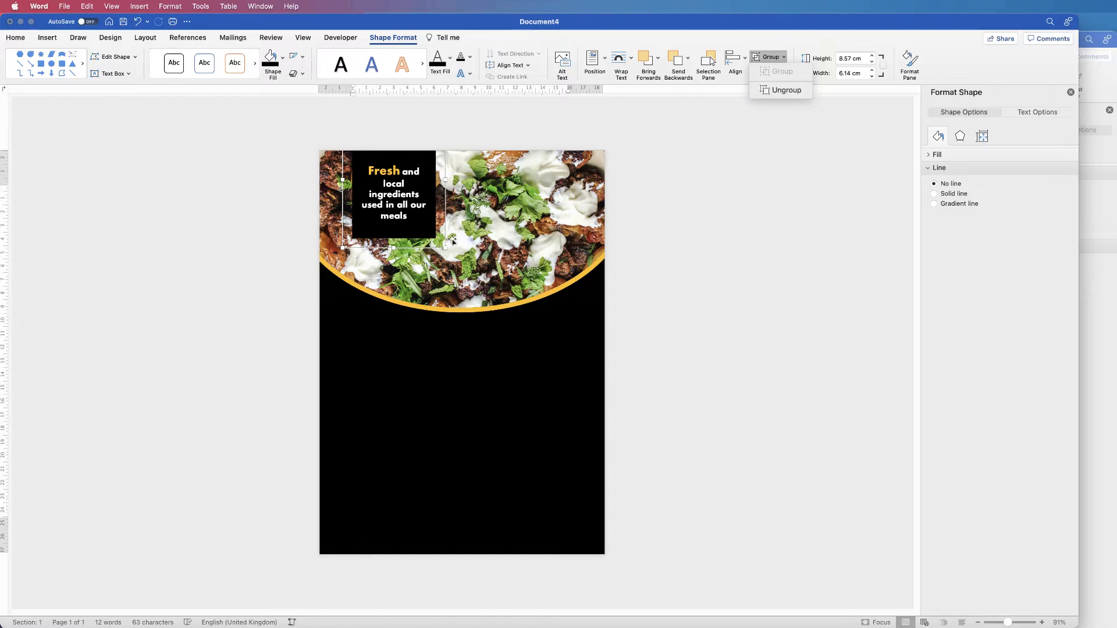
View the finished poster in Document3 to check the title below the photo, and return to Document4.
{"action": "left_click", "coordinate": [454, 239]}
{"action": "left_click", "coordinate": [1089, 346]}
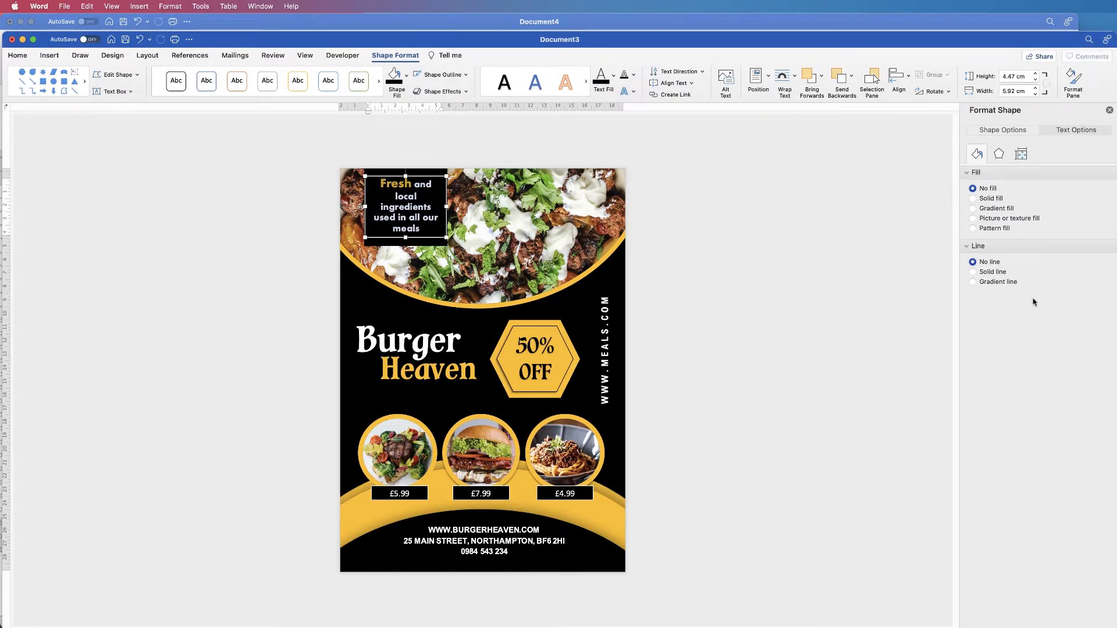
{"action": "left_click", "coordinate": [914, 26]}
Insert a WordArt text in the plain black style and move it onto the photo beside the slogan box.
{"action": "left_click", "coordinate": [47, 38]}
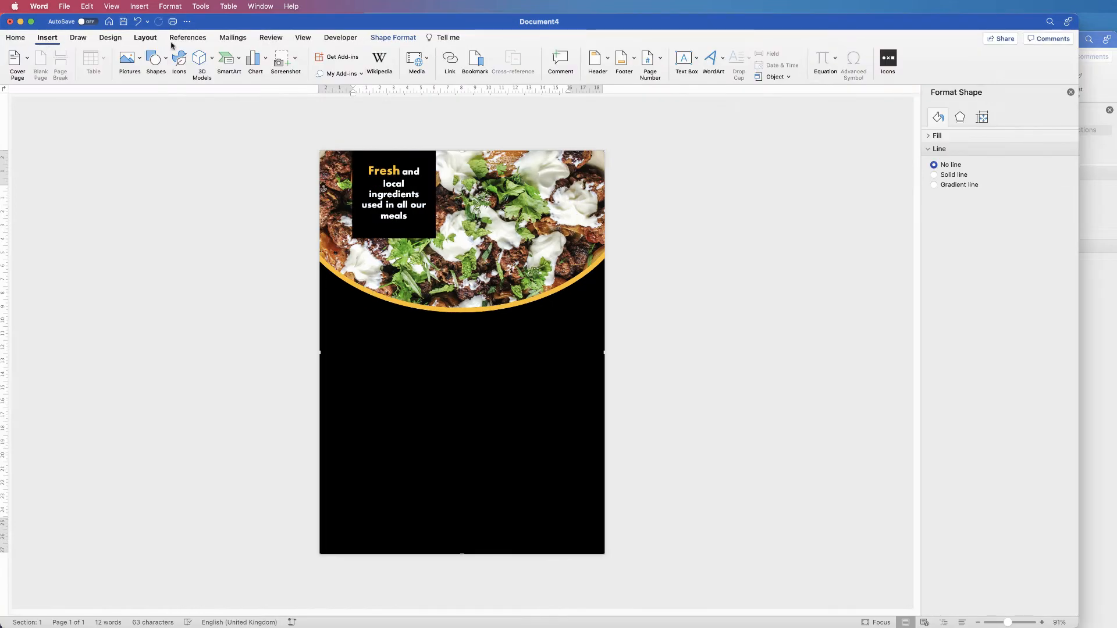
{"action": "left_click", "coordinate": [723, 62]}
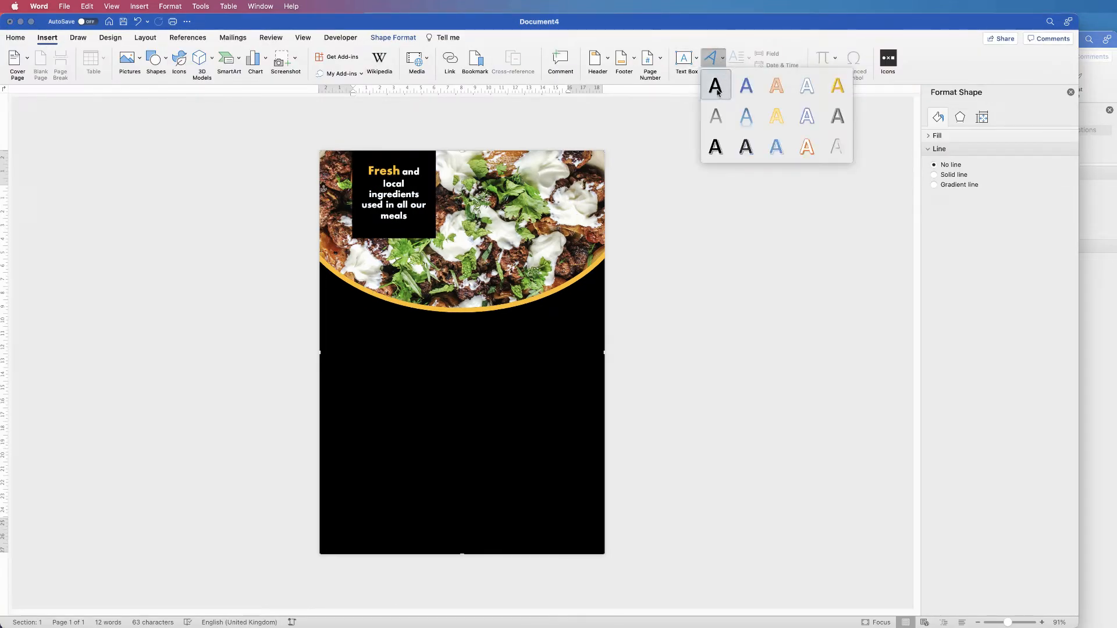
{"action": "left_click", "coordinate": [715, 93]}
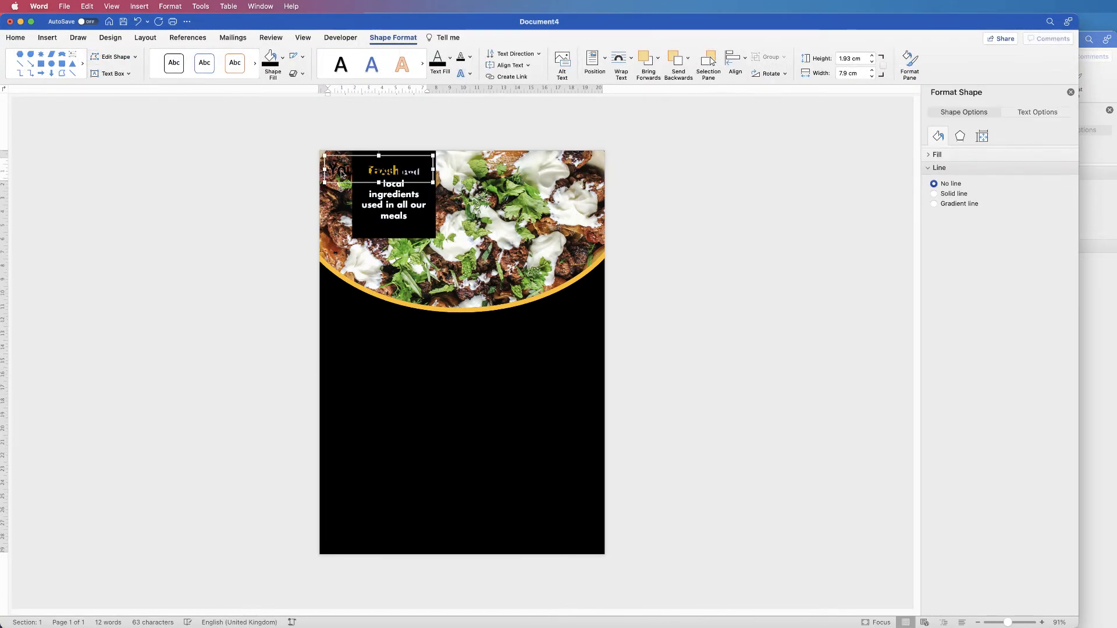
{"action": "left_click_drag", "start_coordinate": [342, 176], "coordinate": [482, 212]}
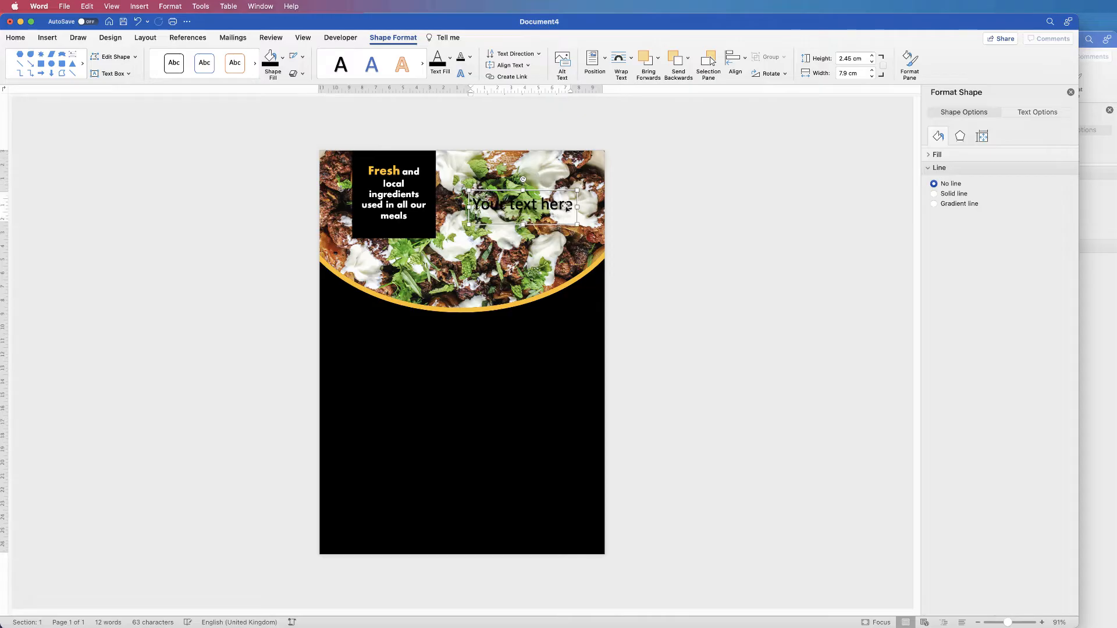
Select the whole WordArt placeholder text and colour it white.
{"action": "double_click", "coordinate": [568, 212]}
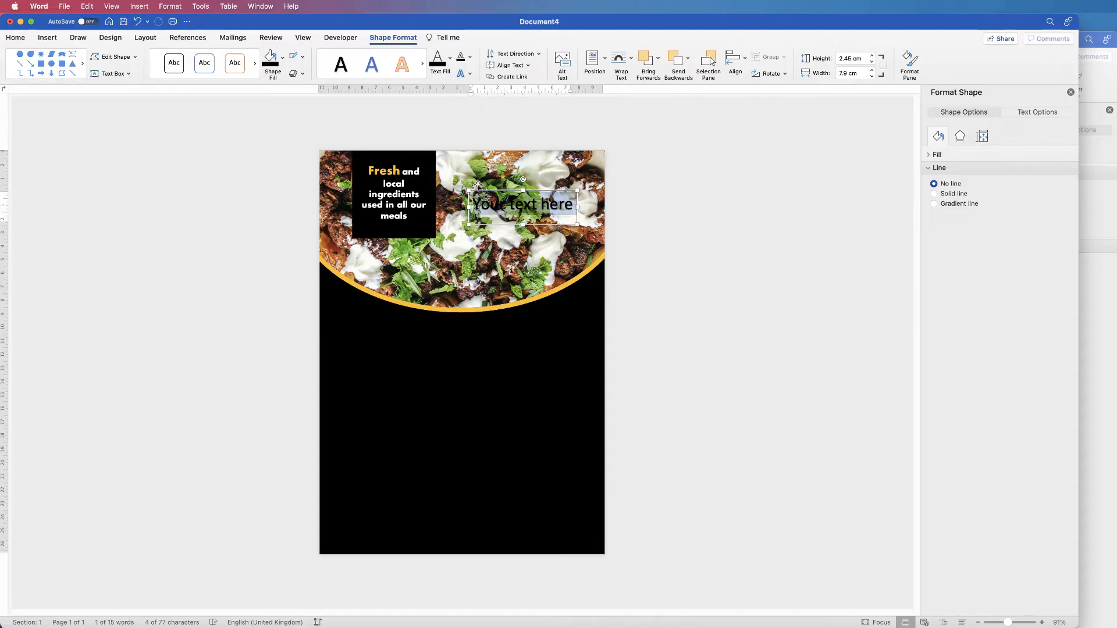
{"action": "left_click", "coordinate": [16, 37]}
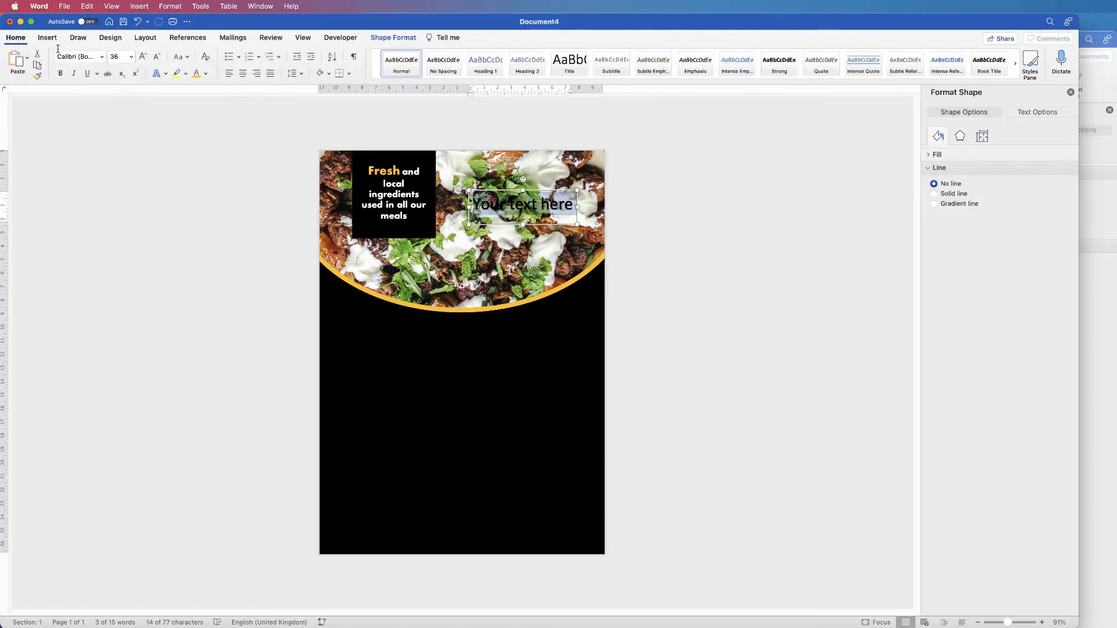
{"action": "left_click", "coordinate": [206, 74]}
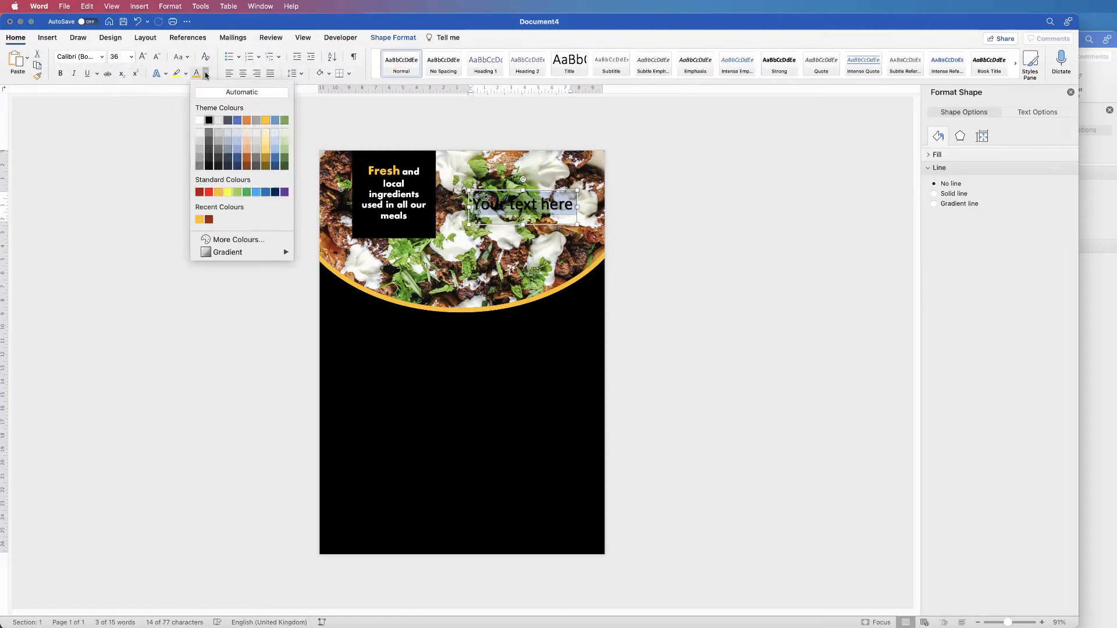
{"action": "left_click", "coordinate": [199, 120]}
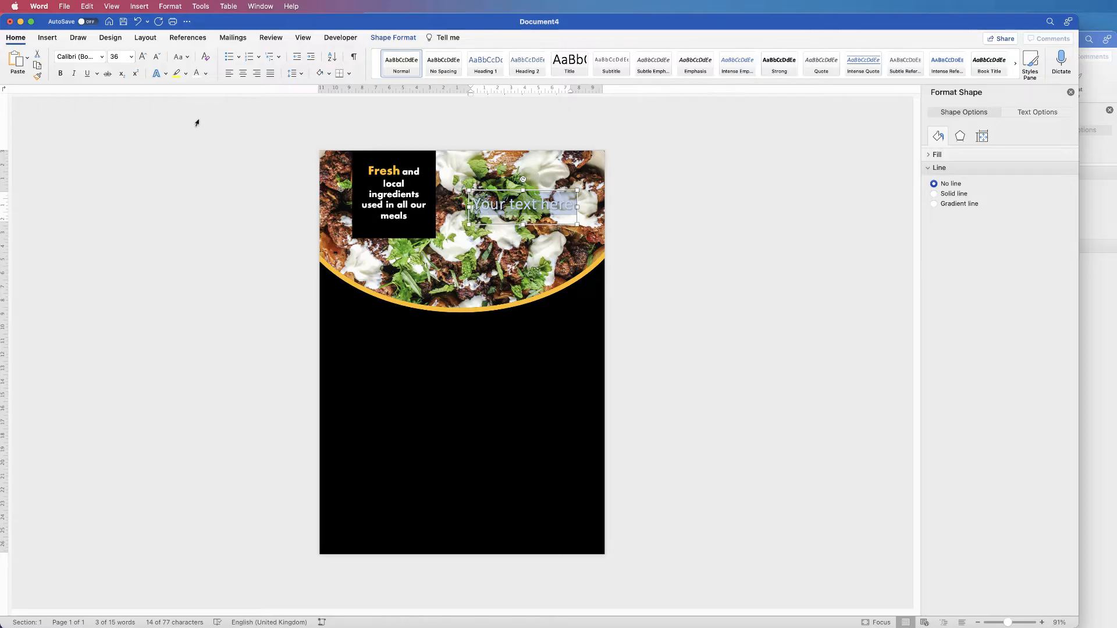
Set the WordArt text to the Cavalier font at size 80.
{"action": "left_click", "coordinate": [102, 57]}
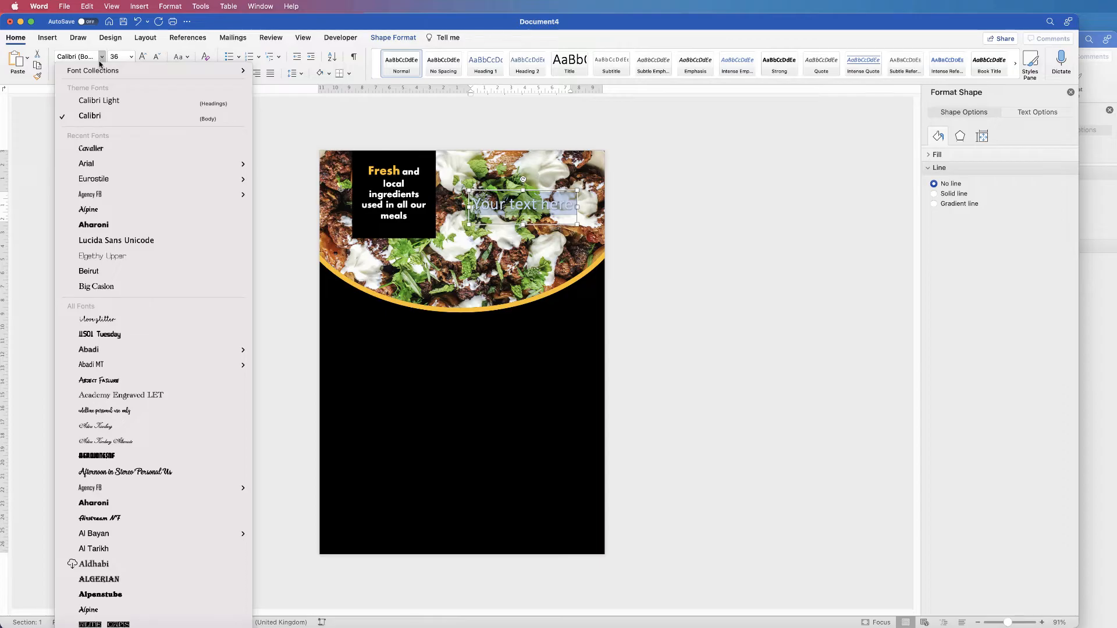
{"action": "left_click", "coordinate": [90, 151]}
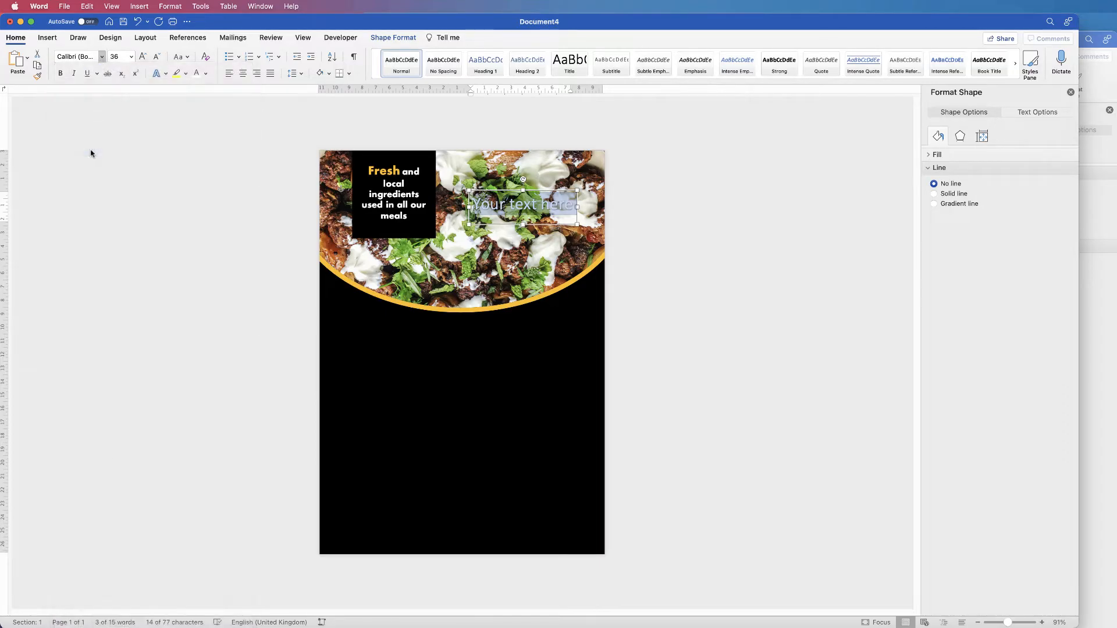
{"action": "left_click", "coordinate": [132, 57]}
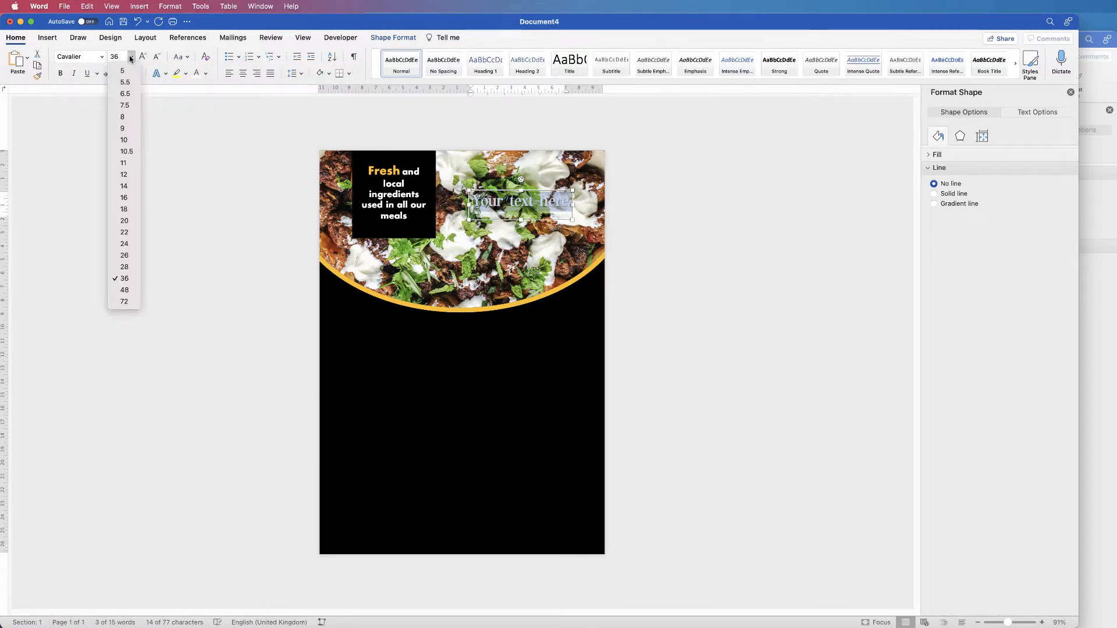
{"action": "left_click", "coordinate": [122, 57]}
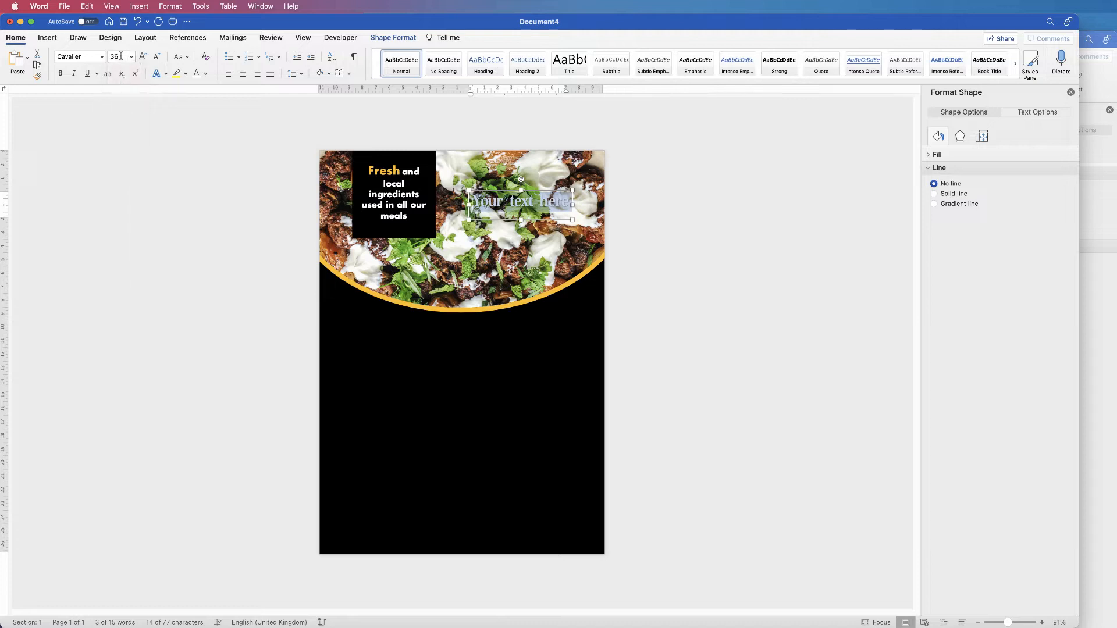
{"action": "type", "text": "80"}
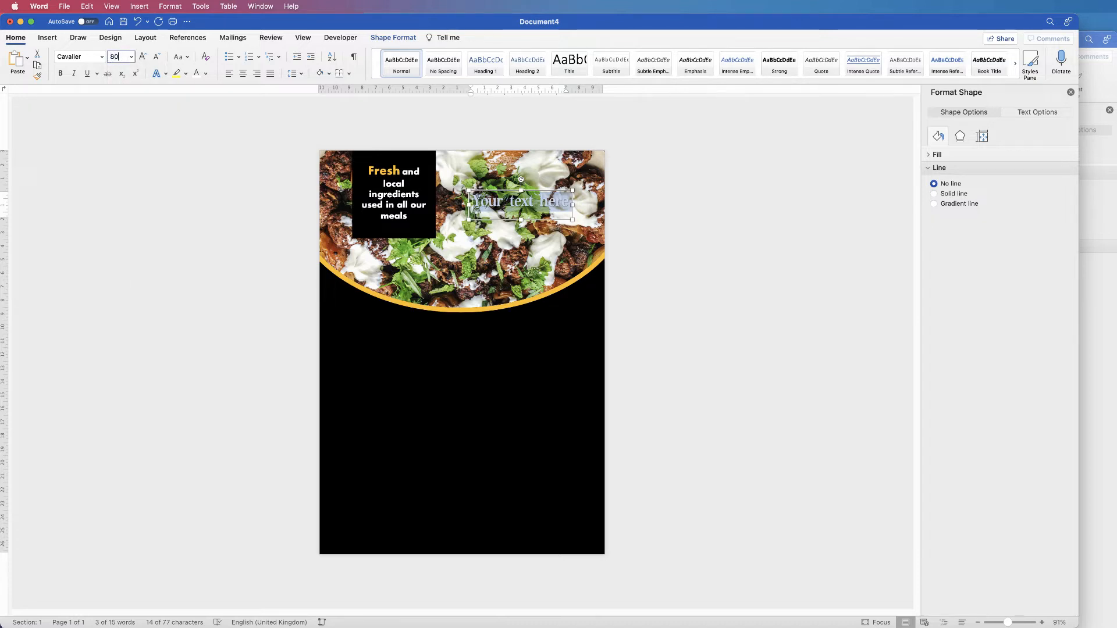
{"action": "key", "text": "Return"}
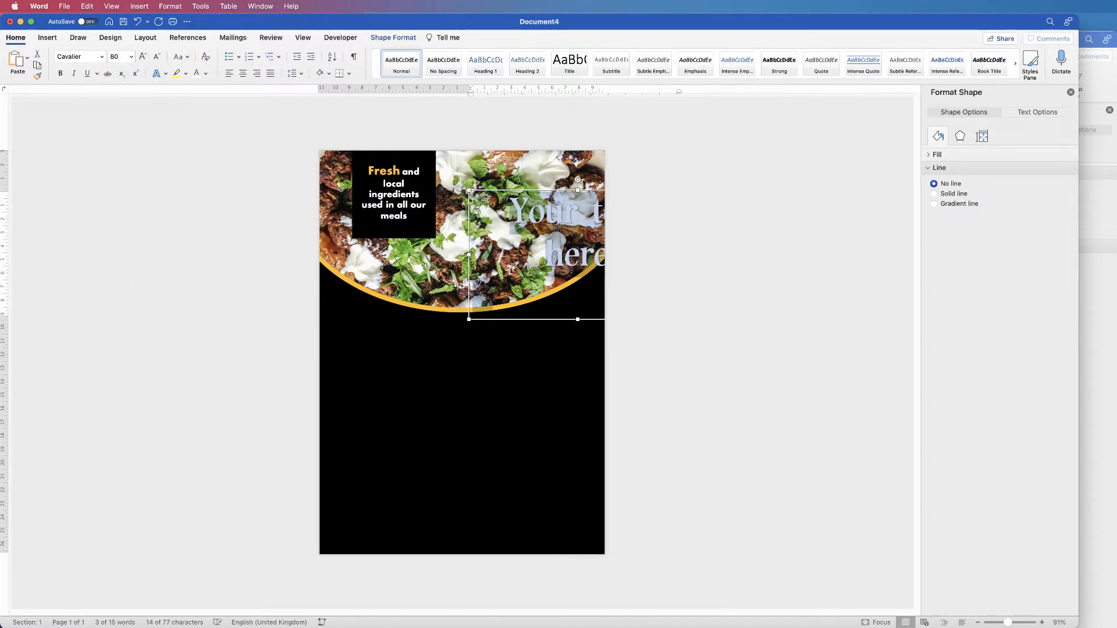
Move the WordArt into the black area below the photo and replace its placeholder text with "Burger".
{"action": "left_click_drag", "start_coordinate": [532, 210], "coordinate": [409, 334]}
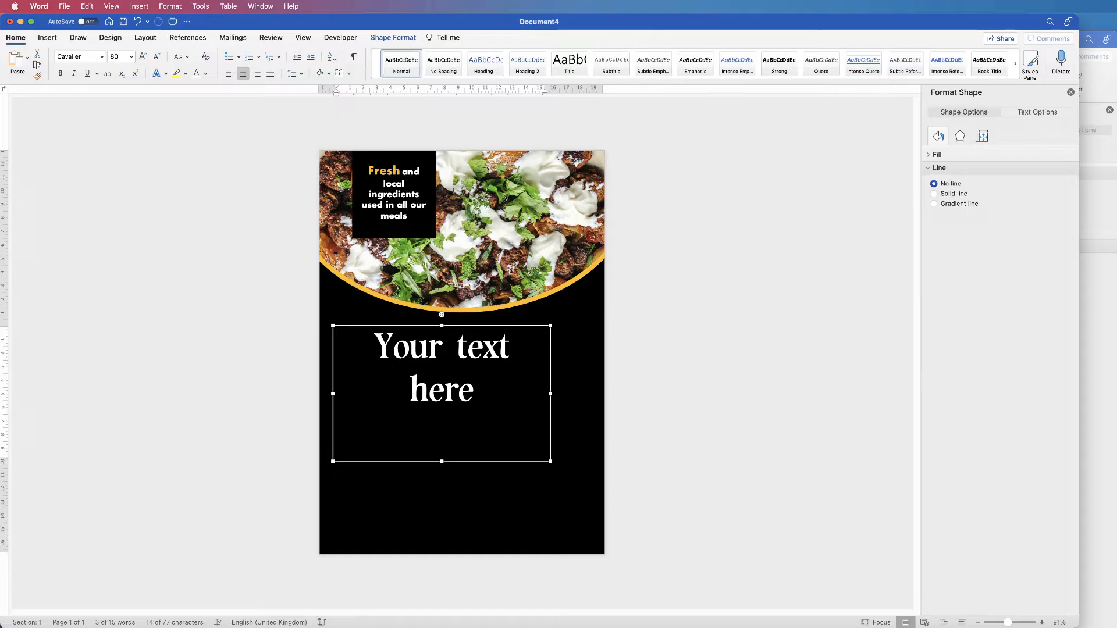
{"action": "left_click", "coordinate": [476, 392]}
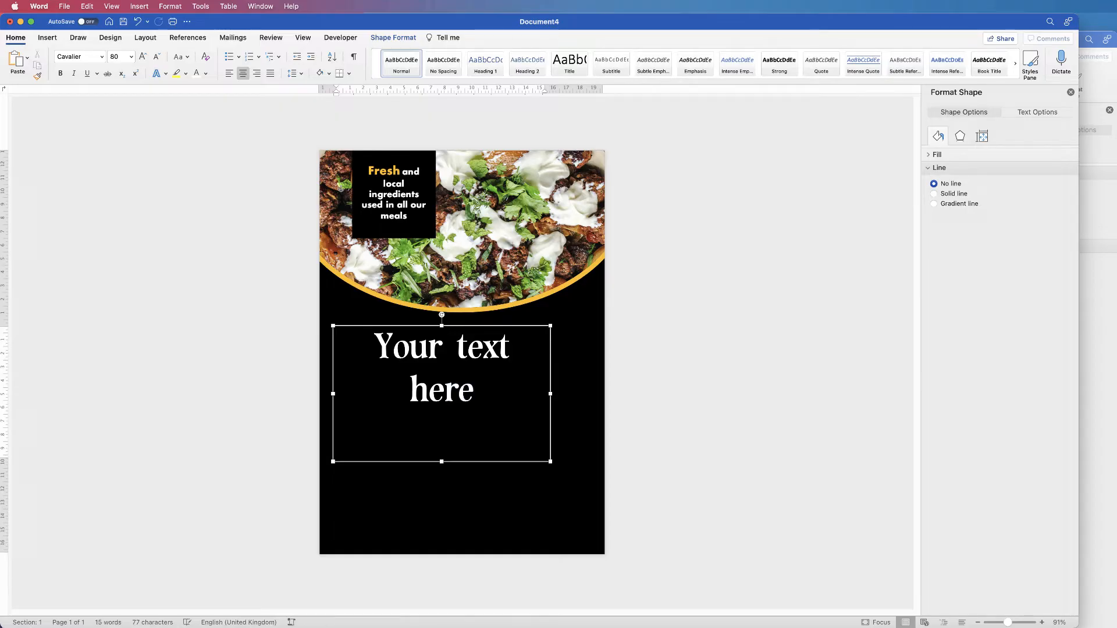
{"action": "left_click_drag", "start_coordinate": [476, 393], "coordinate": [374, 349]}
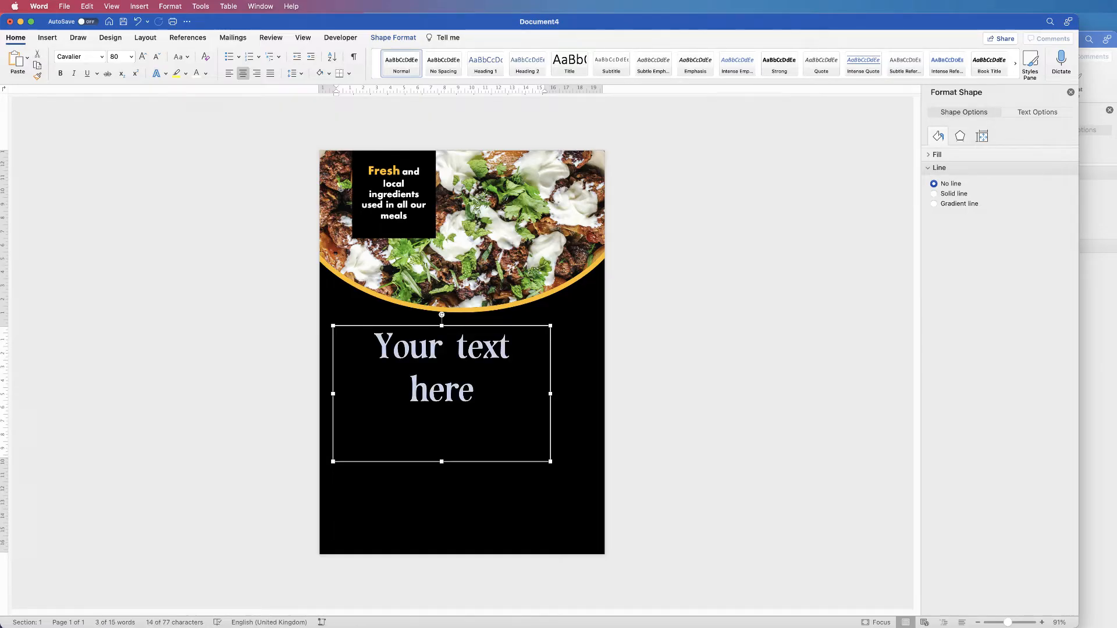
{"action": "type", "text": "Burger"}
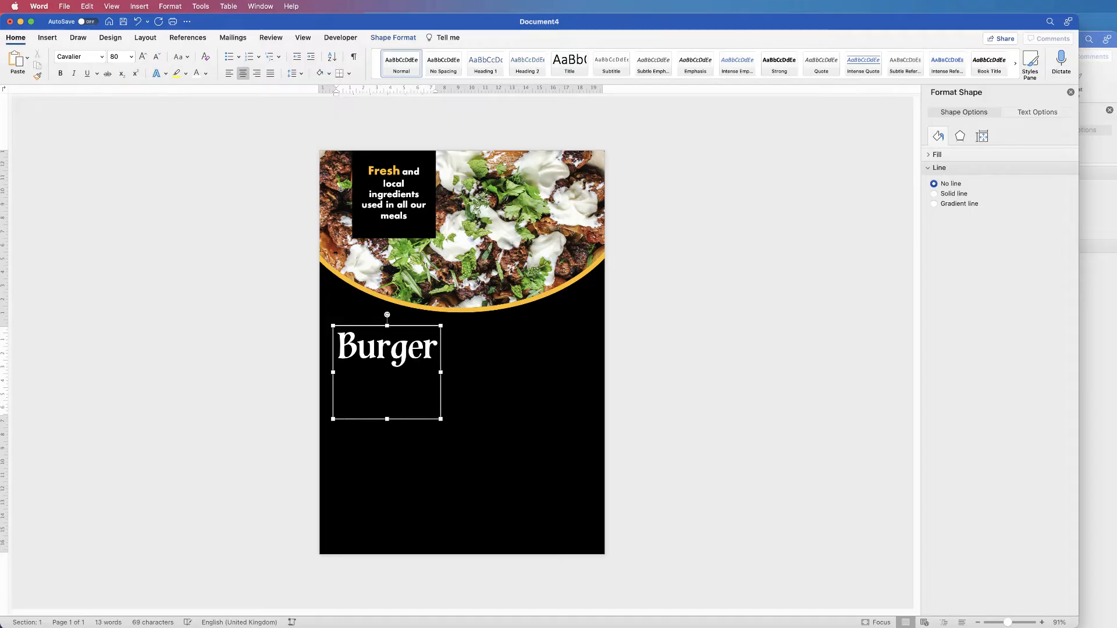
Shorten the "Burger" text box to about 3.3 cm high and place a copy slightly below and to its right.
{"action": "left_click_drag", "start_coordinate": [387, 420], "coordinate": [401, 350]}
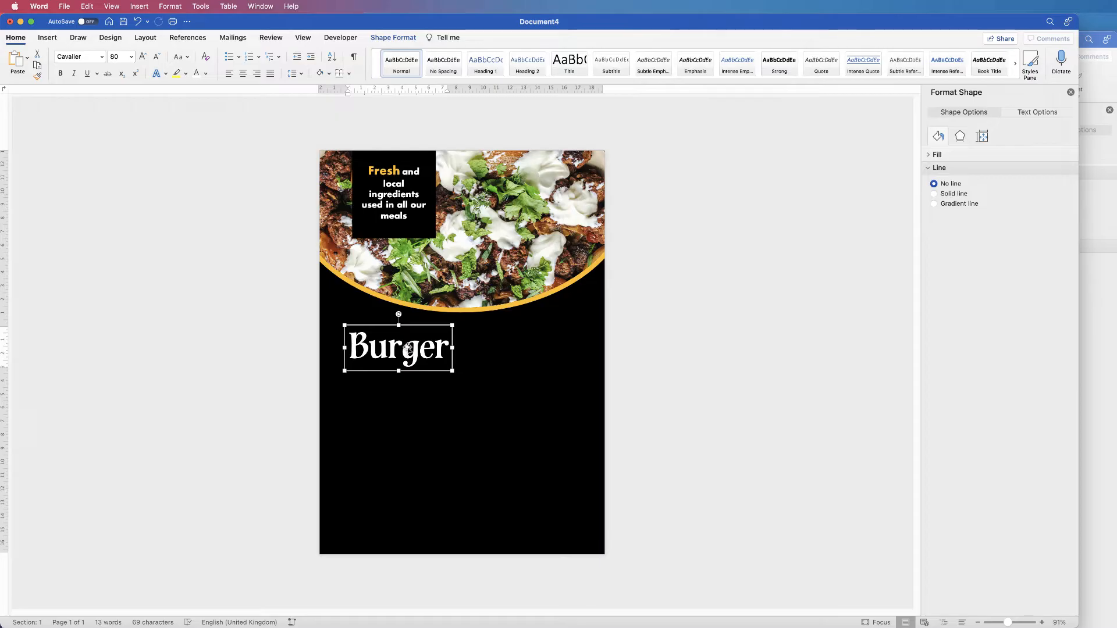
{"action": "double_click", "coordinate": [399, 348]}
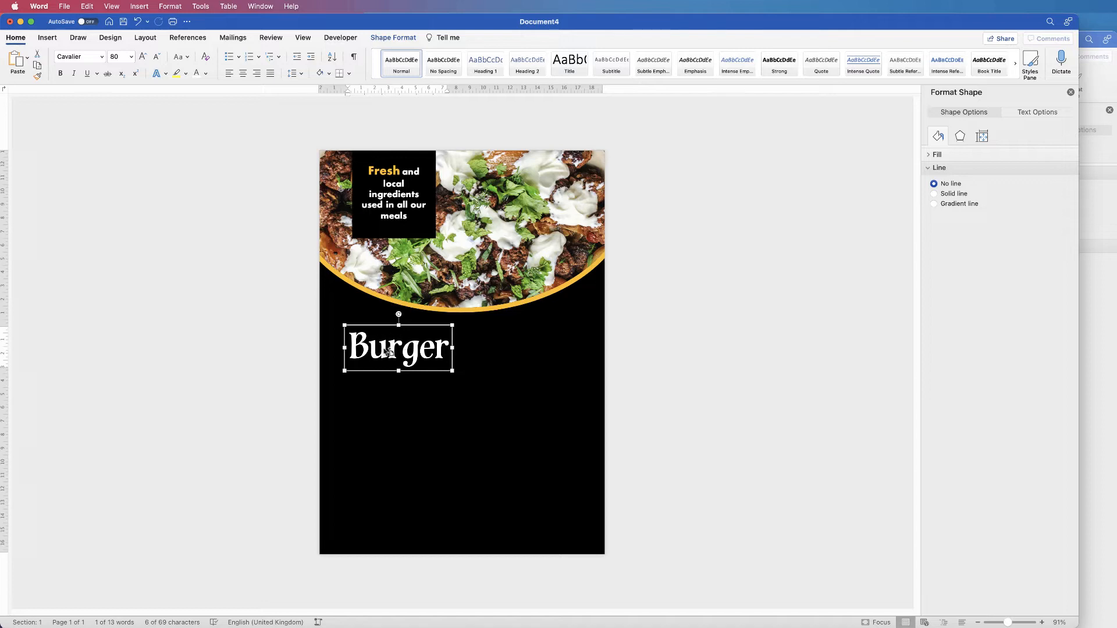
{"action": "left_click_drag", "start_coordinate": [389, 352], "coordinate": [409, 381]}
{"action": "left_click", "coordinate": [501, 391]}
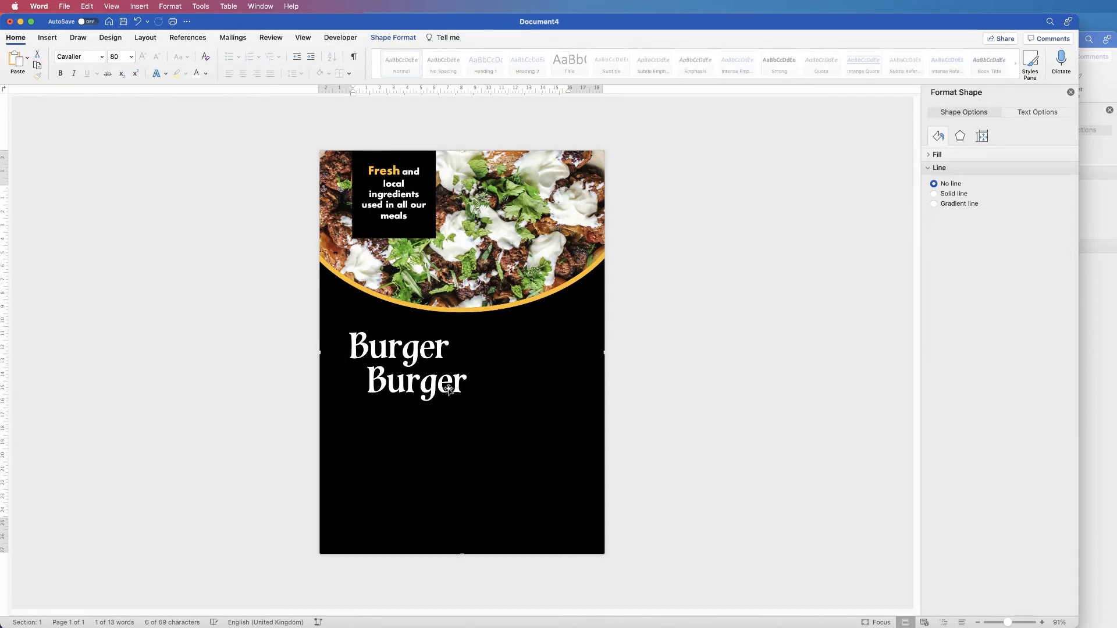
Replace the lower copy's text with "Heaven" and colour it with the recently used golden yellow.
{"action": "left_click", "coordinate": [450, 389]}
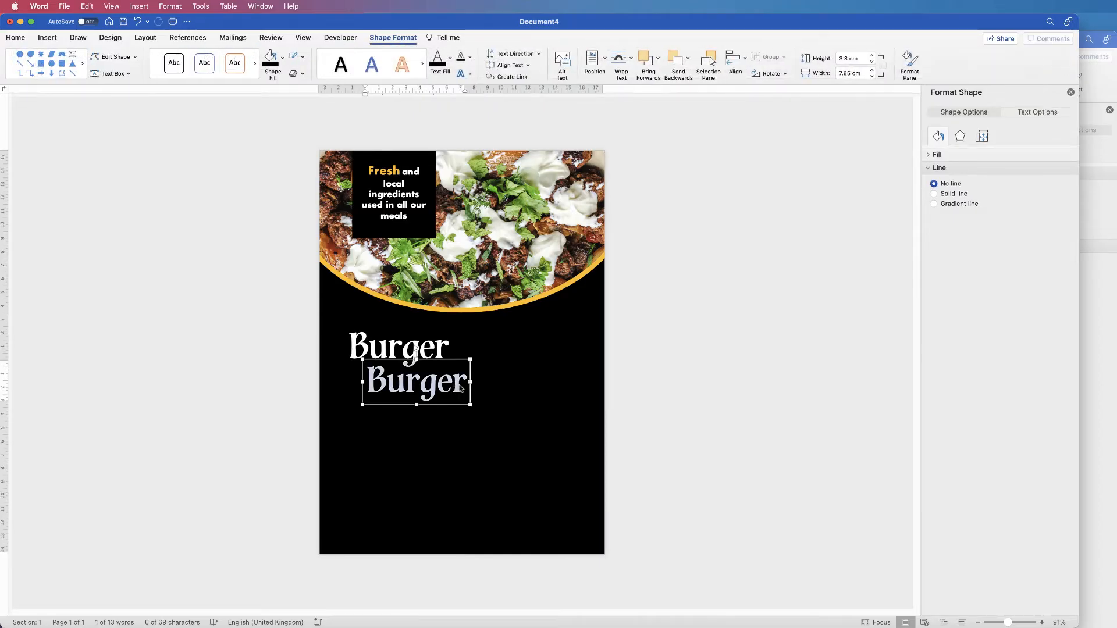
{"action": "type", "text": "Heaven"}
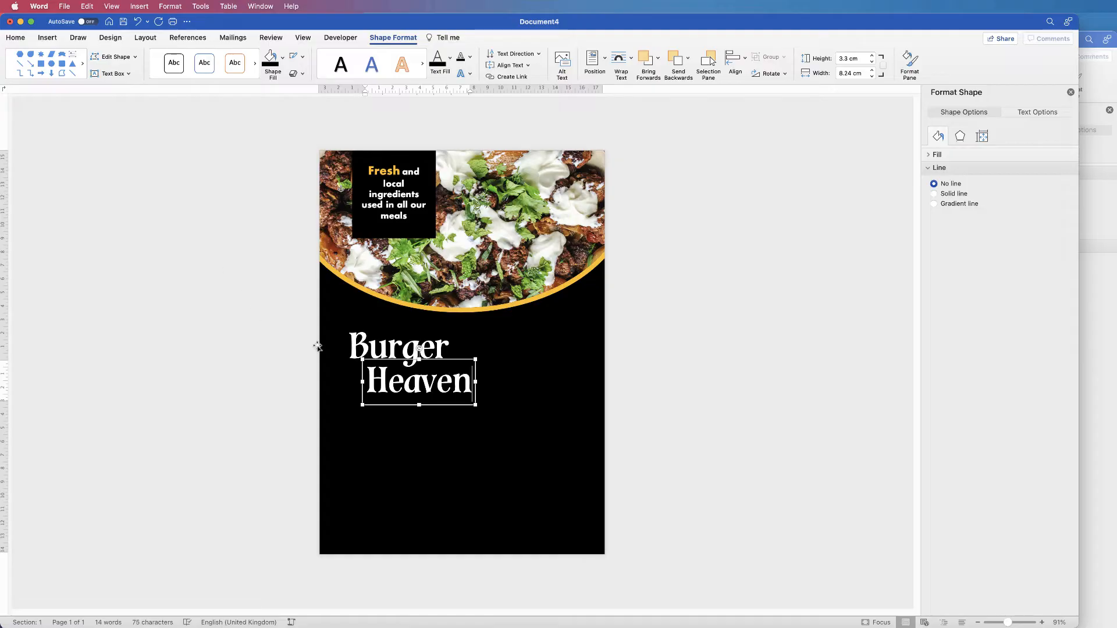
{"action": "double_click", "coordinate": [411, 379]}
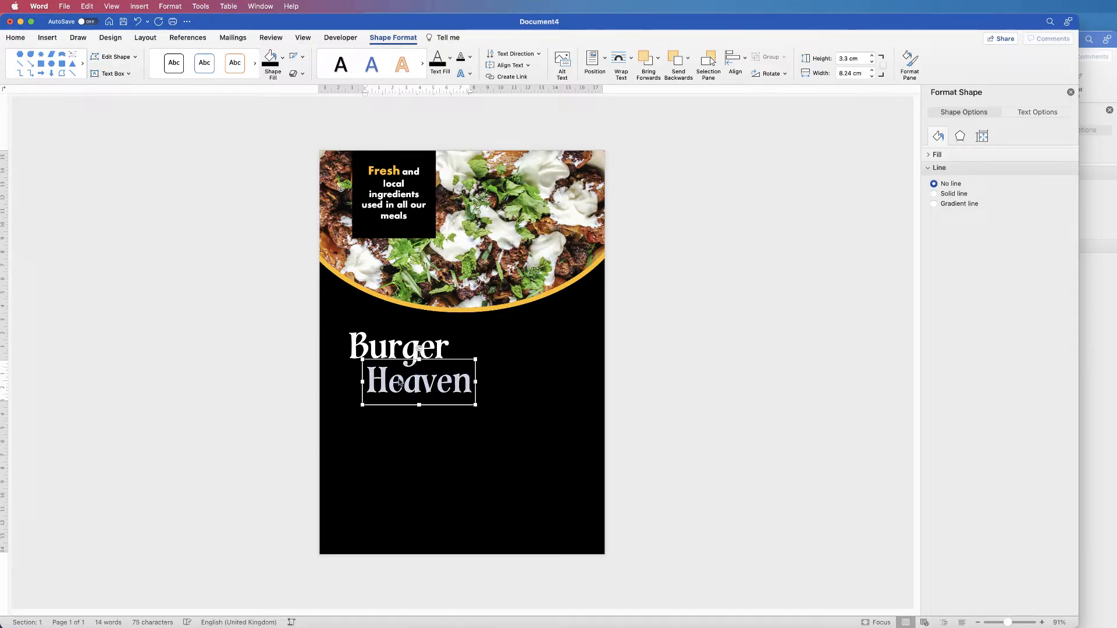
{"action": "left_click", "coordinate": [17, 38]}
{"action": "left_click", "coordinate": [207, 74]}
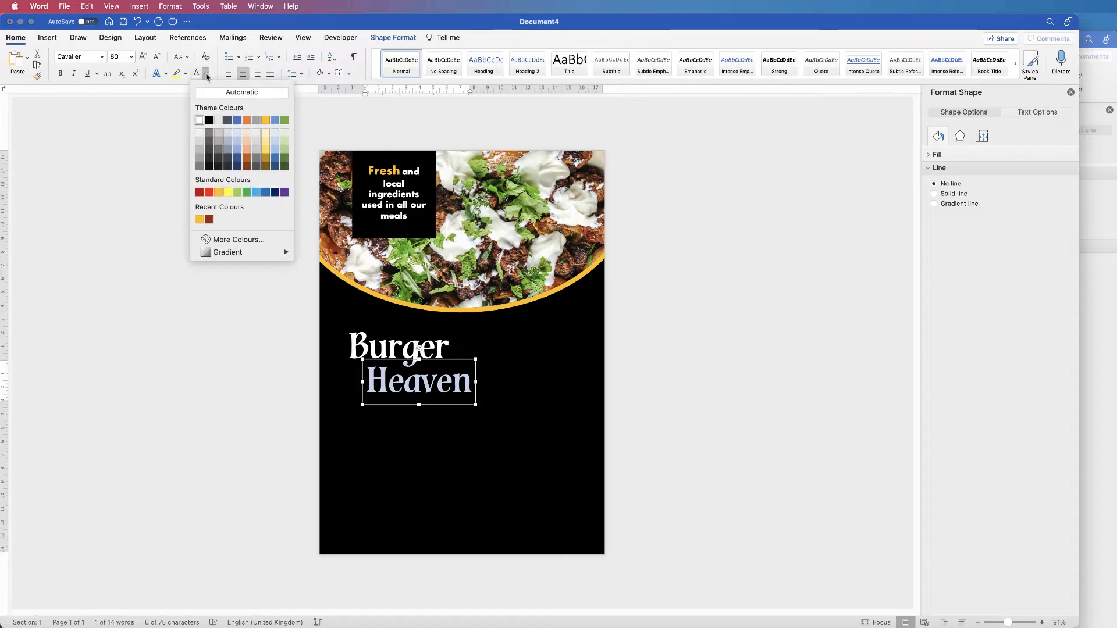
{"action": "left_click", "coordinate": [200, 219]}
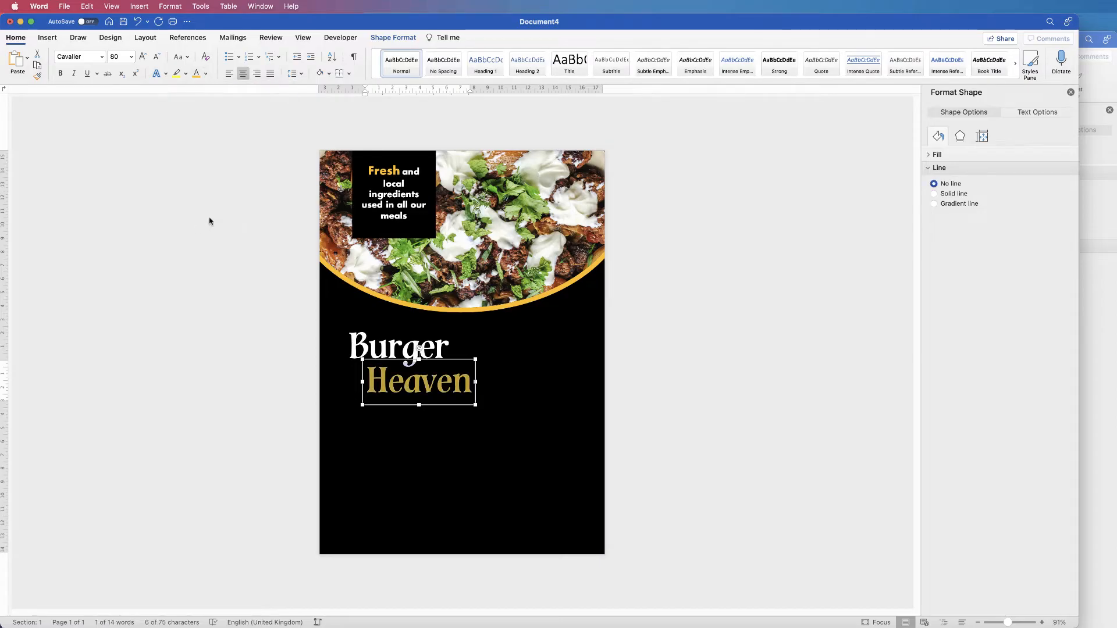
{"action": "left_click", "coordinate": [491, 349]}
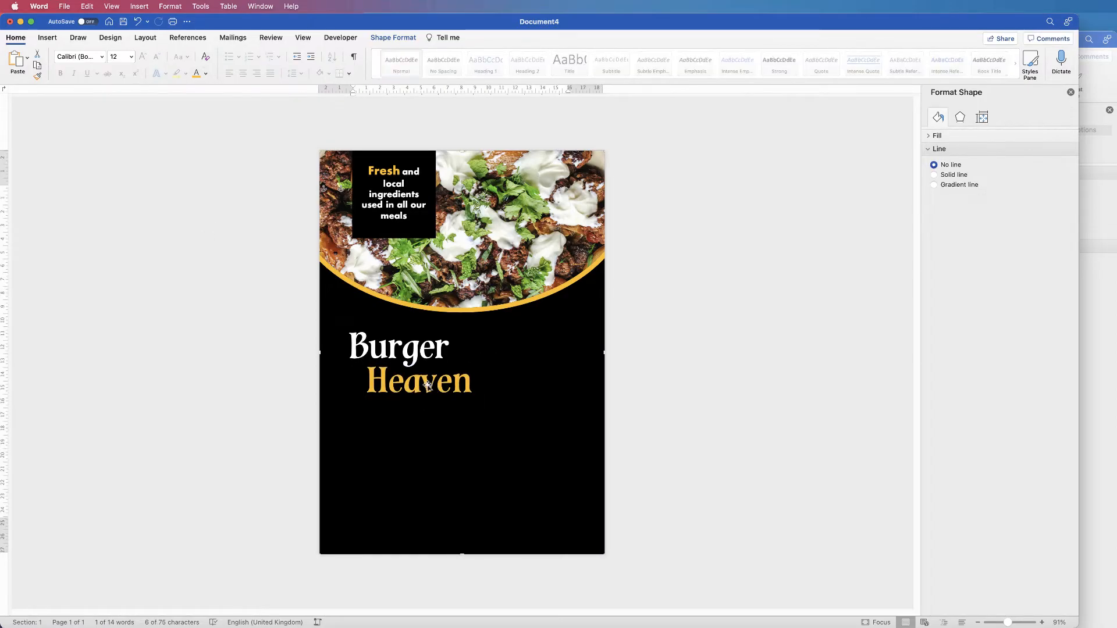
Move "Heaven" slightly up and to the right beneath "Burger" and group the two words.
{"action": "left_click_drag", "start_coordinate": [424, 387], "coordinate": [422, 371]}
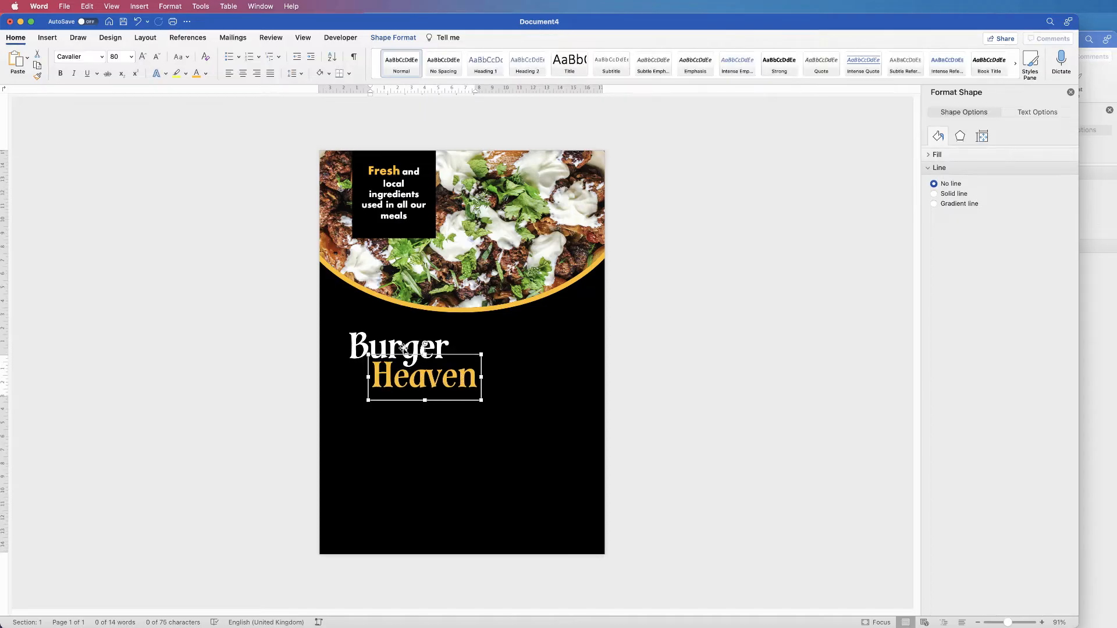
{"action": "left_click", "coordinate": [363, 347], "text": "shift"}
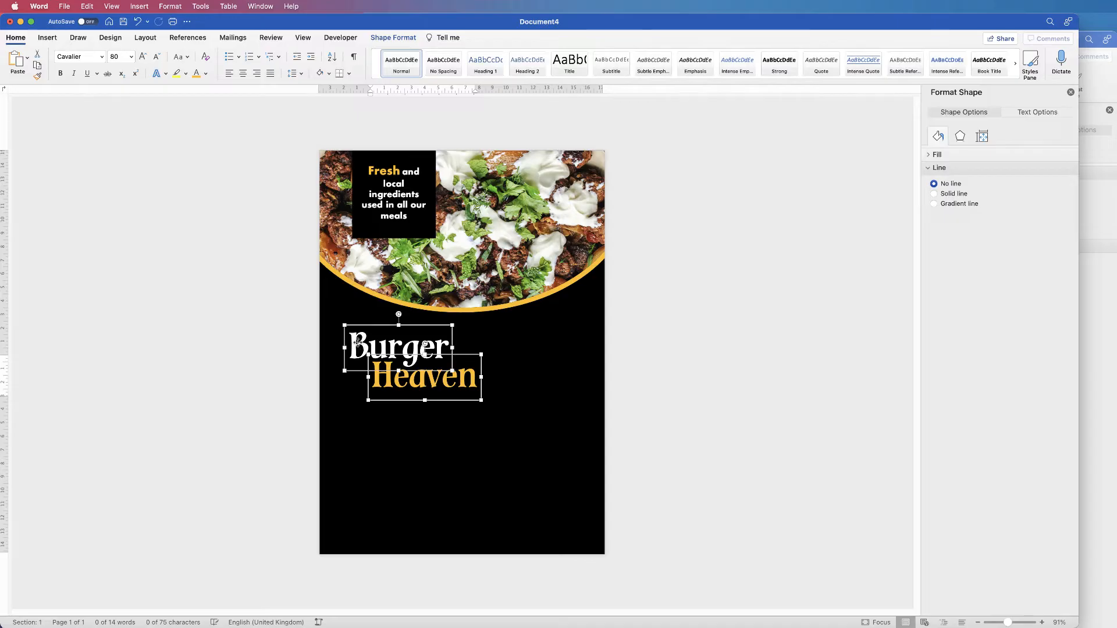
{"action": "left_click", "coordinate": [393, 37]}
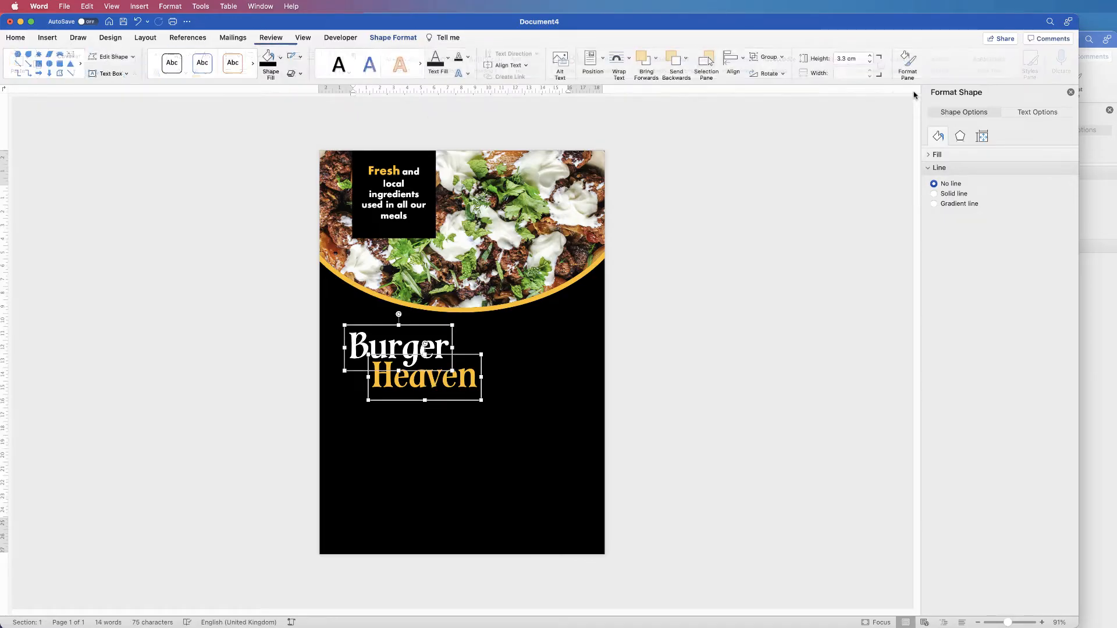
{"action": "left_click", "coordinate": [782, 57]}
{"action": "left_click", "coordinate": [782, 71]}
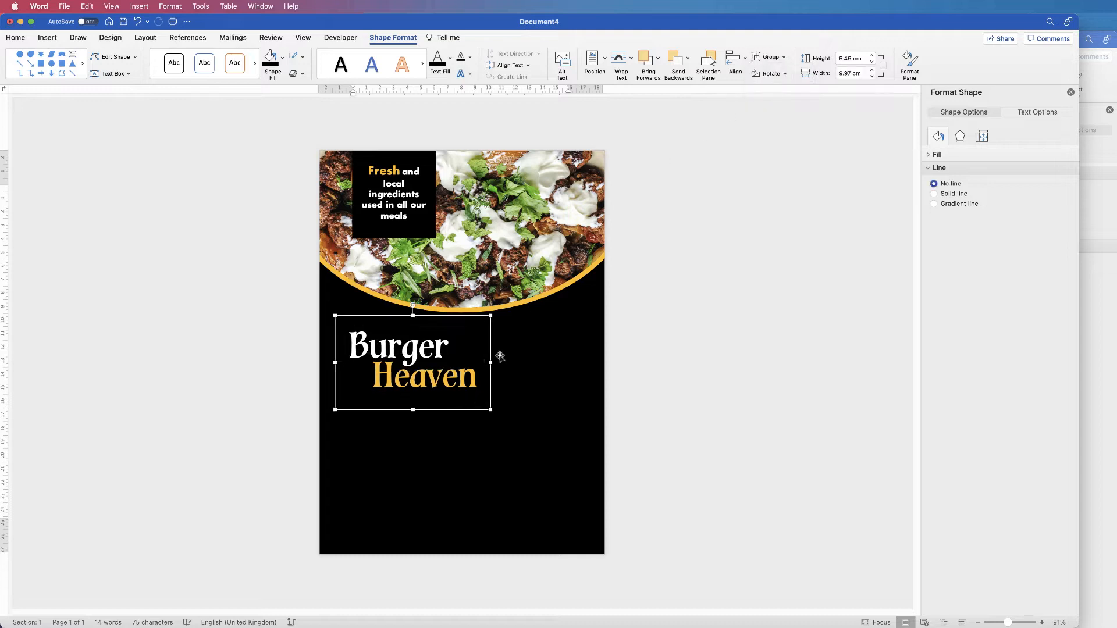
Move the Burger Heaven group slightly up and left, and compare the layout with the finished poster in Document3.
{"action": "left_click_drag", "start_coordinate": [415, 376], "coordinate": [505, 377]}
{"action": "left_click_drag", "start_coordinate": [411, 373], "coordinate": [408, 366]}
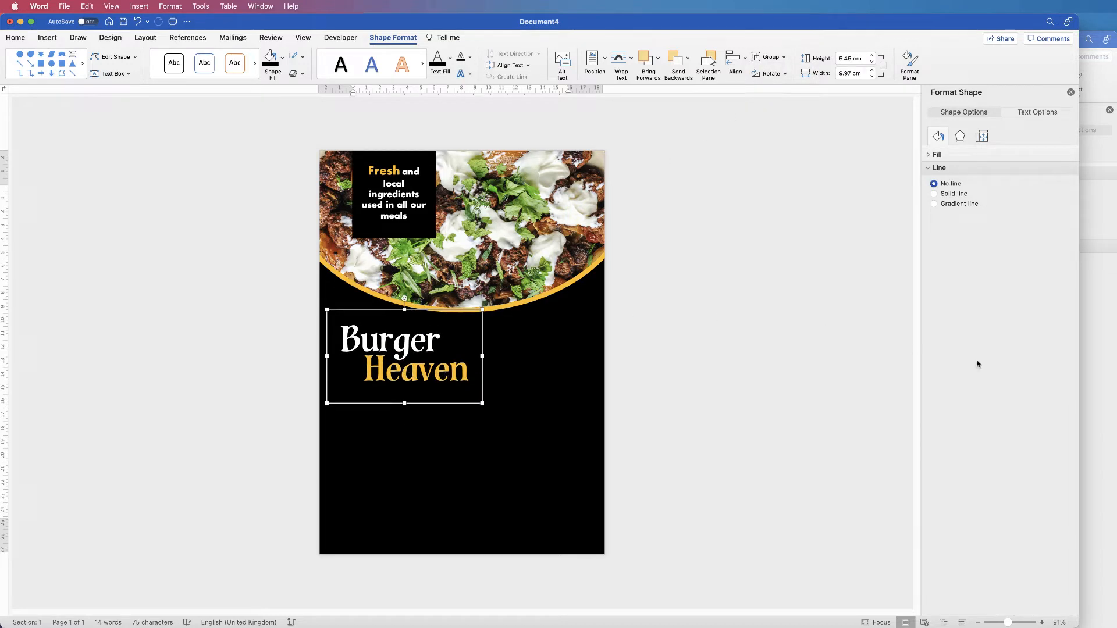
{"action": "left_click", "coordinate": [1092, 386]}
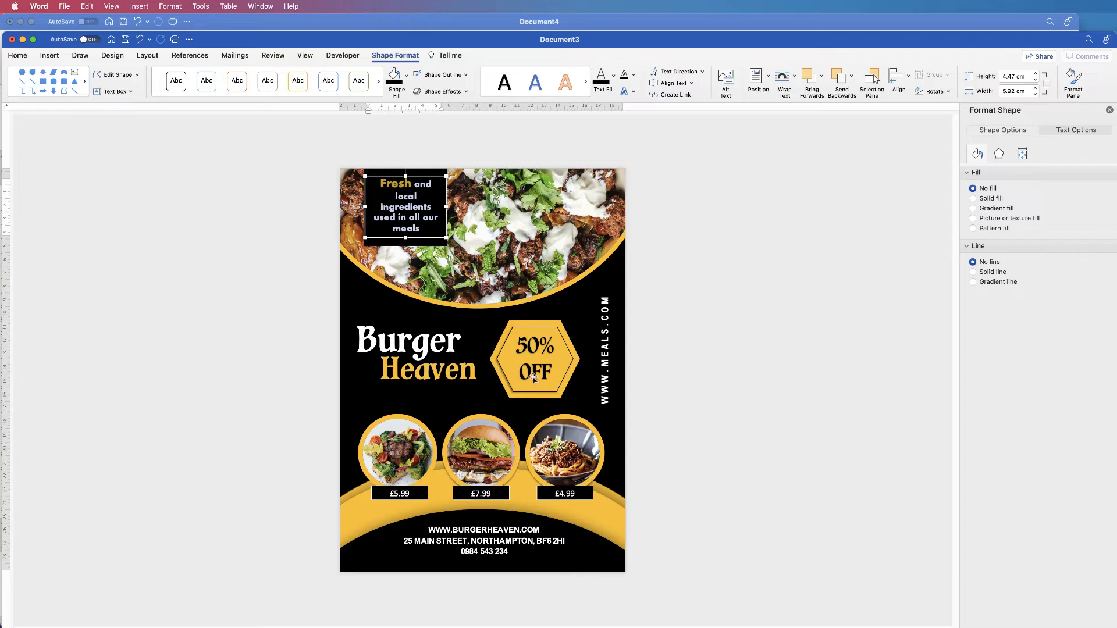
{"action": "left_click", "coordinate": [807, 23]}
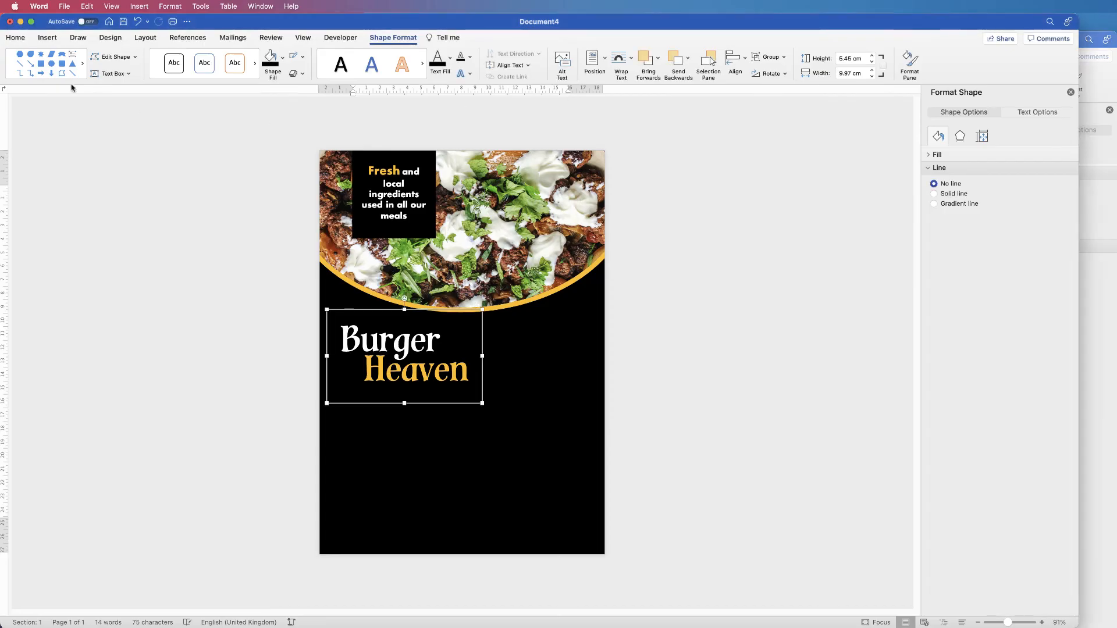
Draw a hexagon about 6.05 cm high and 7.01 cm wide to the right of the Burger Heaven title.
{"action": "left_click", "coordinate": [47, 39]}
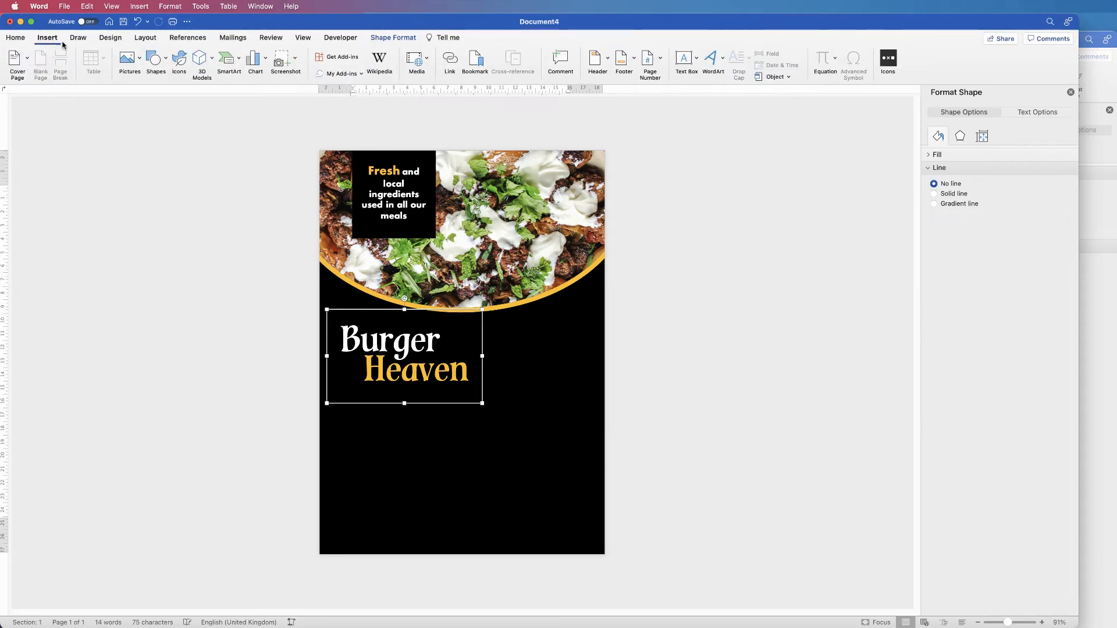
{"action": "left_click", "coordinate": [167, 63]}
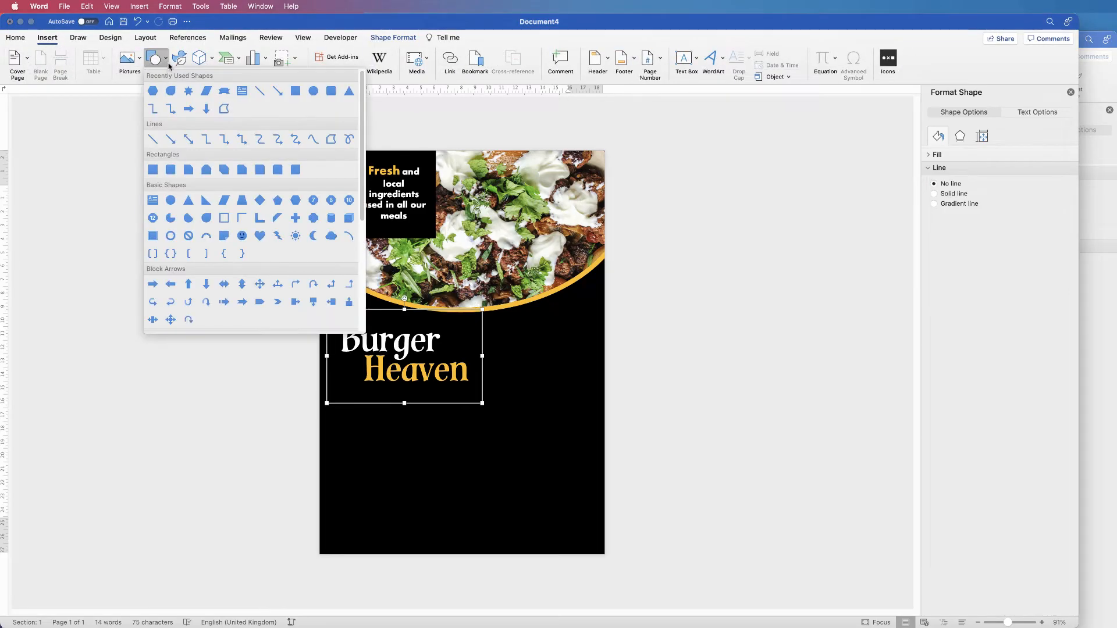
{"action": "left_click", "coordinate": [296, 201]}
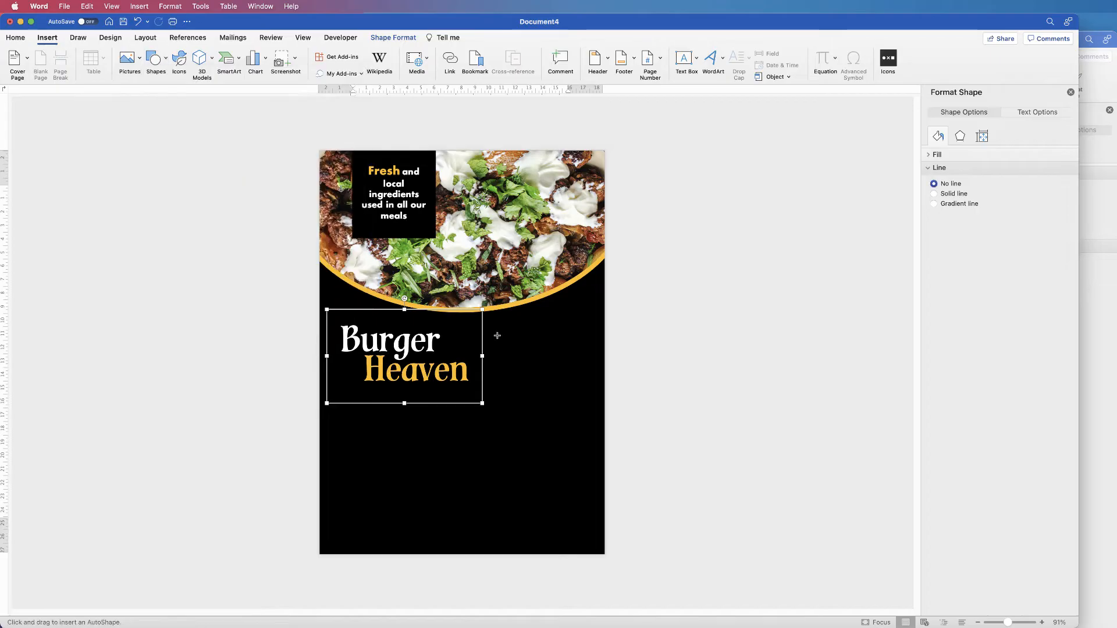
{"action": "left_click_drag", "start_coordinate": [492, 332], "coordinate": [536, 383]}
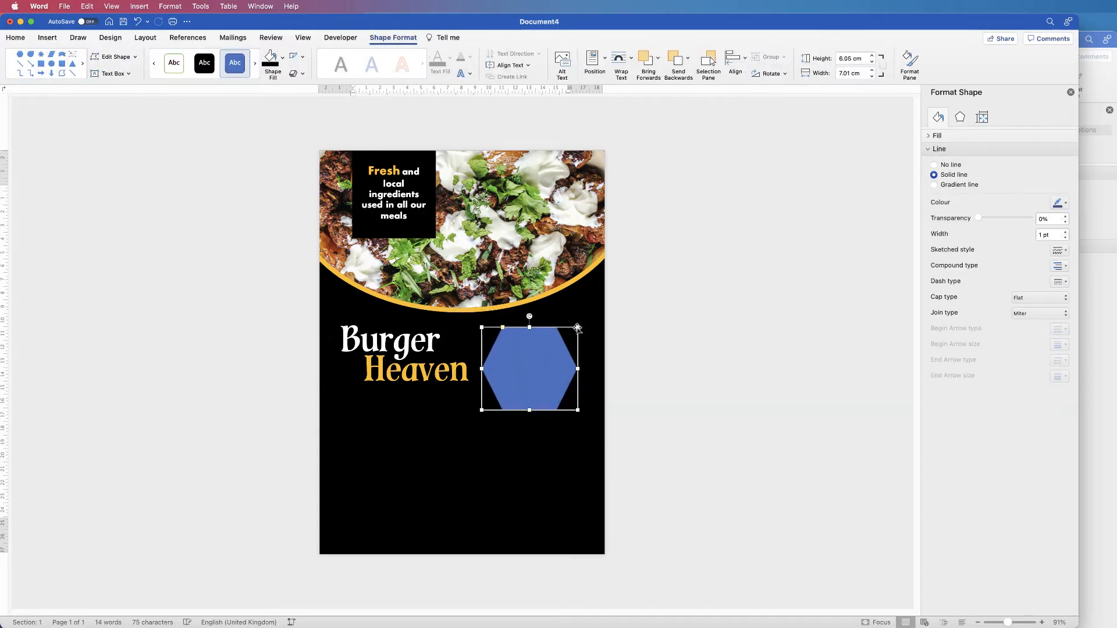
Remove the hexagon's outline and fill it with the recently used golden yellow.
{"action": "left_click", "coordinate": [302, 57]}
{"action": "left_click", "coordinate": [307, 80]}
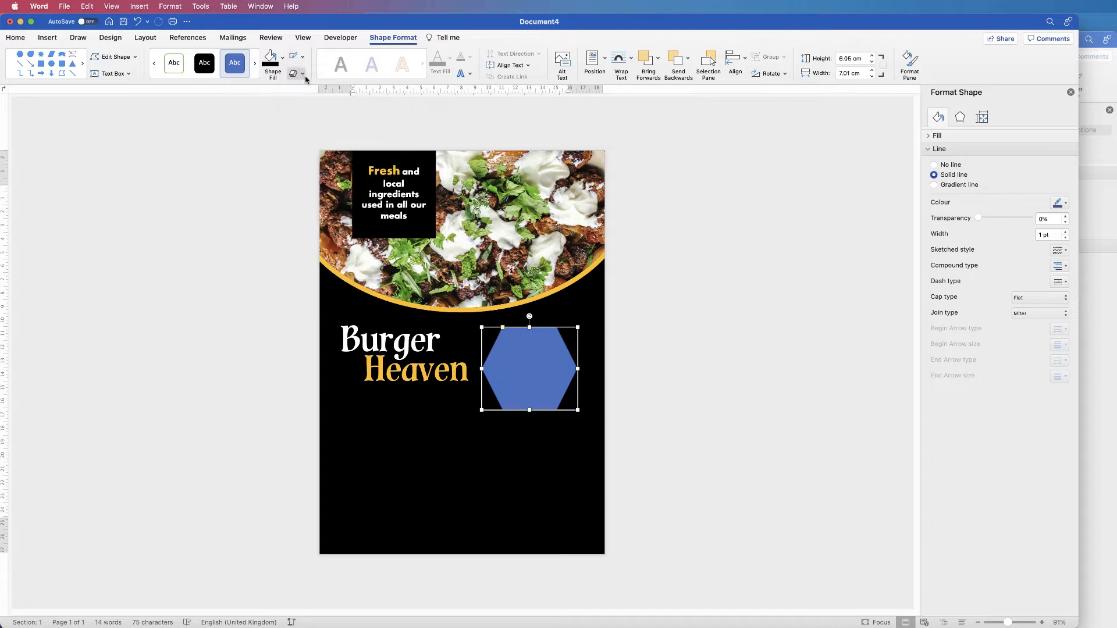
{"action": "left_click", "coordinate": [283, 57]}
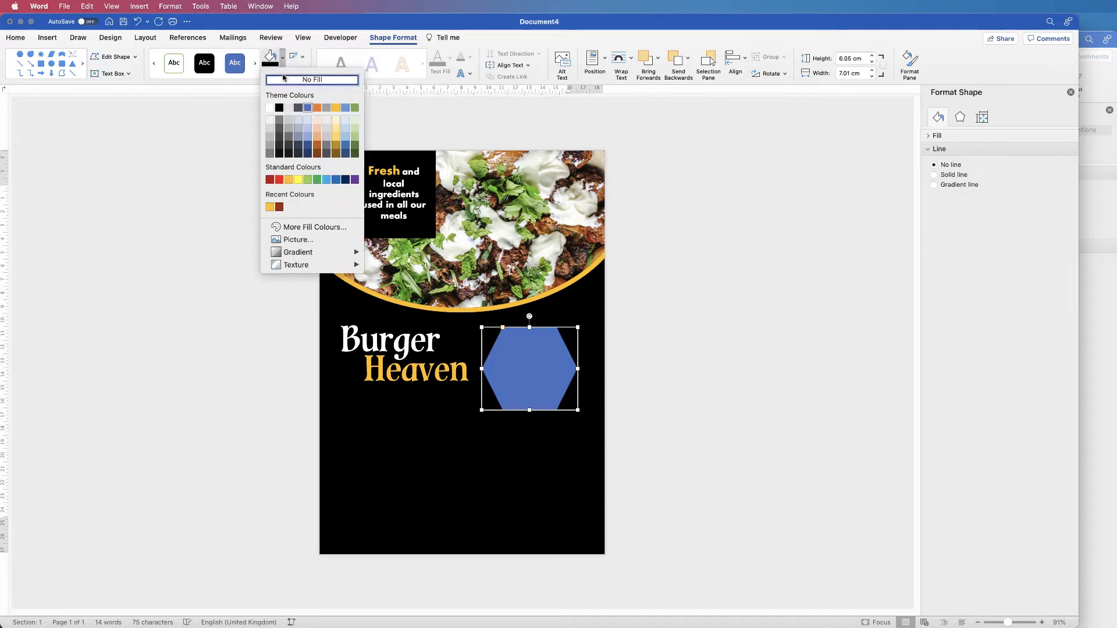
{"action": "left_click", "coordinate": [270, 207]}
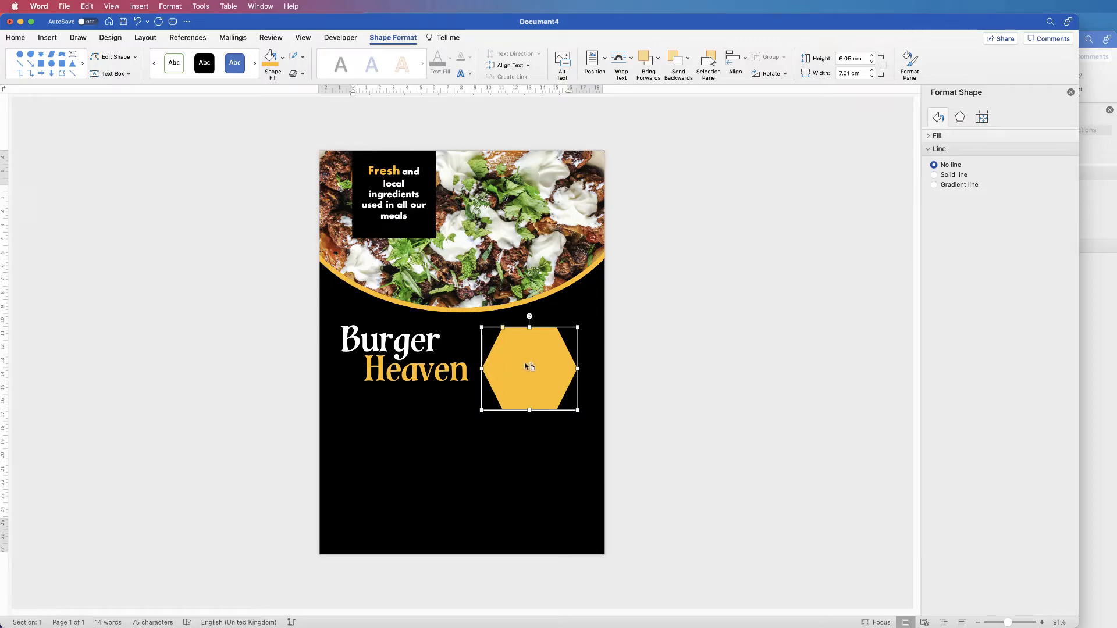
Duplicate the hexagon, shrink the copy to about 4.91 by 5.7 cm, and place it inside the original.
{"action": "left_click_drag", "start_coordinate": [529, 365], "coordinate": [530, 379]}
{"action": "left_click", "coordinate": [506, 452]}
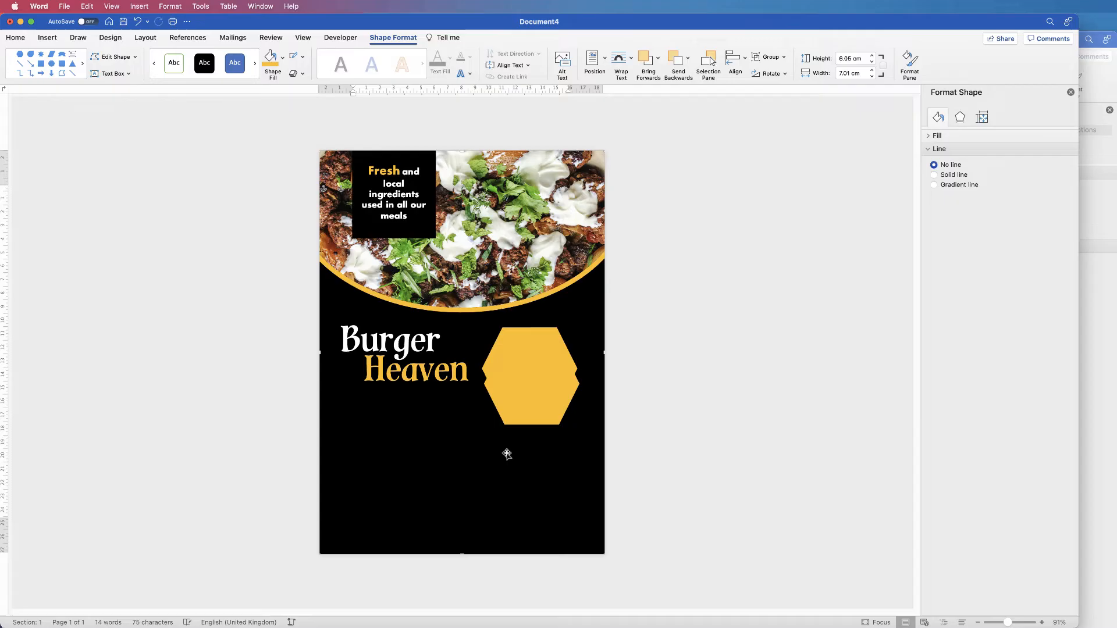
{"action": "left_click", "coordinate": [533, 384]}
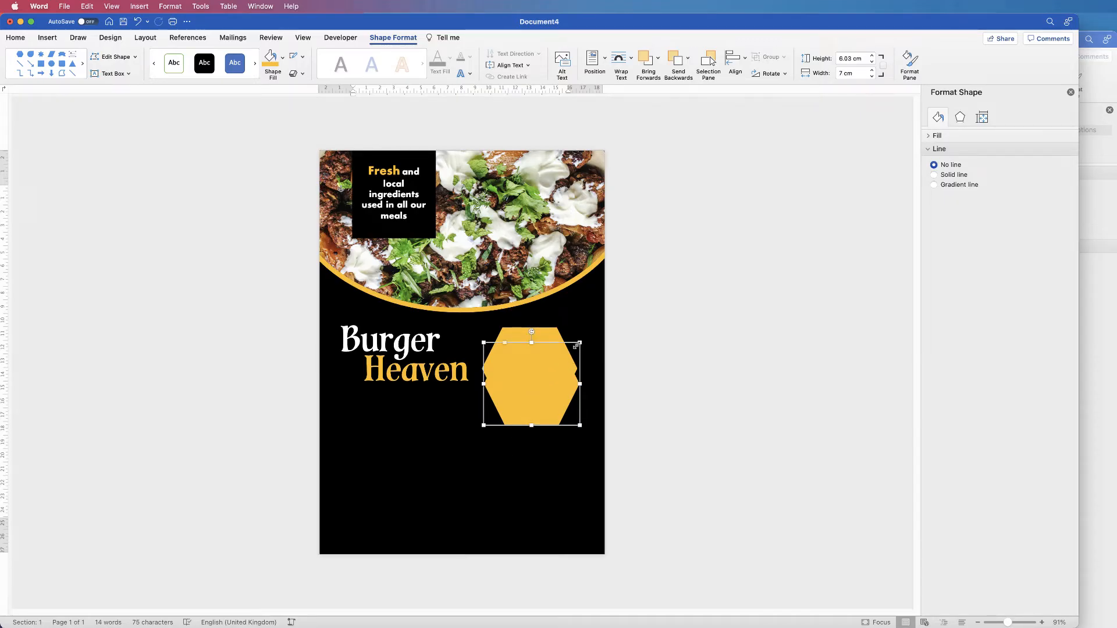
{"action": "left_click_drag", "start_coordinate": [576, 346], "coordinate": [558, 361]}
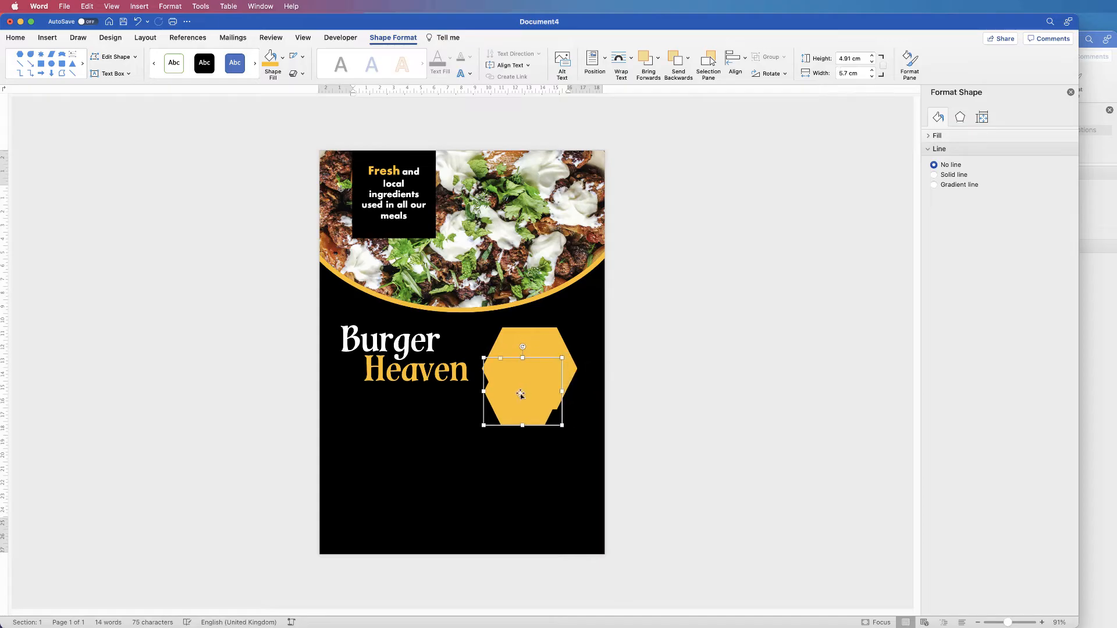
{"action": "left_click_drag", "start_coordinate": [521, 394], "coordinate": [529, 373]}
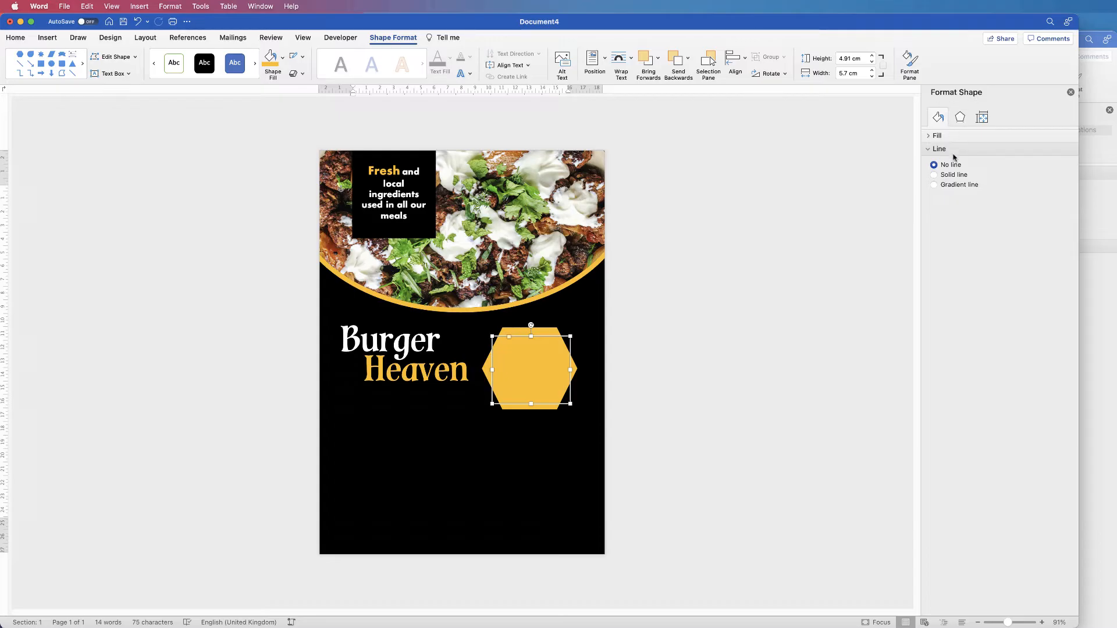
Give the inner hexagon a solid black outline.
{"action": "left_click", "coordinate": [934, 174]}
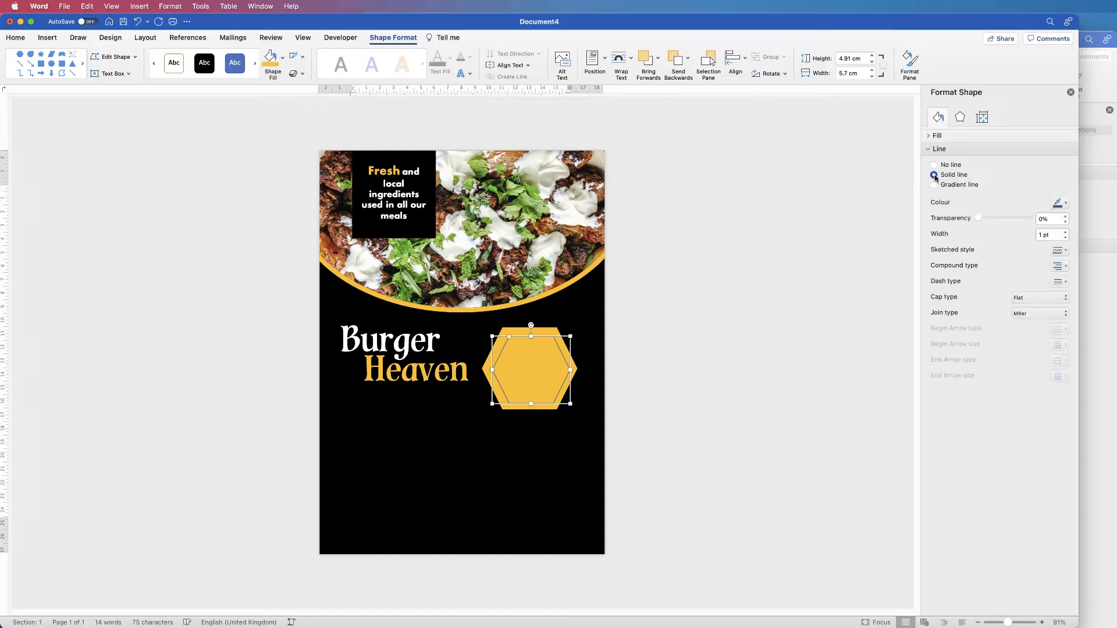
{"action": "left_click", "coordinate": [1064, 204]}
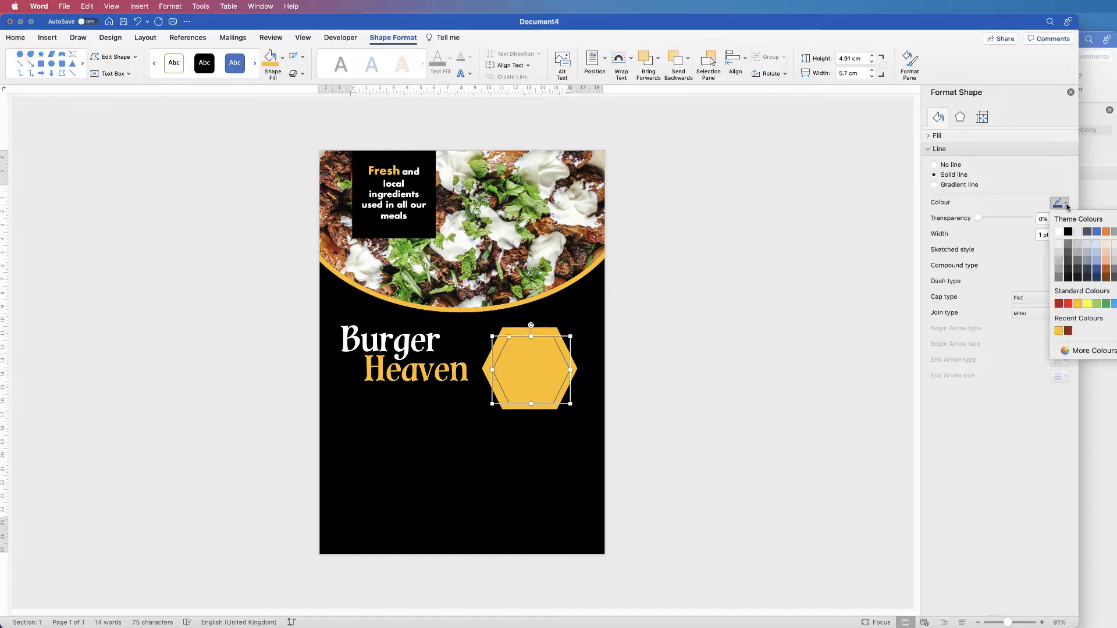
{"action": "left_click", "coordinate": [1068, 233]}
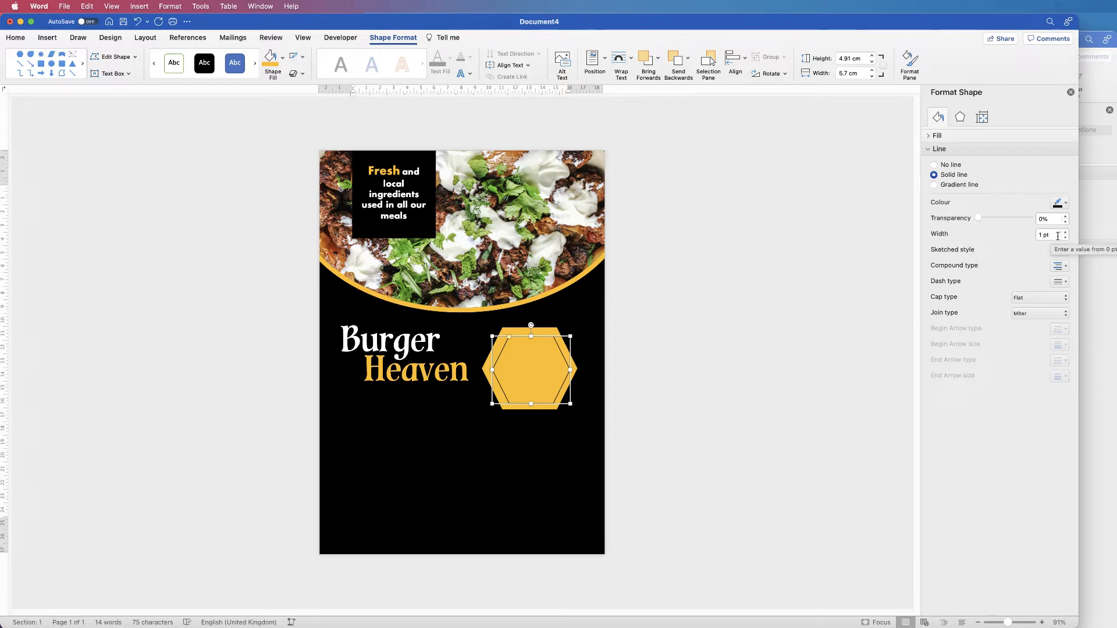
Apply the outer shadow preset that falls to the lower left (135° angle, 3 pt distance) to the inner hexagon.
{"action": "left_click", "coordinate": [960, 118]}
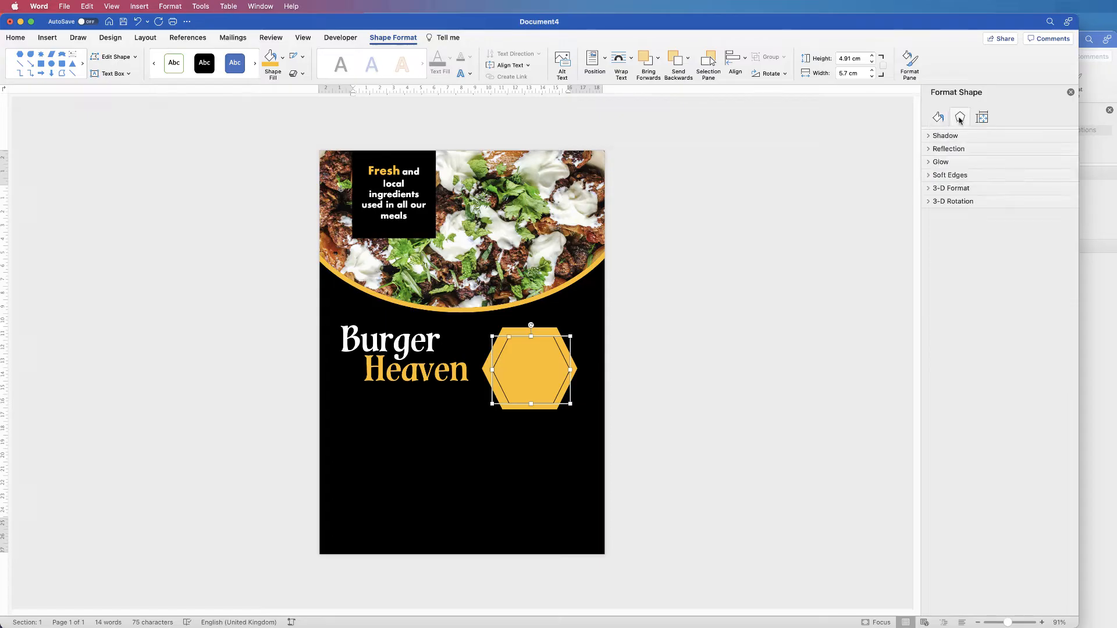
{"action": "left_click", "coordinate": [928, 135]}
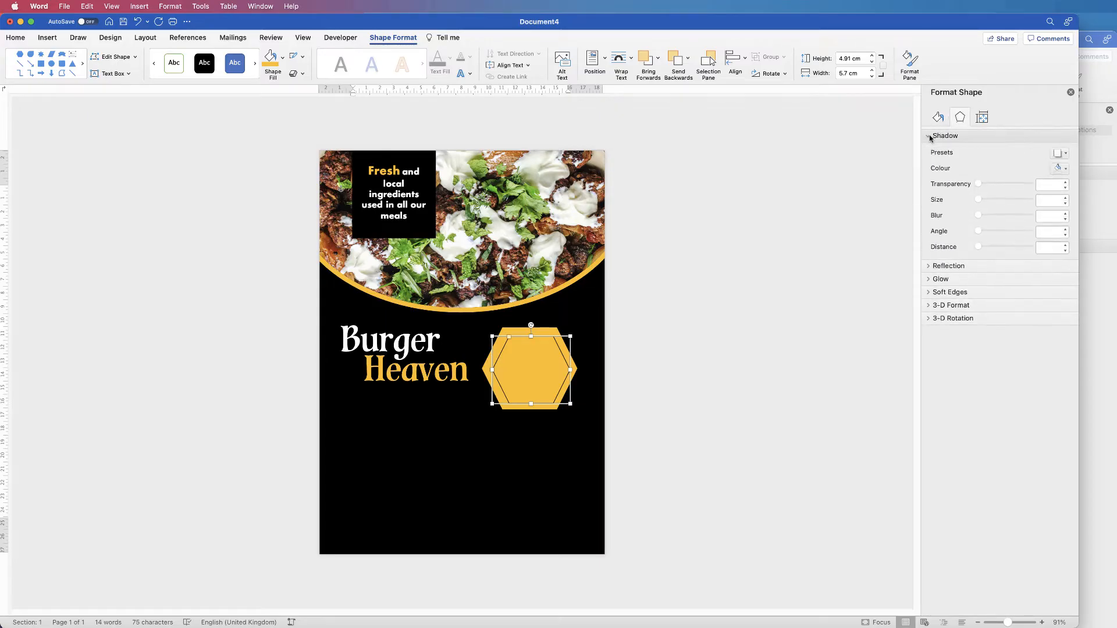
{"action": "left_click", "coordinate": [1066, 154]}
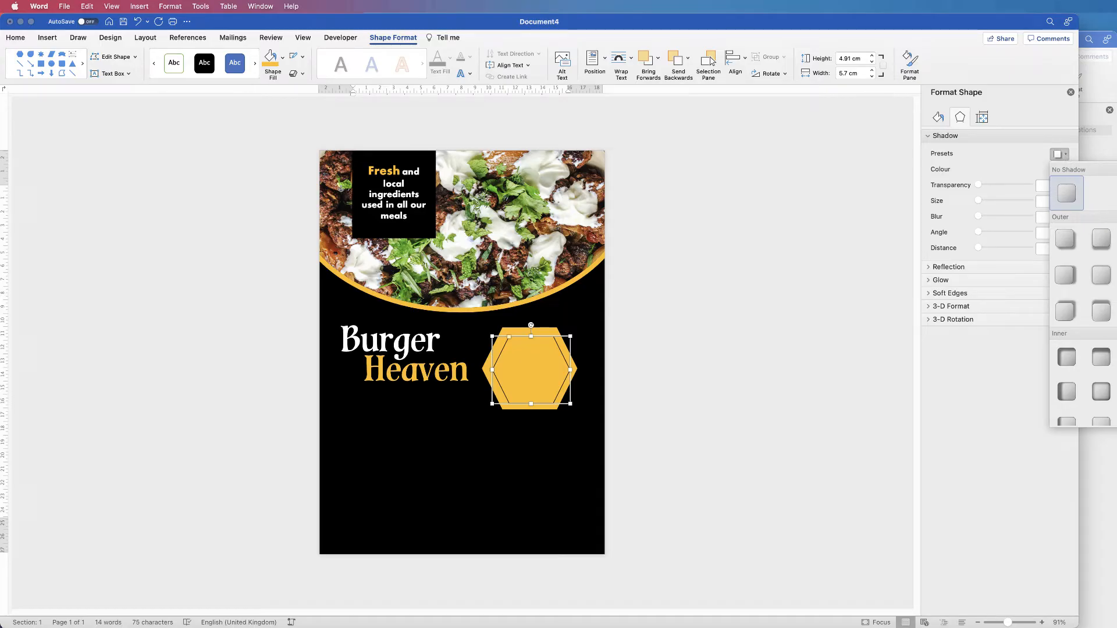
{"action": "left_click", "coordinate": [1116, 239]}
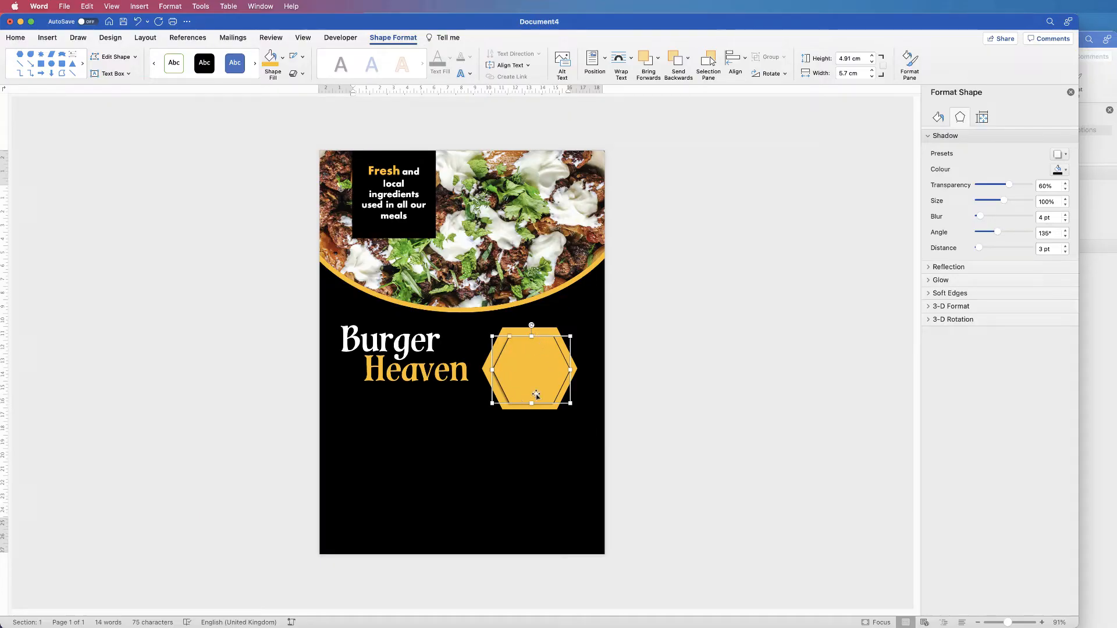
Align the two hexagons to each other's centre and middle, and group them.
{"action": "left_click", "coordinate": [543, 330], "text": "shift"}
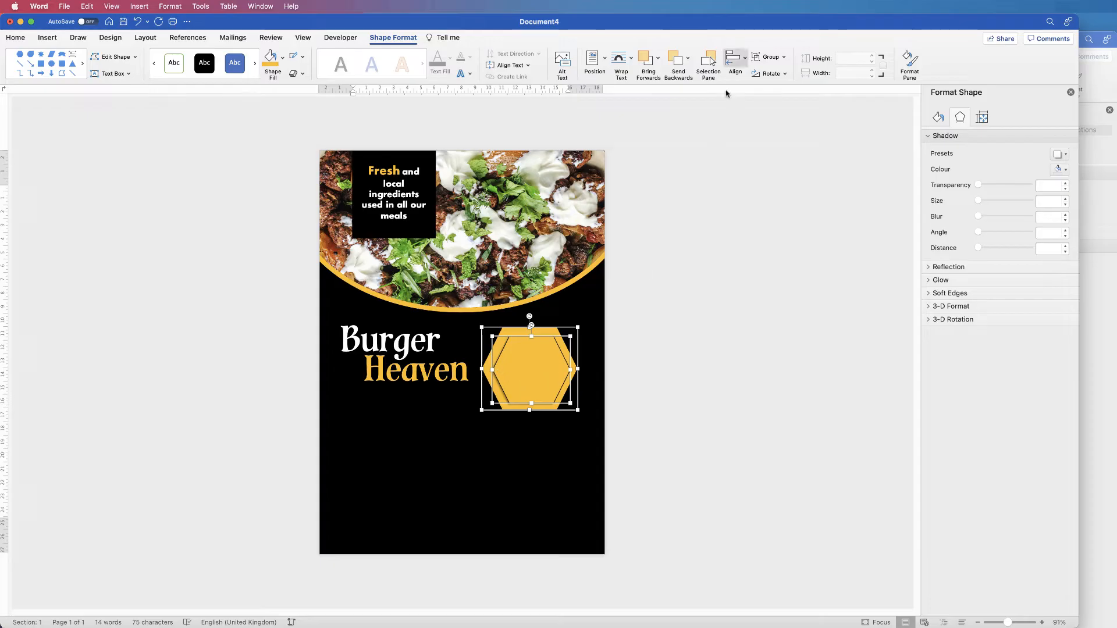
{"action": "left_click", "coordinate": [745, 61]}
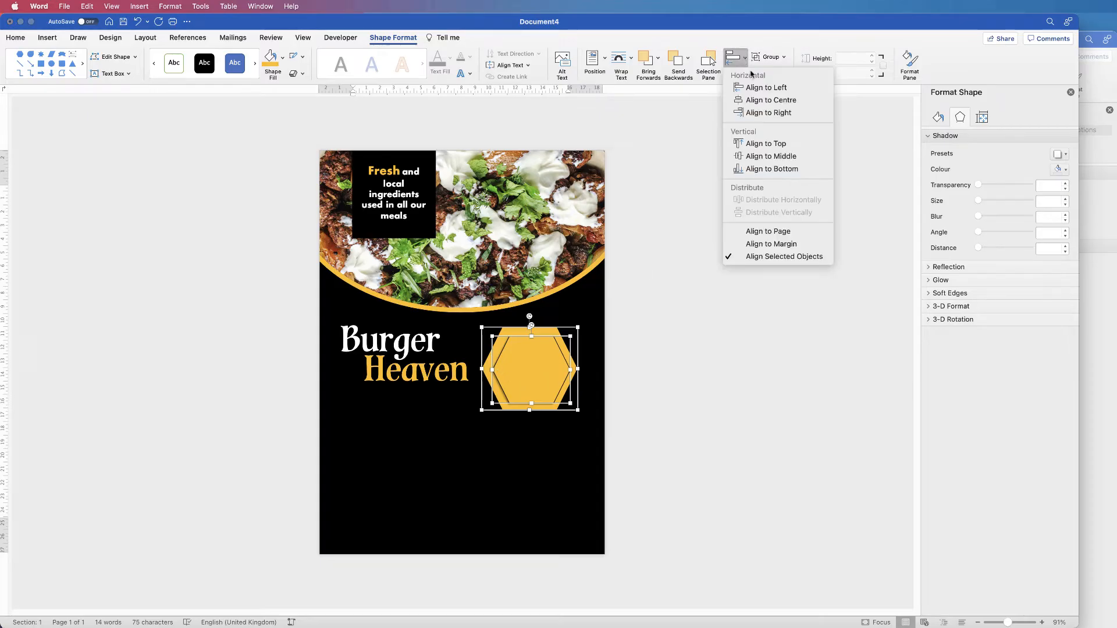
{"action": "left_click", "coordinate": [761, 100]}
{"action": "left_click", "coordinate": [749, 63]}
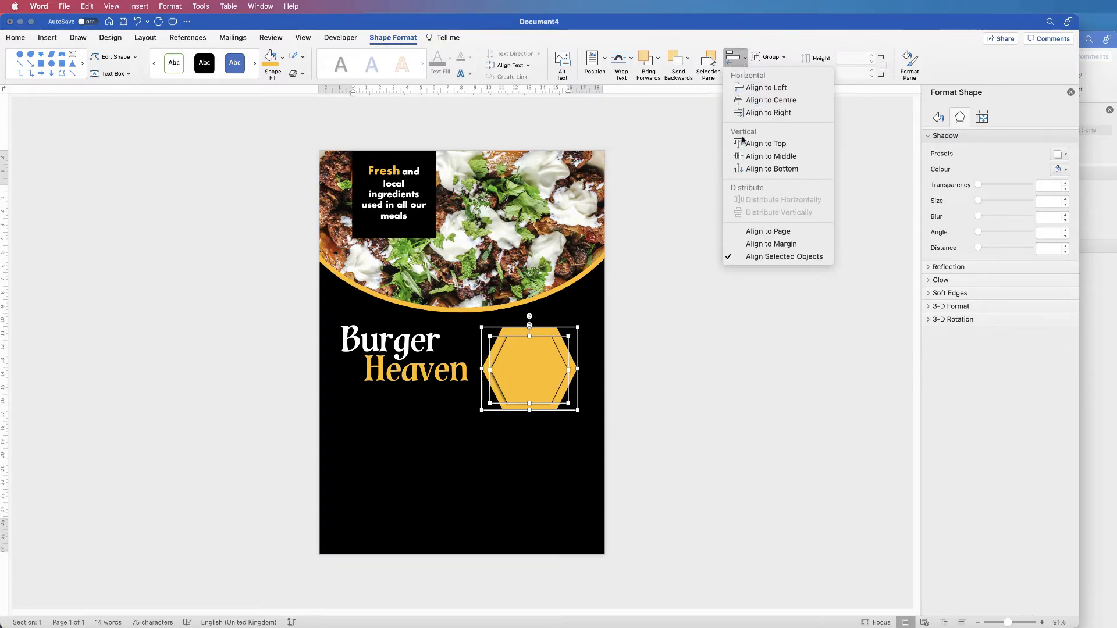
{"action": "left_click", "coordinate": [750, 155]}
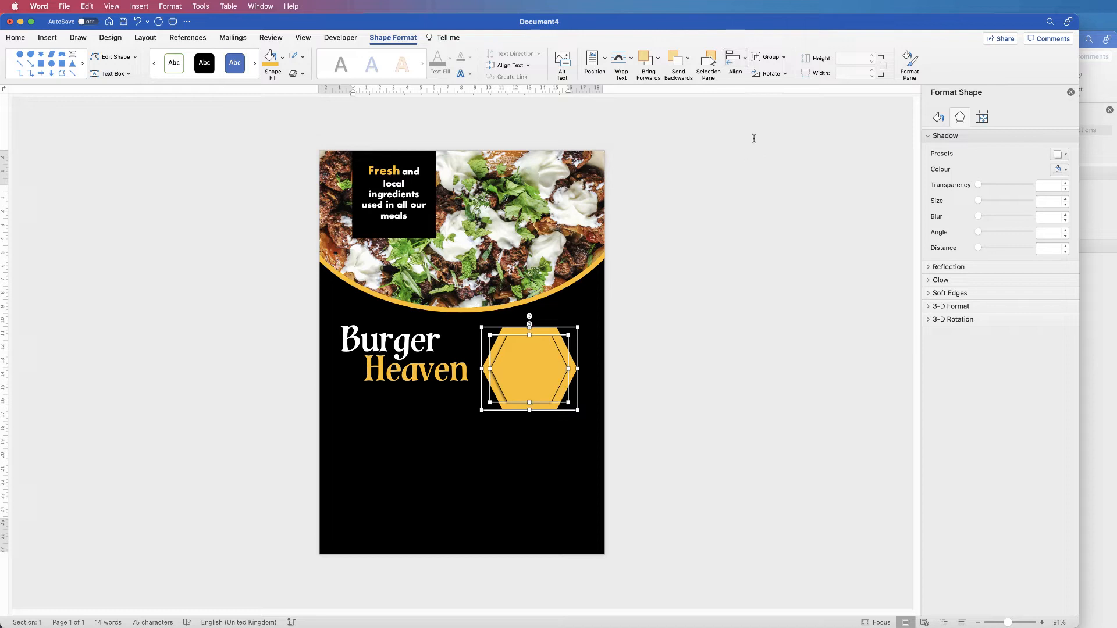
{"action": "left_click", "coordinate": [781, 60]}
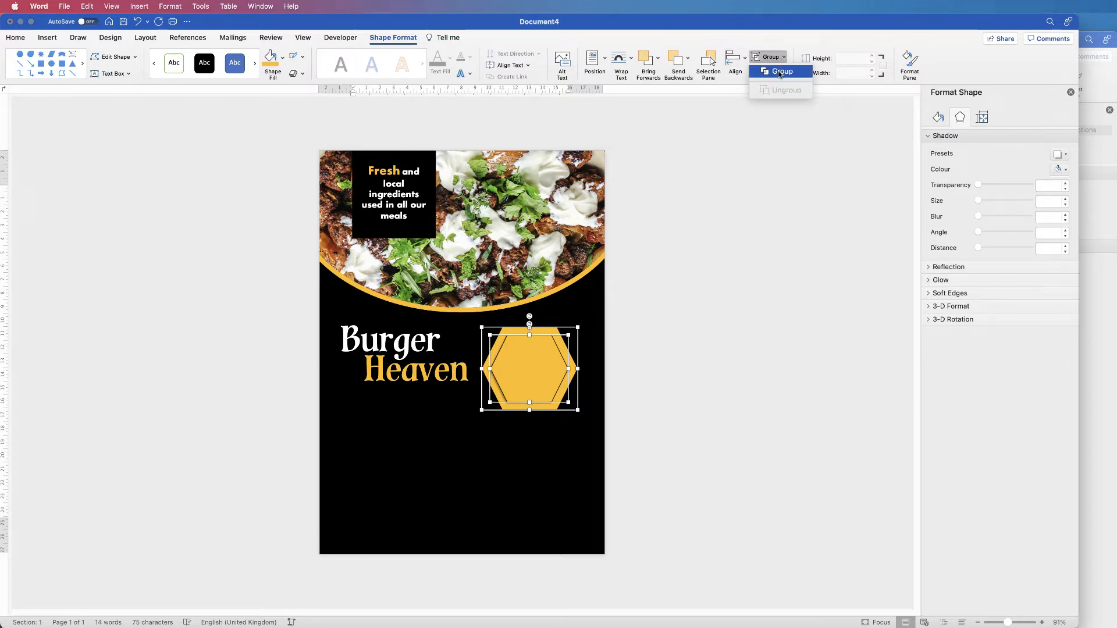
{"action": "left_click", "coordinate": [769, 71]}
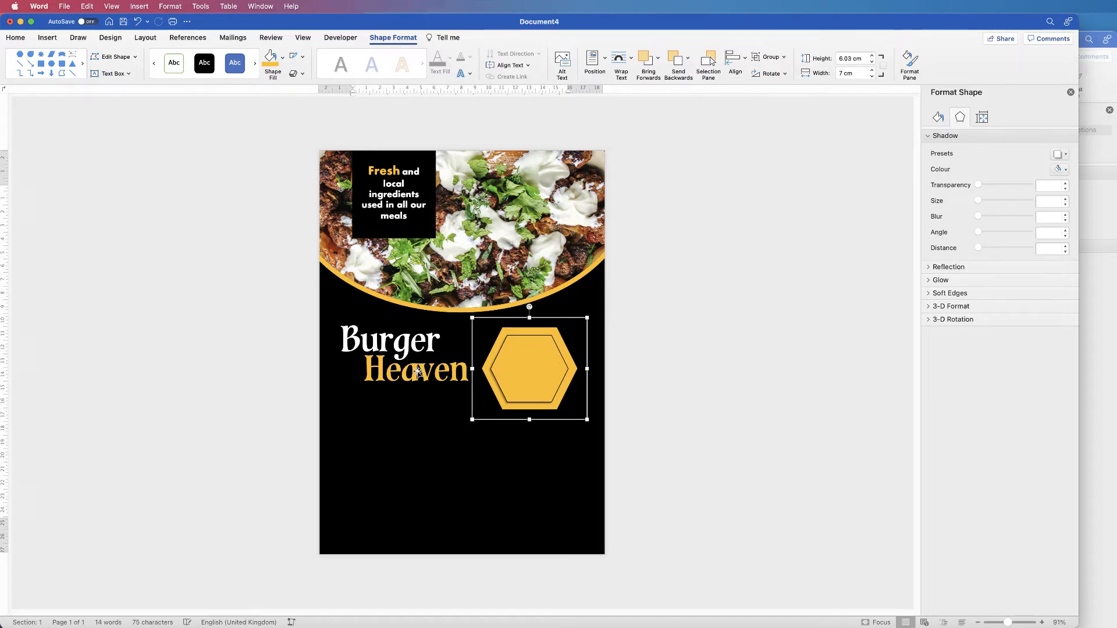
Insert plain black WordArt reading "50% OFF" on two lines and place it over the hexagon.
{"action": "left_click", "coordinate": [47, 37]}
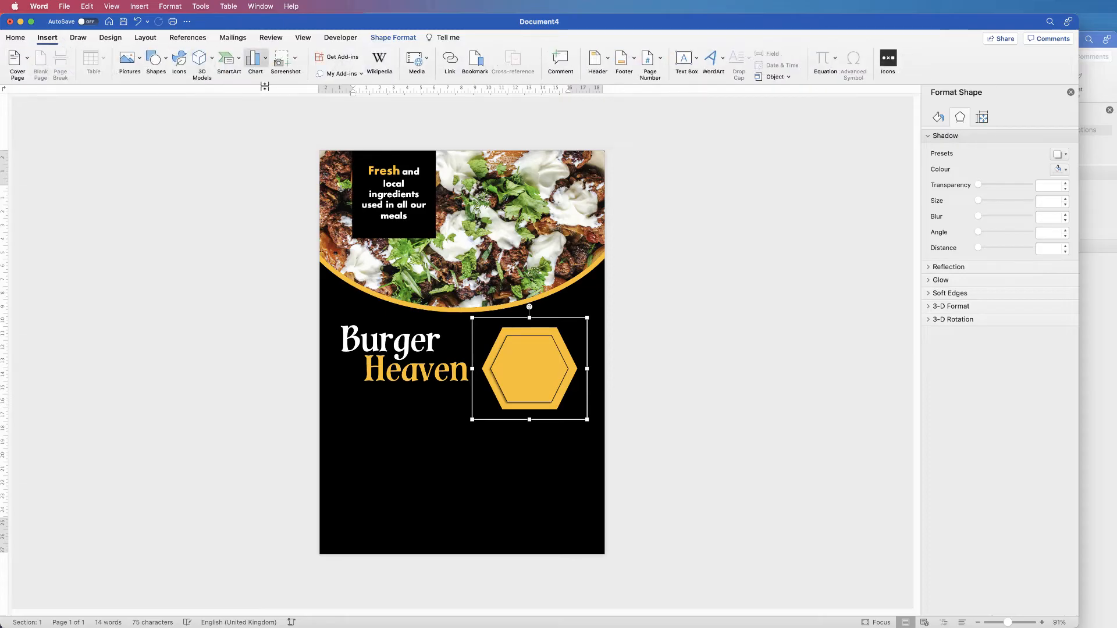
{"action": "left_click", "coordinate": [711, 58]}
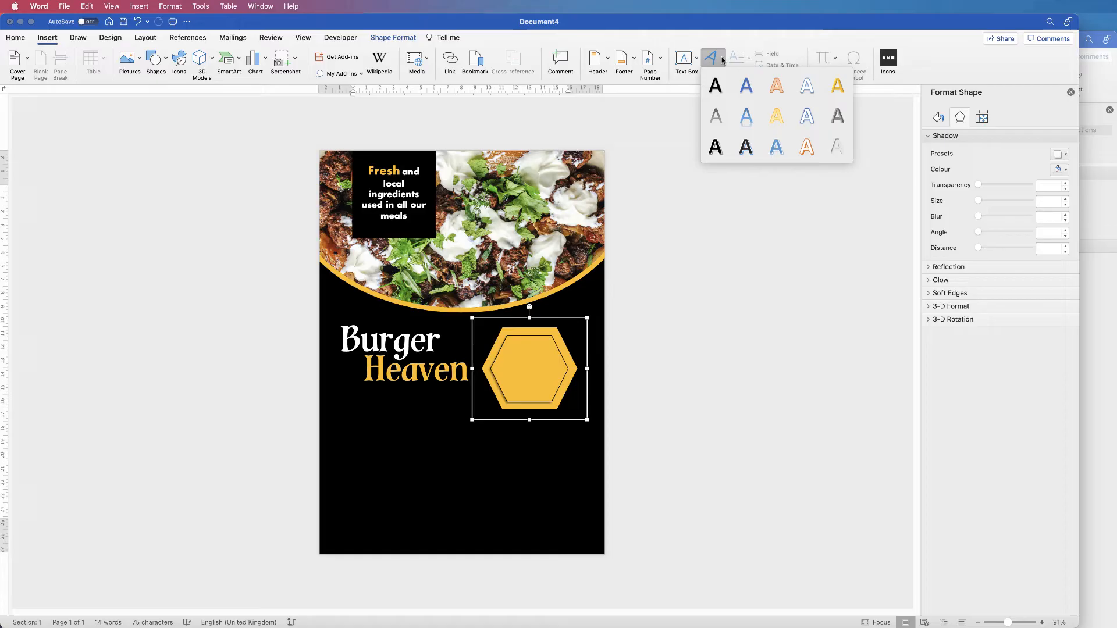
{"action": "left_click", "coordinate": [716, 87]}
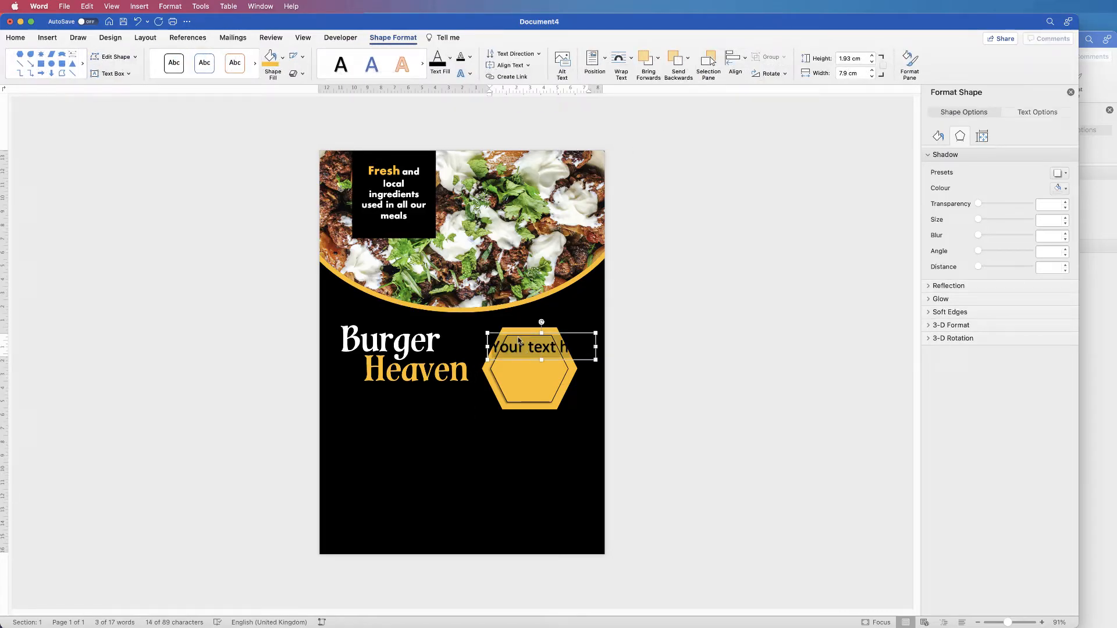
{"action": "type", "text": "50% O"}
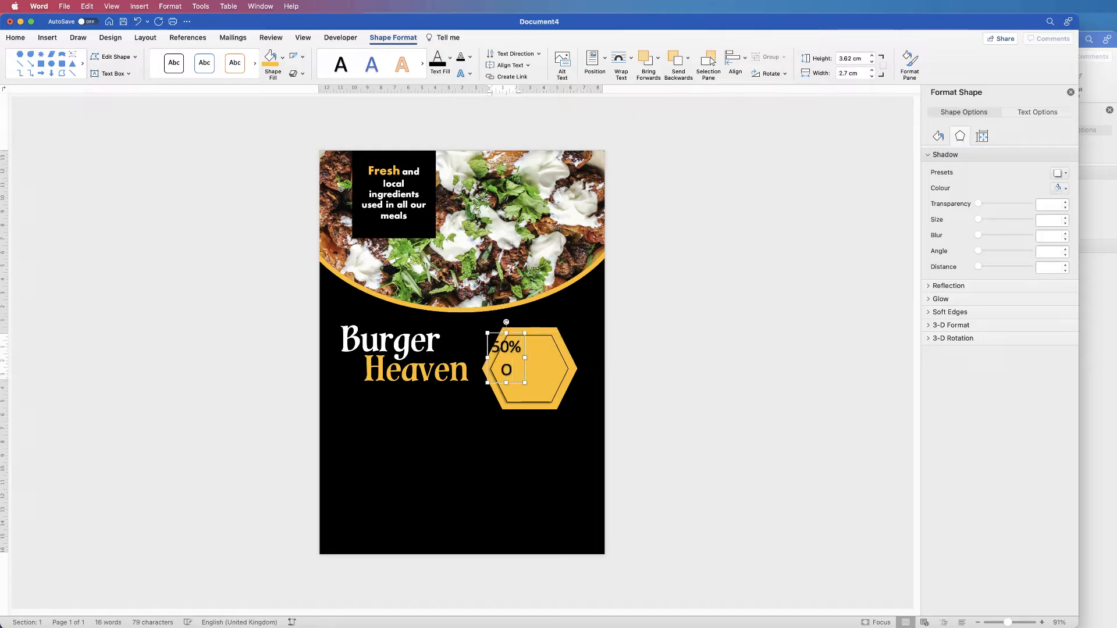
{"action": "type", "text": "FF"}
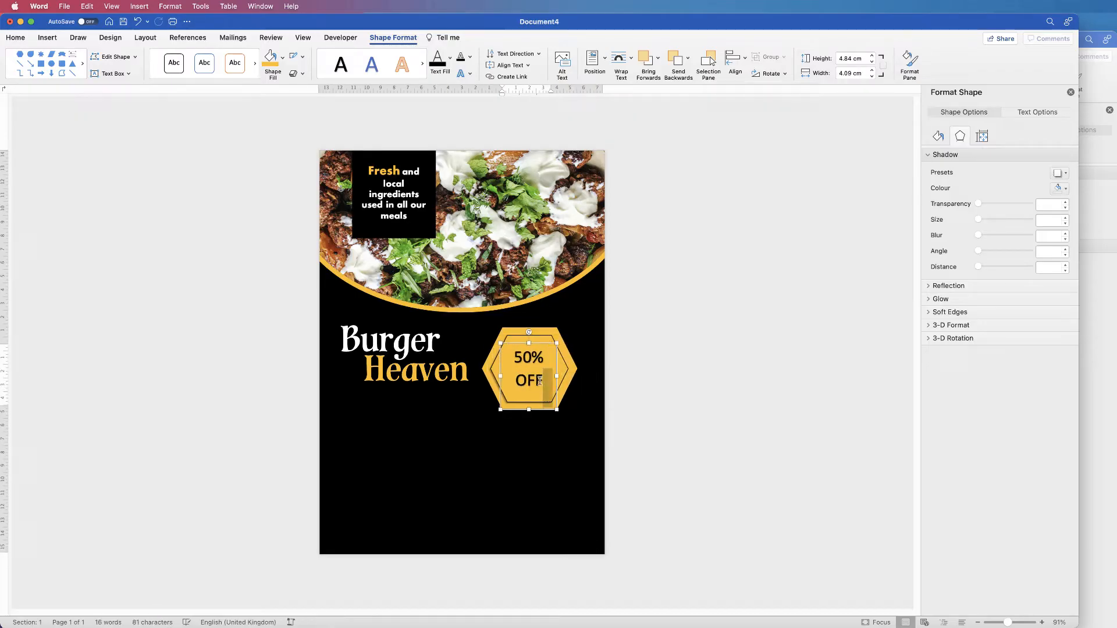
Format the "50% OFF" text in the Cavalier font at size 48.
{"action": "double_click", "coordinate": [540, 381]}
{"action": "left_click", "coordinate": [543, 382]}
{"action": "left_click_drag", "start_coordinate": [545, 382], "coordinate": [519, 360]}
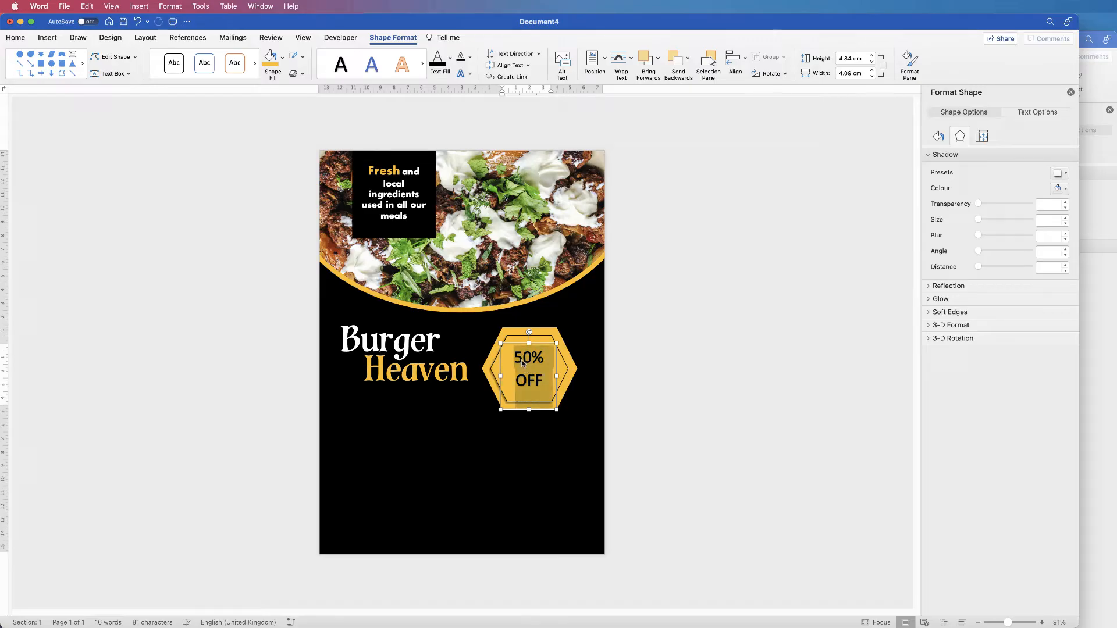
{"action": "left_click", "coordinate": [16, 38]}
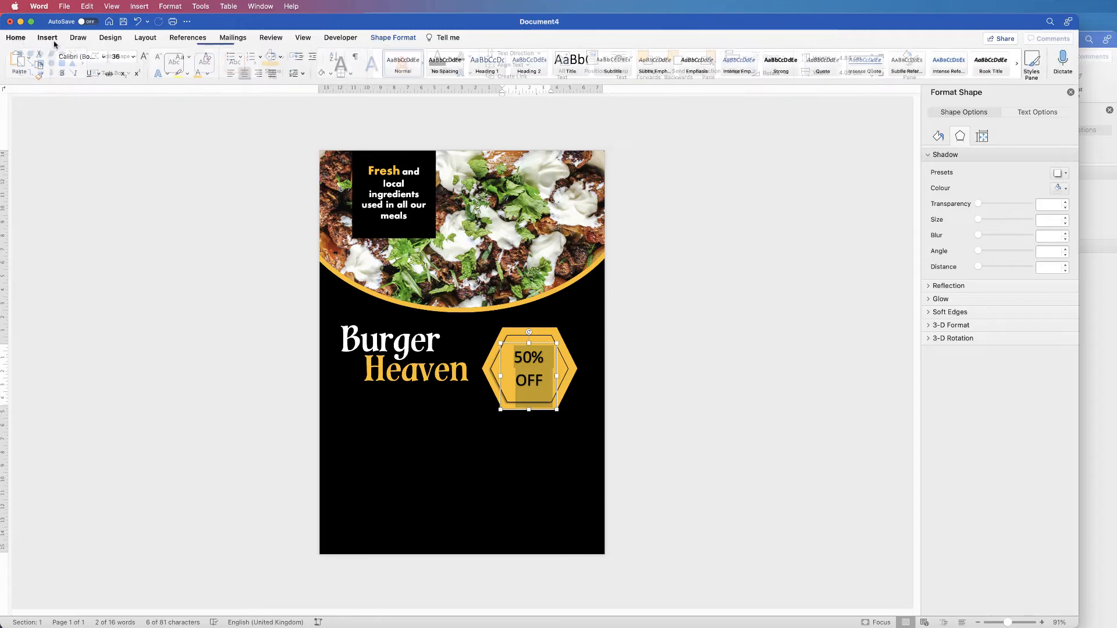
{"action": "left_click", "coordinate": [103, 57]}
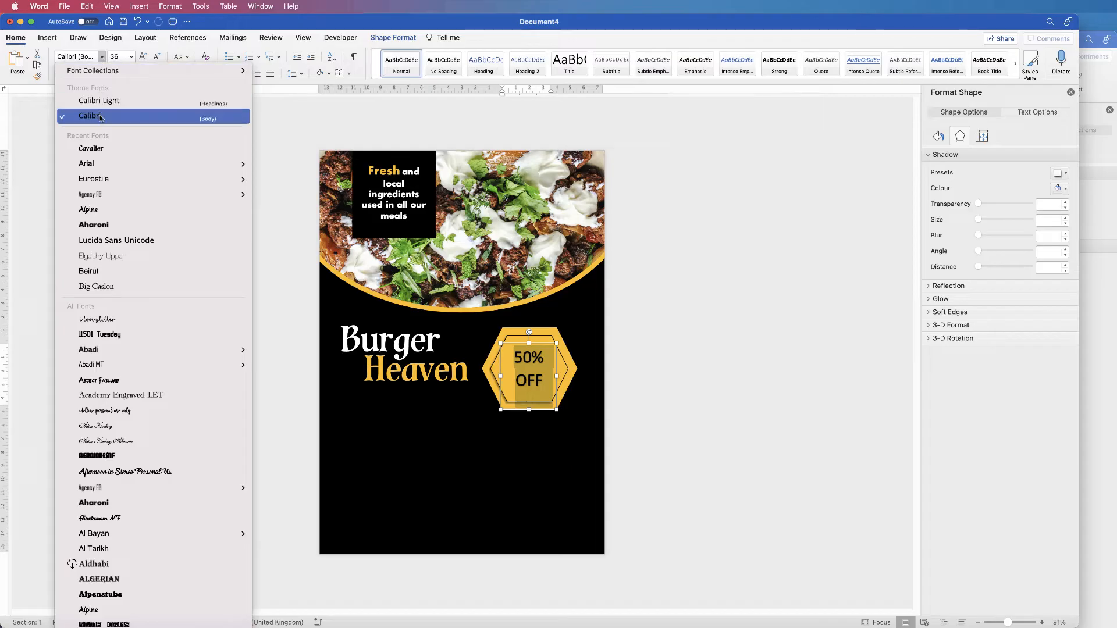
{"action": "left_click", "coordinate": [97, 150]}
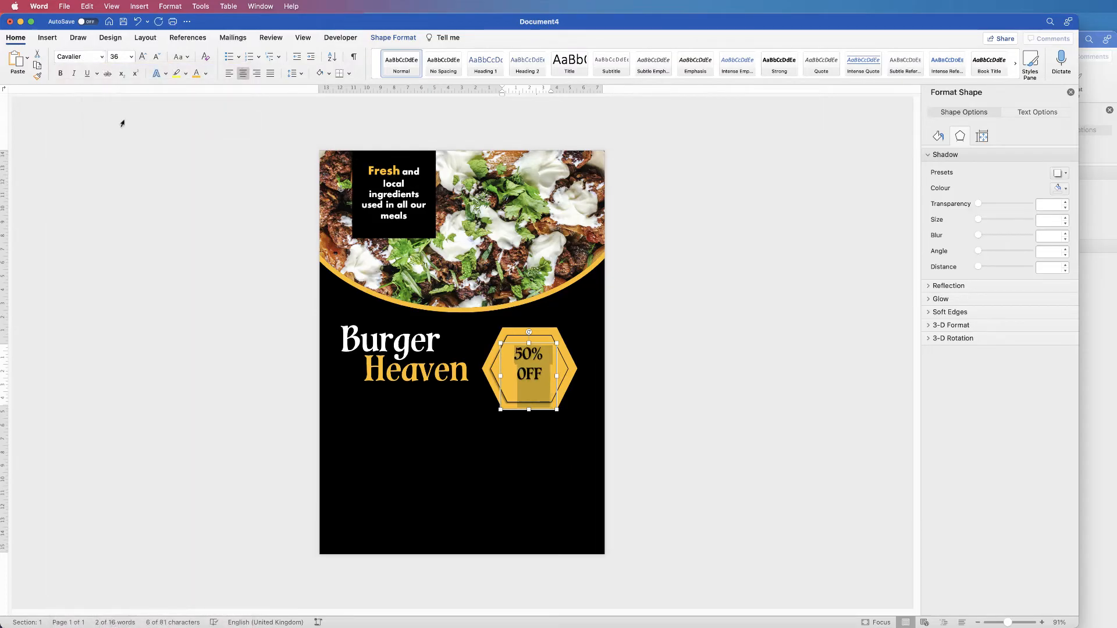
{"action": "left_click", "coordinate": [131, 57]}
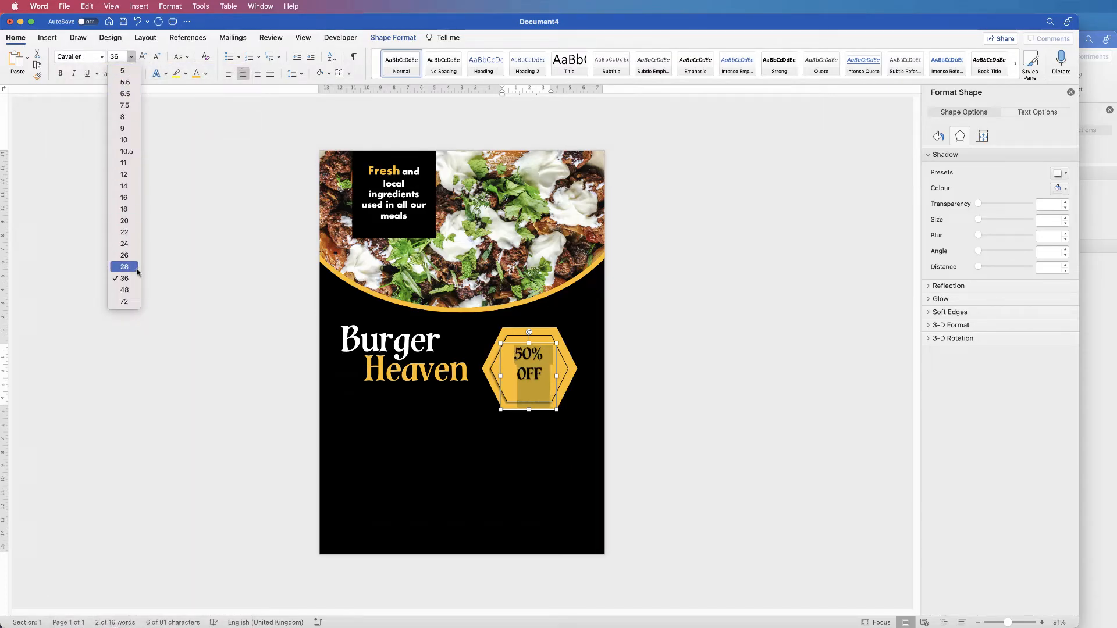
{"action": "left_click", "coordinate": [124, 290]}
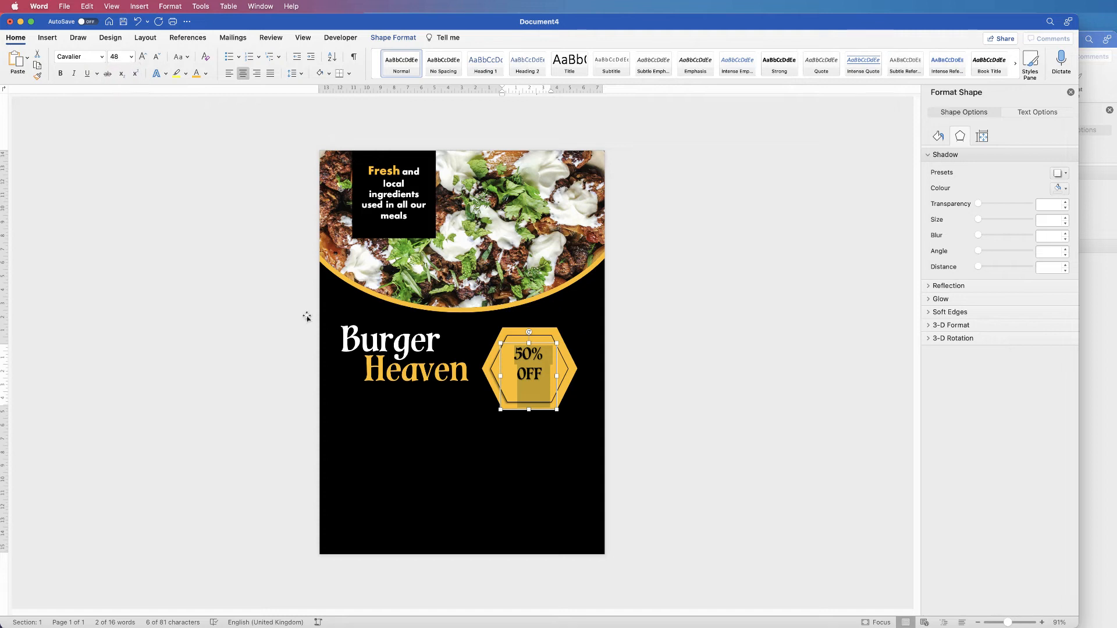
Align the "50% OFF" text and the hexagon group to each other's centre and middle.
{"action": "left_click", "coordinate": [533, 378]}
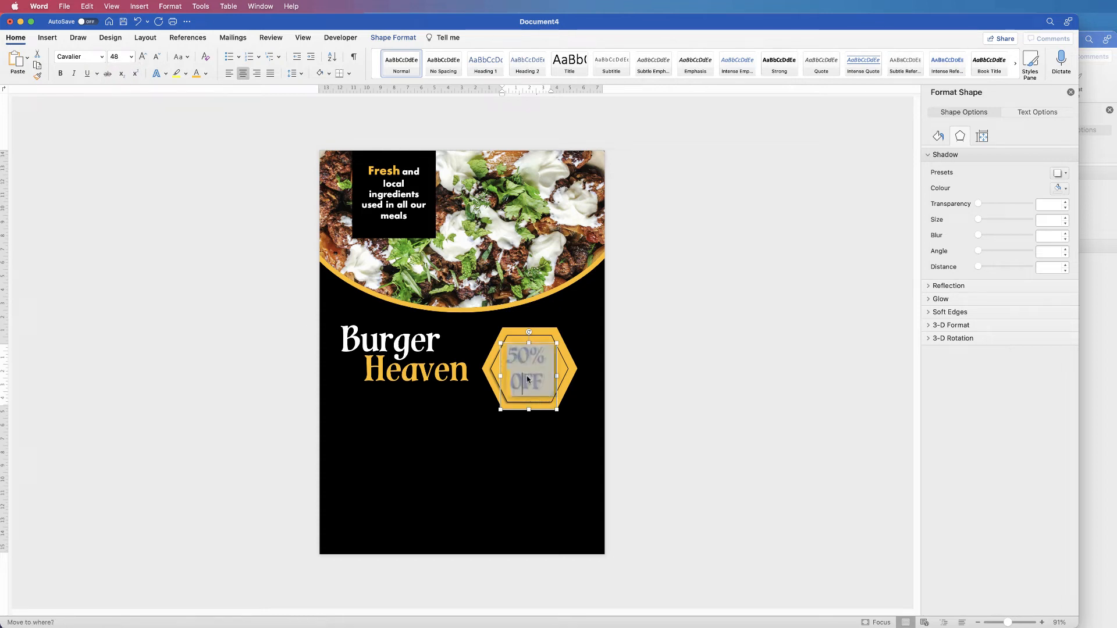
{"action": "left_click", "coordinate": [547, 336]}
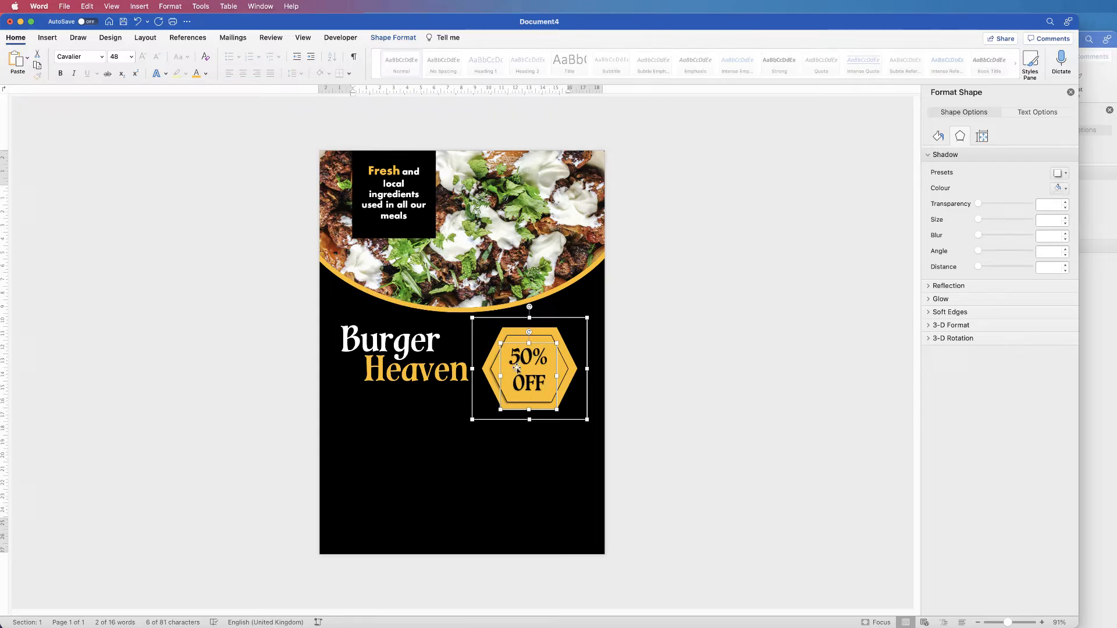
{"action": "left_click", "coordinate": [399, 37]}
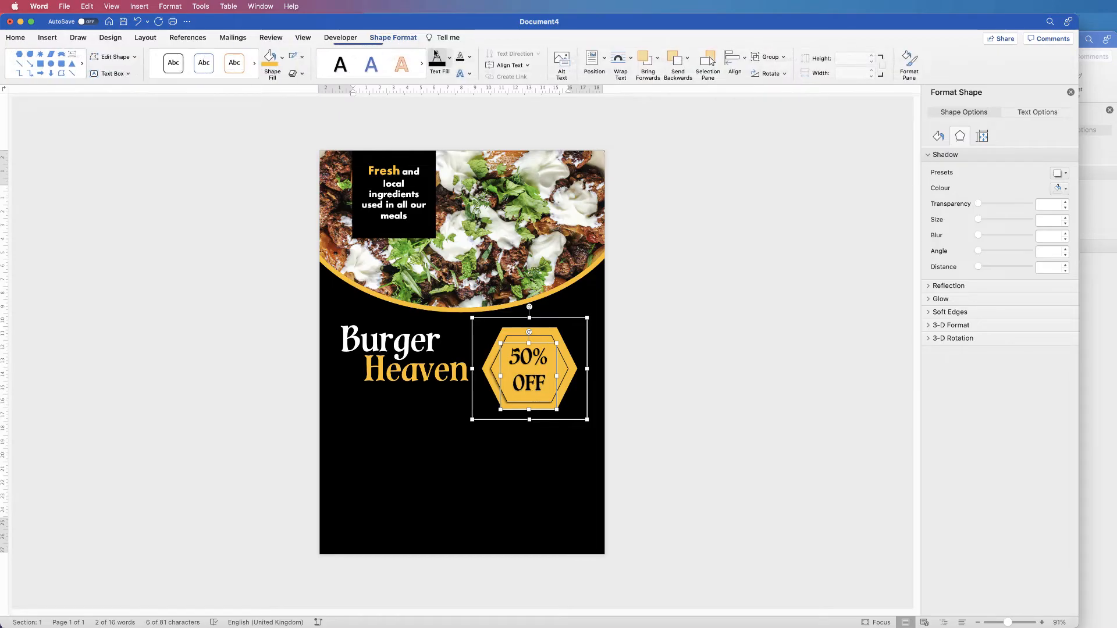
{"action": "left_click", "coordinate": [739, 58]}
{"action": "left_click", "coordinate": [752, 100]}
{"action": "left_click", "coordinate": [734, 58]}
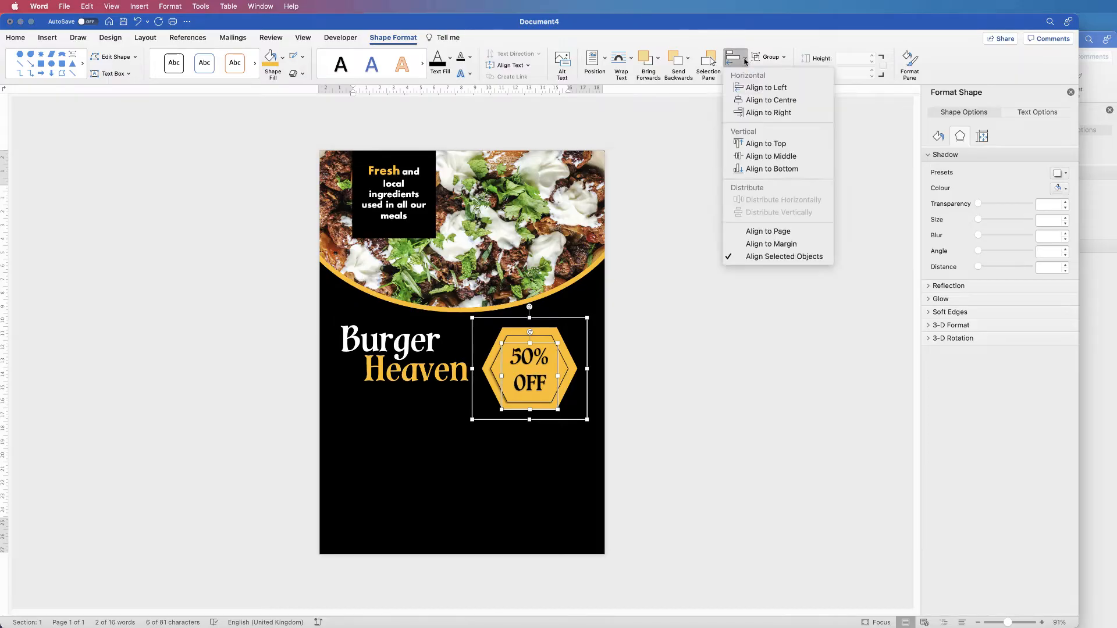
{"action": "left_click", "coordinate": [755, 157]}
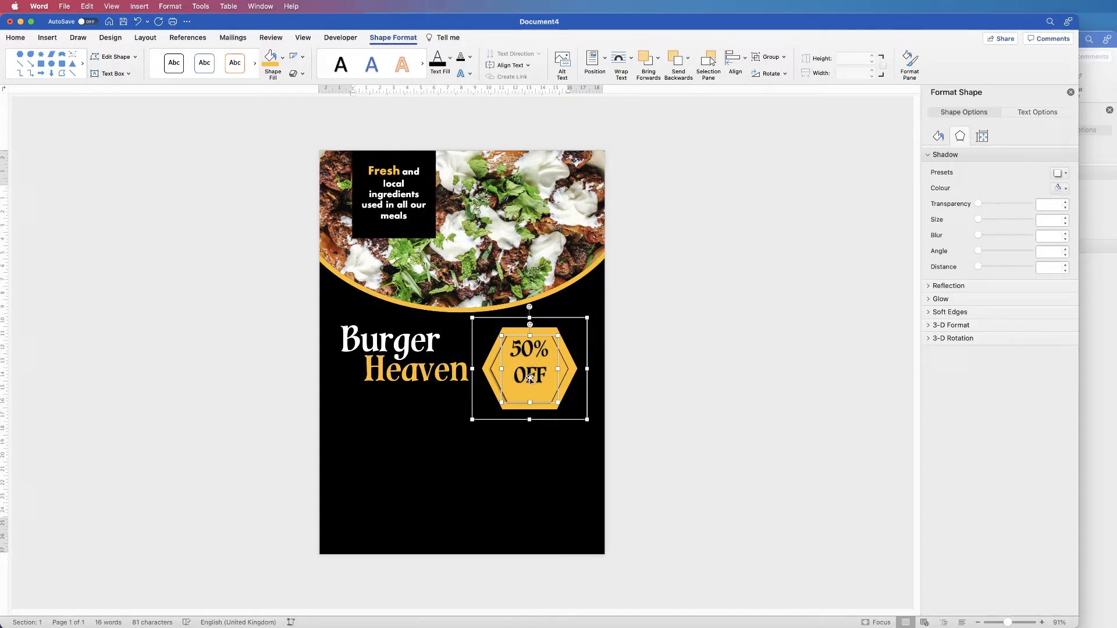
Nudge the "50% OFF" text box slightly down so both lines sit visually centred inside the inner hexagon.
{"action": "left_click", "coordinate": [519, 446]}
{"action": "left_click", "coordinate": [535, 373]}
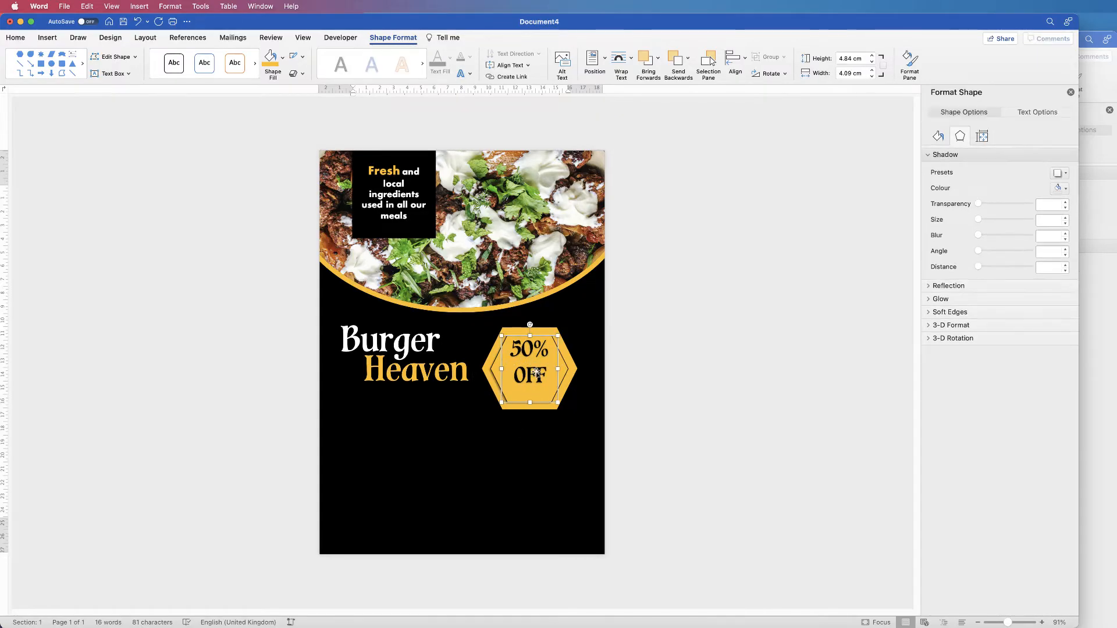
{"action": "key", "text": "Down"}
{"action": "key", "text": "Down"}
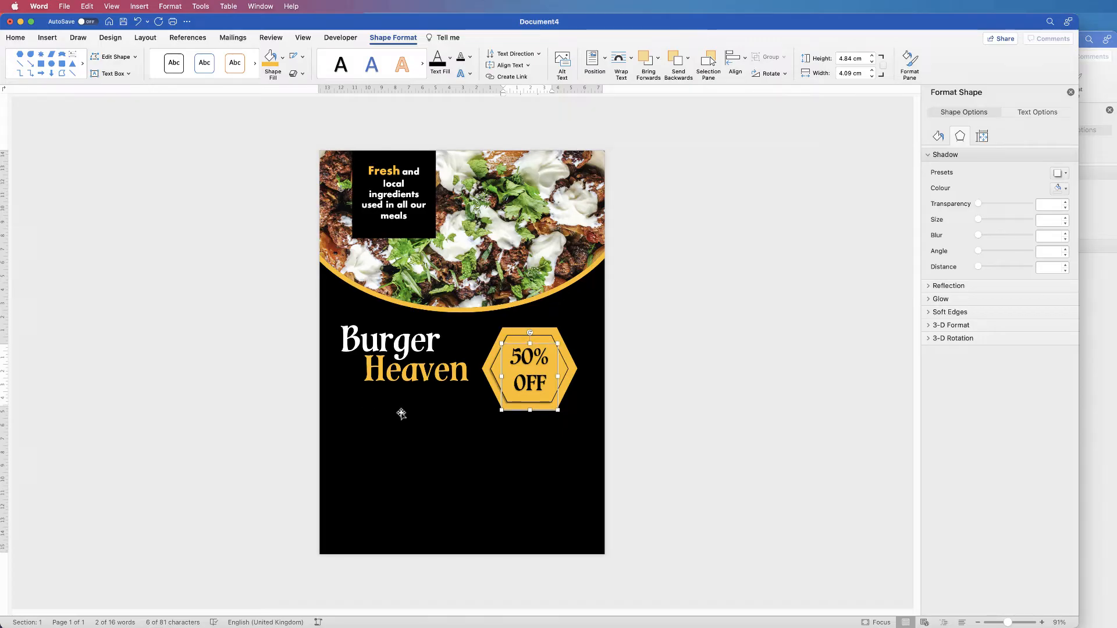
Group the "50% OFF" text with the hexagons and move the group slightly up, checking it against the finished poster in Document3.
{"action": "left_click", "coordinate": [530, 375]}
{"action": "left_click", "coordinate": [553, 334]}
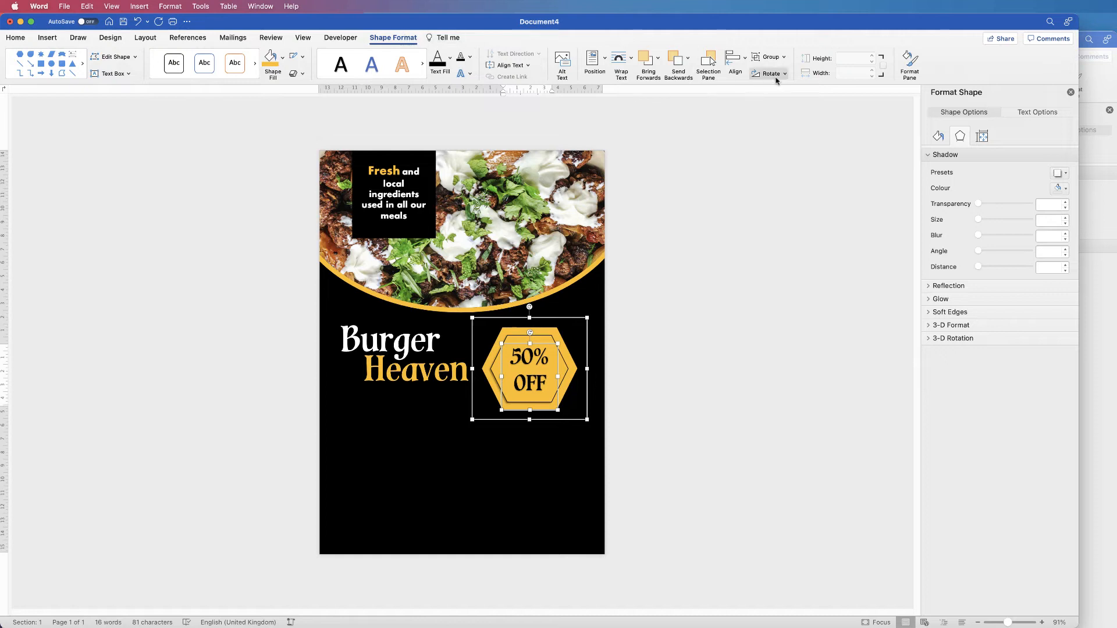
{"action": "left_click", "coordinate": [782, 57]}
{"action": "left_click", "coordinate": [782, 72]}
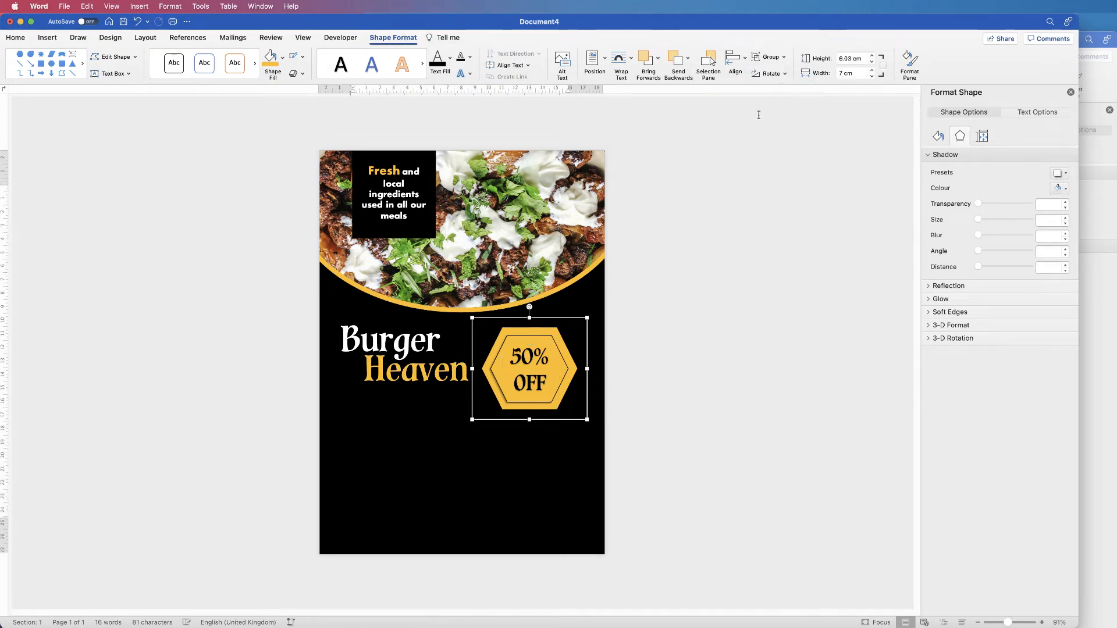
{"action": "mouse_move", "coordinate": [523, 393]}
{"action": "left_mouse_down"}
{"action": "mouse_move", "coordinate": [576, 382]}
{"action": "mouse_move", "coordinate": [529, 385]}
{"action": "left_mouse_up"}
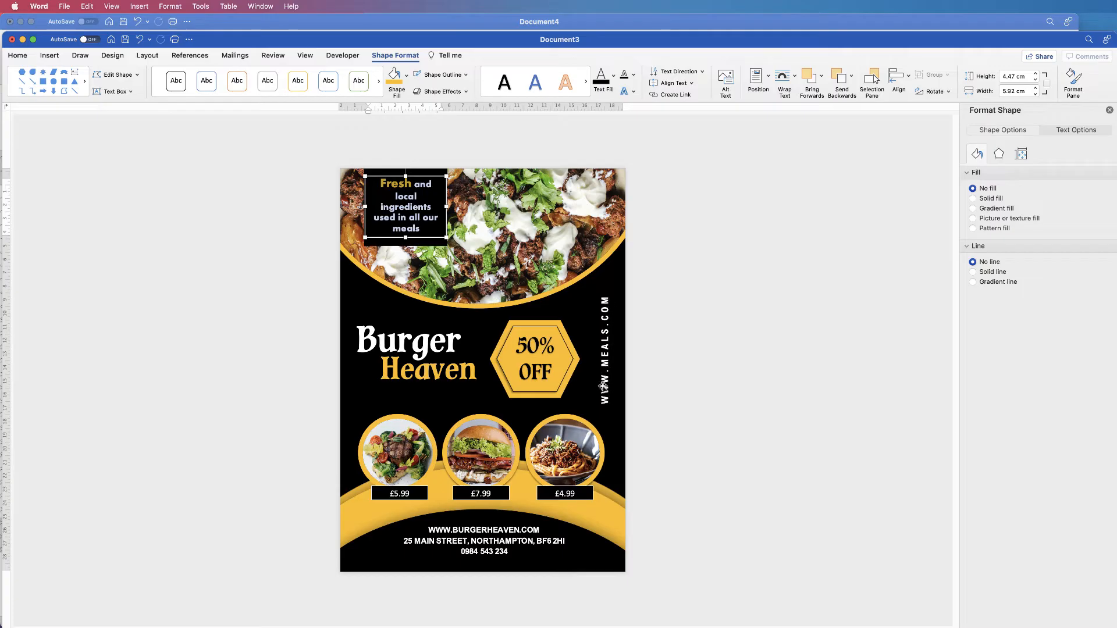
{"action": "left_click", "coordinate": [630, 21]}
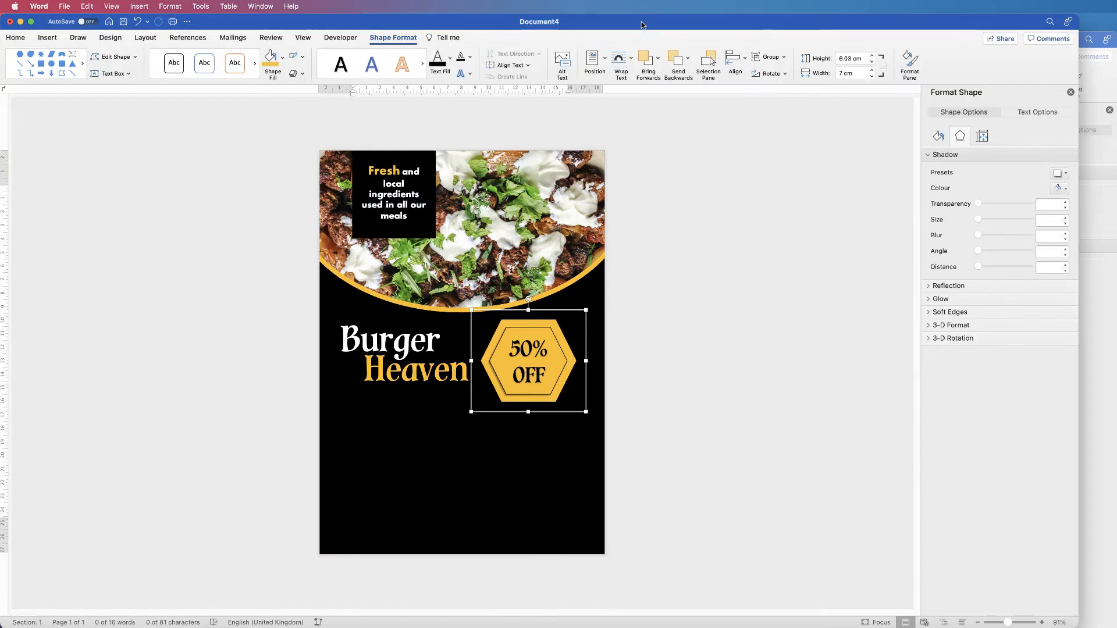
{"action": "left_click", "coordinate": [47, 37]}
{"action": "left_click", "coordinate": [726, 63]}
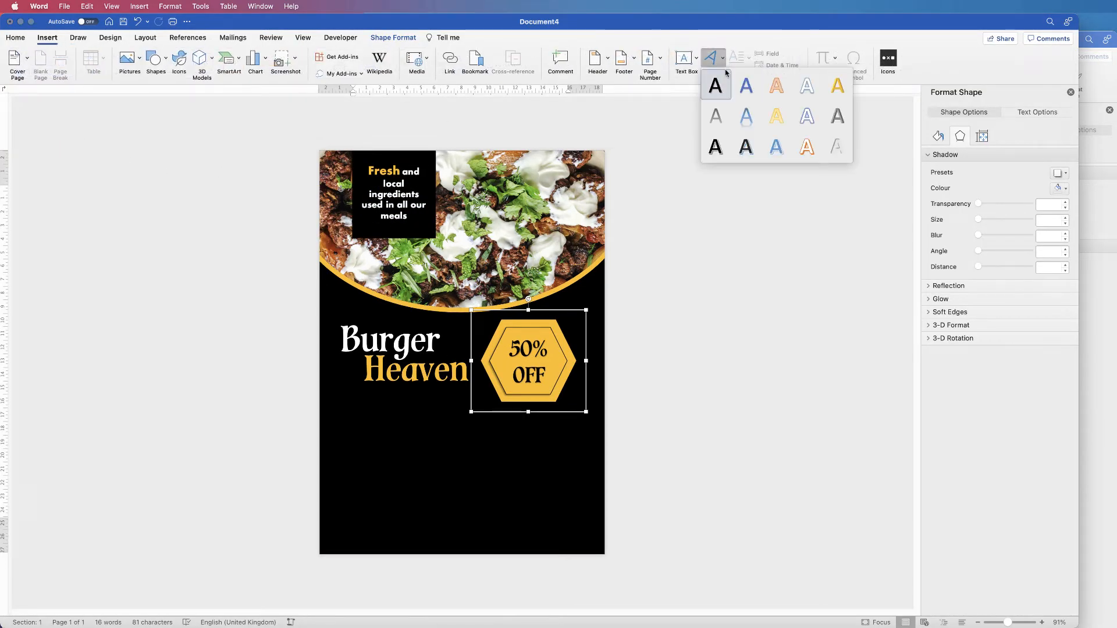
{"action": "left_click", "coordinate": [715, 82]}
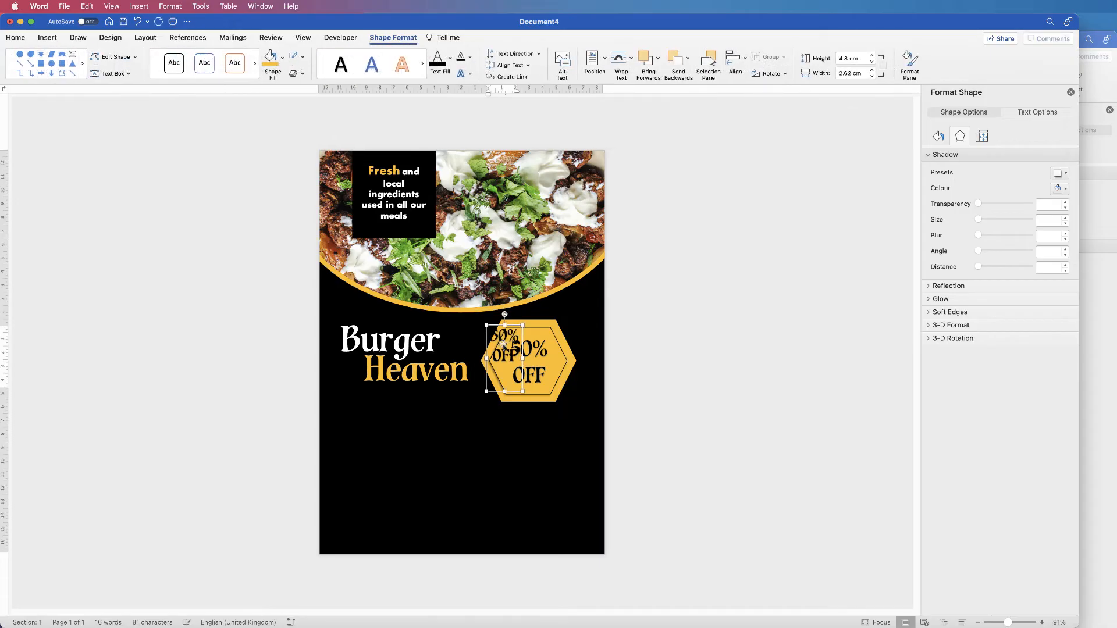
{"action": "left_click_drag", "start_coordinate": [503, 344], "coordinate": [580, 240]}
{"action": "left_click_drag", "start_coordinate": [472, 239], "coordinate": [458, 239]}
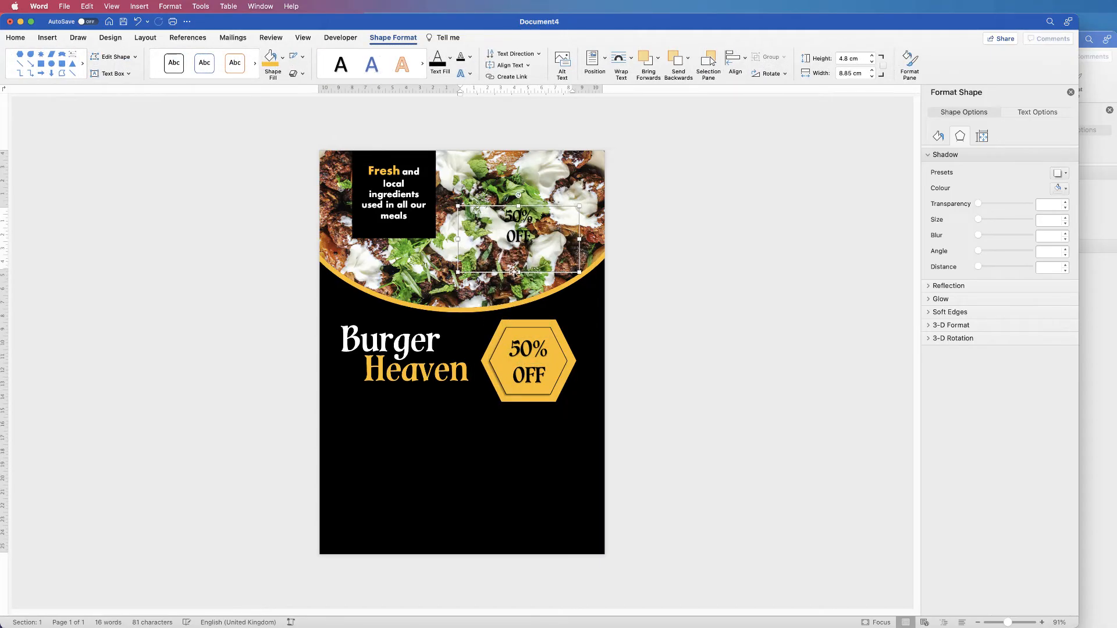
{"action": "left_click_drag", "start_coordinate": [514, 271], "coordinate": [518, 238]}
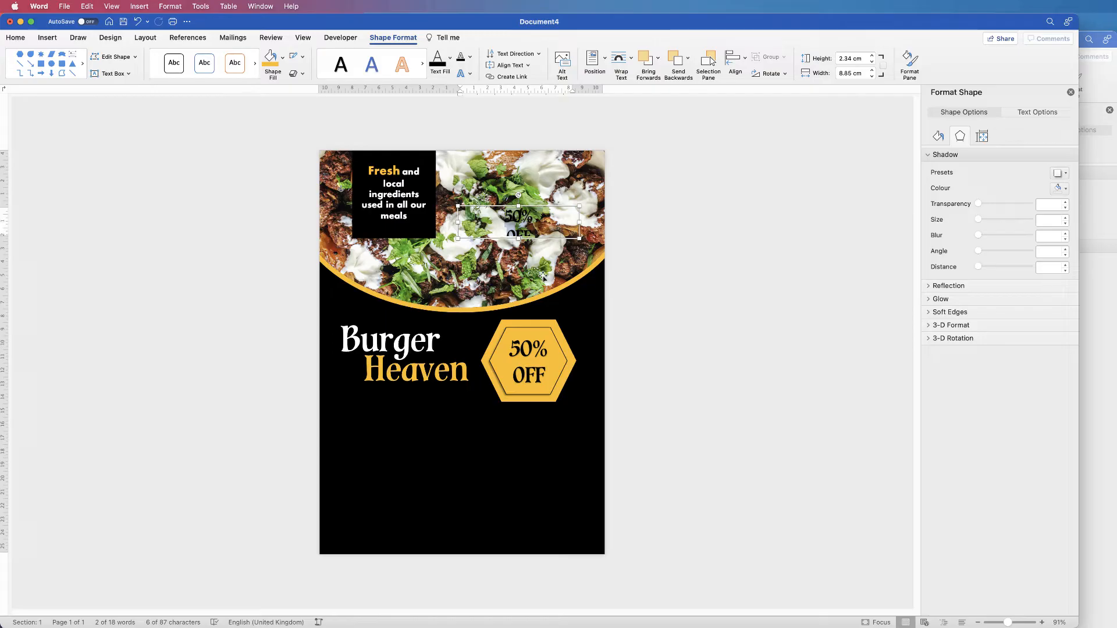
{"action": "type", "text": "www."}
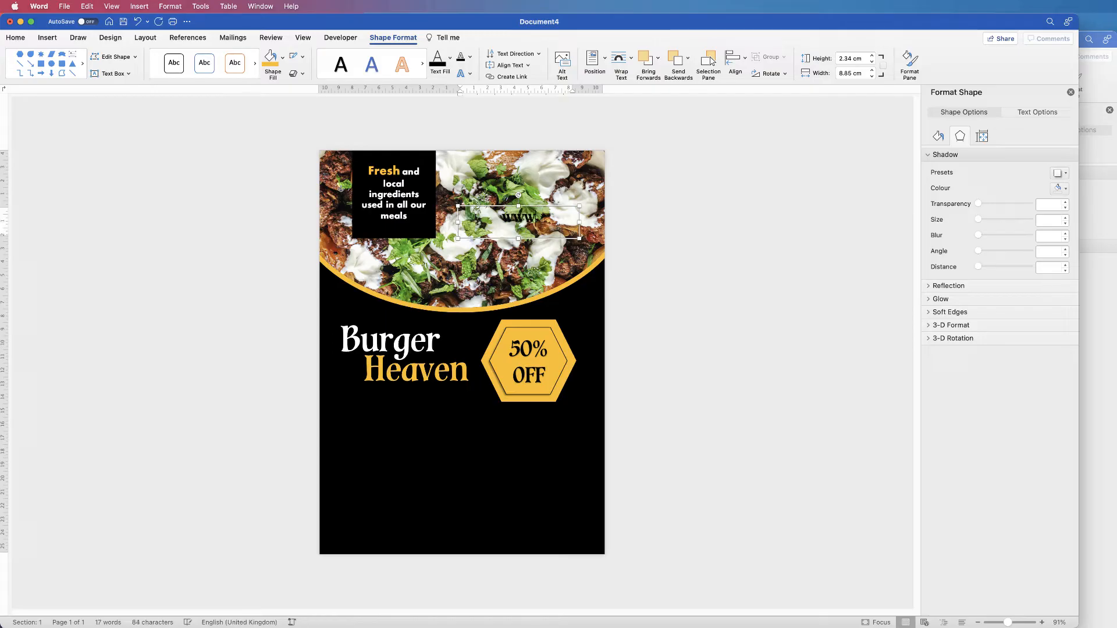
{"action": "type", "text": "meals.com"}
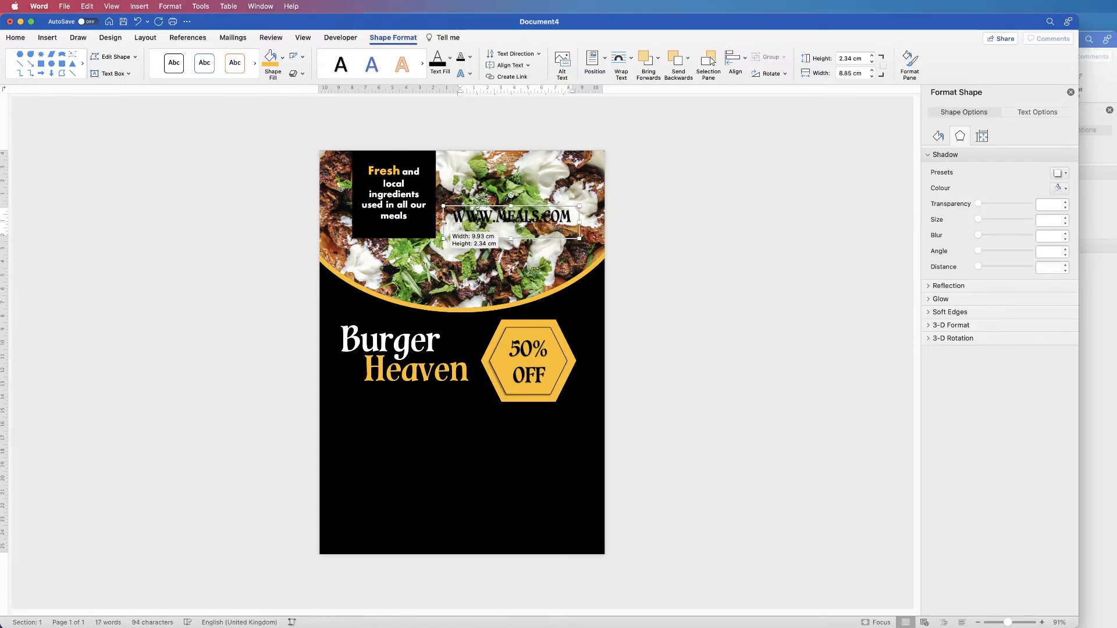
{"action": "triple_click", "coordinate": [557, 223]}
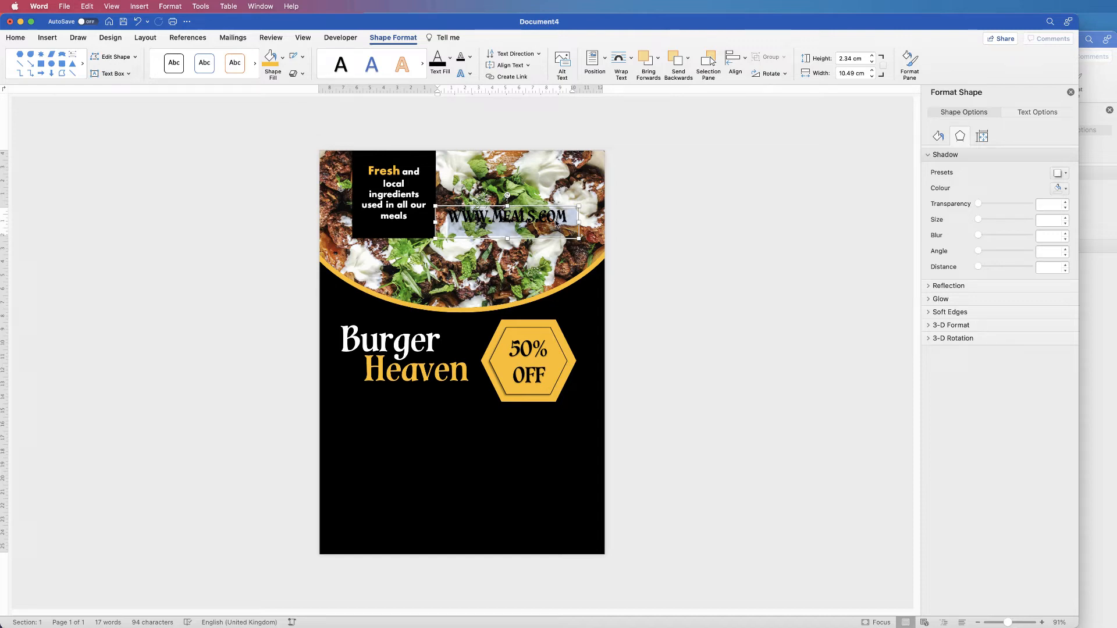
{"action": "left_click", "coordinate": [16, 38]}
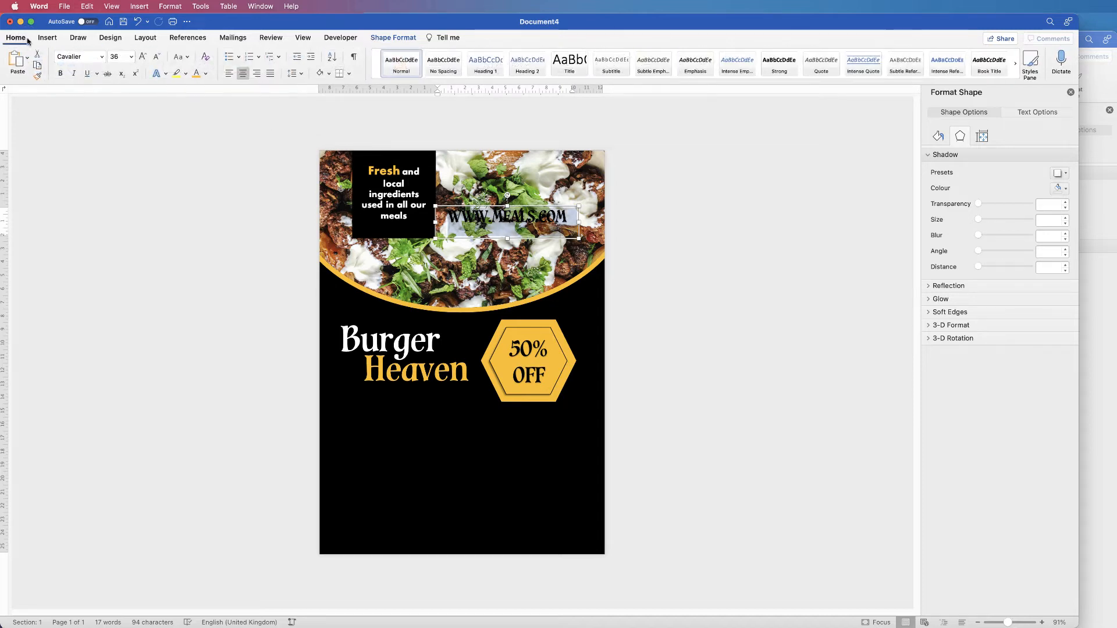
{"action": "left_click", "coordinate": [102, 58]}
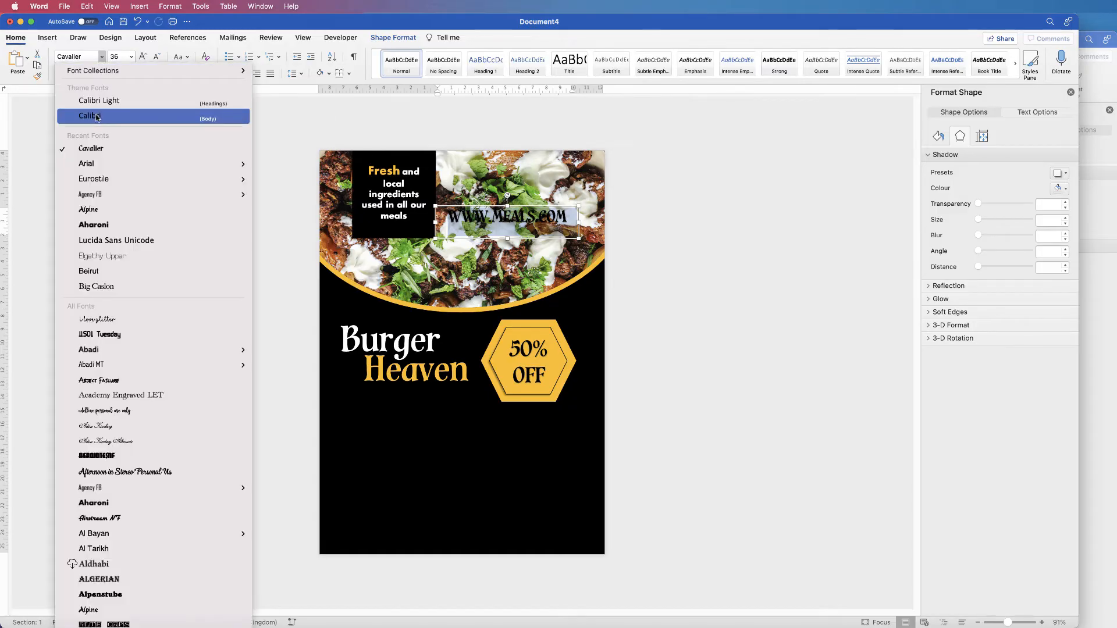
{"action": "left_click", "coordinate": [87, 165]}
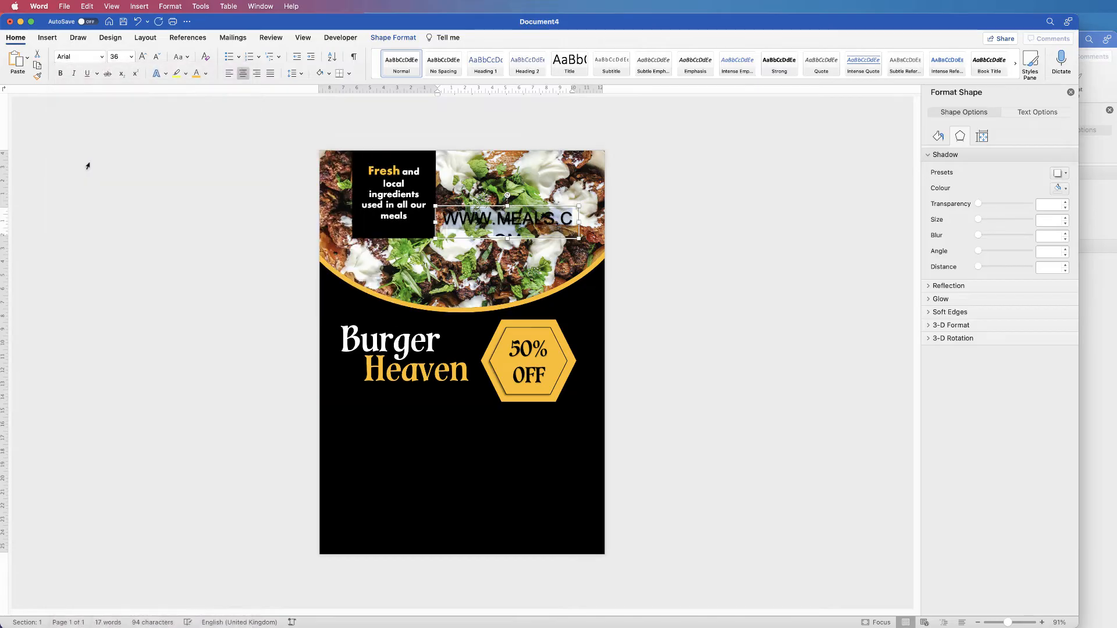
{"action": "left_click", "coordinate": [131, 56]}
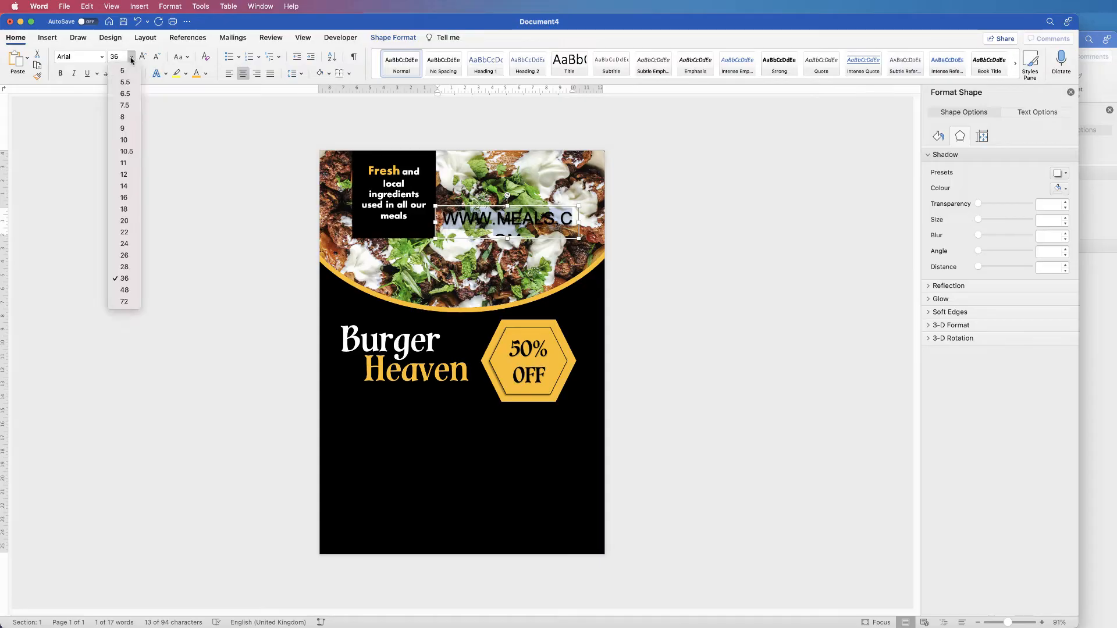
{"action": "left_click", "coordinate": [124, 220]}
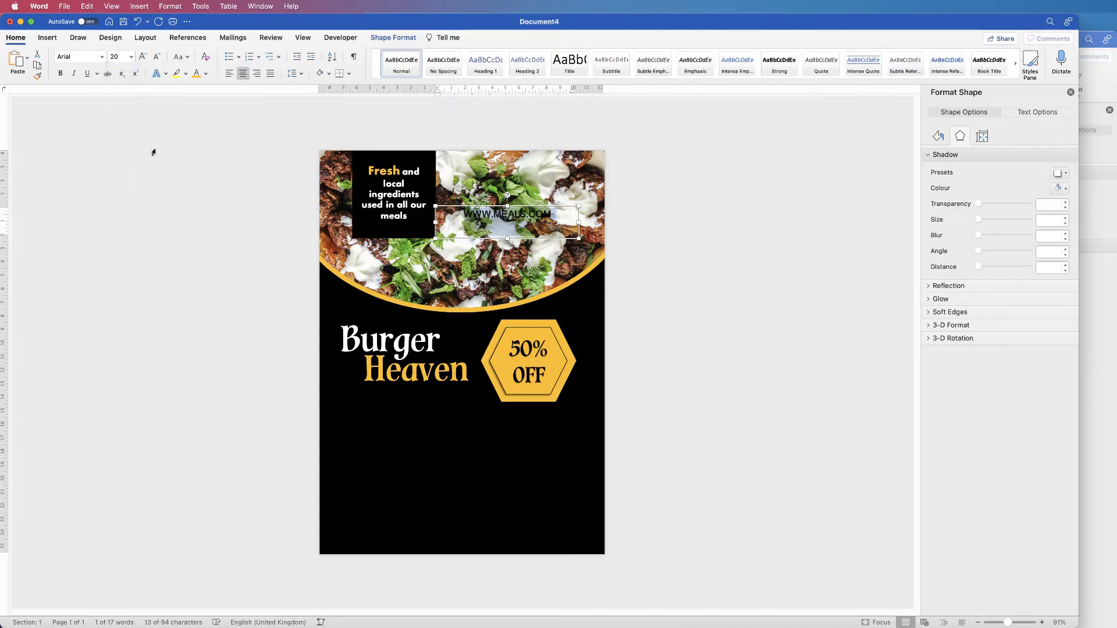
{"action": "left_click", "coordinate": [206, 73]}
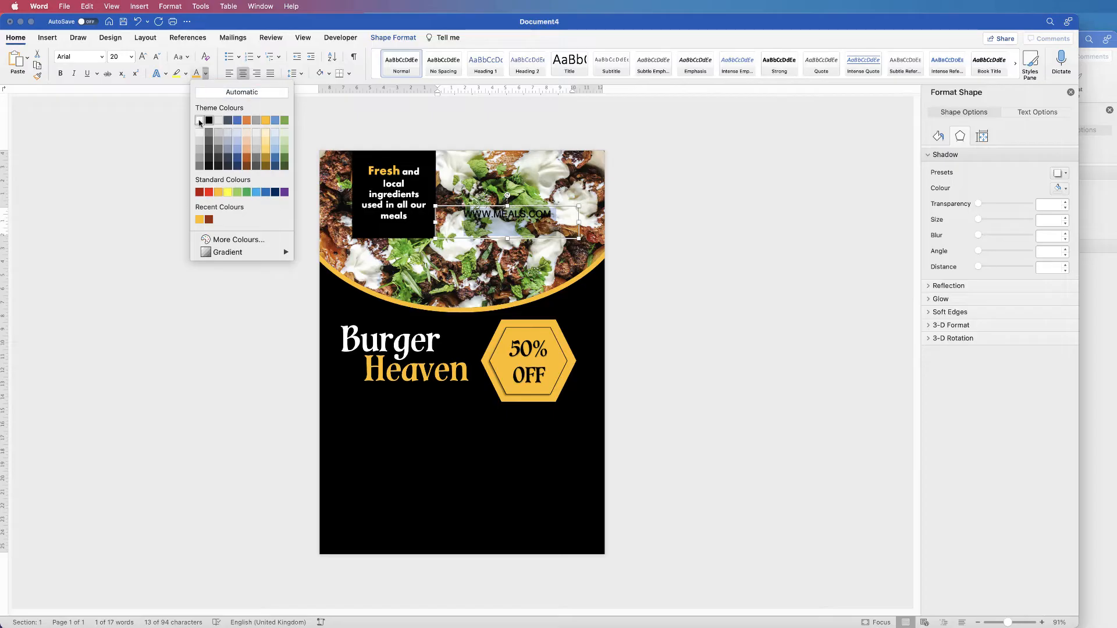
{"action": "left_click", "coordinate": [200, 120]}
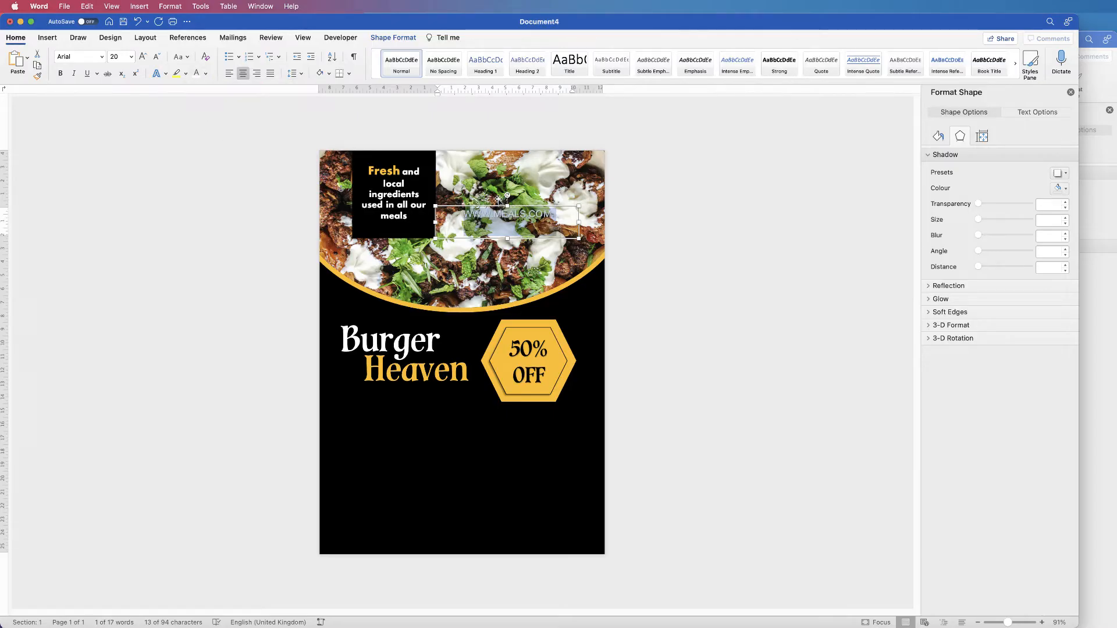
{"action": "left_click_drag", "start_coordinate": [508, 195], "coordinate": [596, 376]}
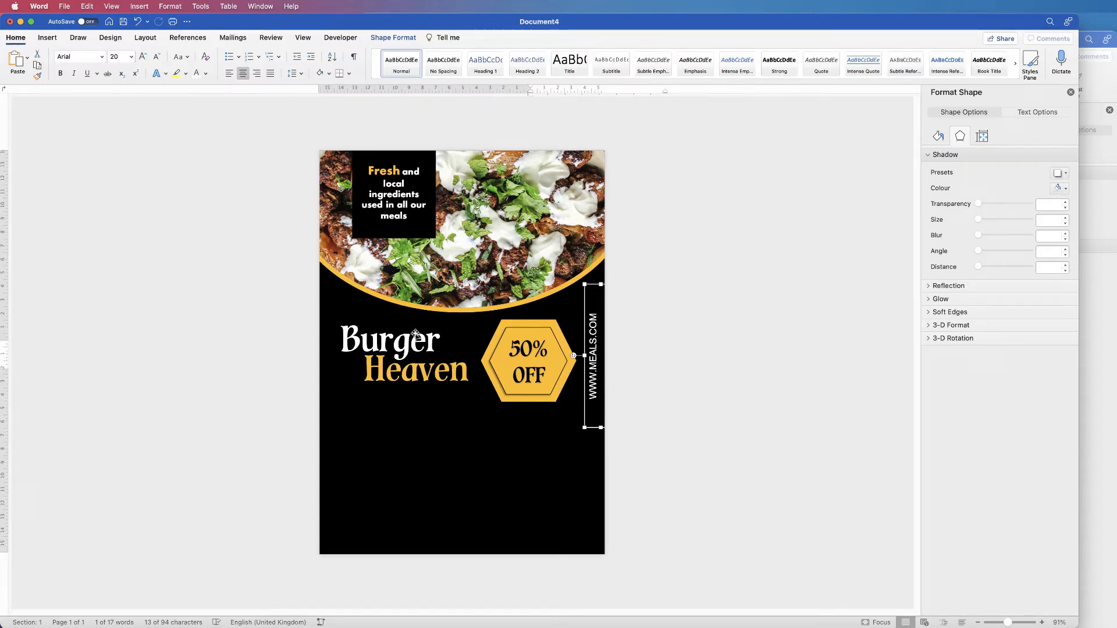
{"action": "left_click", "coordinate": [470, 394]}
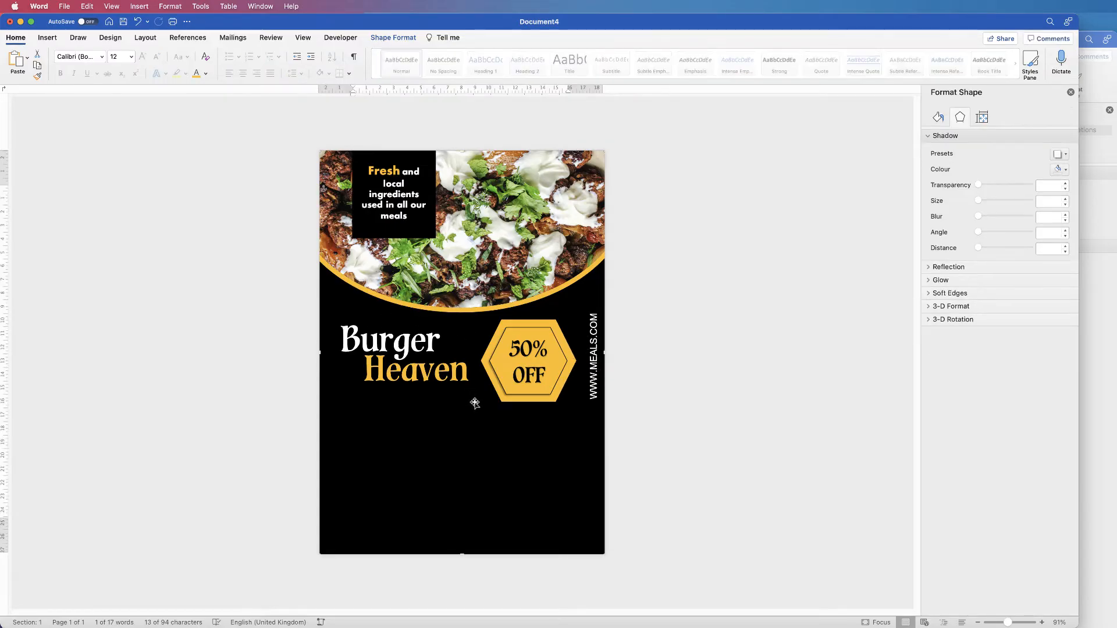
{"action": "left_click", "coordinate": [1089, 441]}
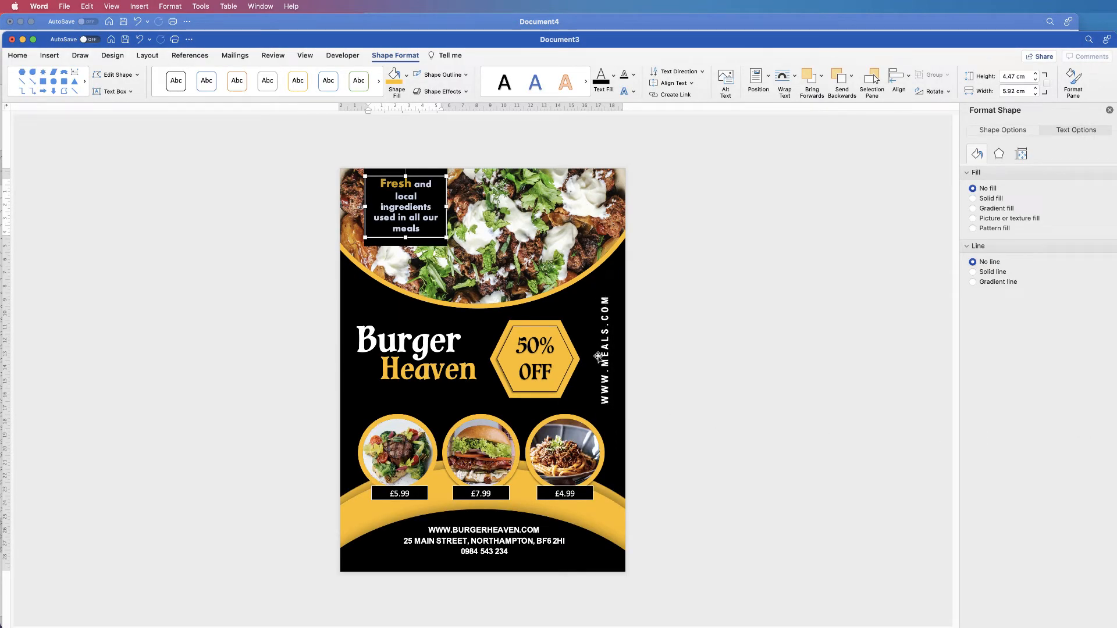
{"action": "left_click", "coordinate": [595, 23]}
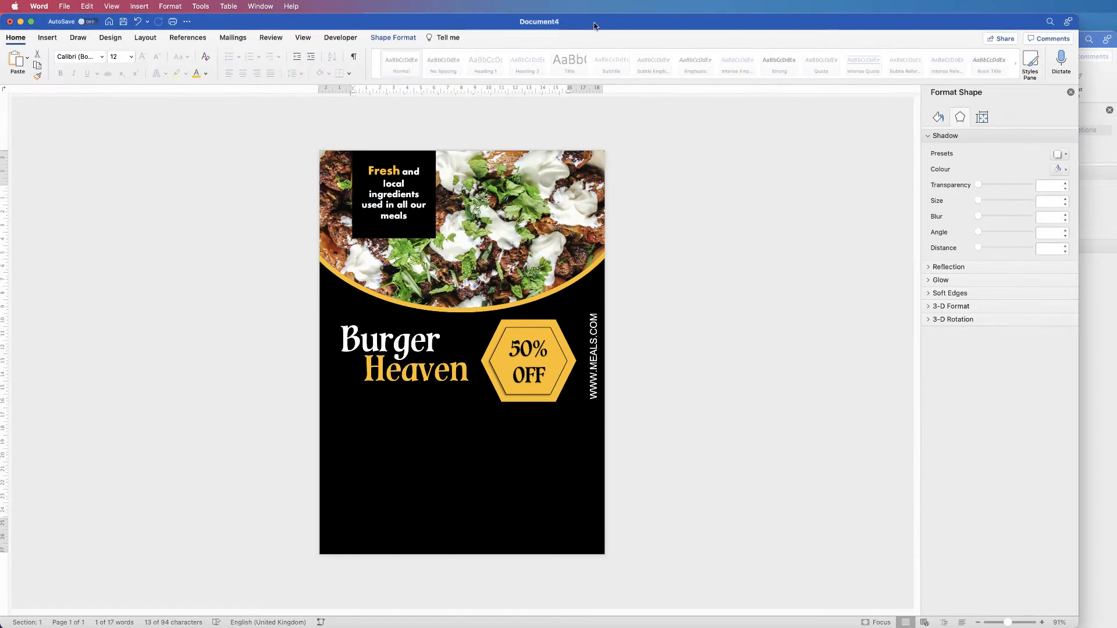
{"action": "left_click", "coordinate": [594, 369]}
{"action": "left_click", "coordinate": [594, 370]}
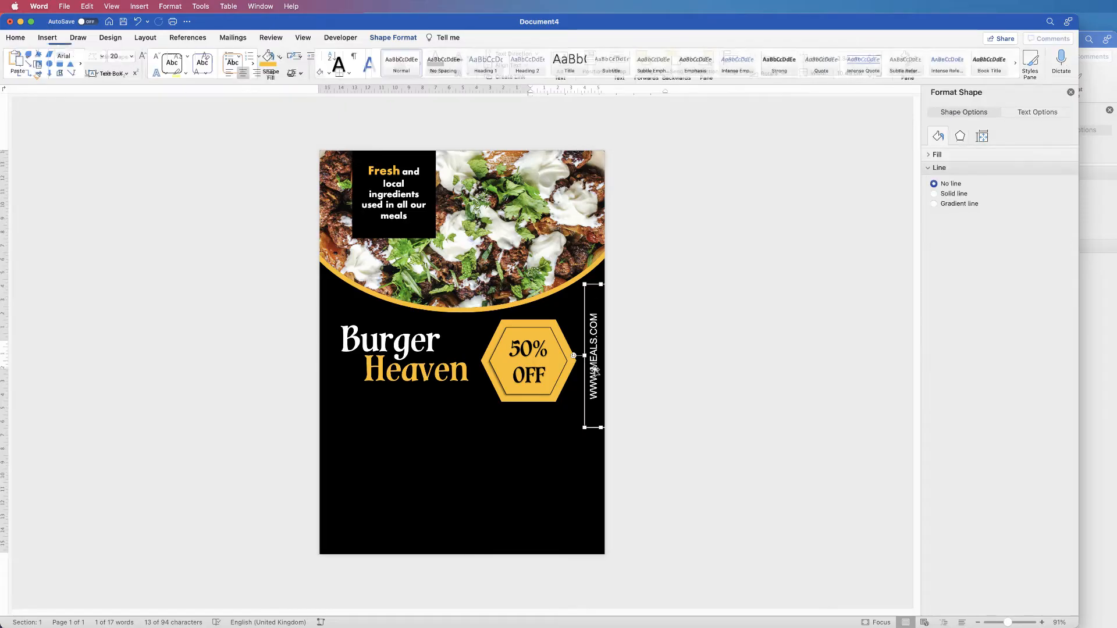
{"action": "double_click", "coordinate": [586, 351]}
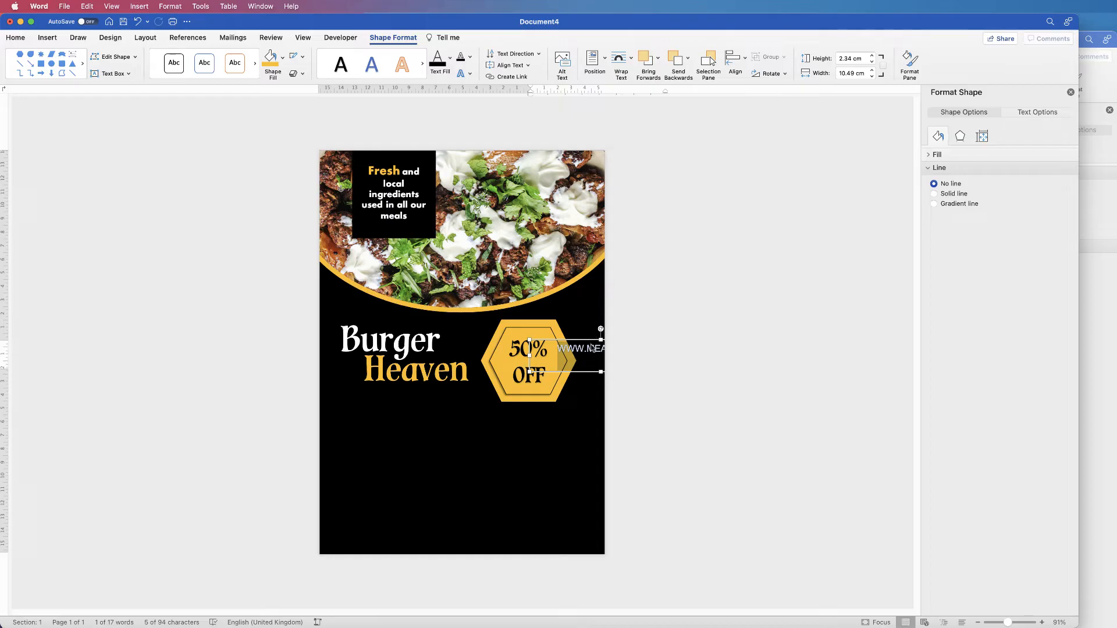
{"action": "left_click_drag", "start_coordinate": [591, 341], "coordinate": [491, 444]}
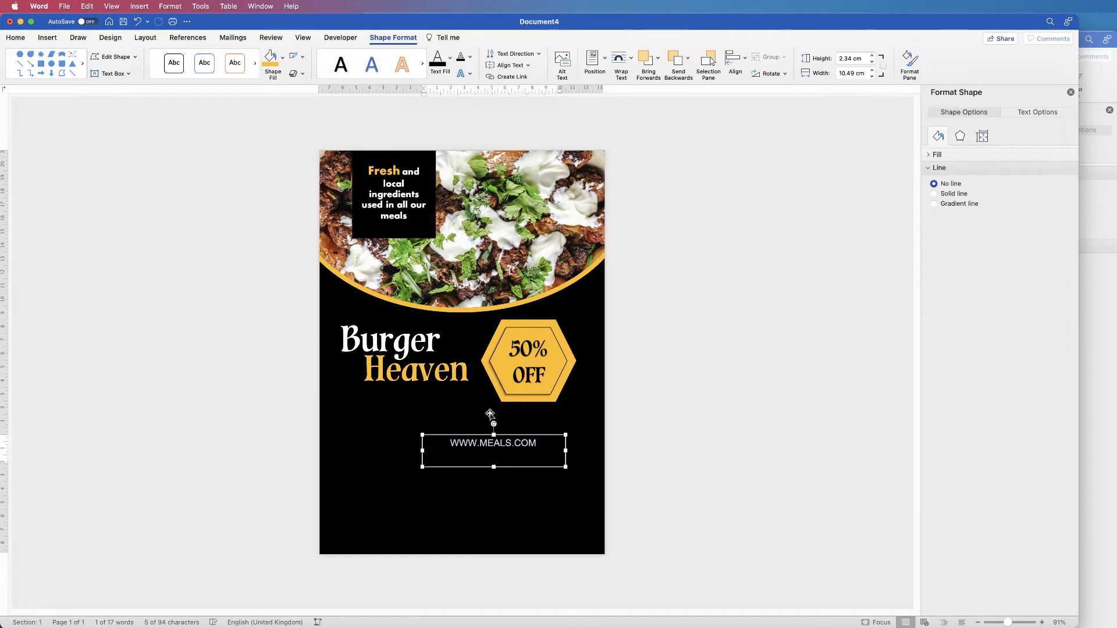
{"action": "right_click", "coordinate": [501, 447]}
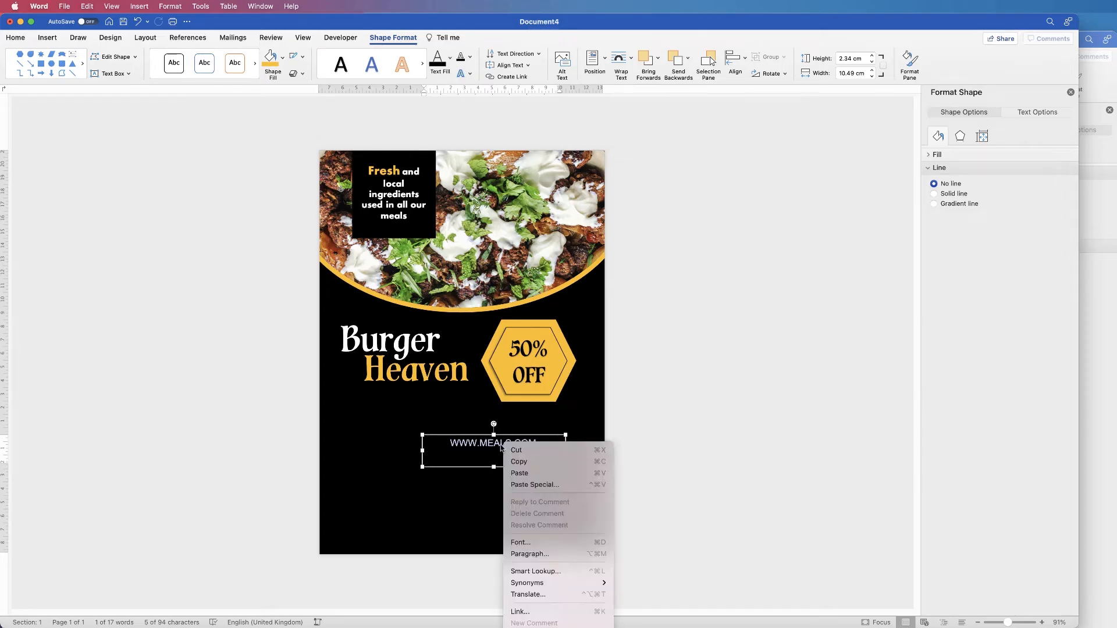
{"action": "left_click", "coordinate": [520, 543]}
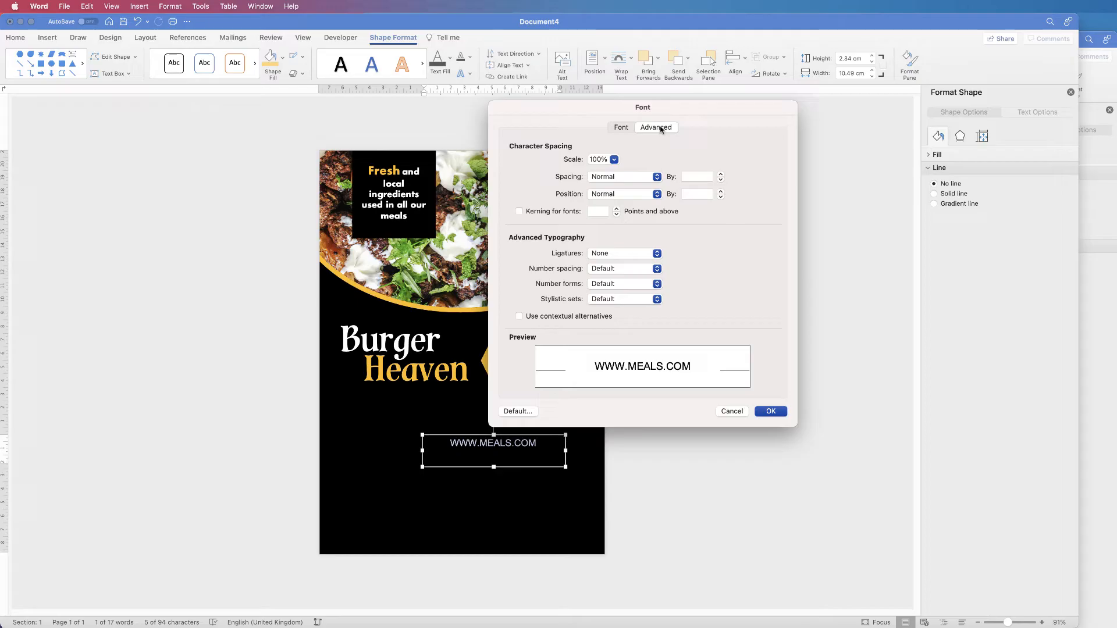
{"action": "left_click", "coordinate": [620, 178]}
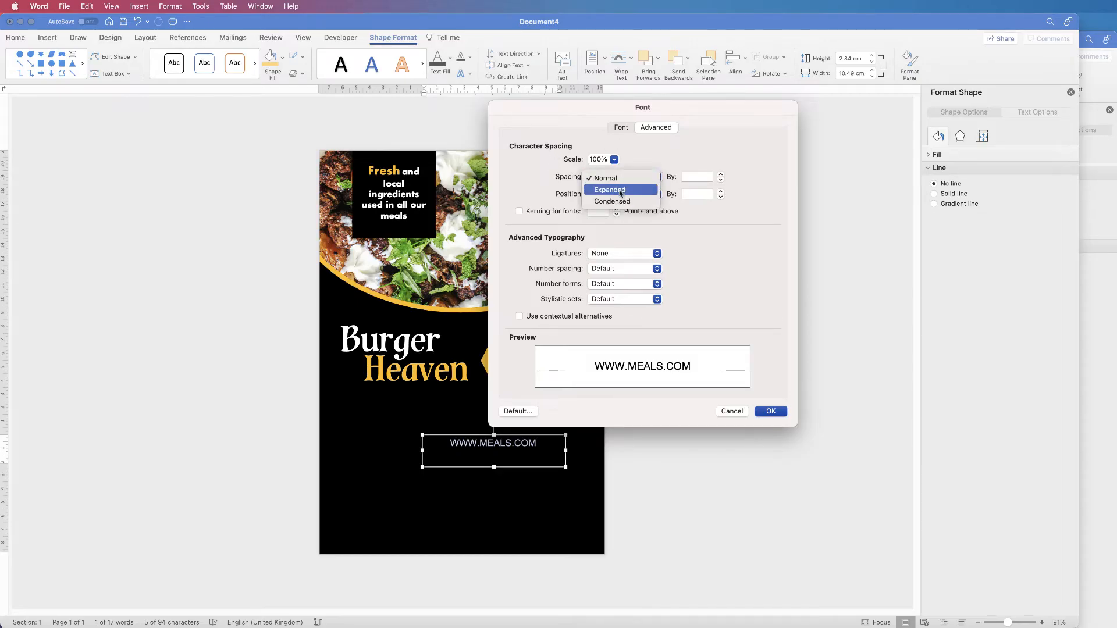
{"action": "left_click", "coordinate": [621, 191]}
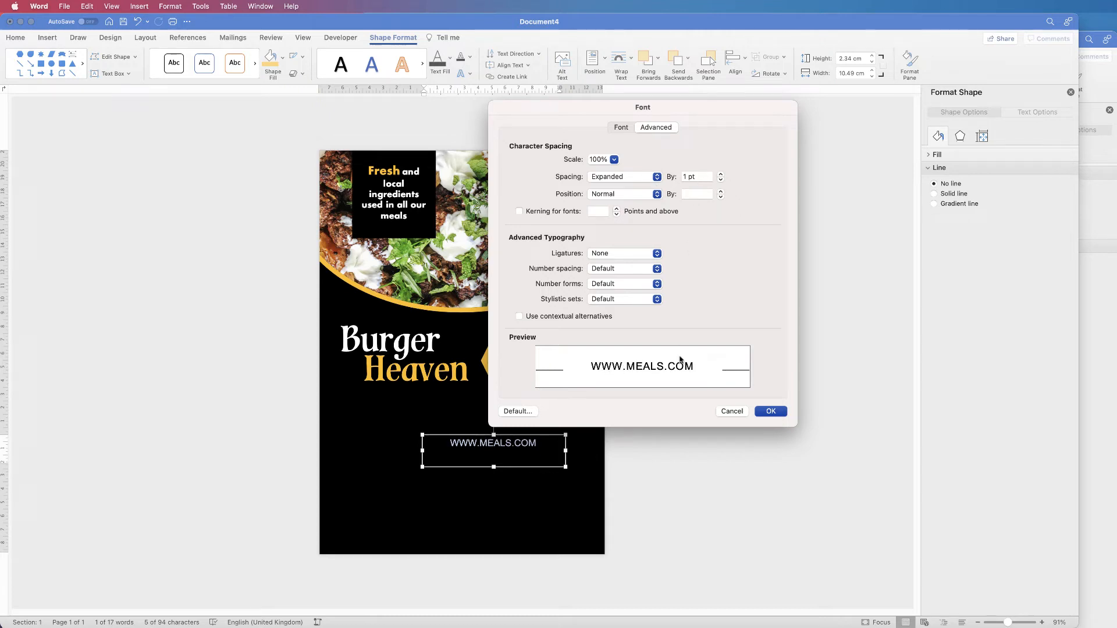
{"action": "left_click", "coordinate": [721, 175]}
{"action": "left_click", "coordinate": [721, 174]}
{"action": "left_click", "coordinate": [720, 175]}
{"action": "left_click", "coordinate": [721, 175]}
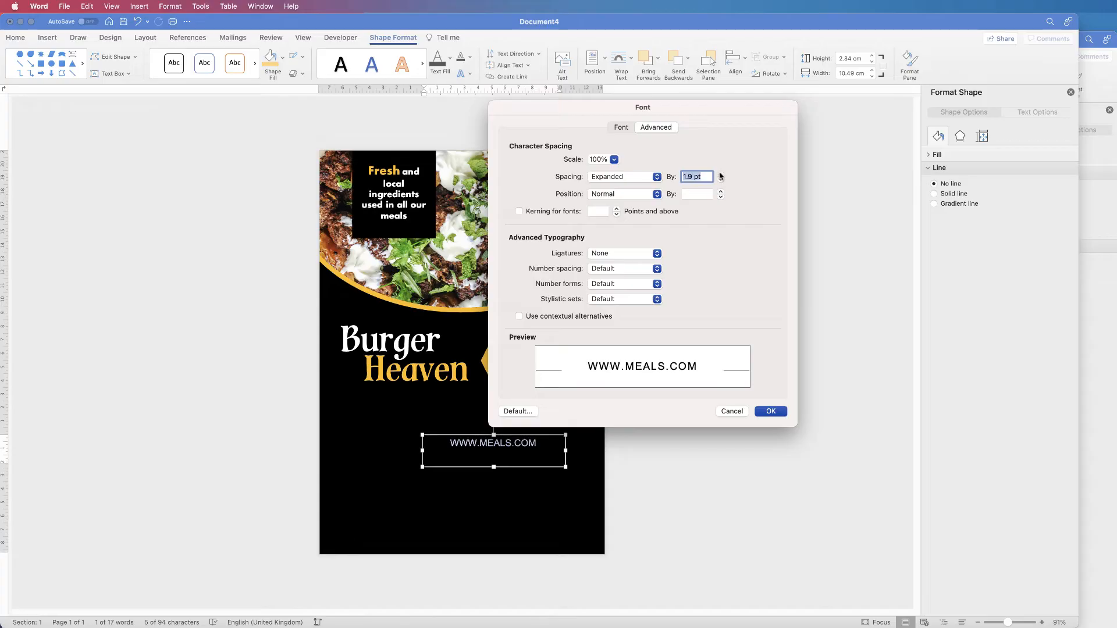
{"action": "left_click", "coordinate": [721, 175]}
{"action": "left_click", "coordinate": [721, 175]}
{"action": "left_click", "coordinate": [721, 175]}
{"action": "left_click", "coordinate": [721, 175]}
{"action": "left_click", "coordinate": [721, 174]}
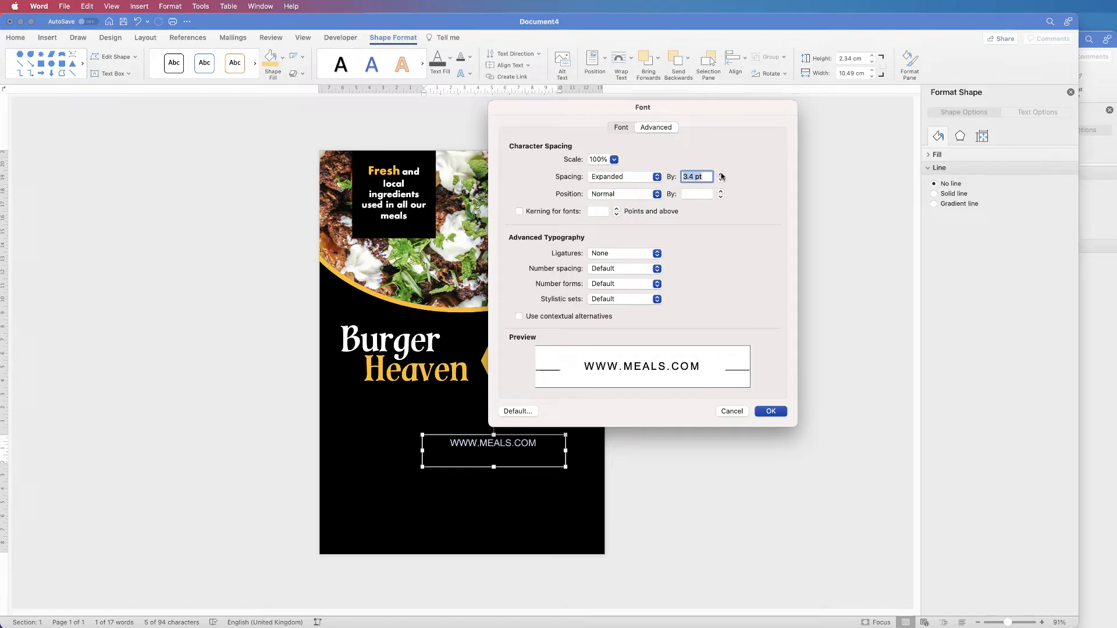
{"action": "left_click", "coordinate": [720, 175]}
{"action": "left_click", "coordinate": [721, 175]}
{"action": "left_click", "coordinate": [720, 175]}
{"action": "left_click", "coordinate": [721, 175]}
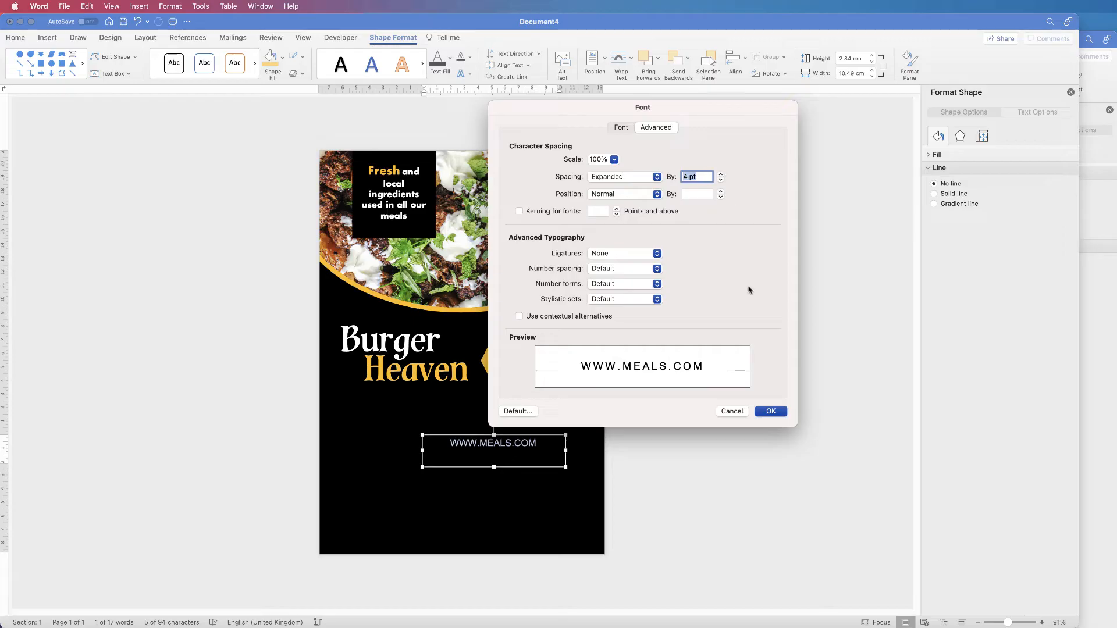
{"action": "left_click", "coordinate": [771, 412]}
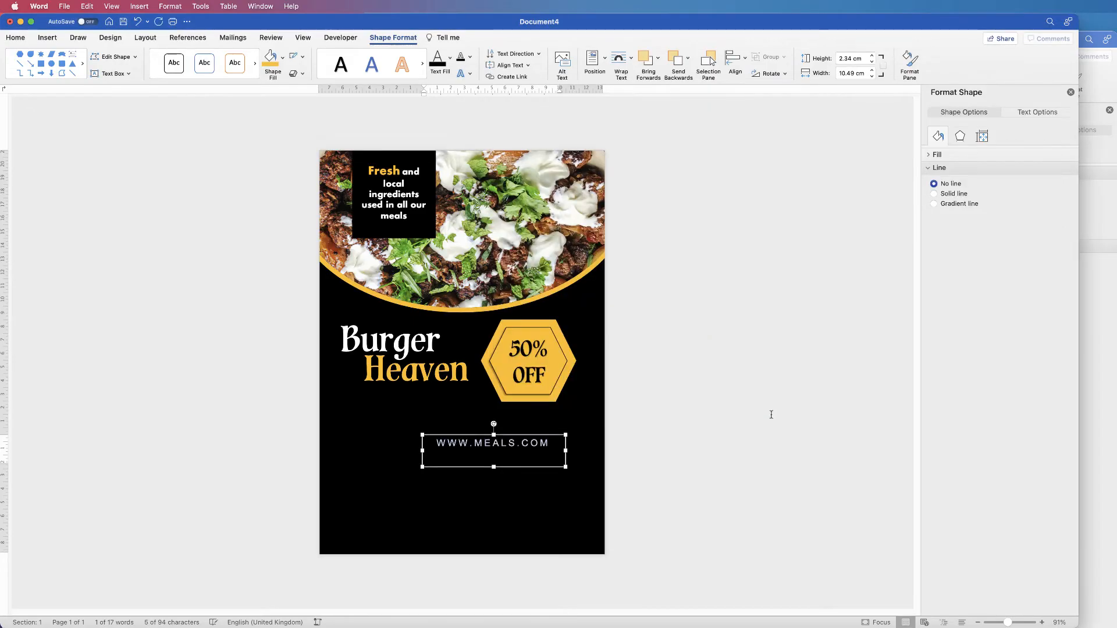
{"action": "left_click_drag", "start_coordinate": [494, 423], "coordinate": [597, 357]}
{"action": "left_click", "coordinate": [493, 455]}
{"action": "left_click", "coordinate": [1098, 501]}
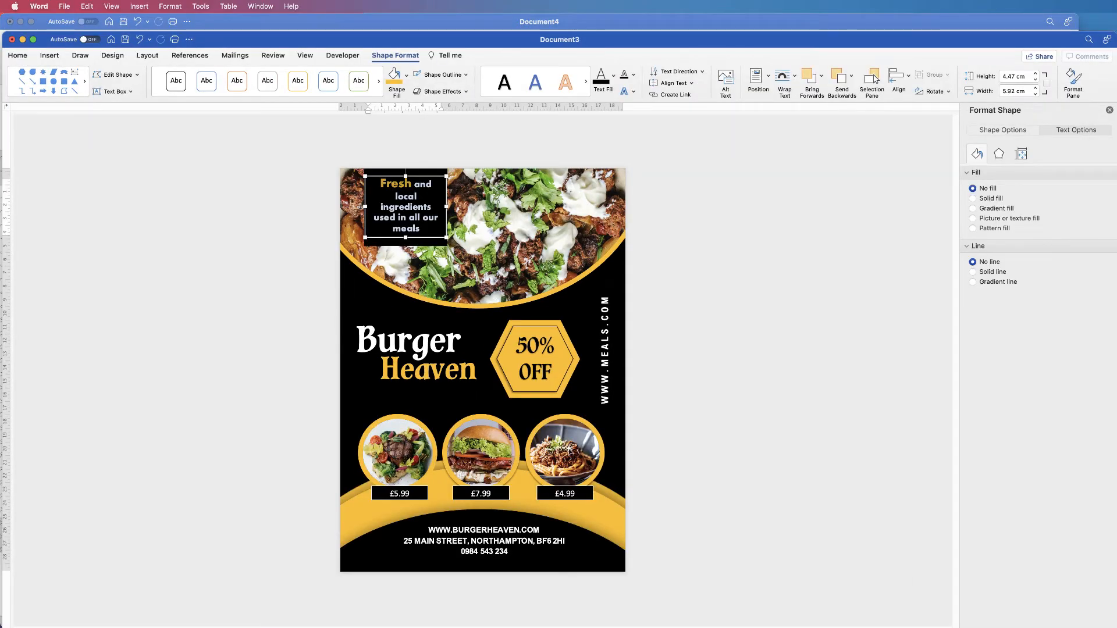
{"action": "left_click", "coordinate": [792, 21]}
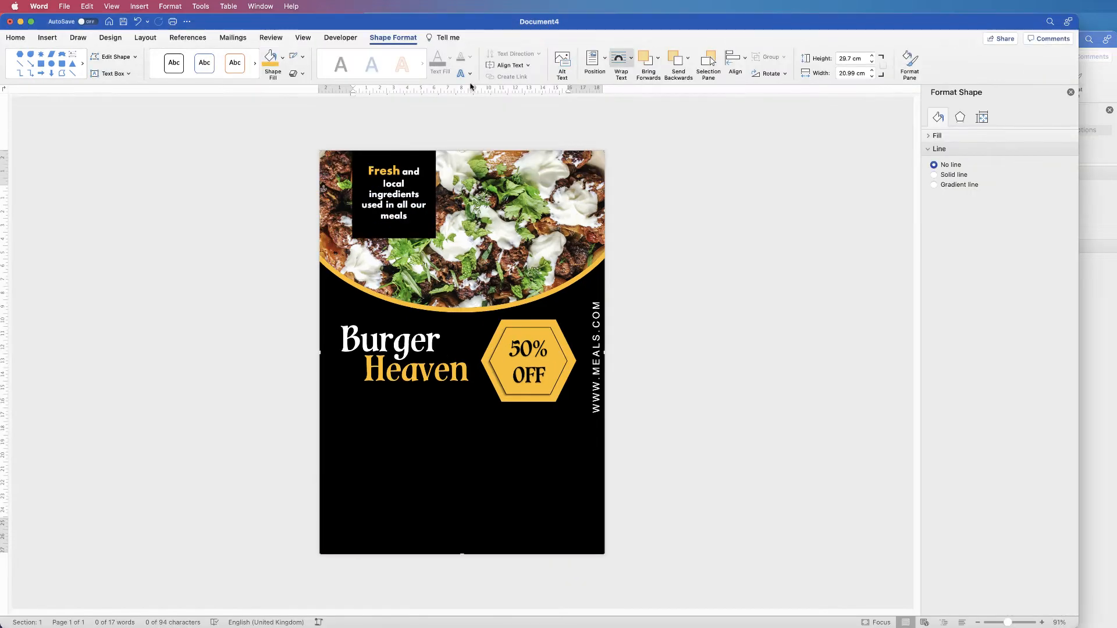
Insert the picture Burger.jpg from the Food folder.
{"action": "left_click", "coordinate": [47, 37]}
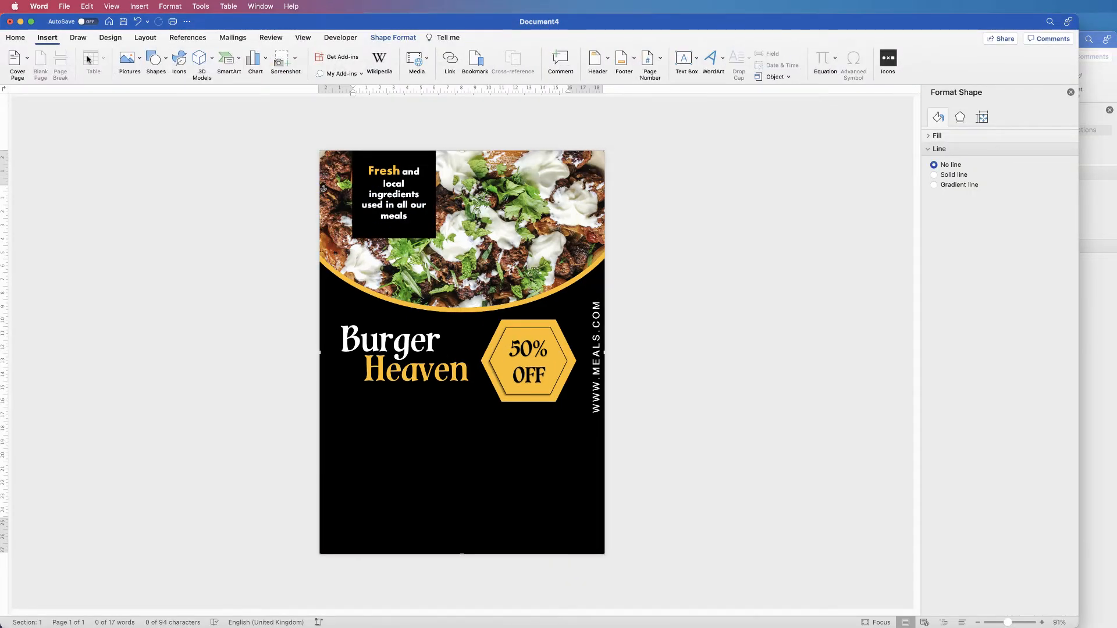
{"action": "left_click", "coordinate": [129, 58]}
{"action": "left_click", "coordinate": [146, 90]}
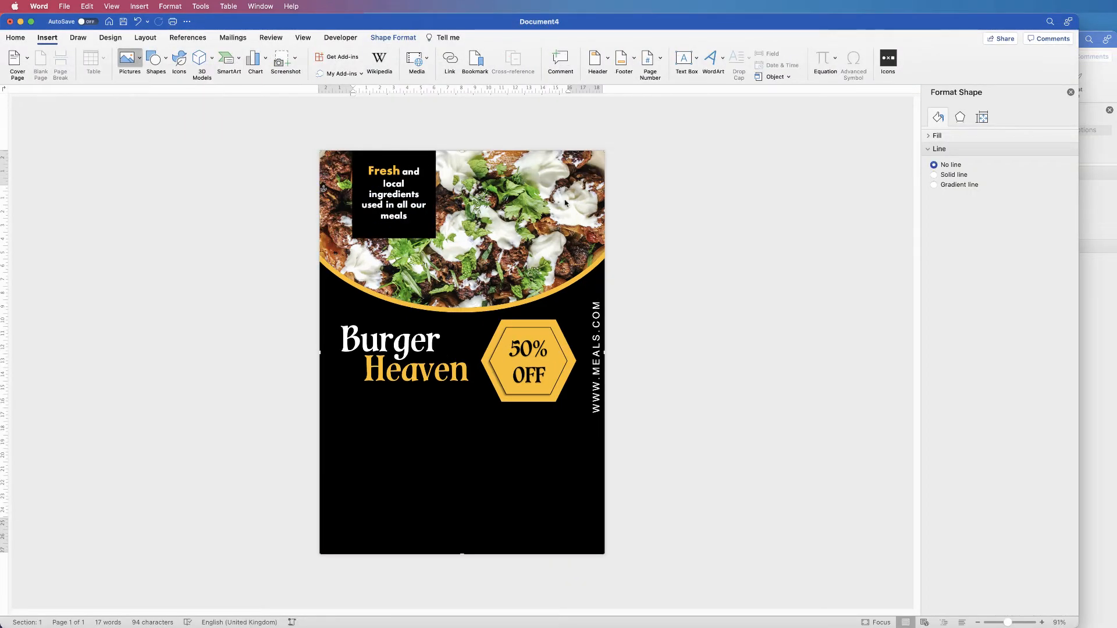
{"action": "left_click", "coordinate": [653, 174]}
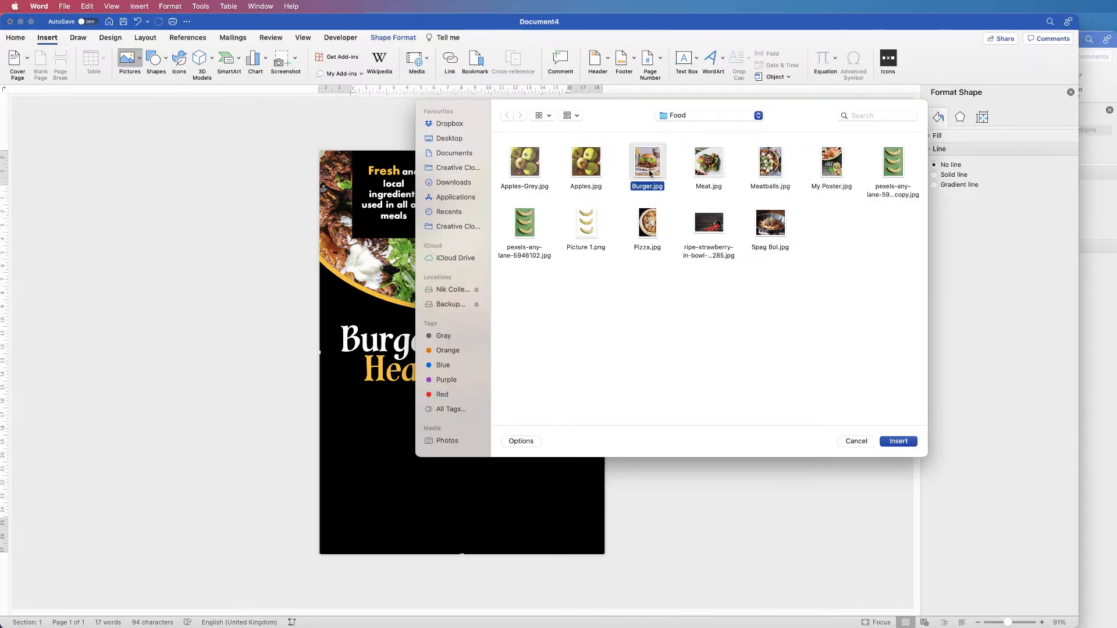
{"action": "left_click", "coordinate": [898, 442]}
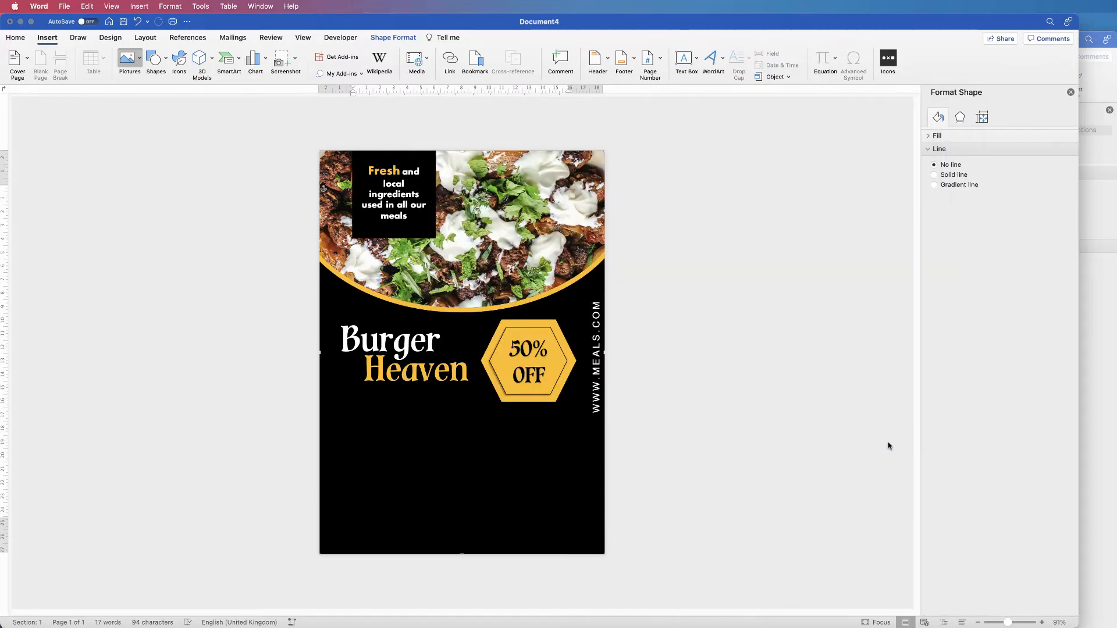
Set the burger picture's text wrapping to In Front of Text and move the picture lower on the poster.
{"action": "left_click", "coordinate": [421, 413]}
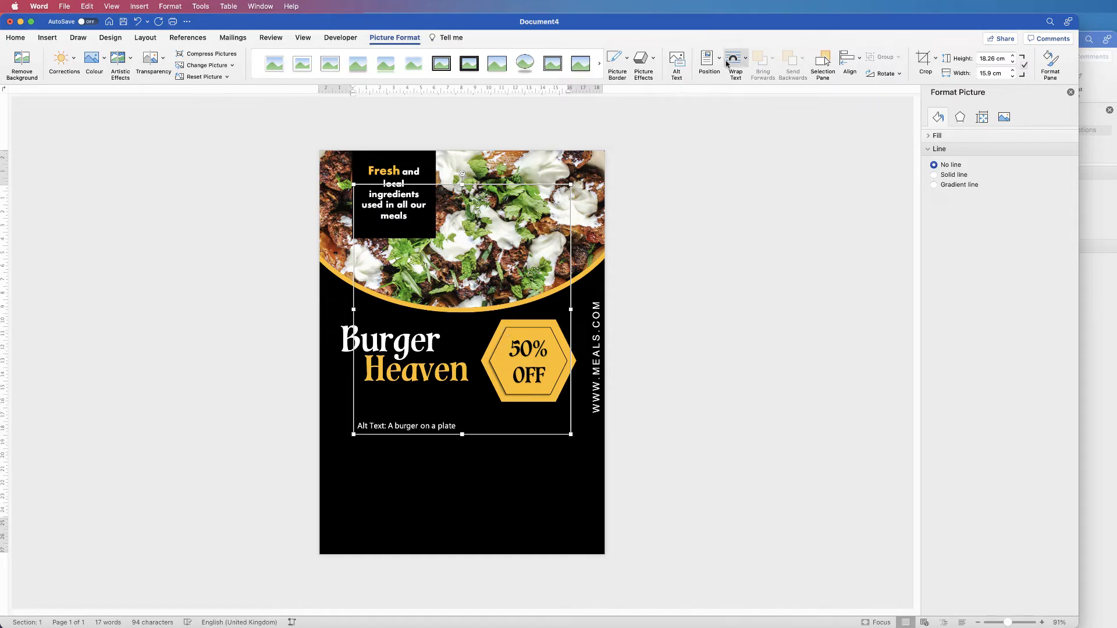
{"action": "left_click", "coordinate": [747, 62]}
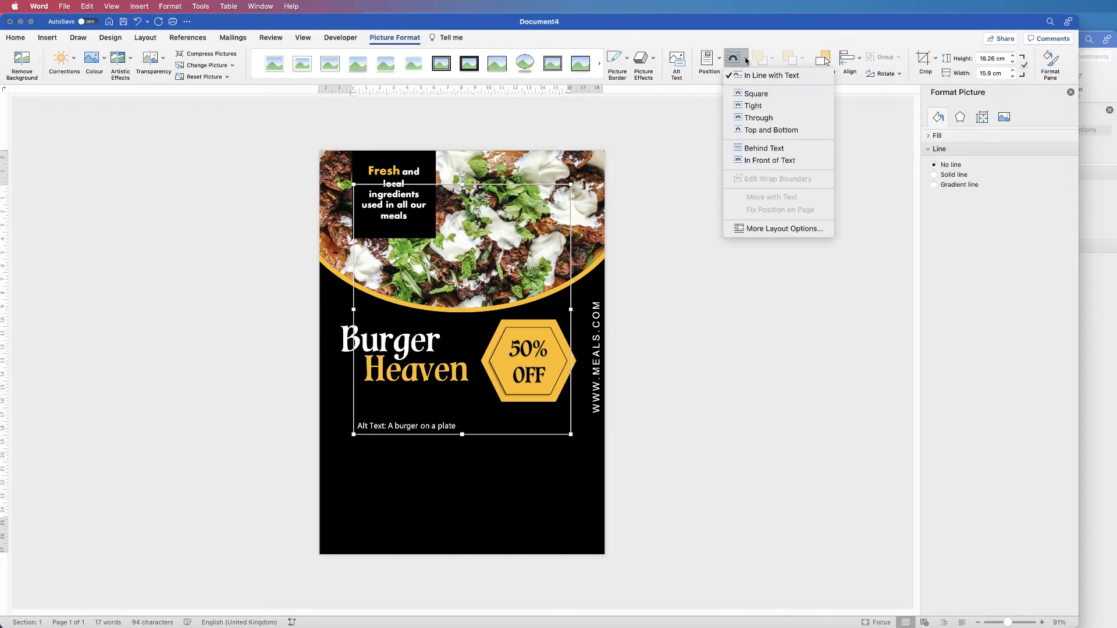
{"action": "left_click", "coordinate": [756, 158]}
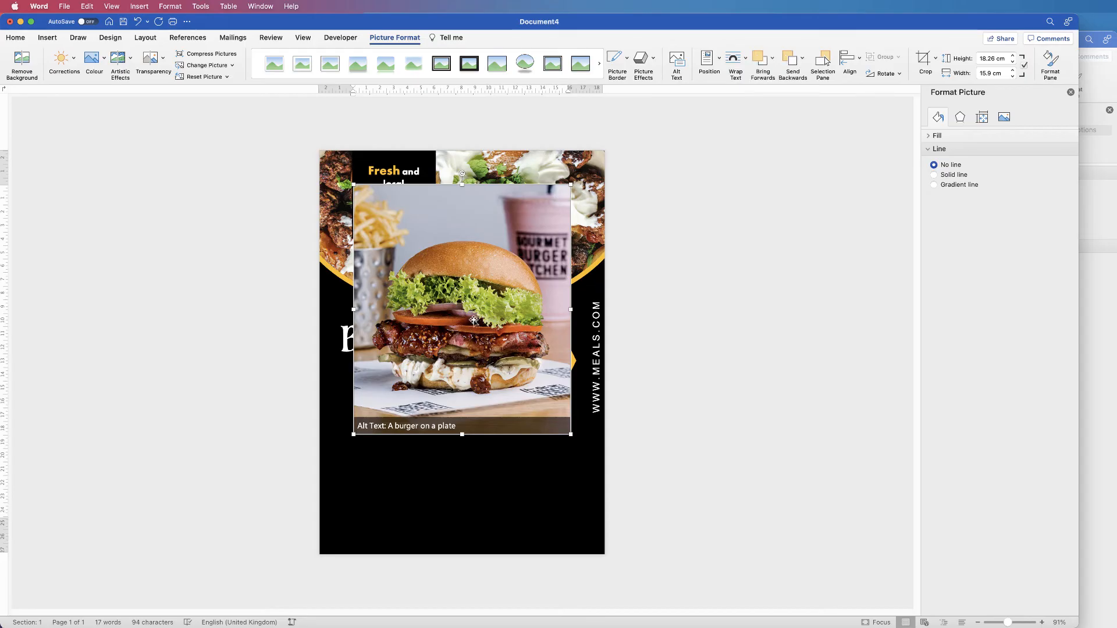
{"action": "left_click_drag", "start_coordinate": [473, 318], "coordinate": [476, 386]}
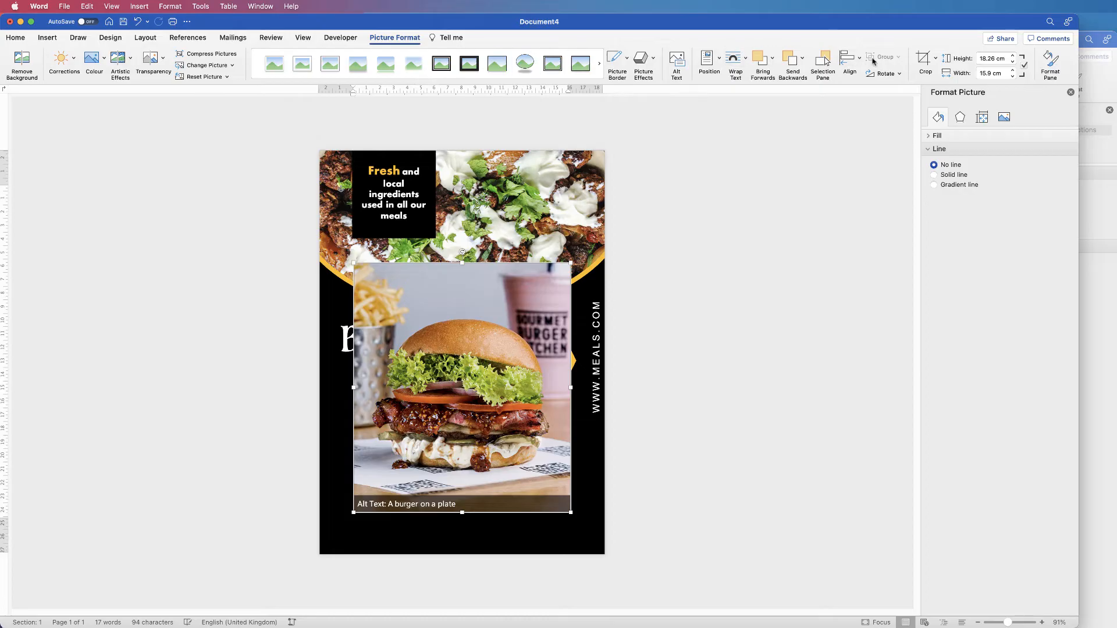
Crop the burger picture from a 1:1 ratio down to about 14.22 by 14.51 cm, repositioning the image so the burger is centred in the frame.
{"action": "left_click", "coordinate": [935, 59]}
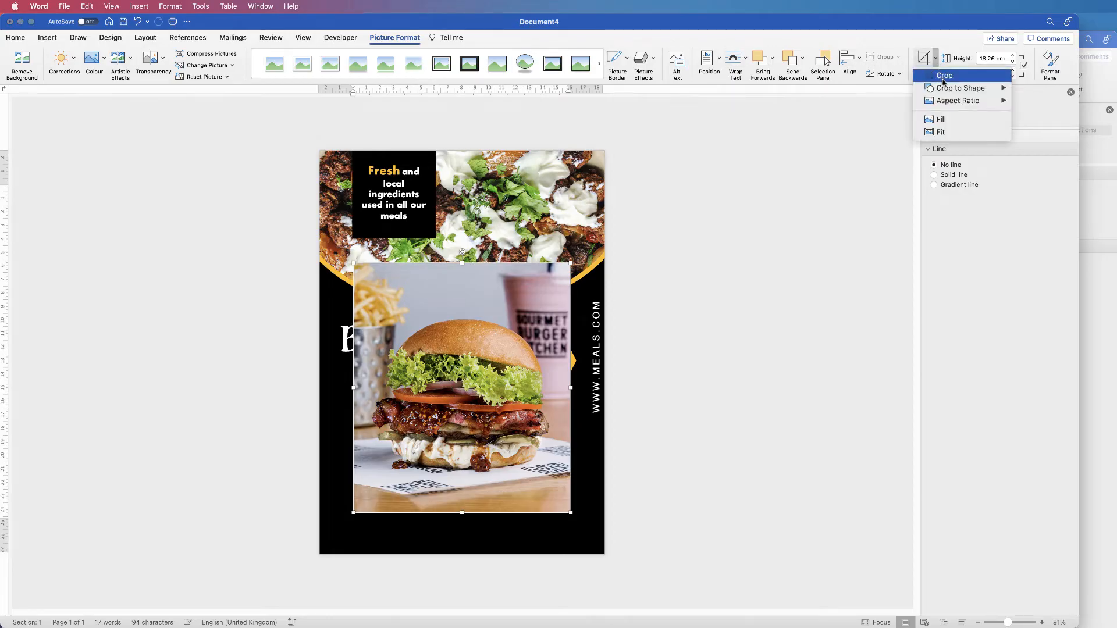
{"action": "mouse_move", "coordinate": [952, 103]}
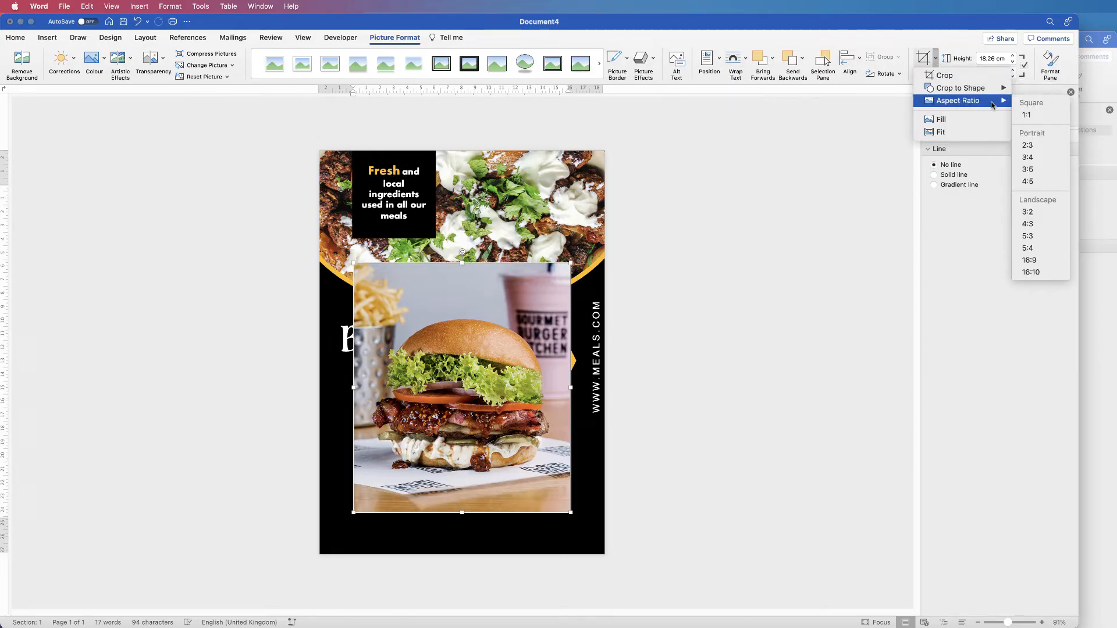
{"action": "left_click", "coordinate": [1026, 116]}
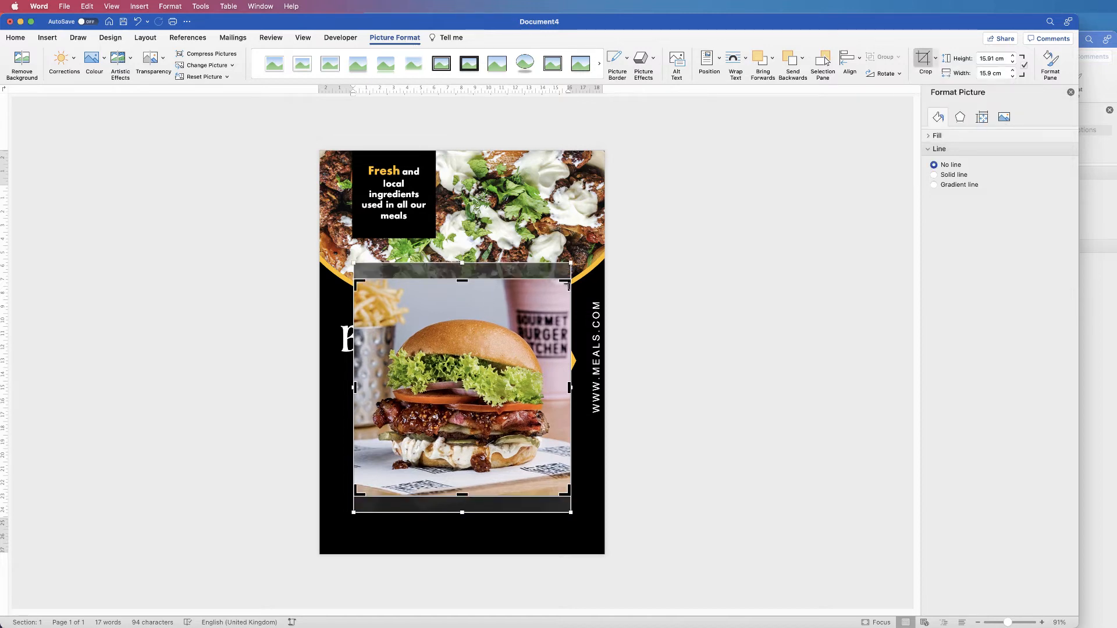
{"action": "left_click_drag", "start_coordinate": [566, 282], "coordinate": [551, 303]}
{"action": "left_click_drag", "start_coordinate": [470, 364], "coordinate": [459, 371]}
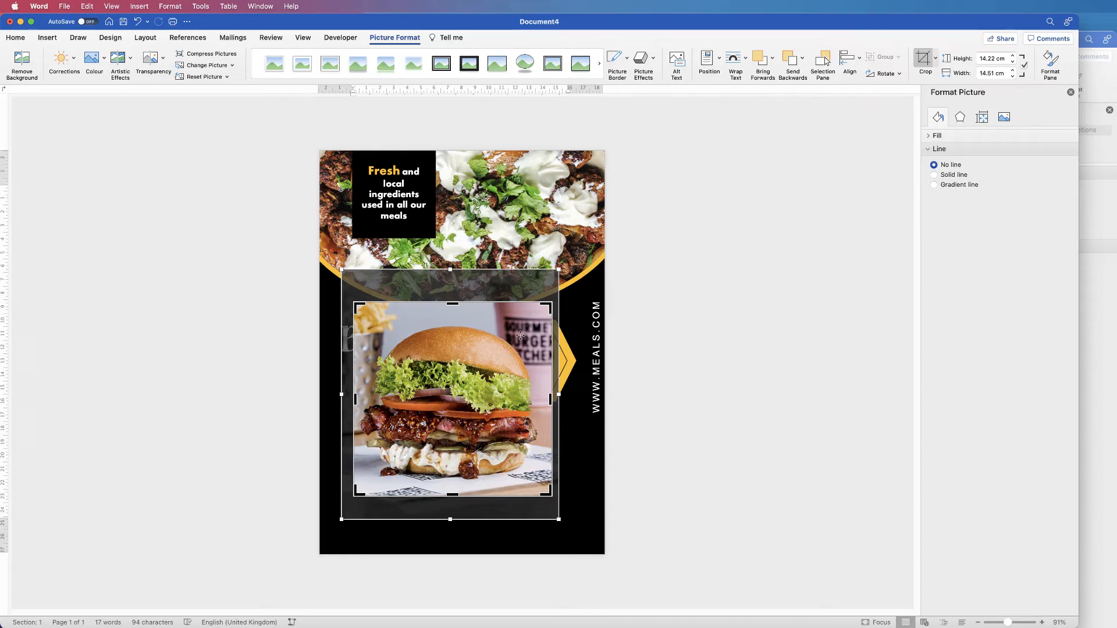
{"action": "key", "text": "Escape"}
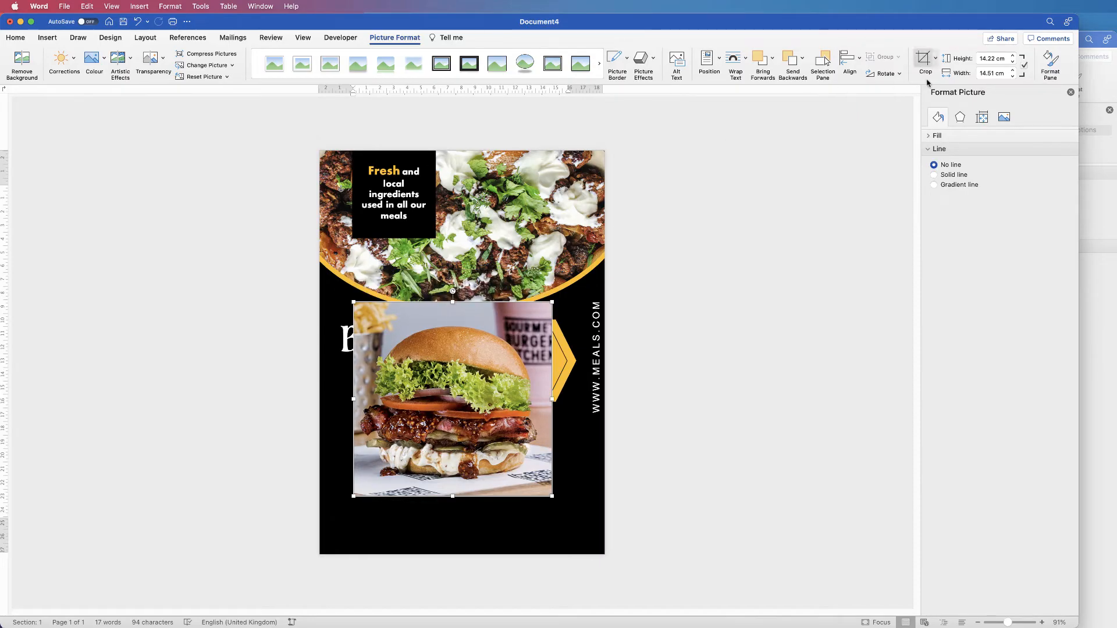
Try cropping the burger picture to an oval shape, and undo that crop.
{"action": "left_click", "coordinate": [936, 60]}
{"action": "mouse_move", "coordinate": [951, 88]}
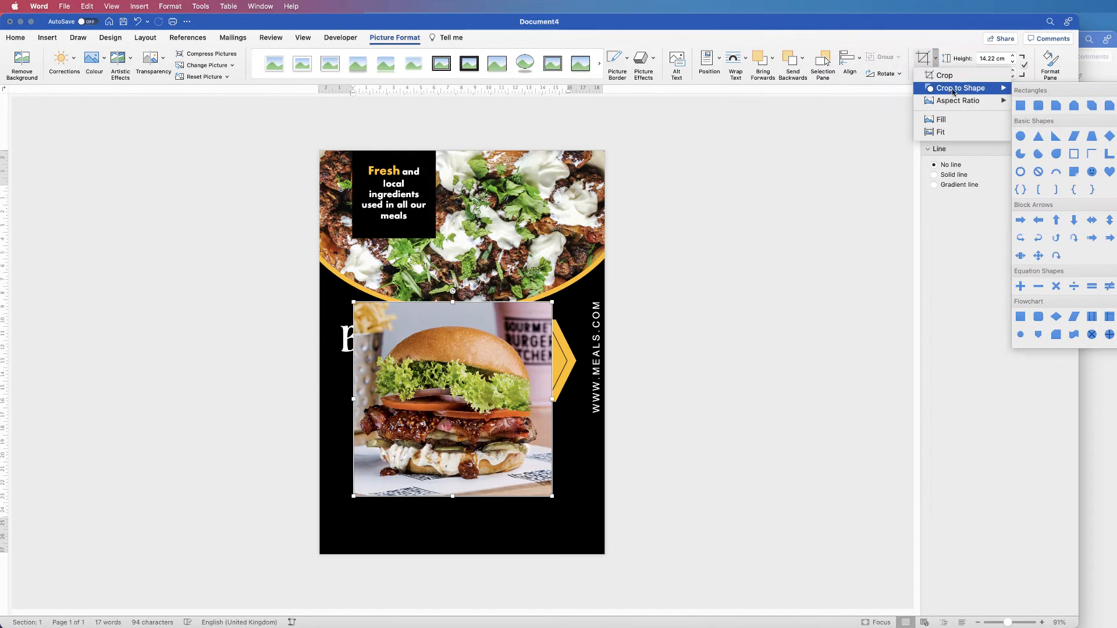
{"action": "left_click", "coordinate": [1021, 137]}
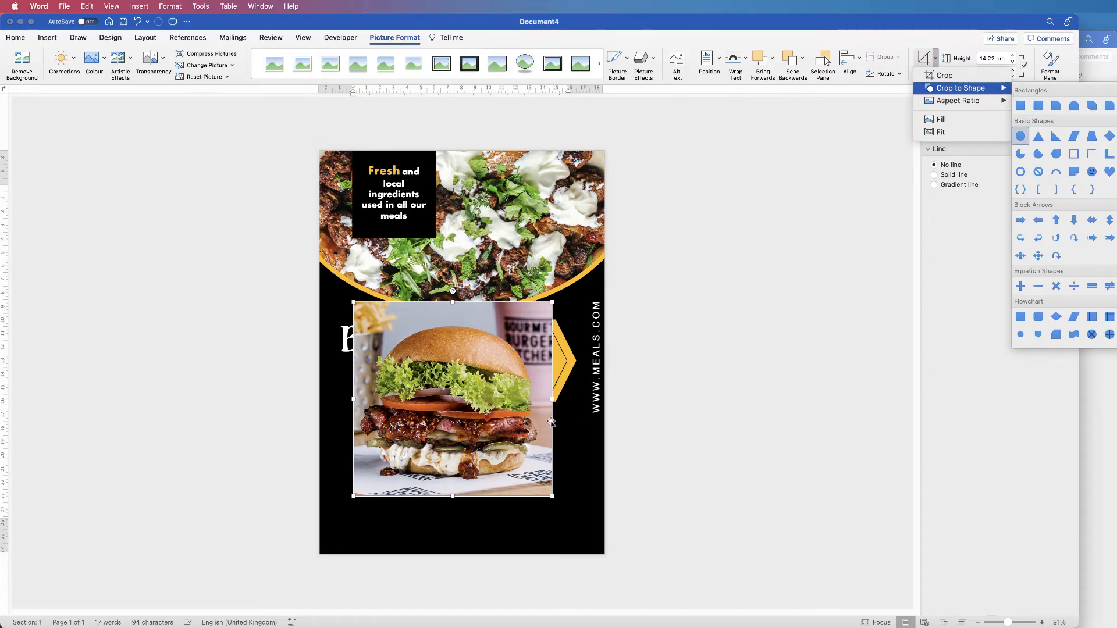
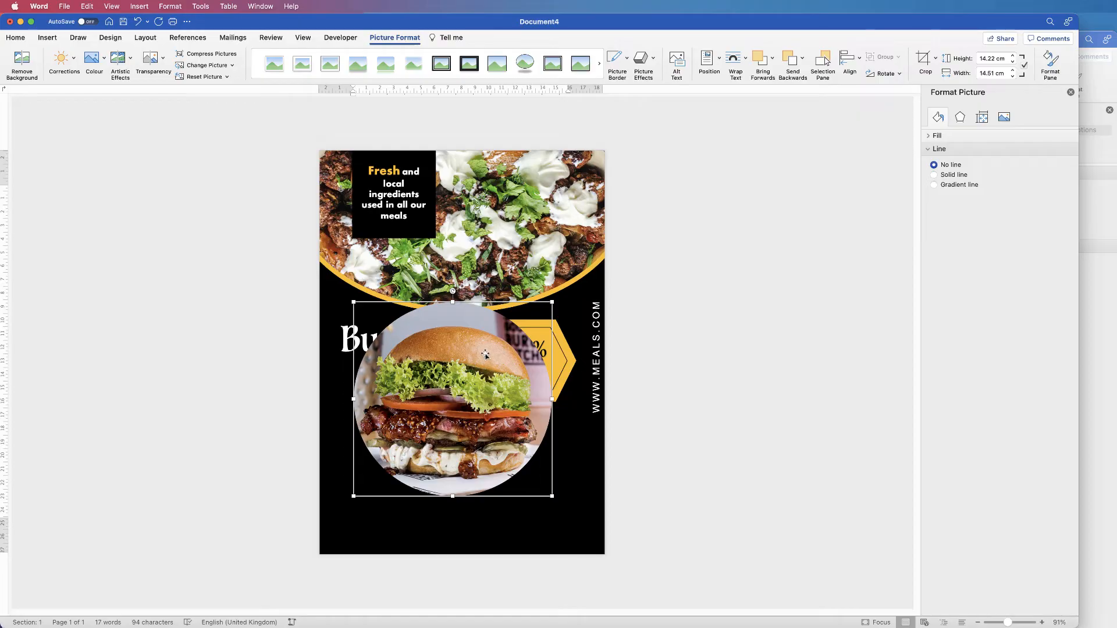
{"action": "key", "text": "super+z"}
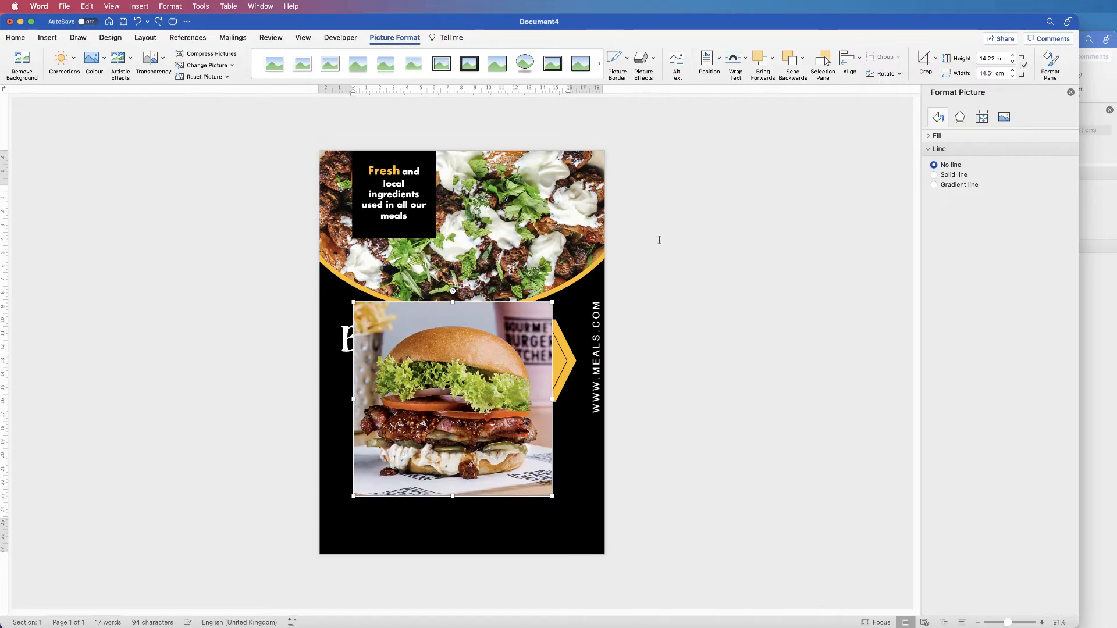
Crop the burger picture to an exact 1:1 square aspect ratio.
{"action": "left_click", "coordinate": [936, 58]}
{"action": "mouse_move", "coordinate": [954, 103]}
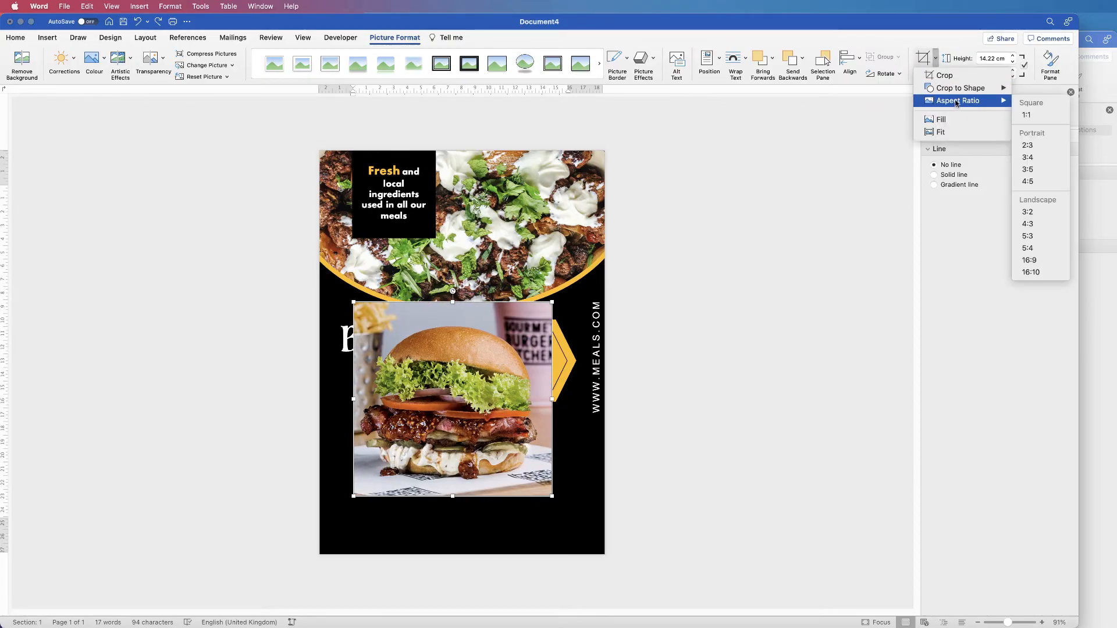
{"action": "left_click", "coordinate": [1022, 115]}
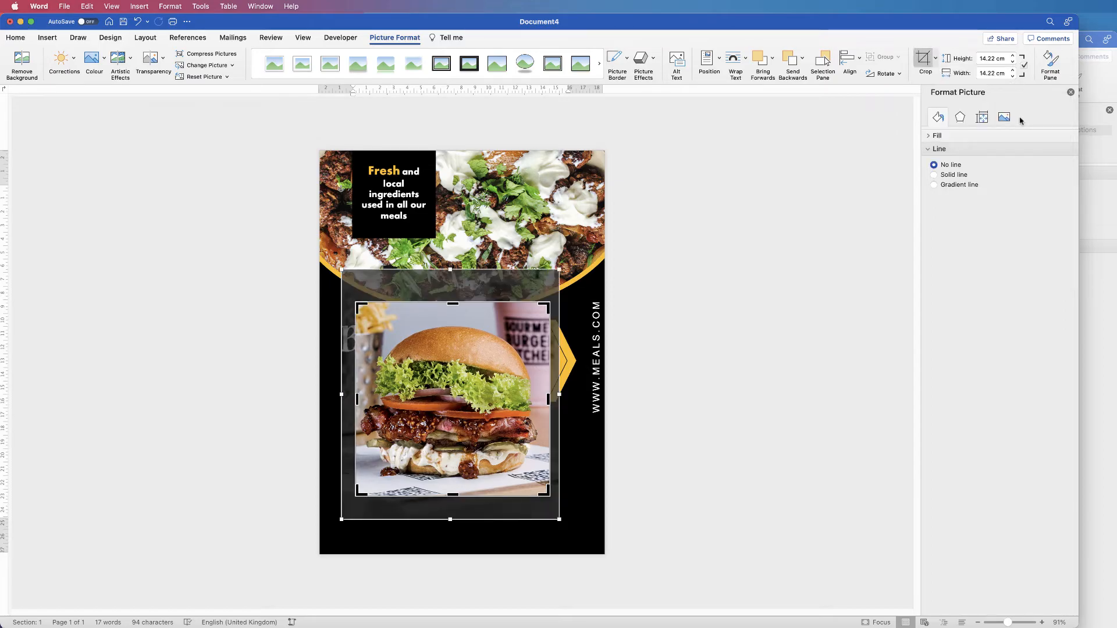
{"action": "left_click", "coordinate": [924, 58]}
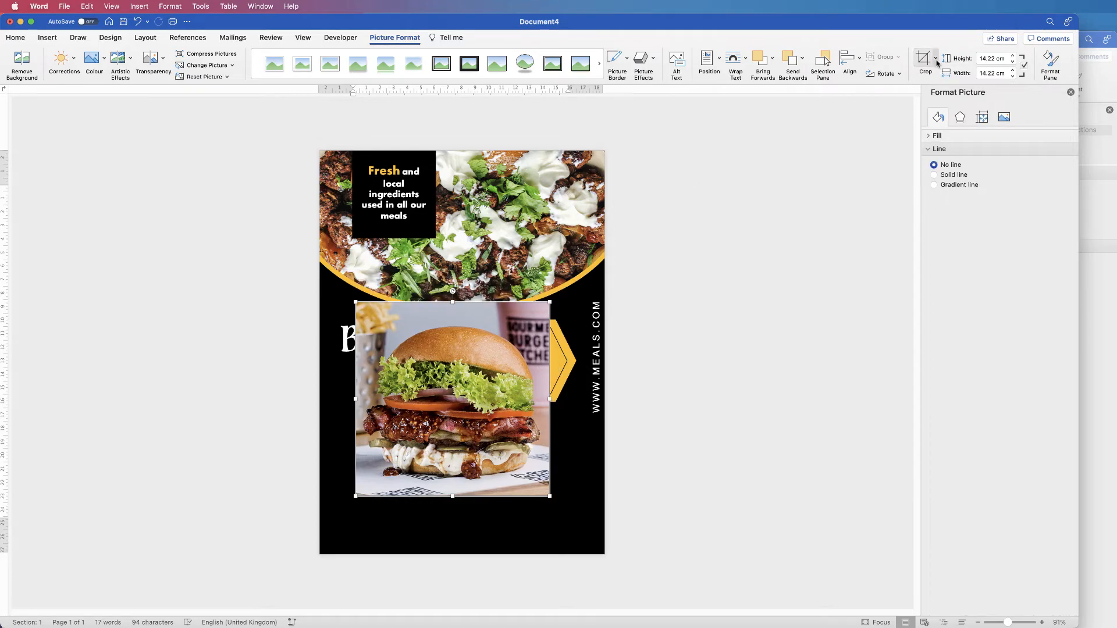
Crop the square burger picture to the oval shape to make it a circle.
{"action": "left_click", "coordinate": [936, 58]}
{"action": "mouse_move", "coordinate": [966, 88]}
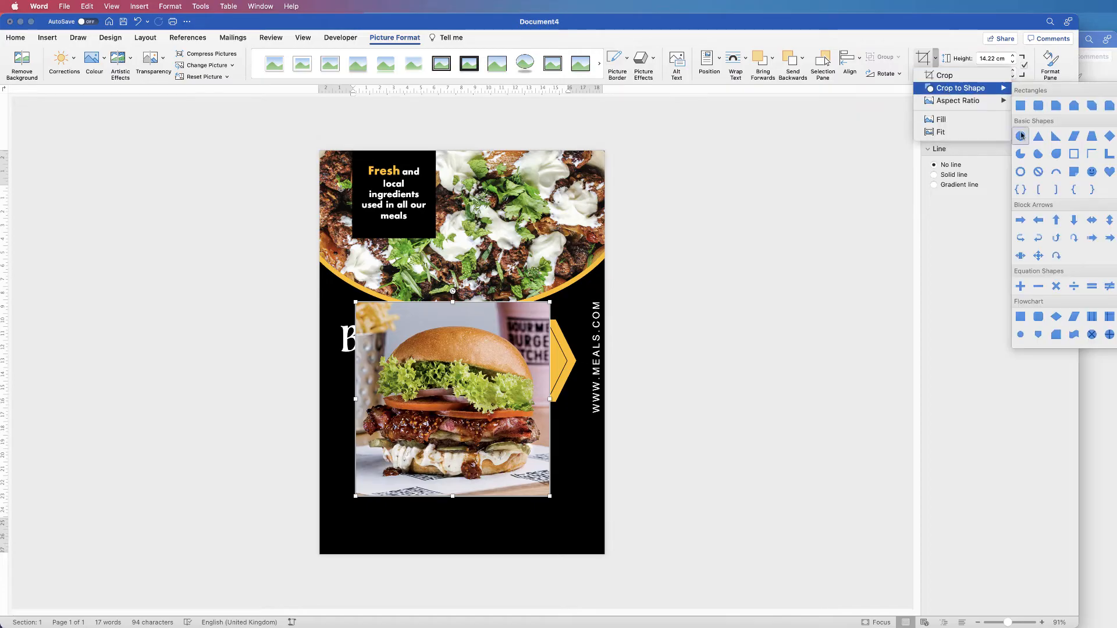
{"action": "left_click", "coordinate": [1020, 138]}
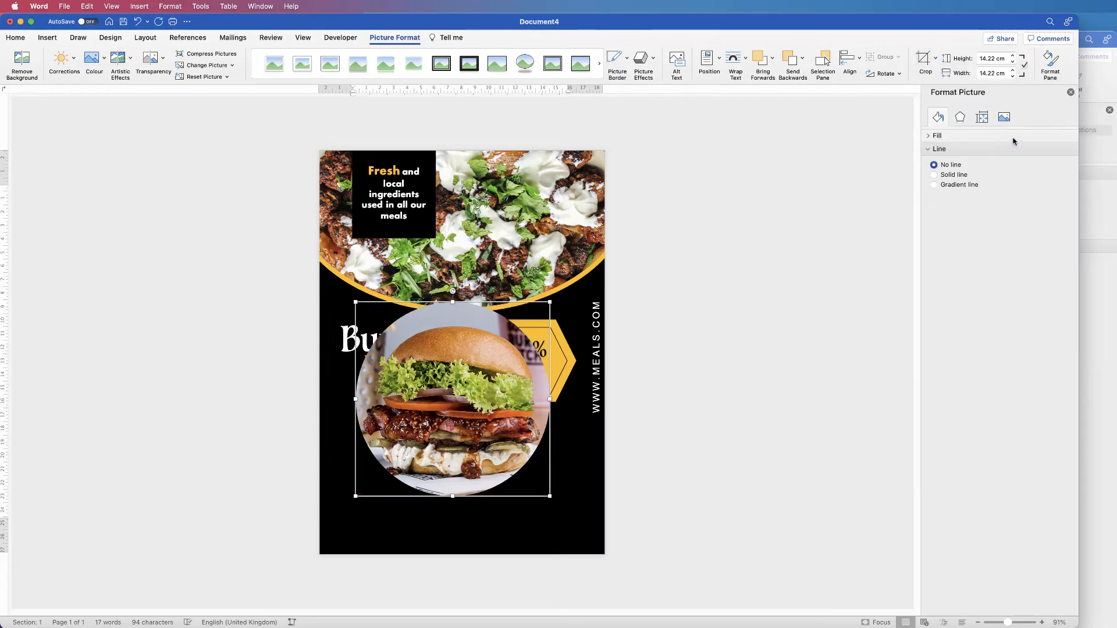
Set the circular burger picture's height to 5 cm and move it below the Burger Heaven title.
{"action": "left_click", "coordinate": [994, 59]}
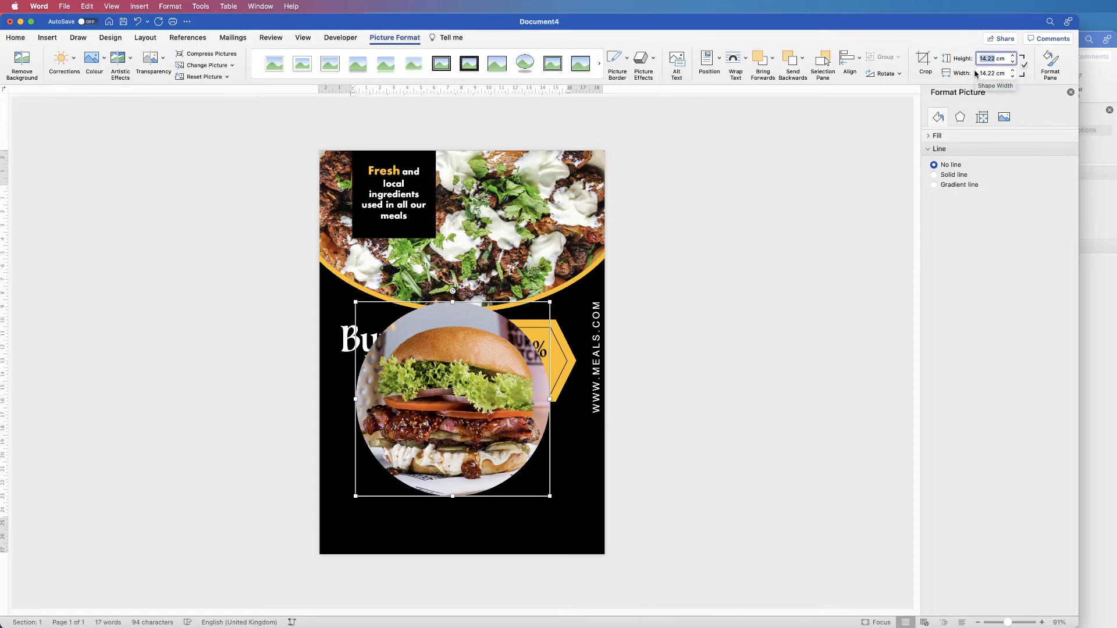
{"action": "type", "text": "5"}
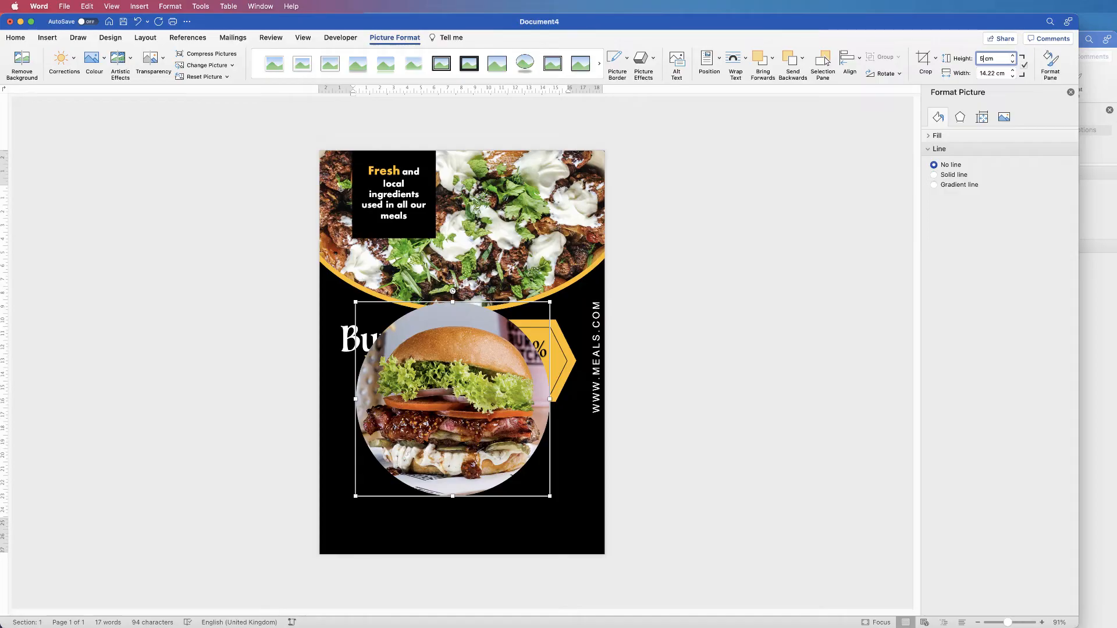
{"action": "key", "text": "Return"}
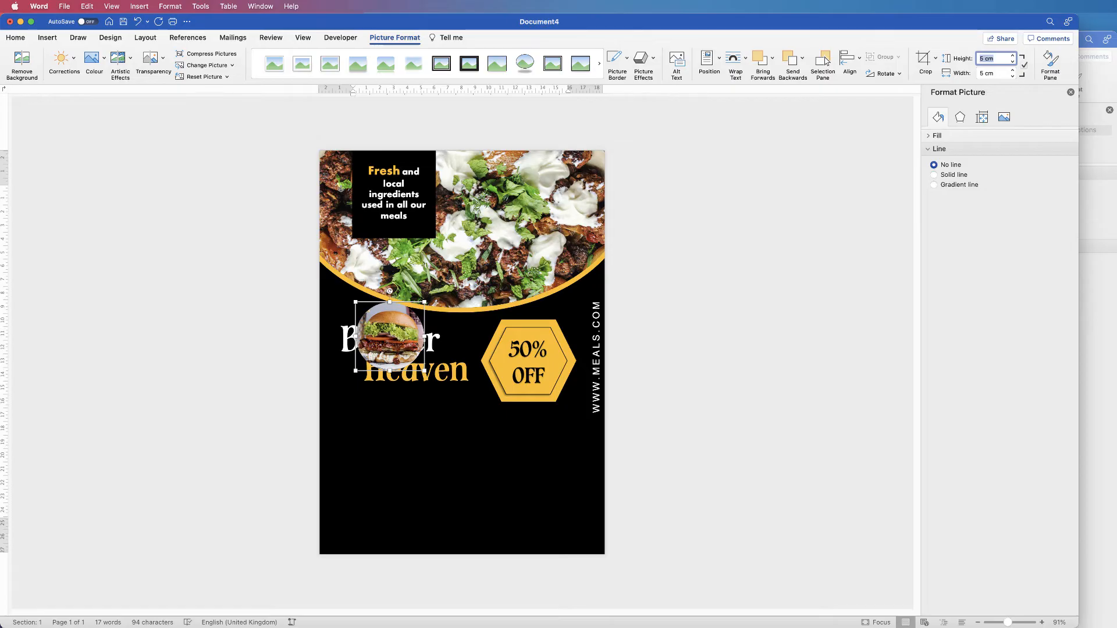
{"action": "left_click_drag", "start_coordinate": [399, 341], "coordinate": [406, 449]}
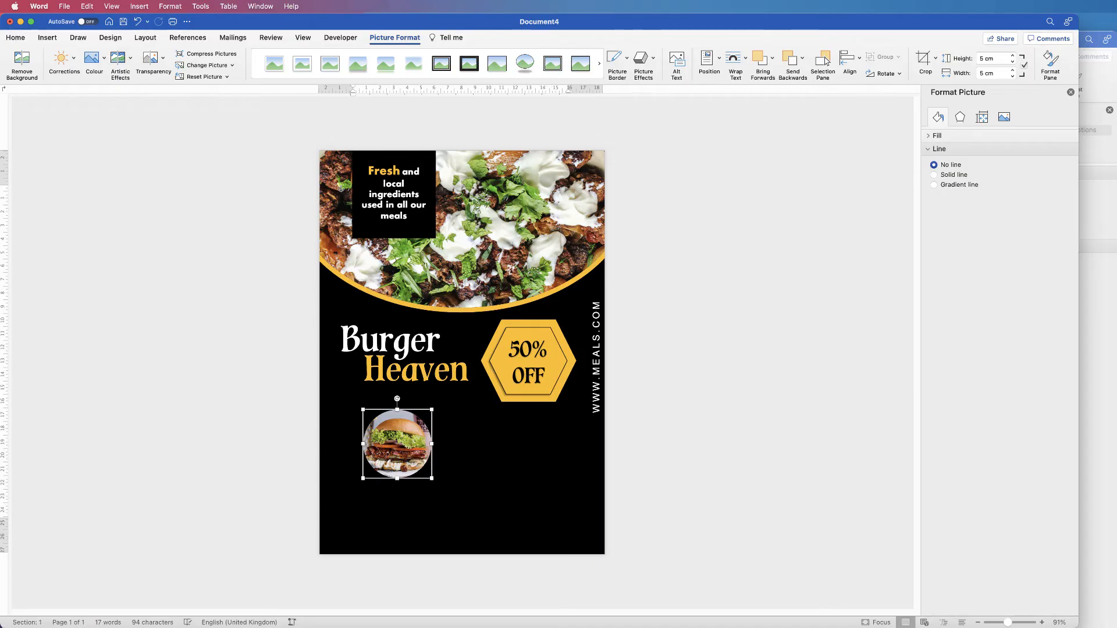
Give the circular burger picture a solid gold outline 10 pt wide and nudge it slightly left on the page.
{"action": "left_click", "coordinate": [376, 397]}
{"action": "left_click", "coordinate": [934, 175]}
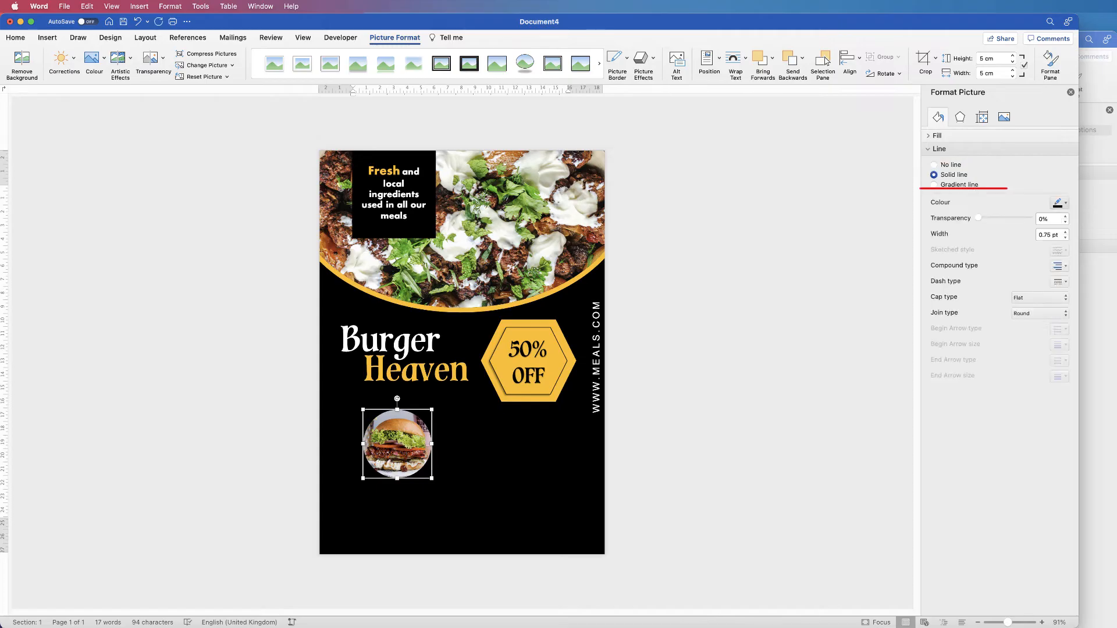
{"action": "left_click", "coordinate": [1062, 203]}
{"action": "left_click", "coordinate": [1059, 331]}
{"action": "left_click_drag", "start_coordinate": [1040, 235], "coordinate": [1059, 235]}
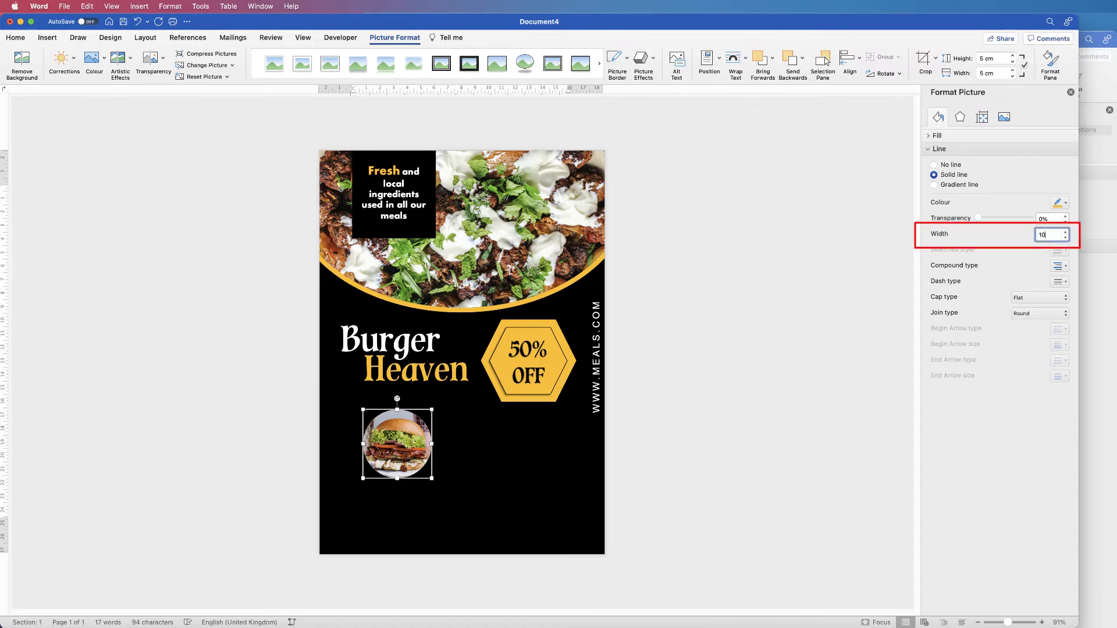
{"action": "key", "text": "Return"}
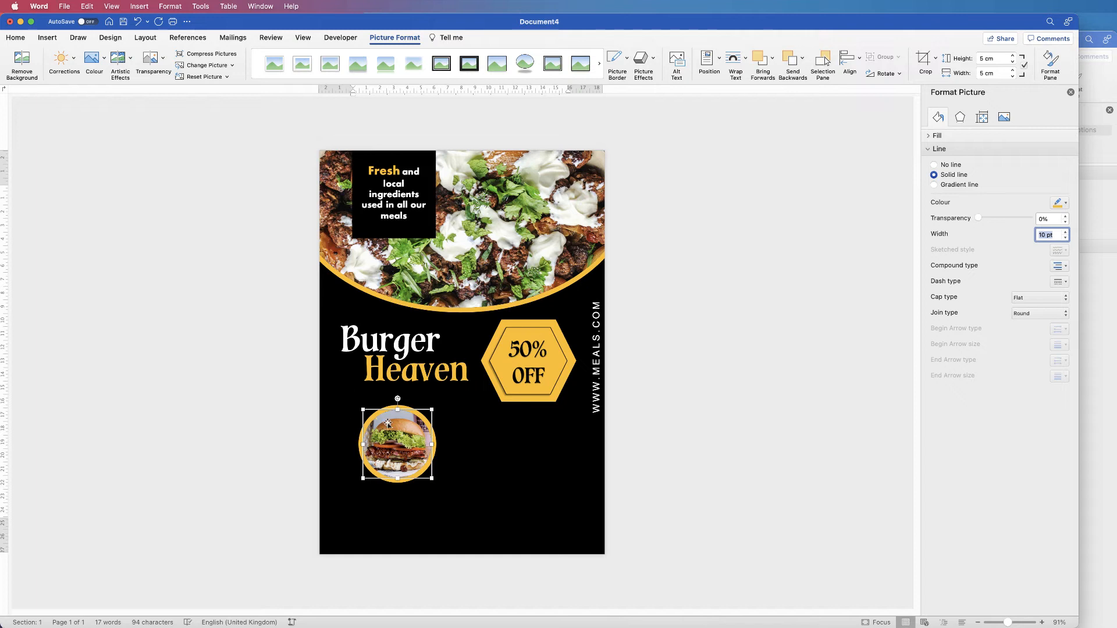
{"action": "left_click_drag", "start_coordinate": [416, 452], "coordinate": [405, 453]}
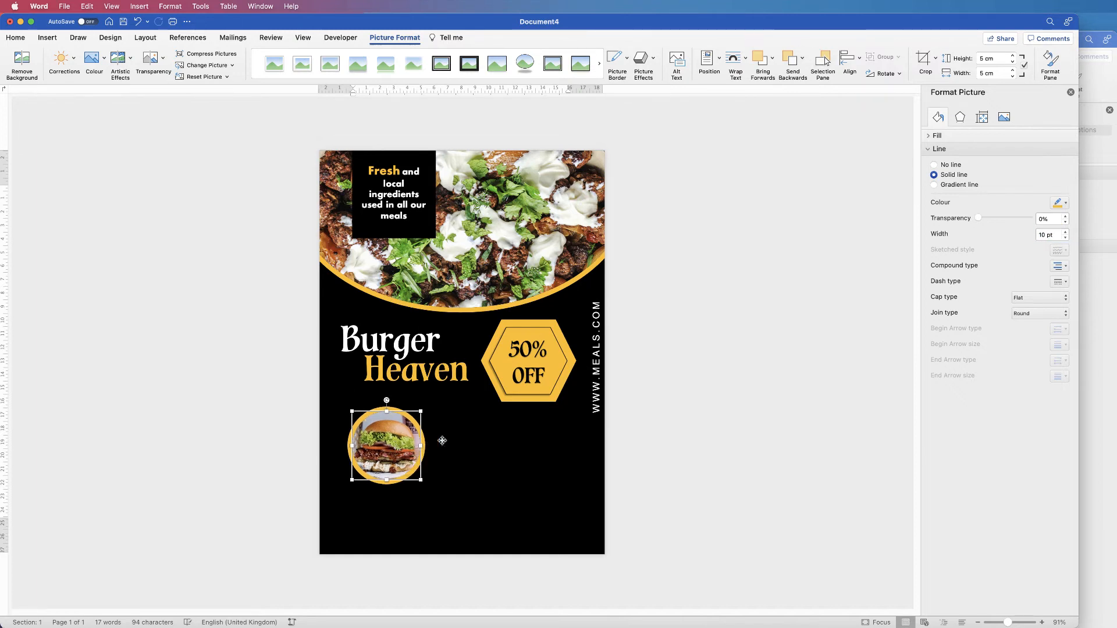
Insert the picture Meat.jpg from the Food folder.
{"action": "left_click", "coordinate": [442, 440]}
{"action": "left_click", "coordinate": [59, 44]}
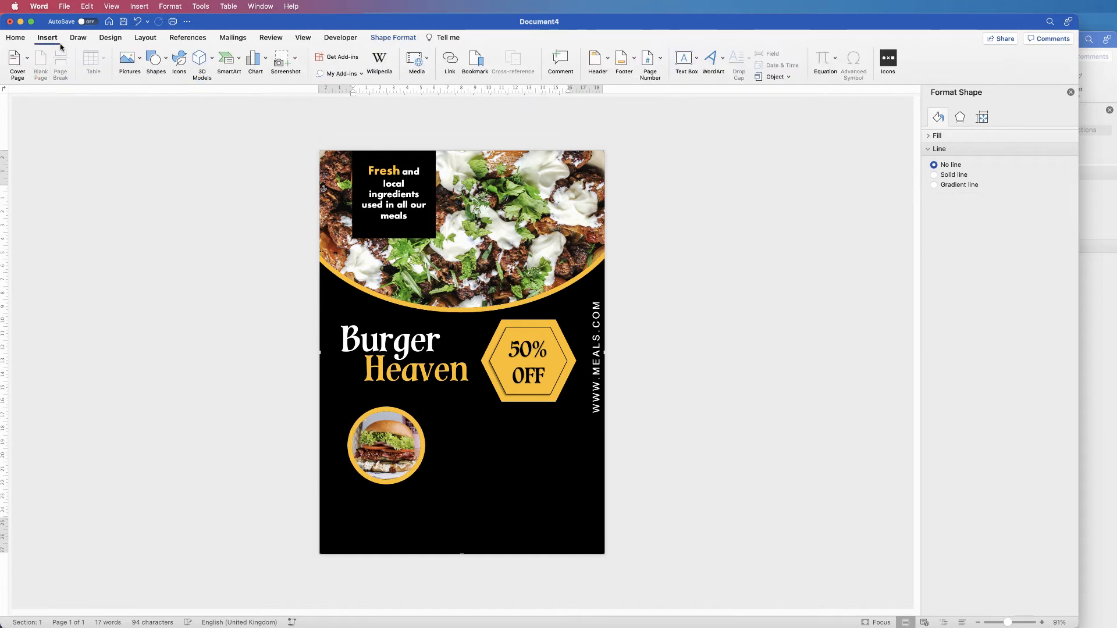
{"action": "left_click", "coordinate": [165, 66]}
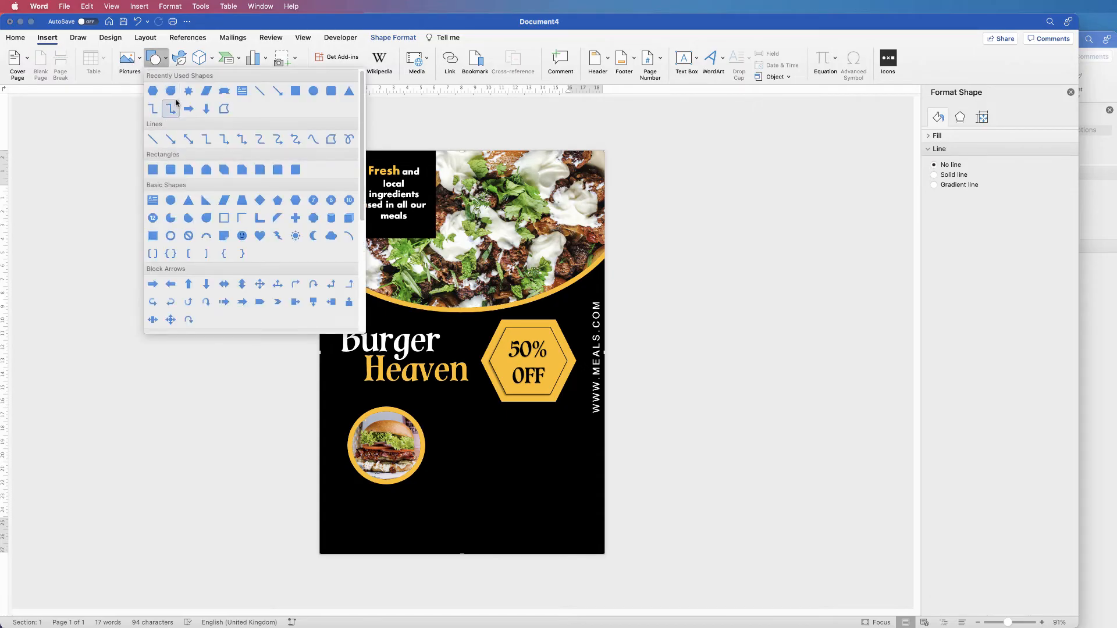
{"action": "left_click", "coordinate": [139, 61]}
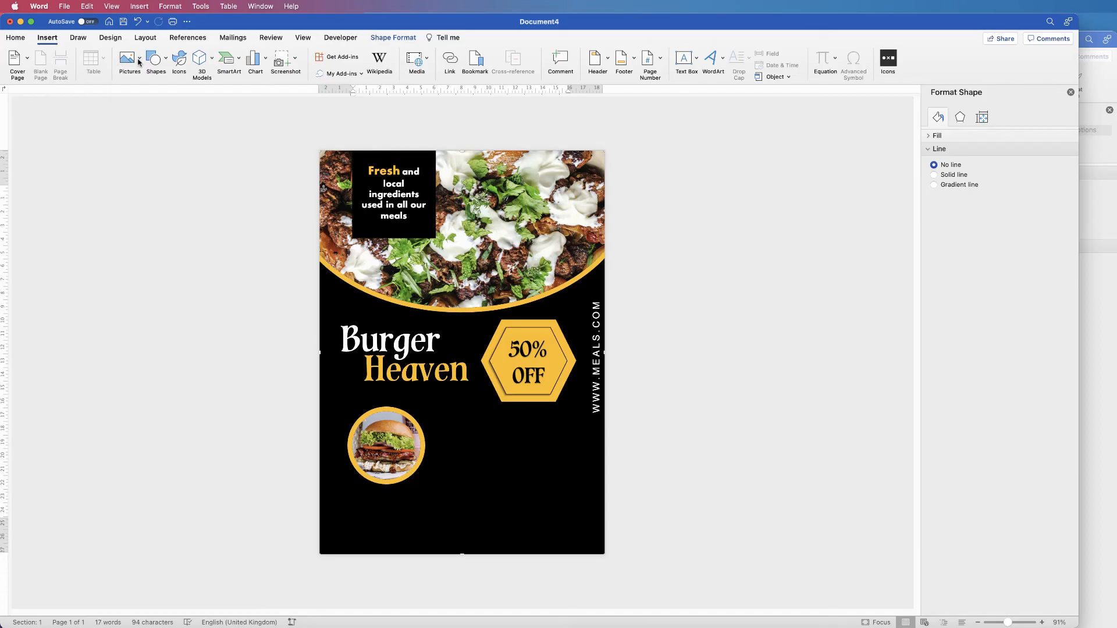
{"action": "left_click", "coordinate": [139, 61]}
{"action": "left_click", "coordinate": [146, 90]}
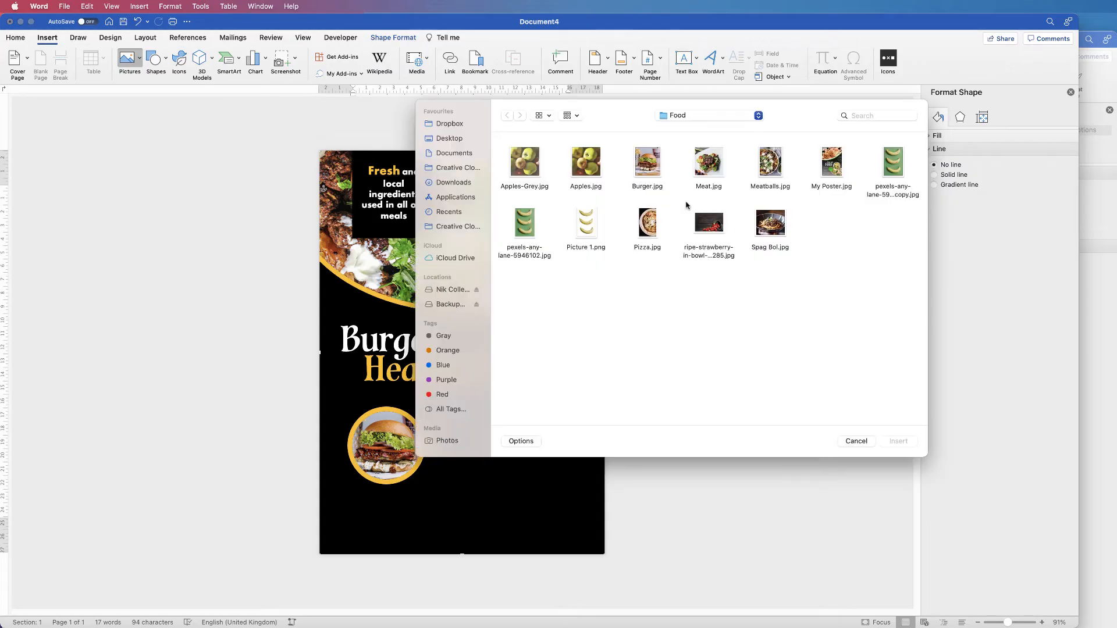
{"action": "left_click", "coordinate": [708, 181]}
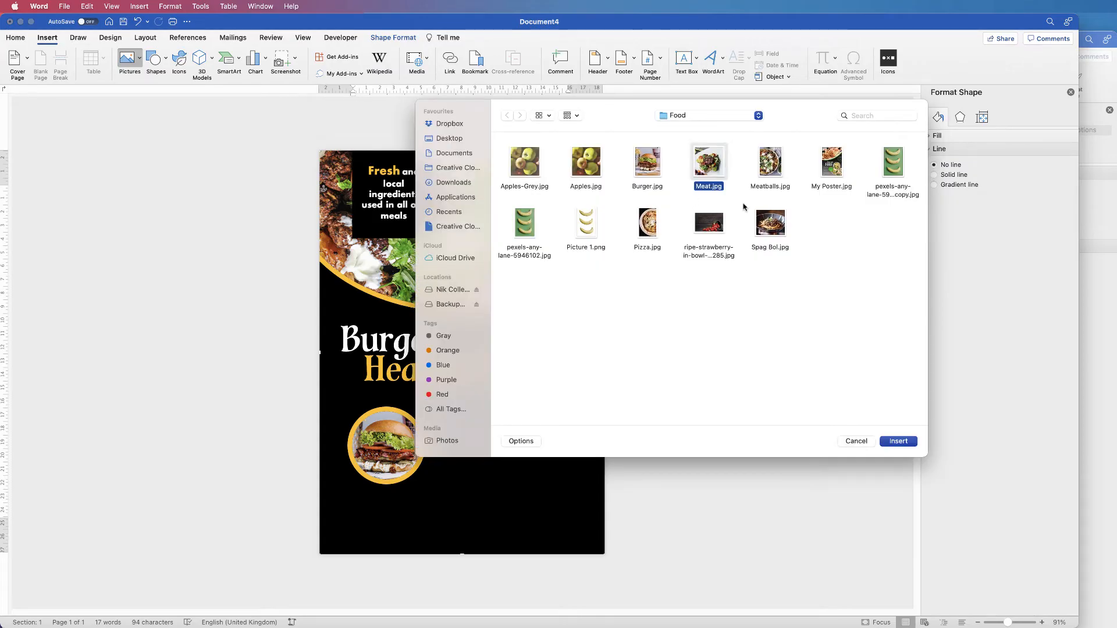
{"action": "left_click", "coordinate": [904, 442]}
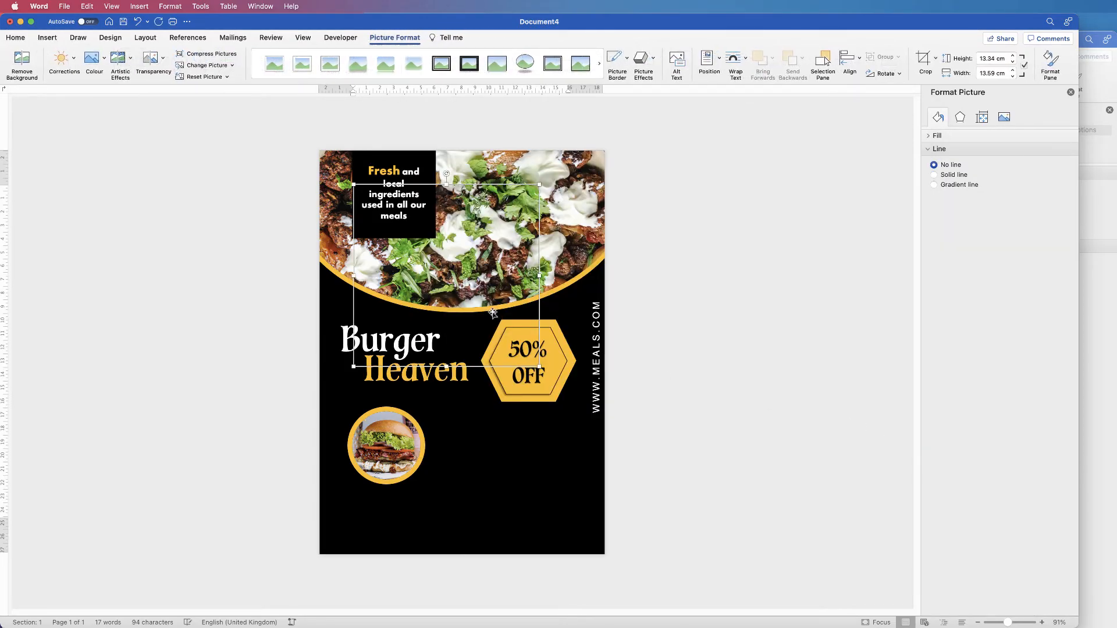
Set the meat picture's text wrapping to In Front of Text and move it down over the title area.
{"action": "left_click", "coordinate": [735, 58]}
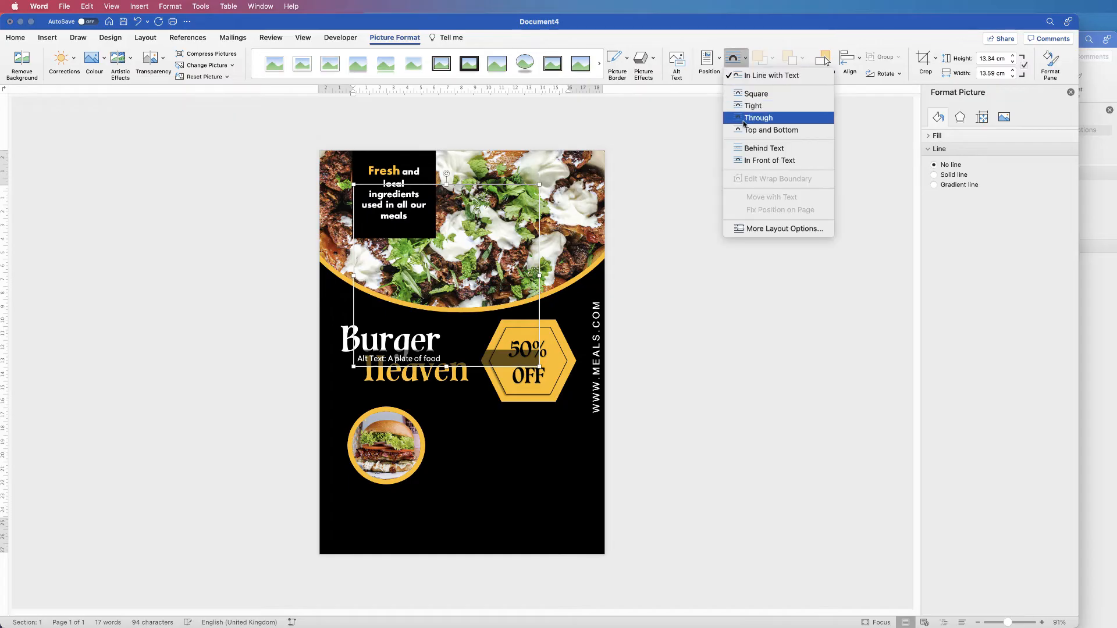
{"action": "left_click", "coordinate": [758, 165]}
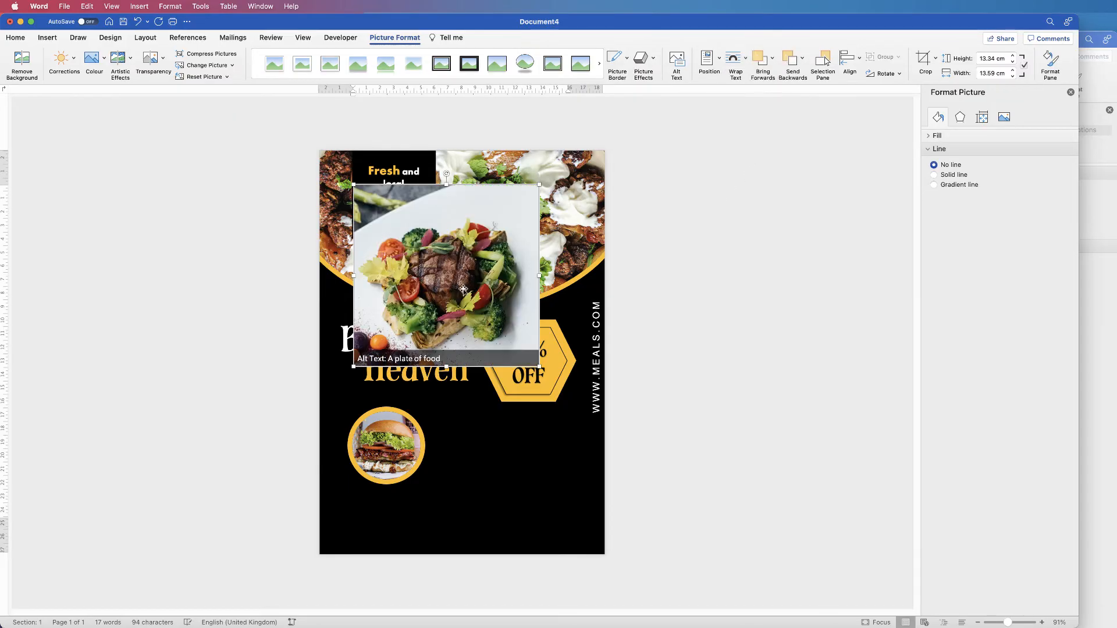
{"action": "left_click_drag", "start_coordinate": [463, 297], "coordinate": [505, 397]}
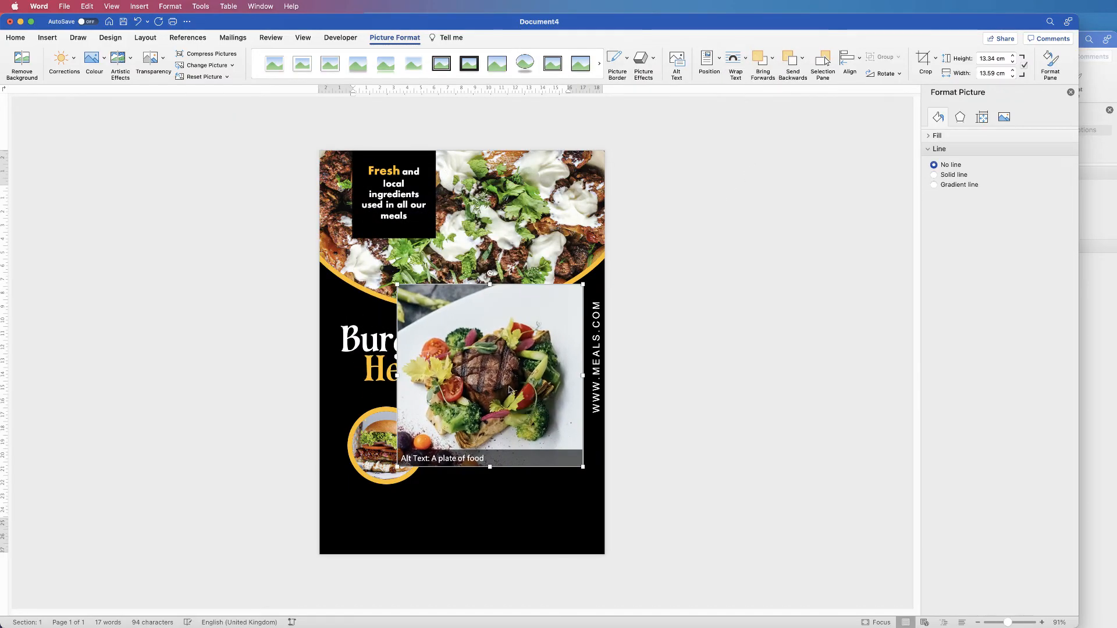
Crop the meat picture to a 1:1 aspect ratio, trying and undoing a tighter crop from its upper edge.
{"action": "left_click", "coordinate": [936, 58]}
{"action": "mouse_move", "coordinate": [956, 103]}
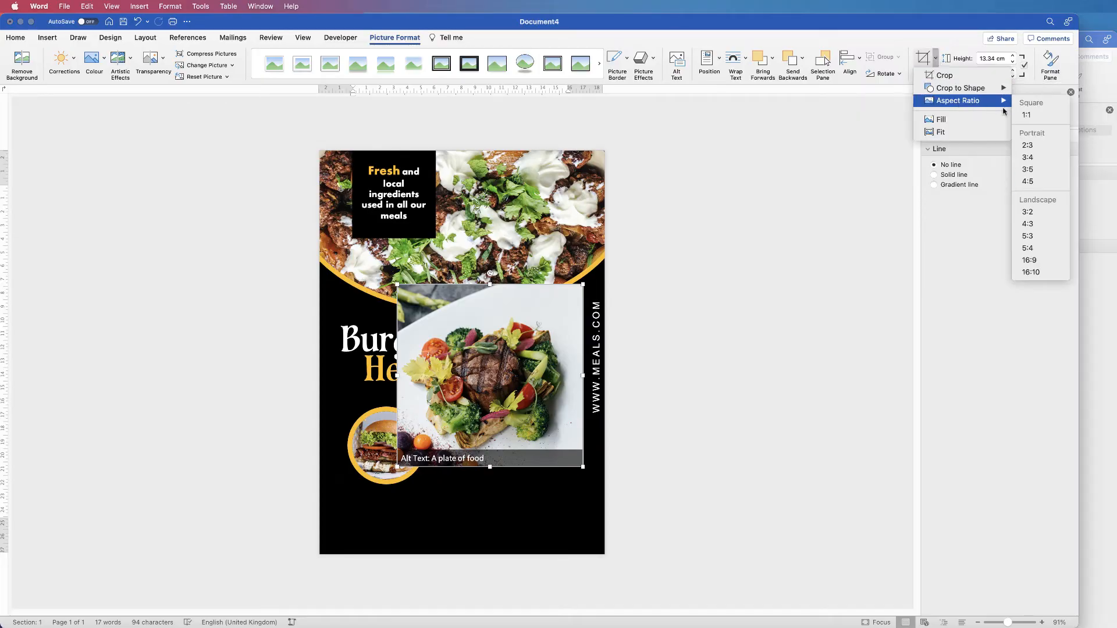
{"action": "left_click", "coordinate": [1026, 114]}
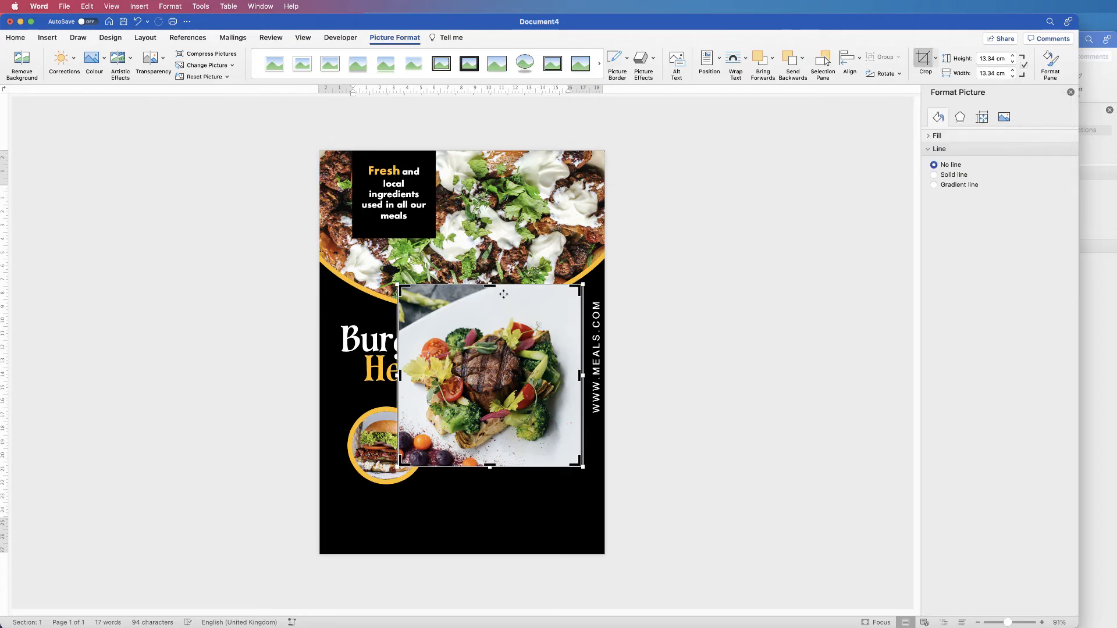
{"action": "left_click_drag", "start_coordinate": [489, 287], "coordinate": [488, 305]}
{"action": "key", "text": "super+z"}
{"action": "mouse_move", "coordinate": [580, 286]}
{"action": "left_mouse_down"}
{"action": "mouse_move", "coordinate": [523, 330]}
{"action": "mouse_move", "coordinate": [522, 315]}
{"action": "mouse_move", "coordinate": [550, 297]}
{"action": "mouse_move", "coordinate": [573, 326]}
{"action": "mouse_move", "coordinate": [514, 316]}
{"action": "mouse_move", "coordinate": [558, 287]}
{"action": "mouse_move", "coordinate": [573, 303]}
{"action": "mouse_move", "coordinate": [556, 310]}
{"action": "mouse_move", "coordinate": [569, 289]}
{"action": "mouse_move", "coordinate": [580, 306]}
{"action": "mouse_move", "coordinate": [545, 300]}
{"action": "mouse_move", "coordinate": [582, 285]}
{"action": "left_mouse_up"}
{"action": "key", "text": "Escape"}
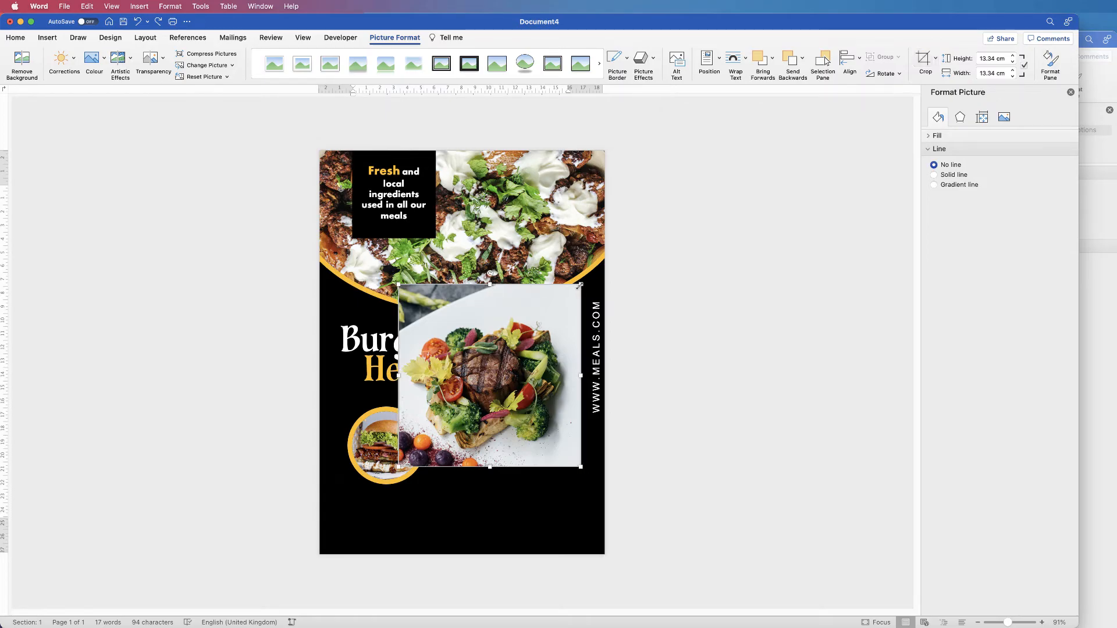
Tighten the meat picture's 1:1 crop to about 11 cm square and centre the plate of food inside it.
{"action": "left_click", "coordinate": [935, 57]}
{"action": "mouse_move", "coordinate": [951, 102]}
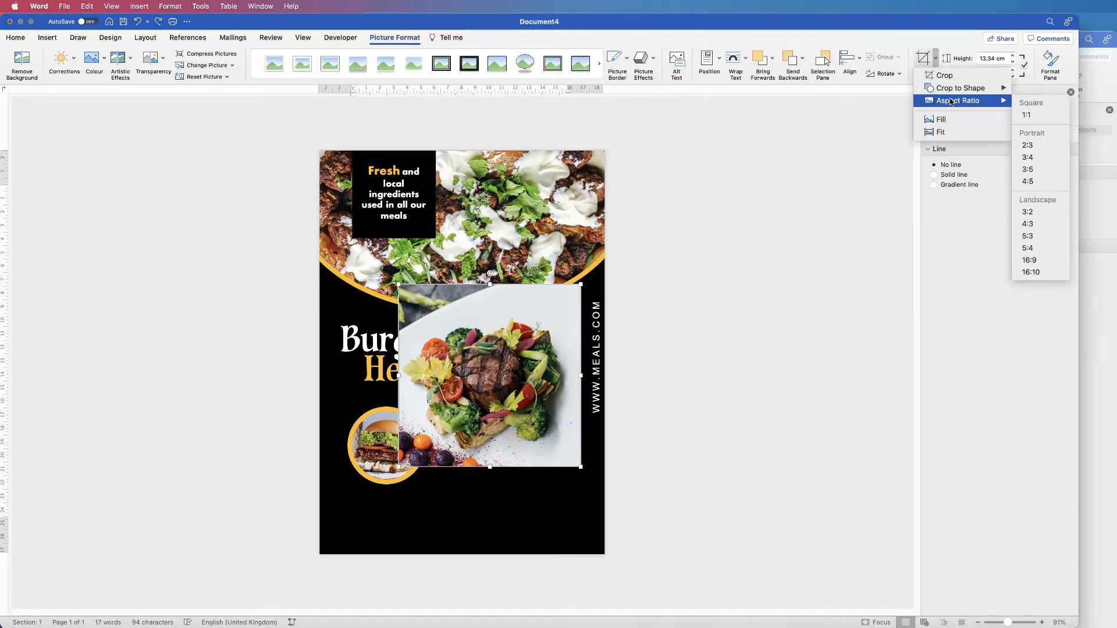
{"action": "left_click", "coordinate": [1026, 115]}
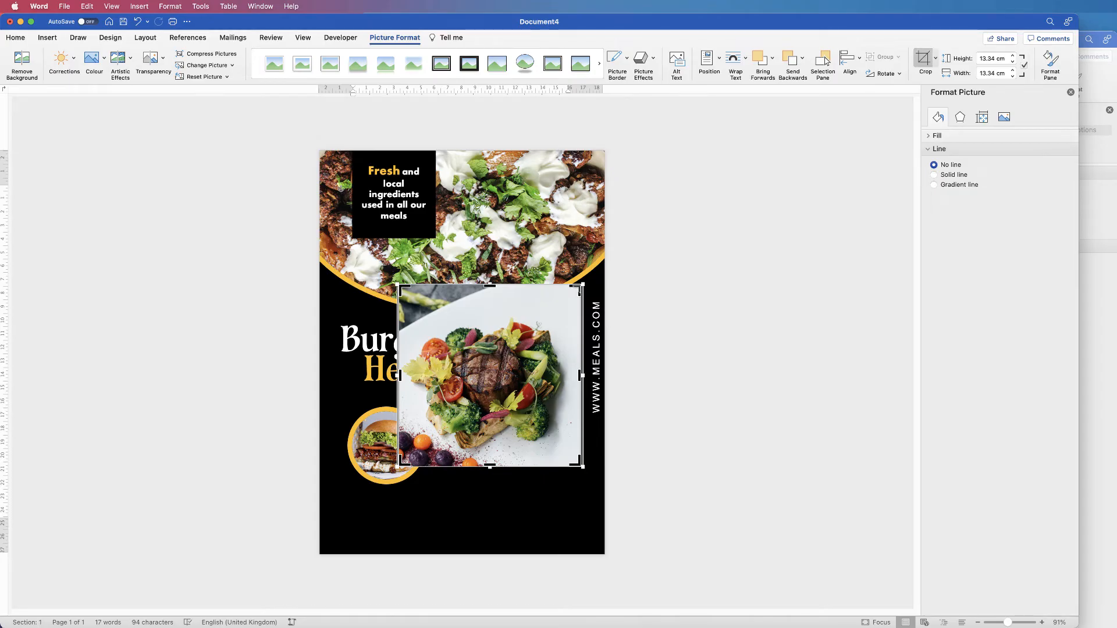
{"action": "left_click_drag", "start_coordinate": [580, 287], "coordinate": [549, 317]}
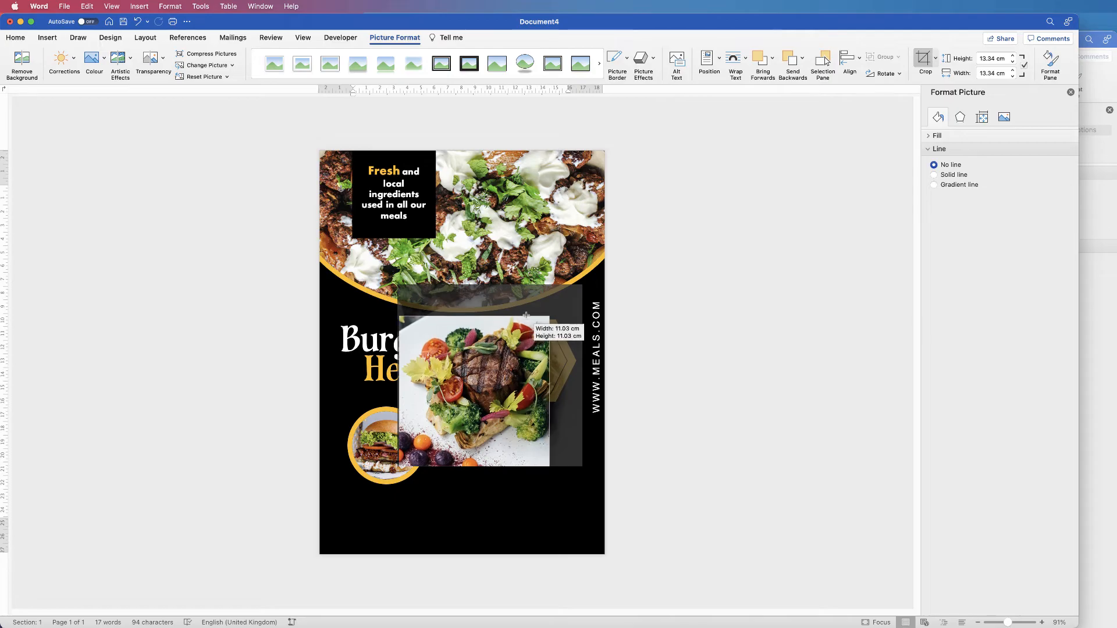
{"action": "left_click_drag", "start_coordinate": [505, 371], "coordinate": [489, 384]}
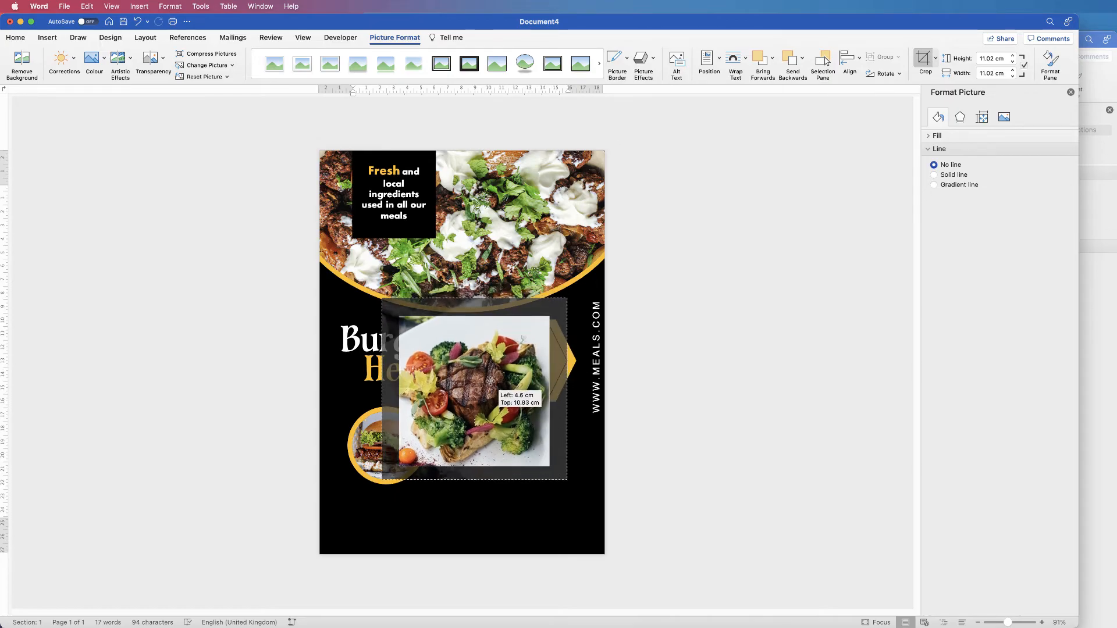
{"action": "left_click", "coordinate": [922, 60]}
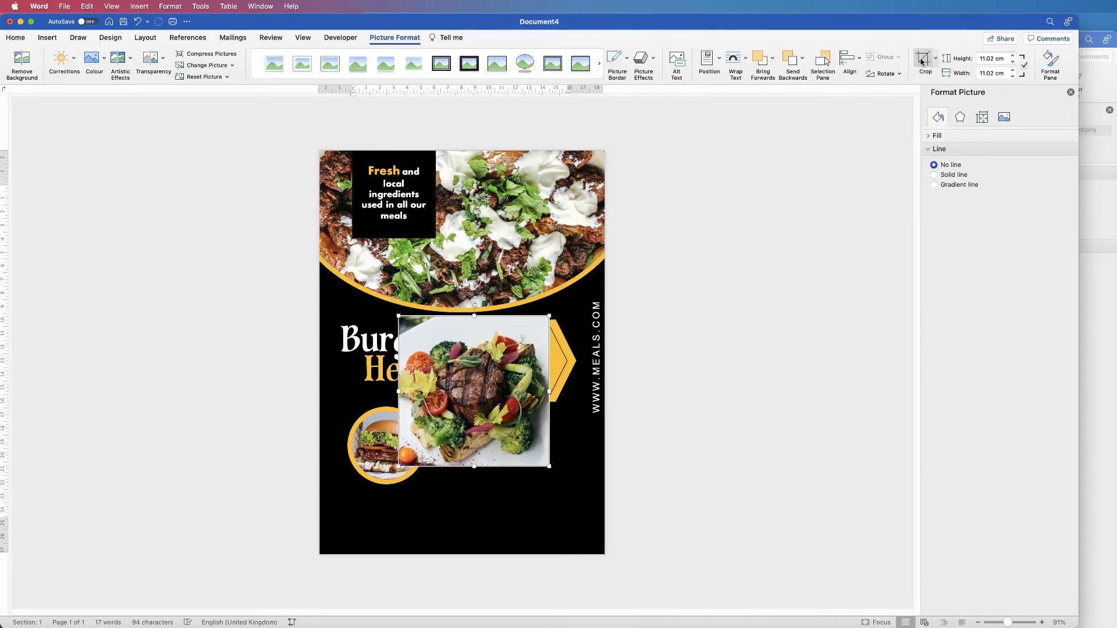
Crop the square meat picture to the oval shape to make it a circle.
{"action": "left_click", "coordinate": [936, 59]}
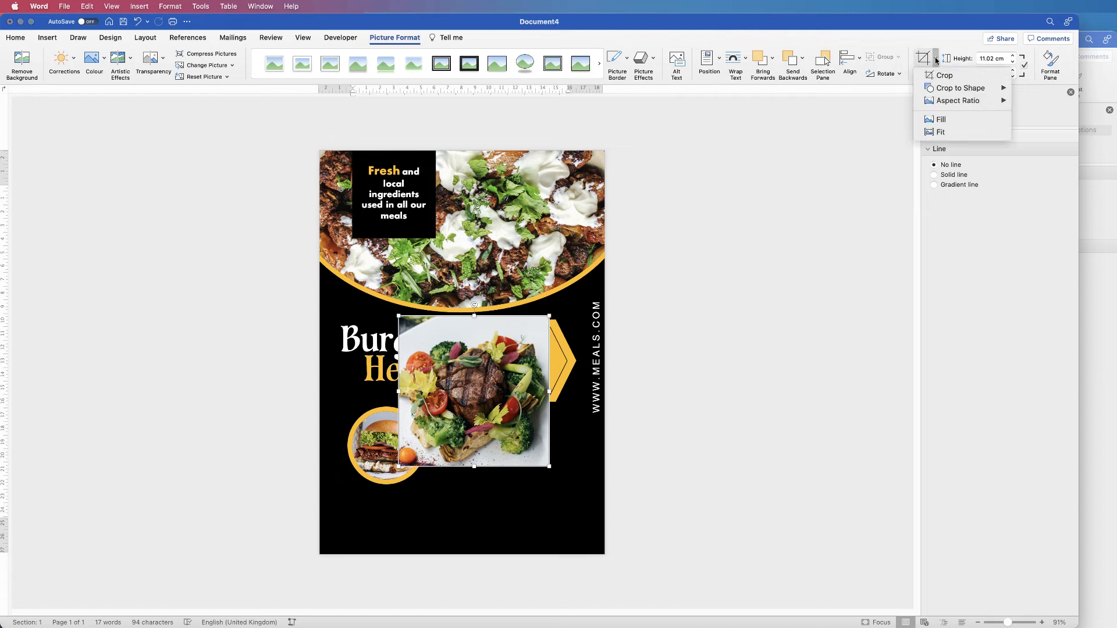
{"action": "mouse_move", "coordinate": [959, 92]}
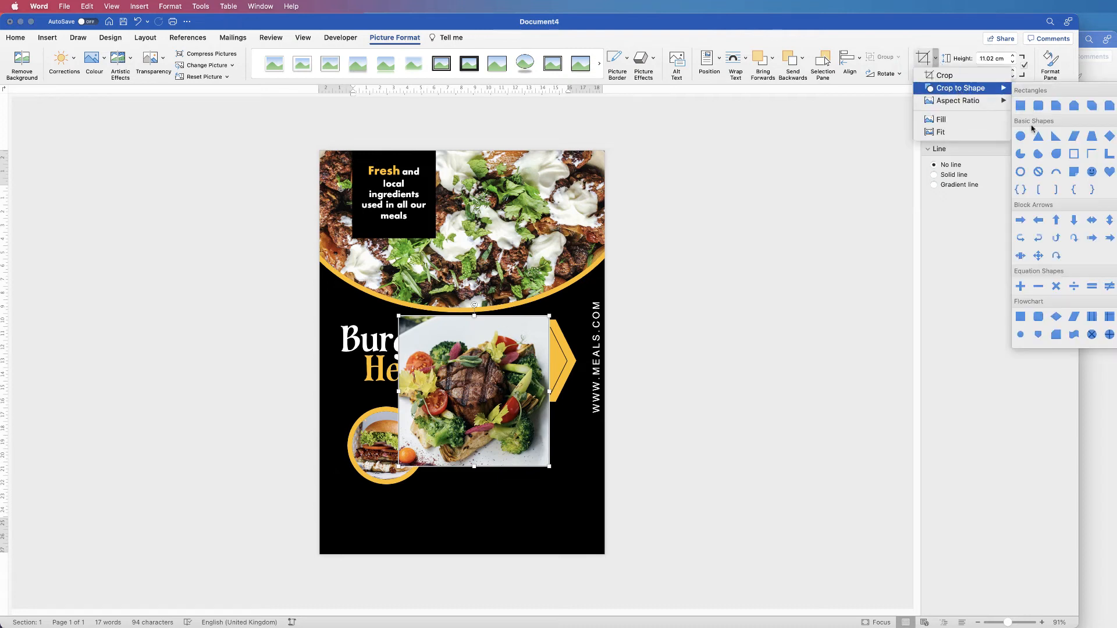
{"action": "left_click", "coordinate": [1020, 137]}
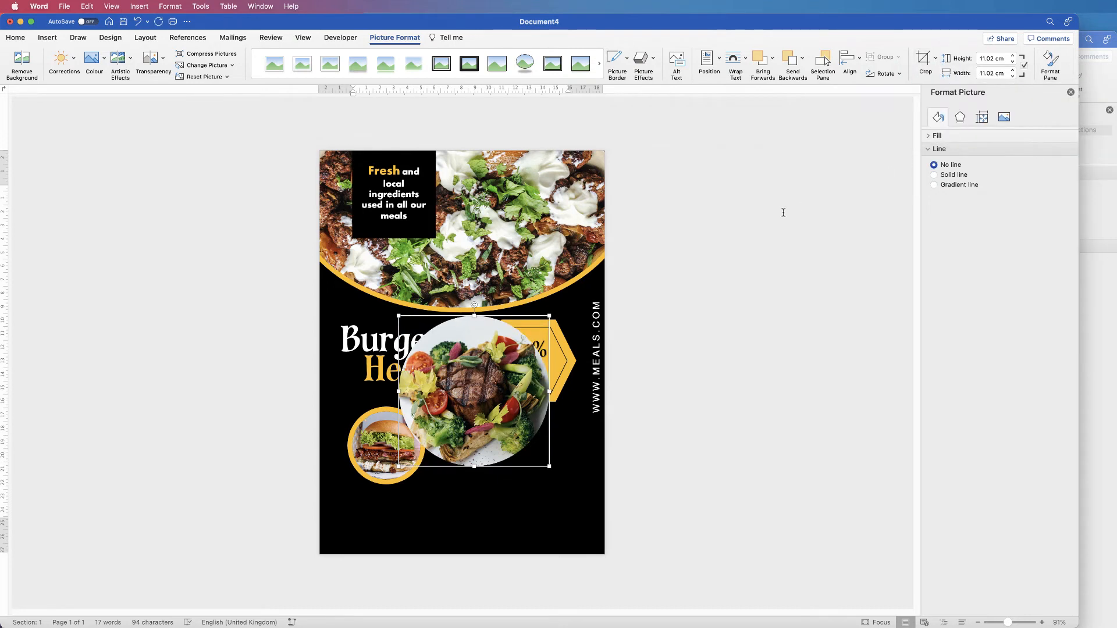
Give the circular meat picture a solid outline in the recent gold colour, 10 pt wide.
{"action": "left_click", "coordinate": [934, 176]}
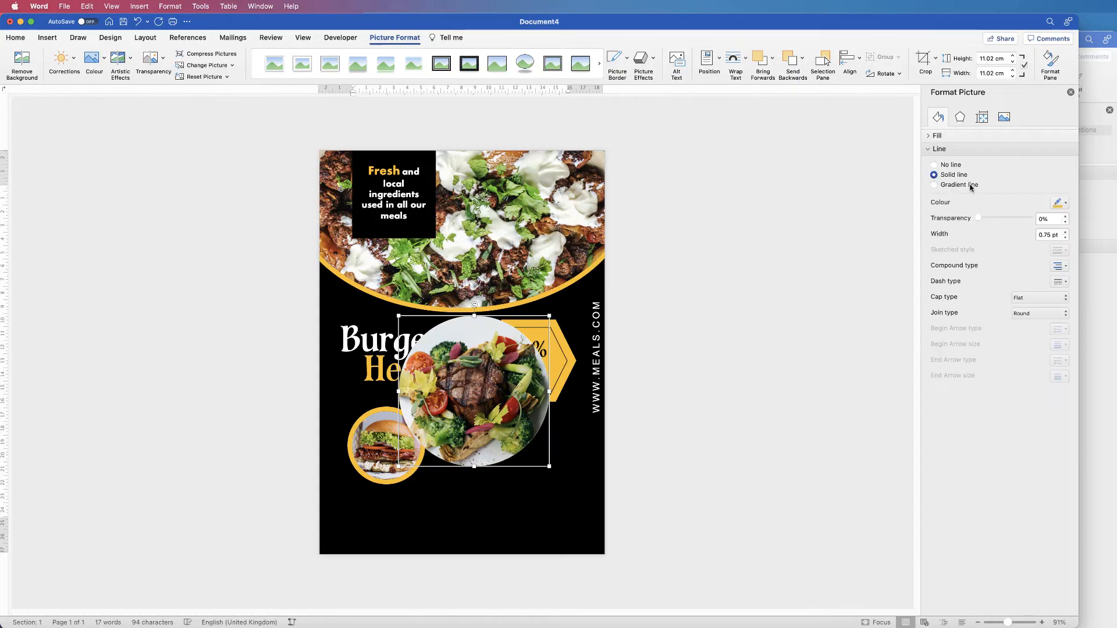
{"action": "left_click", "coordinate": [1057, 203]}
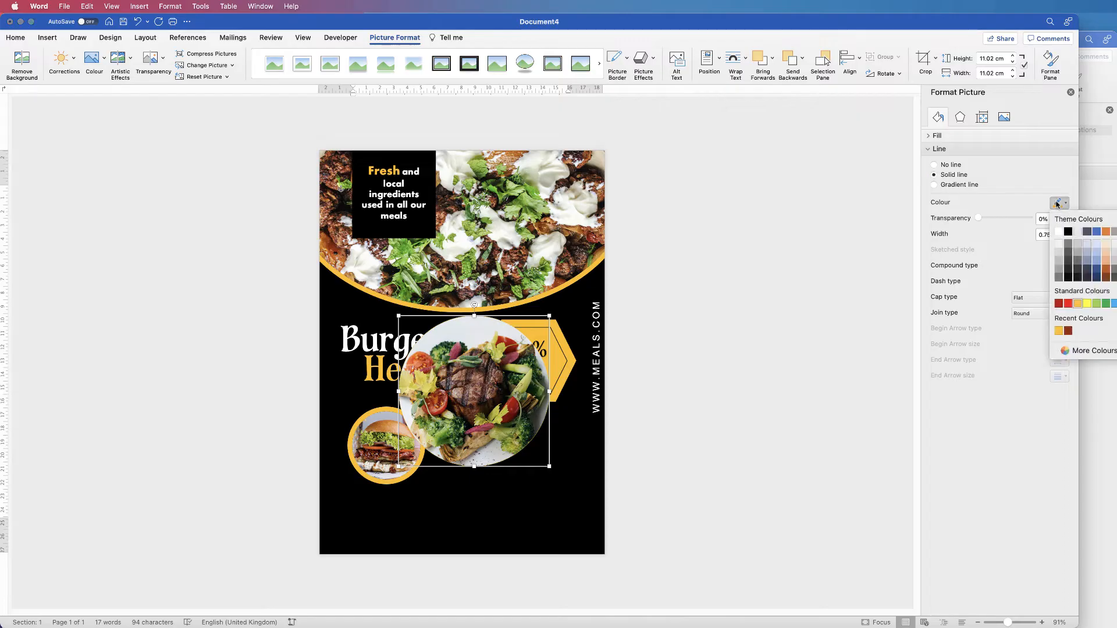
{"action": "left_click", "coordinate": [1058, 331]}
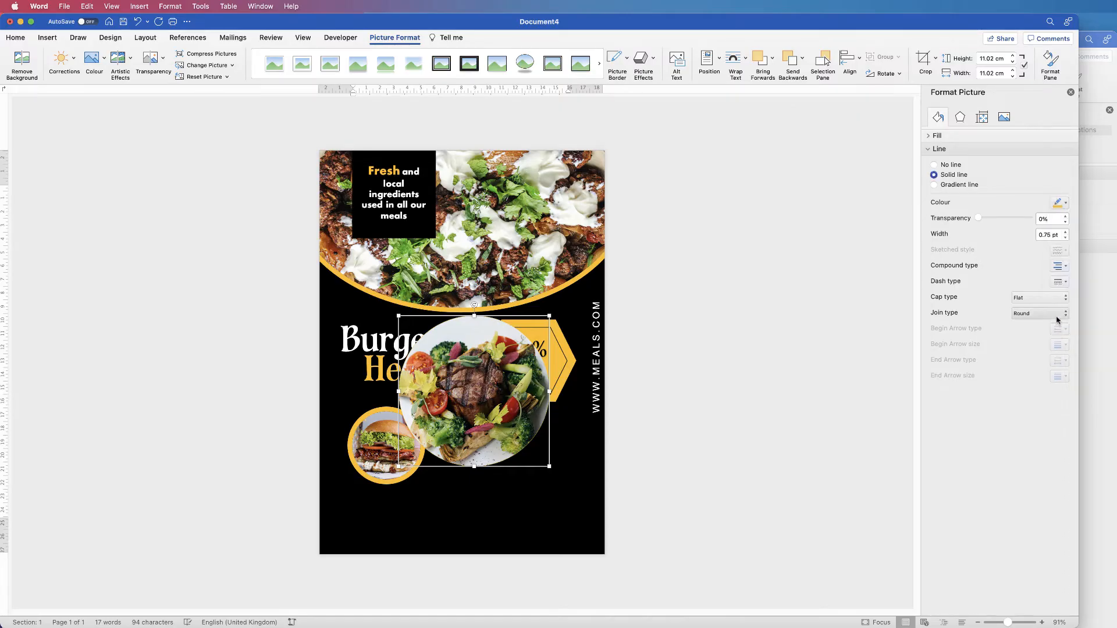
{"action": "left_click", "coordinate": [1058, 234]}
{"action": "type", "text": "1"}
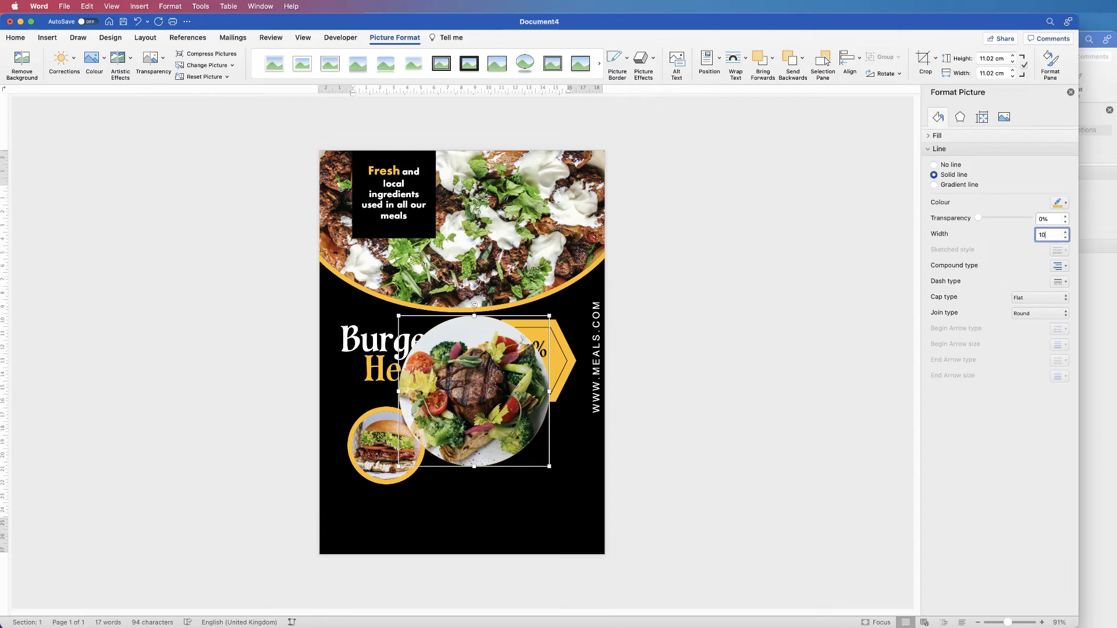
{"action": "type", "text": "0"}
{"action": "key", "text": "Return"}
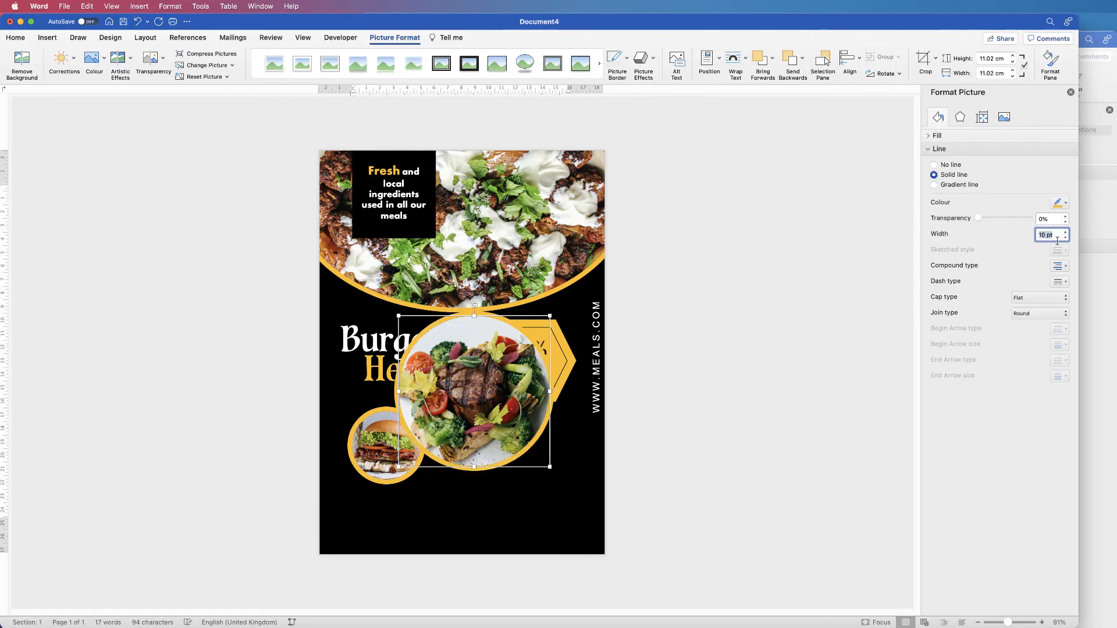
Set the meat picture's height to 5 cm and place it beside the burger circle, to its right.
{"action": "left_click", "coordinate": [988, 58]}
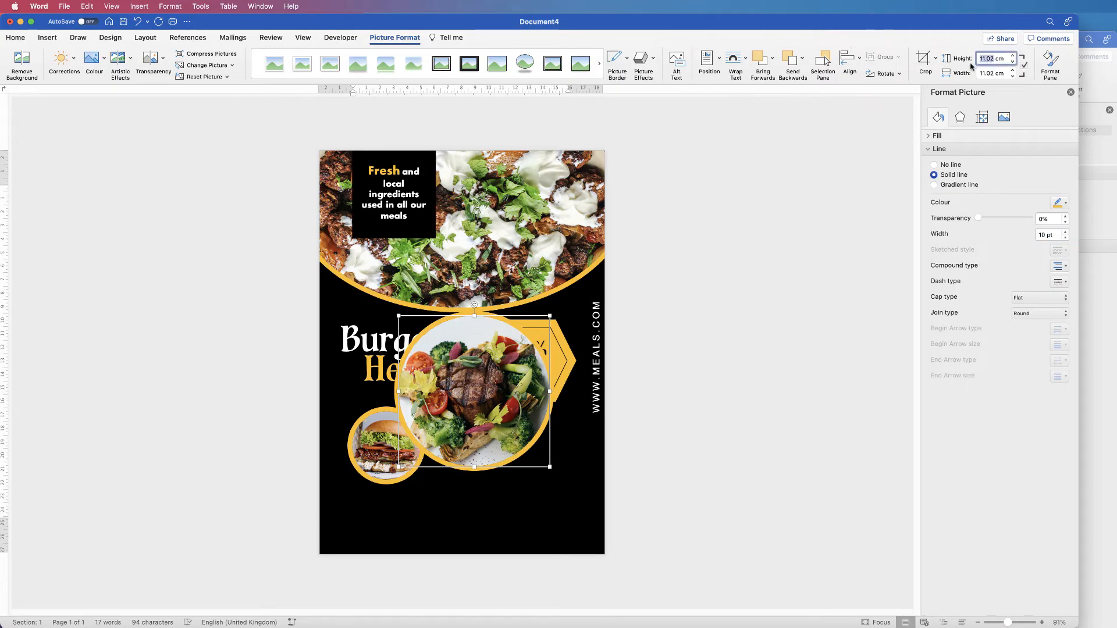
{"action": "type", "text": "5"}
{"action": "key", "text": "Return"}
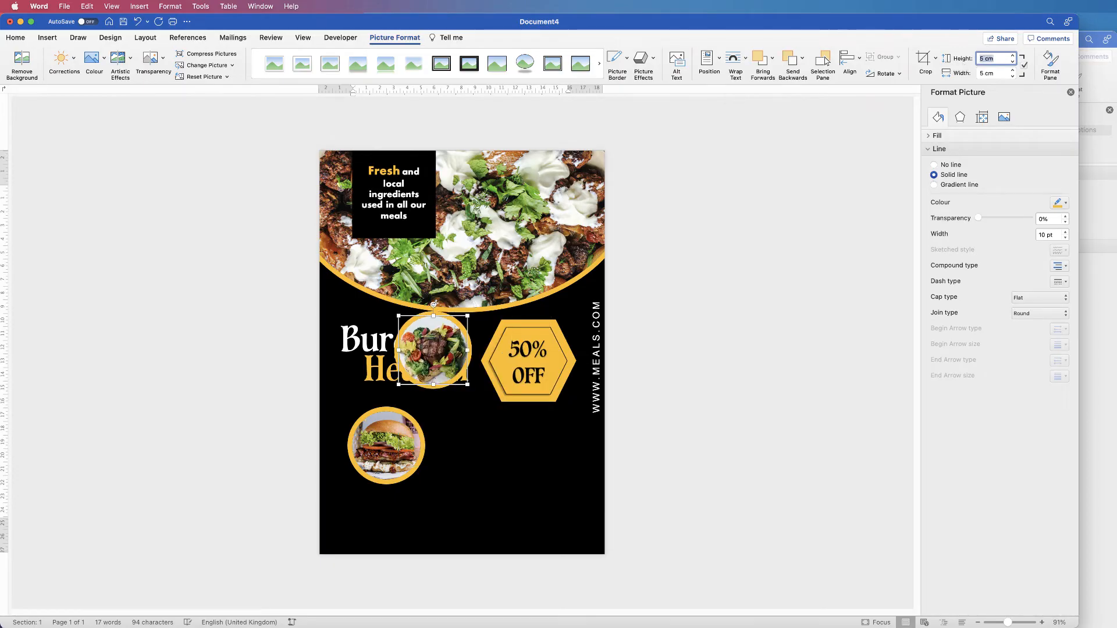
{"action": "left_click_drag", "start_coordinate": [433, 350], "coordinate": [470, 446]}
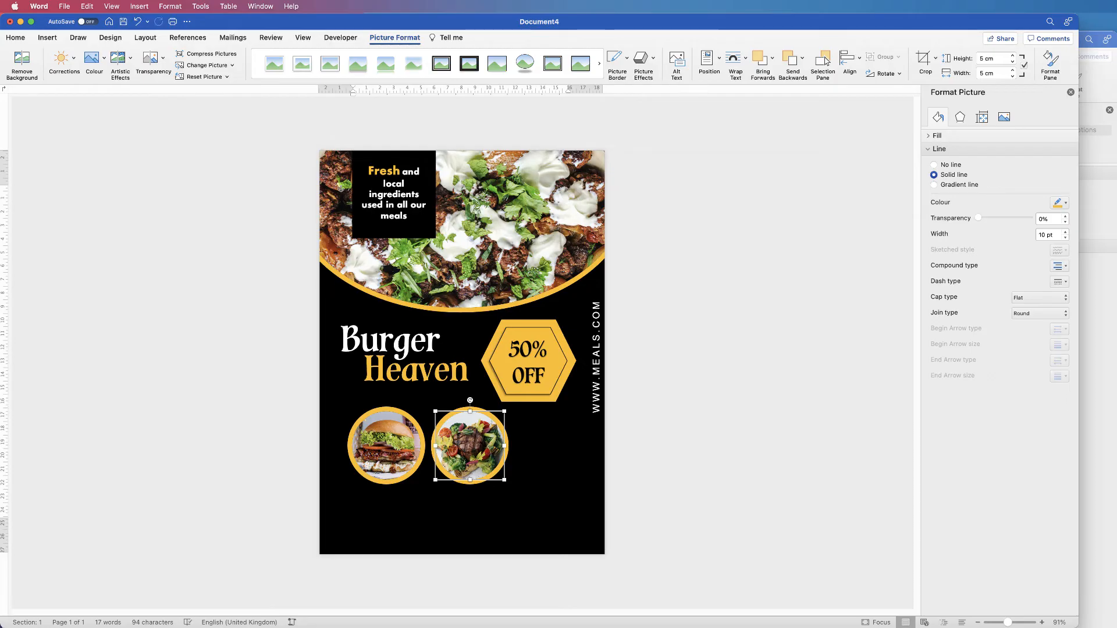
Insert the picture Pizza.jpg from the Food folder and set its text wrapping to In Front of Text.
{"action": "left_click", "coordinate": [469, 513]}
{"action": "left_click", "coordinate": [47, 38]}
{"action": "left_click", "coordinate": [130, 58]}
{"action": "left_click", "coordinate": [171, 87]}
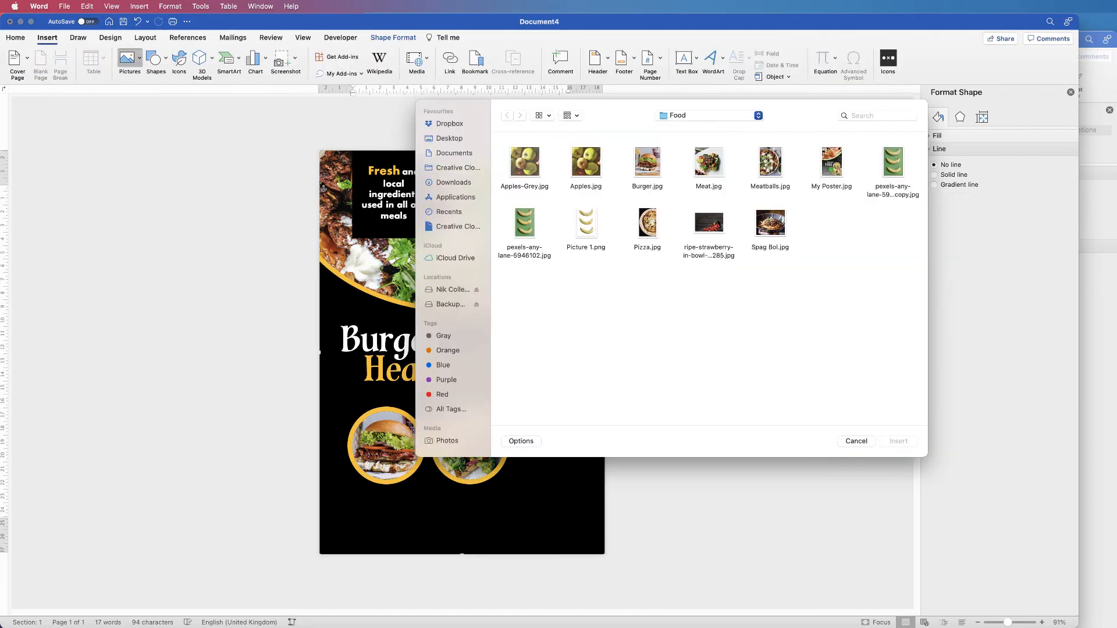
{"action": "double_click", "coordinate": [647, 226]}
{"action": "left_click", "coordinate": [735, 58]}
{"action": "left_click", "coordinate": [763, 163]}
Crop the pizza picture to a tighter 1:1 square and reposition the pizza inside the crop area.
{"action": "left_click", "coordinate": [936, 58]}
{"action": "mouse_move", "coordinate": [959, 101]}
{"action": "left_click", "coordinate": [1026, 115]}
{"action": "left_click_drag", "start_coordinate": [354, 249], "coordinate": [382, 278]}
{"action": "left_click_drag", "start_coordinate": [449, 312], "coordinate": [461, 327]}
Crop the square pizza picture to the oval shape and set its height to 5 cm.
{"action": "left_click", "coordinate": [936, 58]}
{"action": "left_click", "coordinate": [1022, 125]}
{"action": "double_click", "coordinate": [983, 59]}
{"action": "type", "text": "5"}
{"action": "key", "text": "Return"}
Give the pizza circle a solid gold outline 10 pt wide and place it to the right of the meat circle.
{"action": "left_click", "coordinate": [934, 174]}
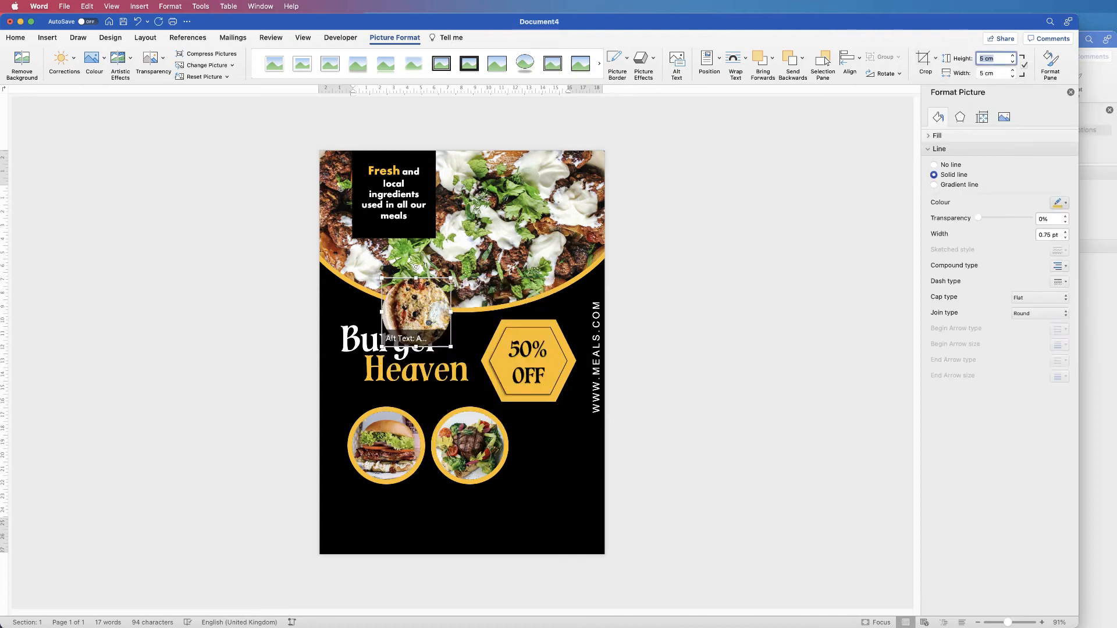
{"action": "left_click", "coordinate": [1065, 202]}
{"action": "left_click", "coordinate": [1057, 330]}
{"action": "double_click", "coordinate": [1044, 234]}
{"action": "type", "text": "10"}
{"action": "key", "text": "Return"}
{"action": "left_click_drag", "start_coordinate": [421, 305], "coordinate": [562, 458]}
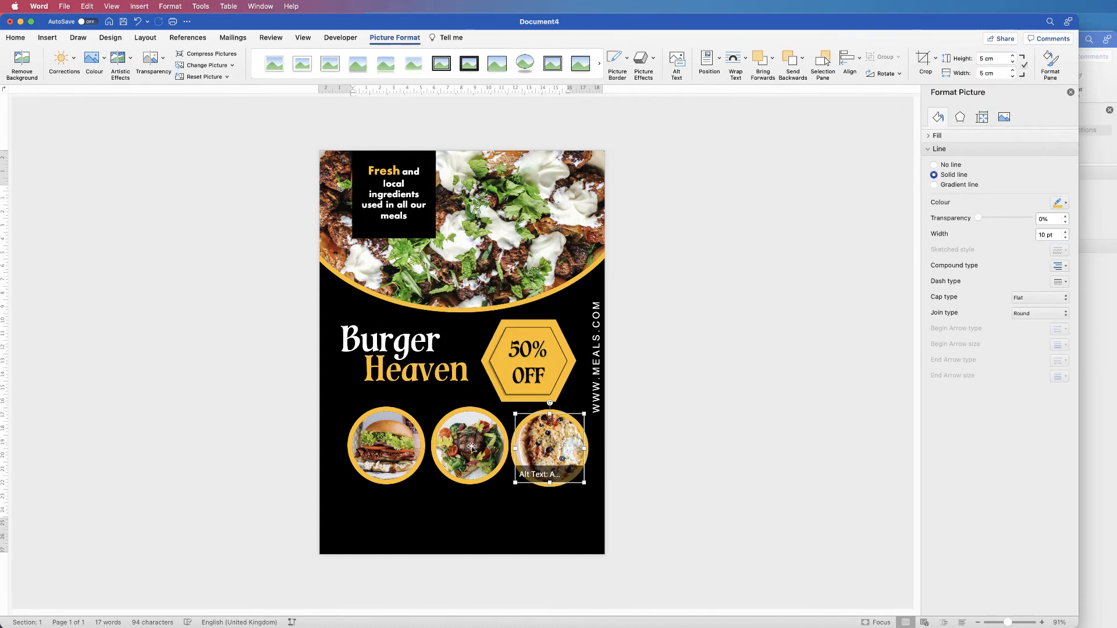
Move the burger, meat and pizza circles horizontally so they sit with small, roughly equal gaps between them.
{"action": "left_click_drag", "start_coordinate": [471, 454], "coordinate": [466, 454]}
{"action": "left_click_drag", "start_coordinate": [533, 450], "coordinate": [526, 449]}
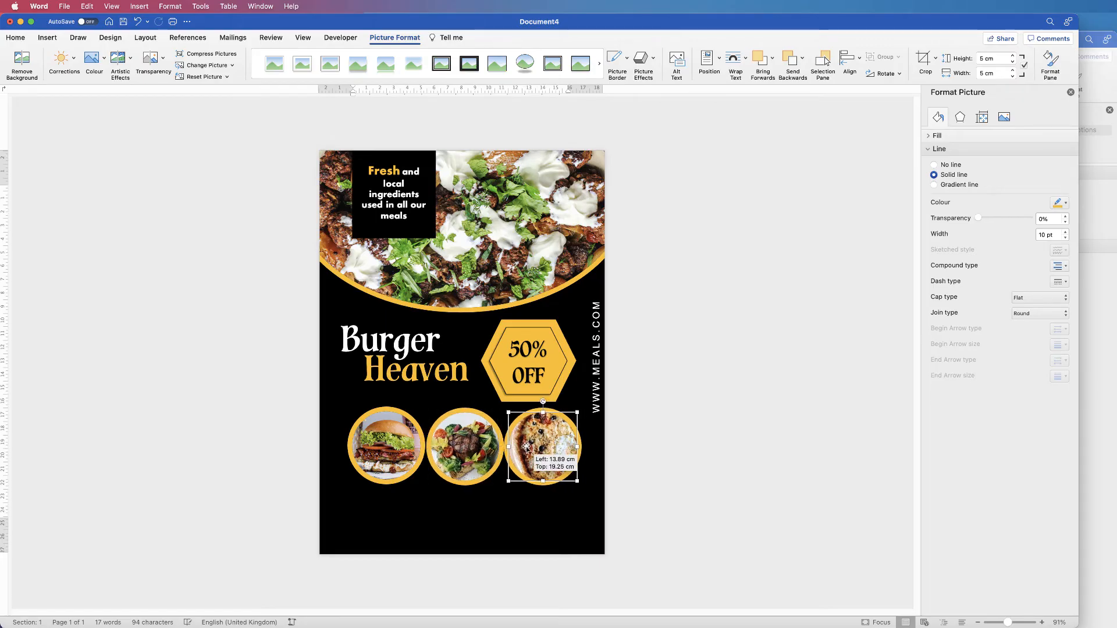
{"action": "left_click_drag", "start_coordinate": [410, 445], "coordinate": [411, 446]}
{"action": "left_click", "coordinate": [534, 442]}
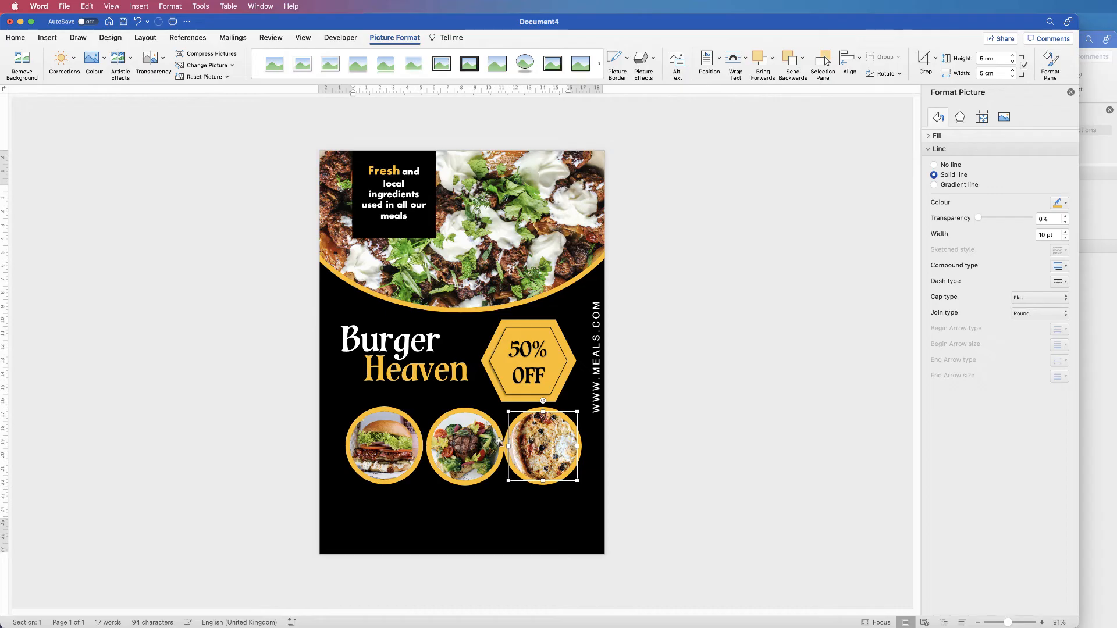
{"action": "left_click_drag", "start_coordinate": [532, 442], "coordinate": [535, 442]}
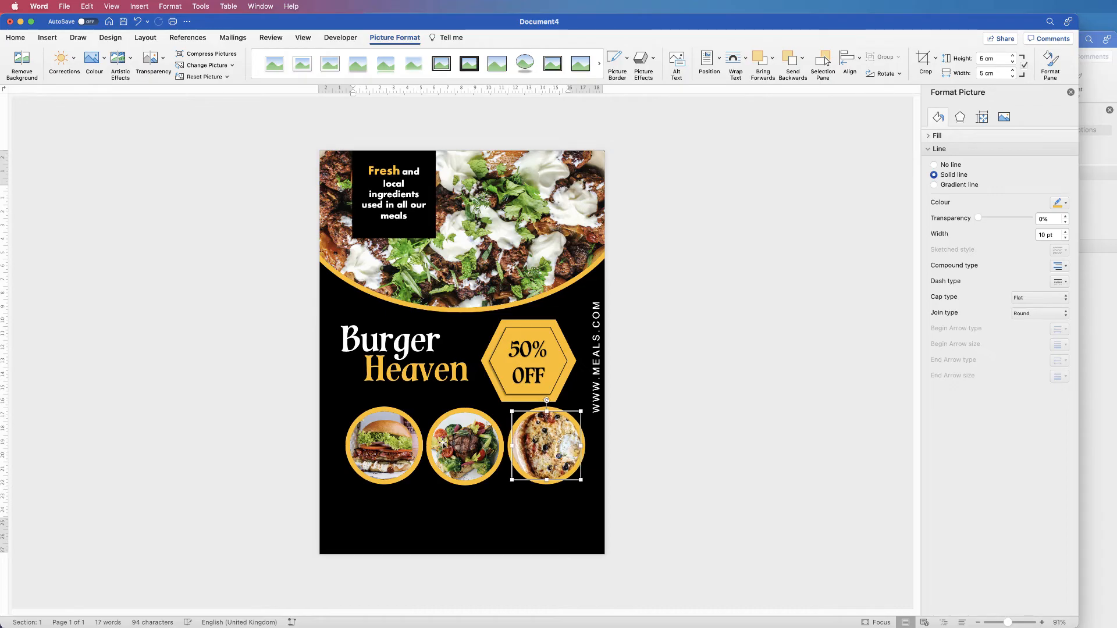
{"action": "left_click", "coordinate": [465, 447]}
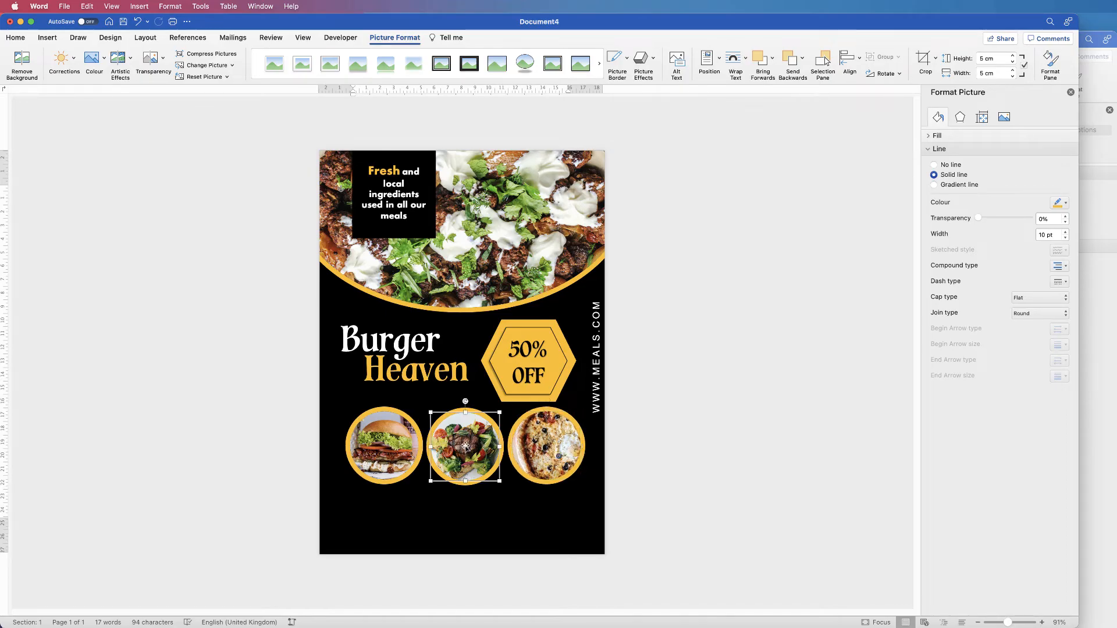
{"action": "left_click", "coordinate": [394, 446]}
Align the three meal circles to the middle and distribute them horizontally.
{"action": "left_click", "coordinate": [530, 446]}
{"action": "left_click", "coordinate": [470, 448], "text": "shift"}
{"action": "left_click", "coordinate": [391, 445], "text": "shift"}
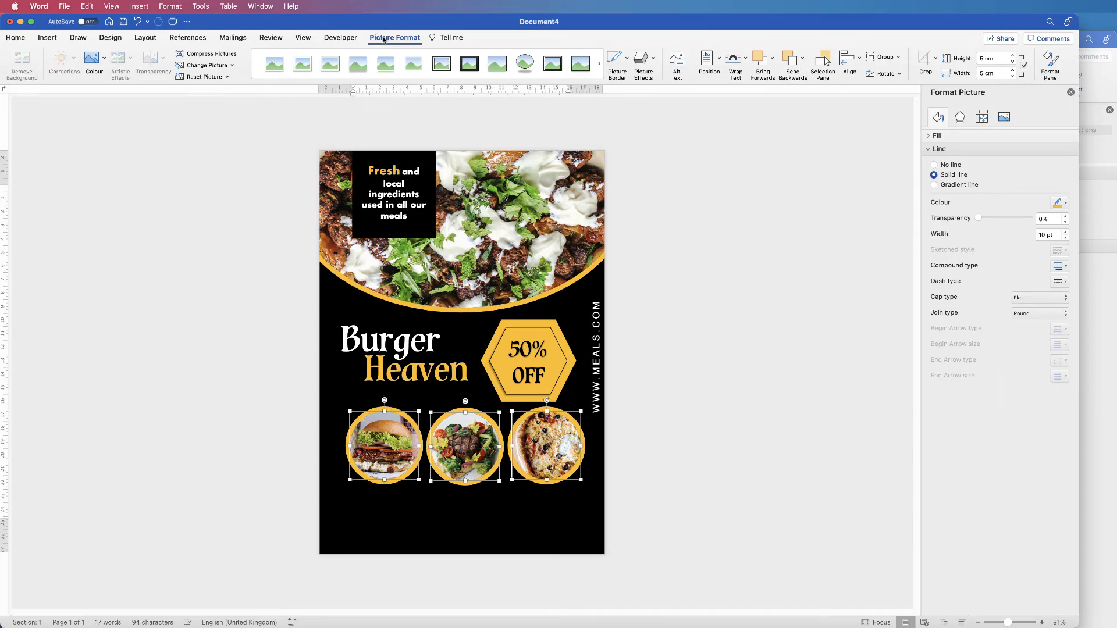
{"action": "left_click", "coordinate": [860, 59]}
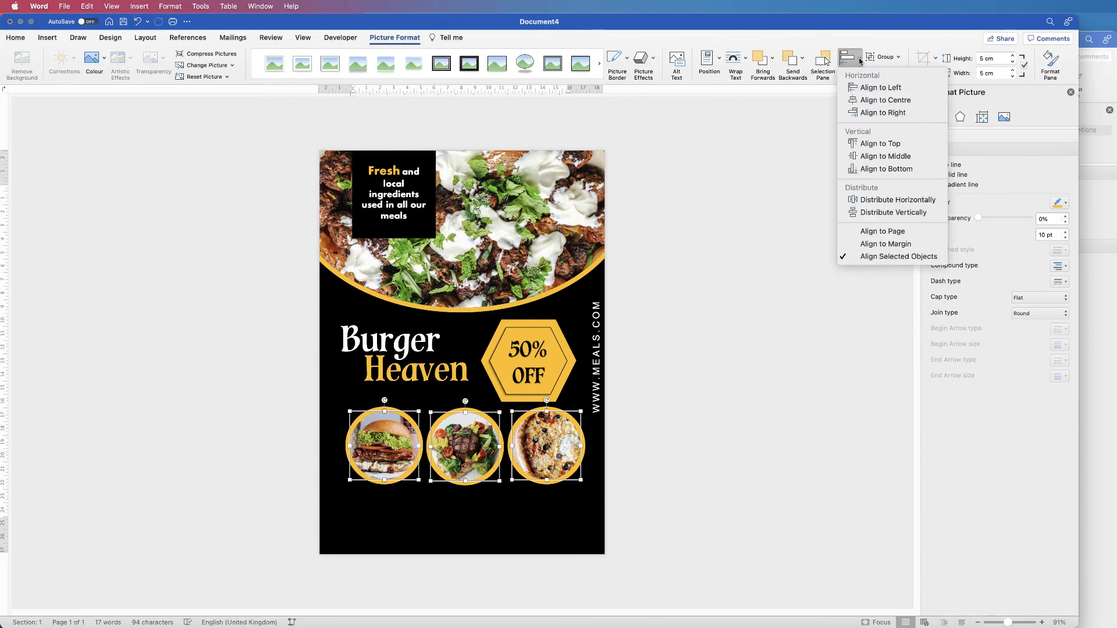
{"action": "left_click", "coordinate": [868, 157]}
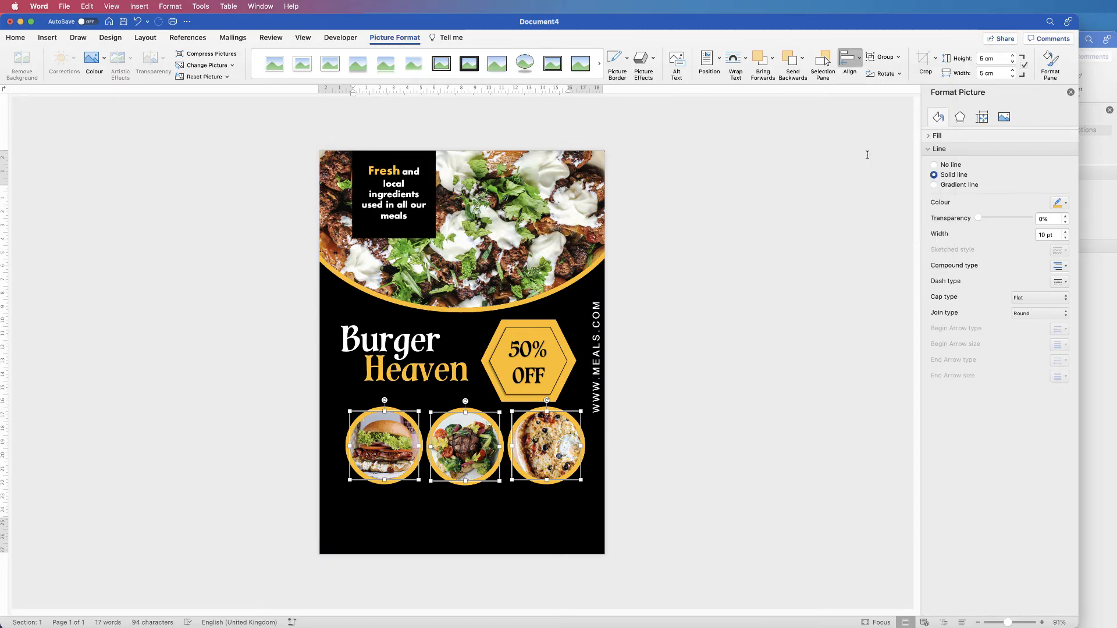
{"action": "left_click", "coordinate": [859, 60]}
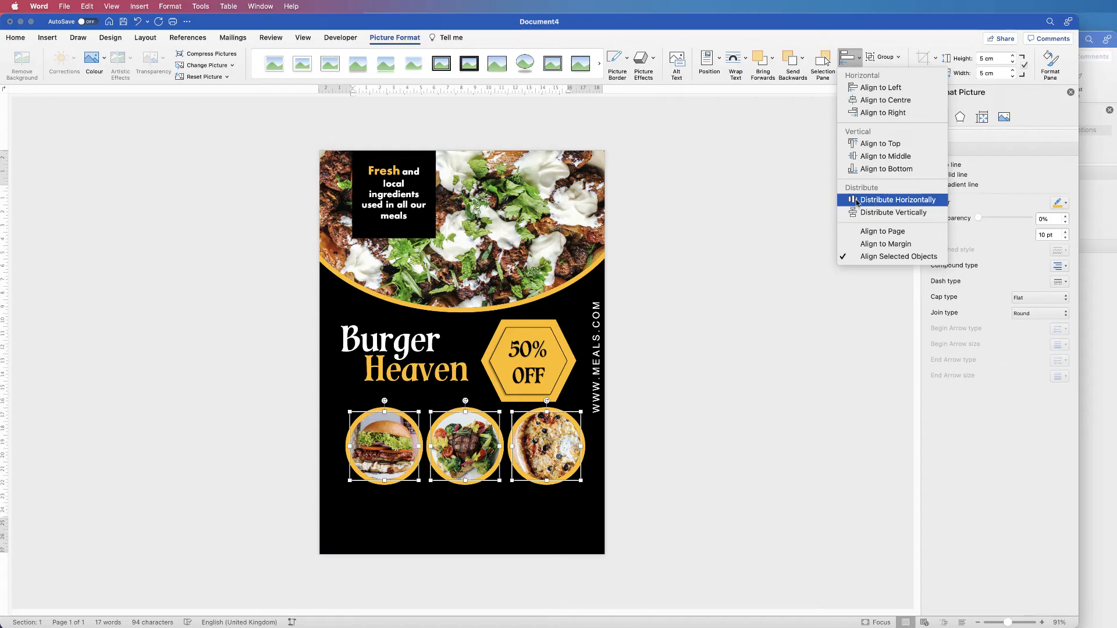
{"action": "left_click", "coordinate": [876, 200]}
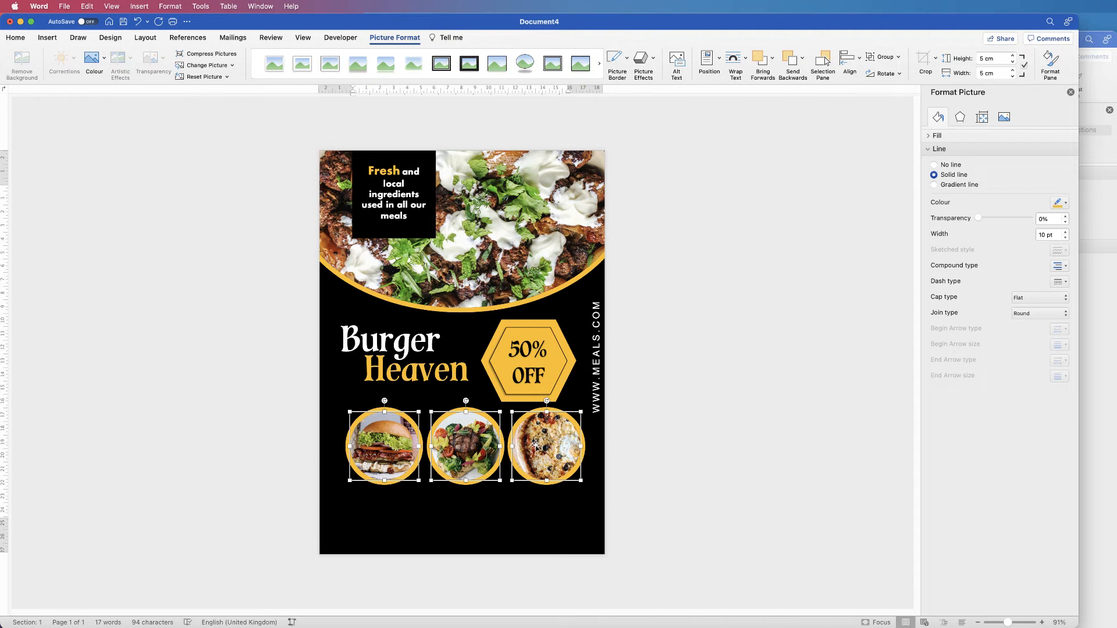
Group the three meal circles and shift the group slightly right, to about 2.42 cm left and 19.21 cm top.
{"action": "left_click", "coordinate": [899, 57]}
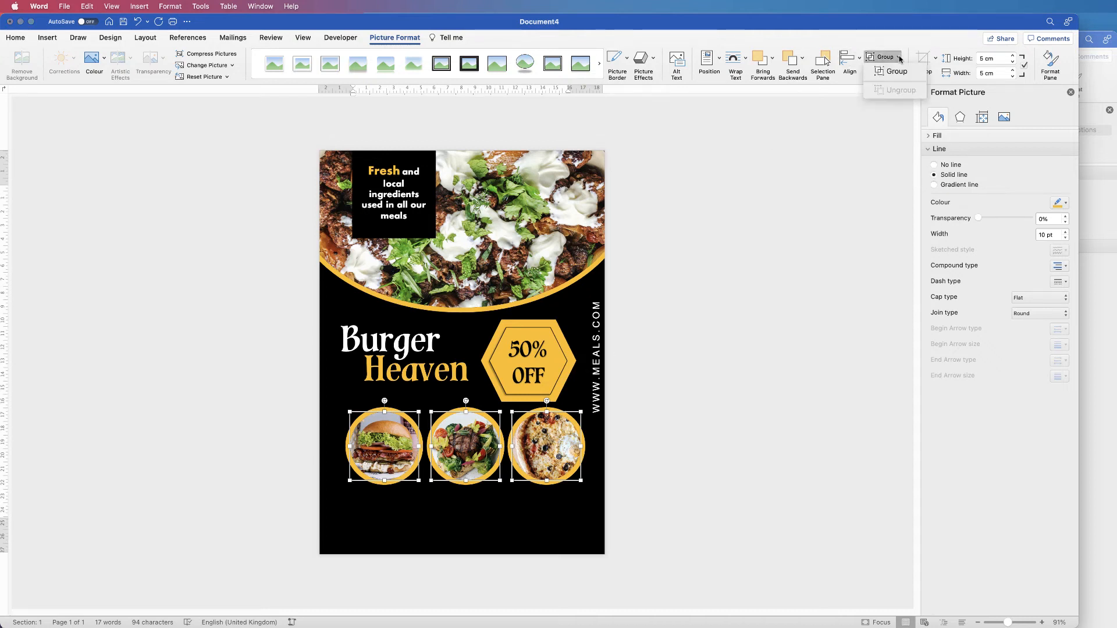
{"action": "left_click", "coordinate": [894, 71]}
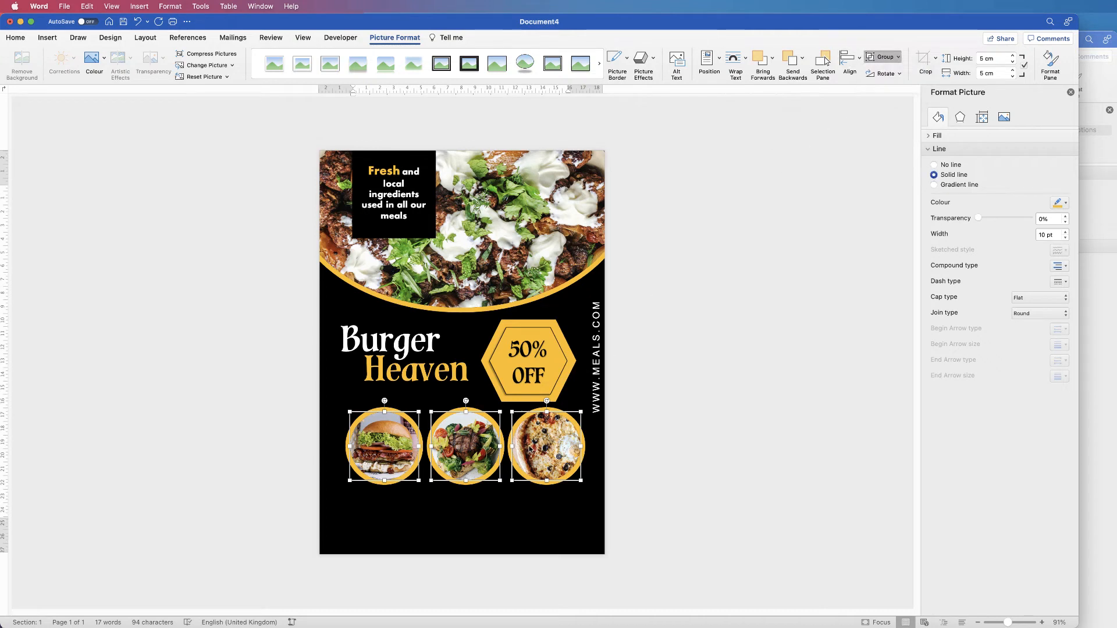
{"action": "mouse_move", "coordinate": [480, 462]}
{"action": "left_mouse_down"}
{"action": "mouse_move", "coordinate": [456, 473]}
{"action": "mouse_move", "coordinate": [527, 454]}
{"action": "mouse_move", "coordinate": [495, 469]}
{"action": "mouse_move", "coordinate": [484, 448]}
{"action": "left_mouse_up"}
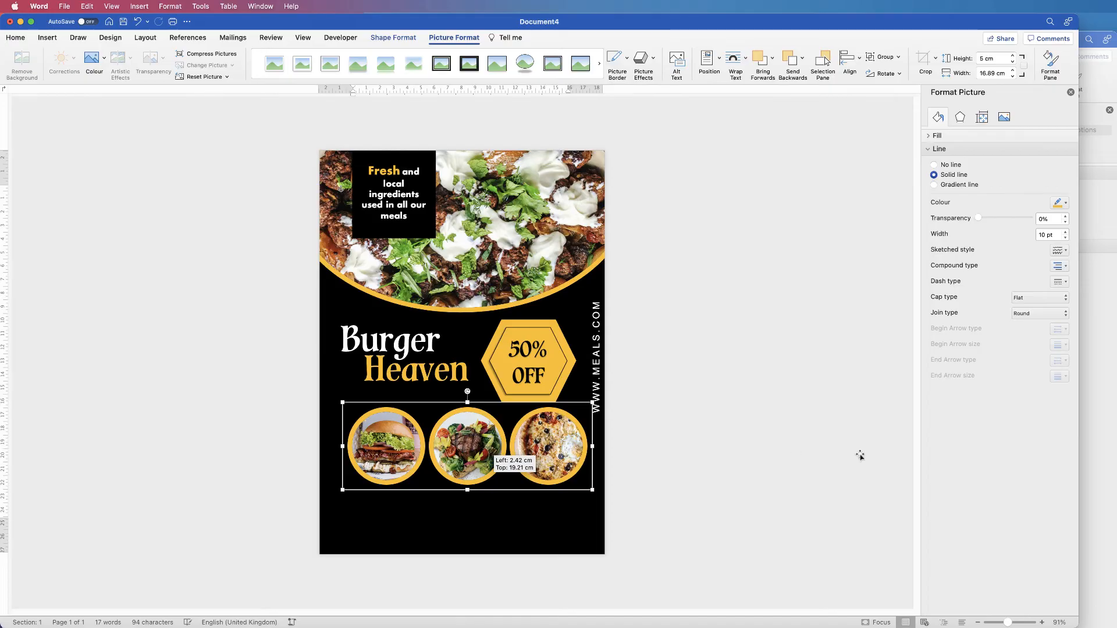
Check the finished poster in Document3, then draw an oval about 29.85 by 14.92 cm and place it over the lower part of the page.
{"action": "left_click", "coordinate": [1095, 468]}
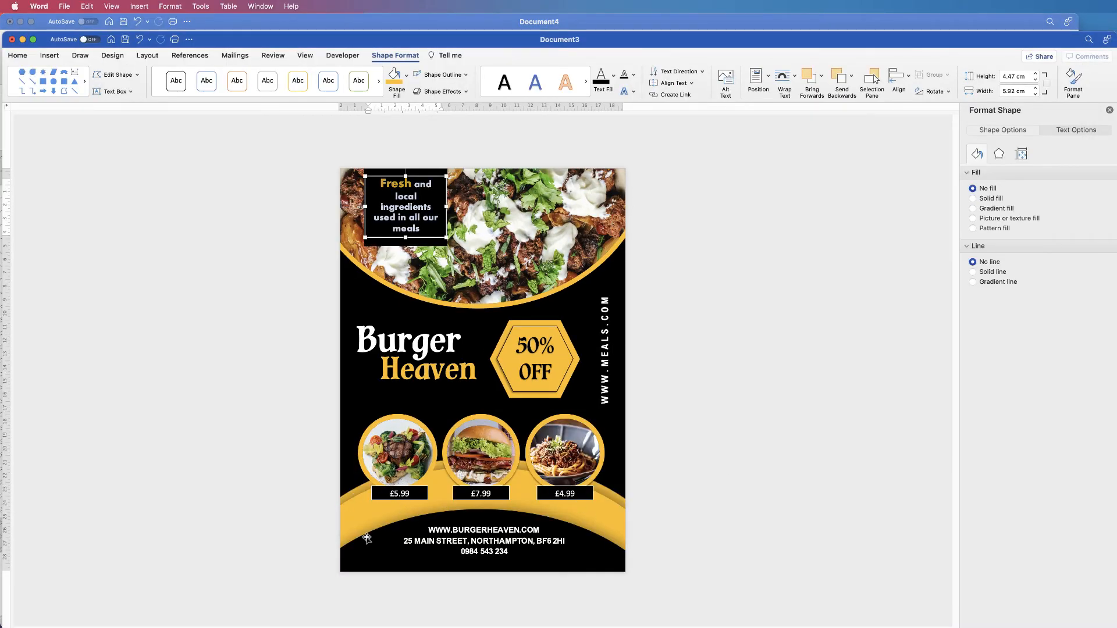
{"action": "left_click", "coordinate": [627, 25]}
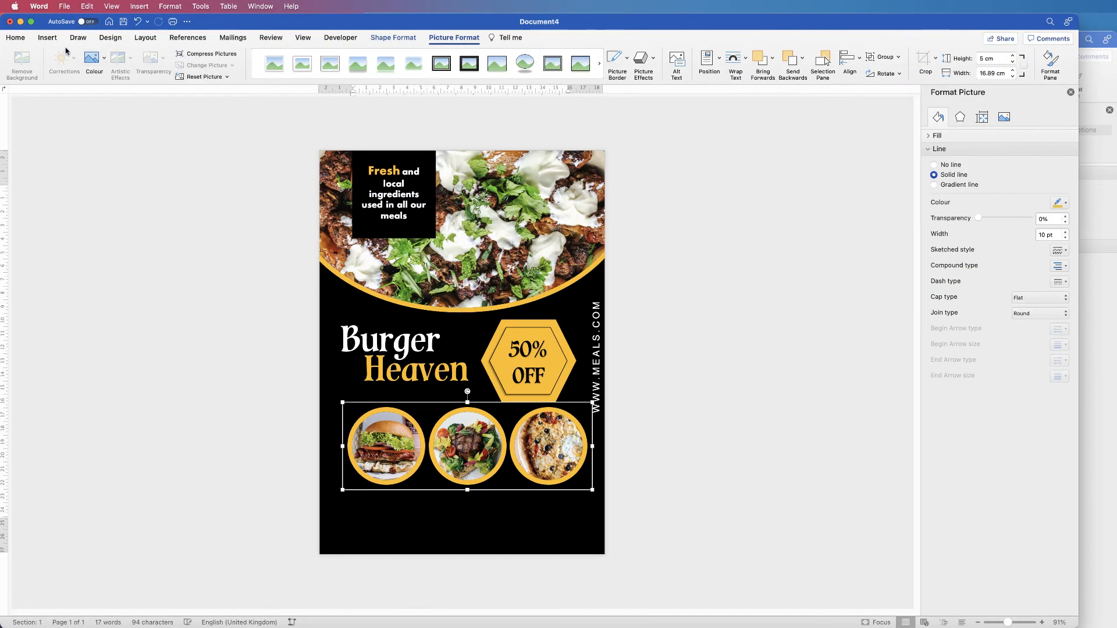
{"action": "left_click", "coordinate": [48, 37]}
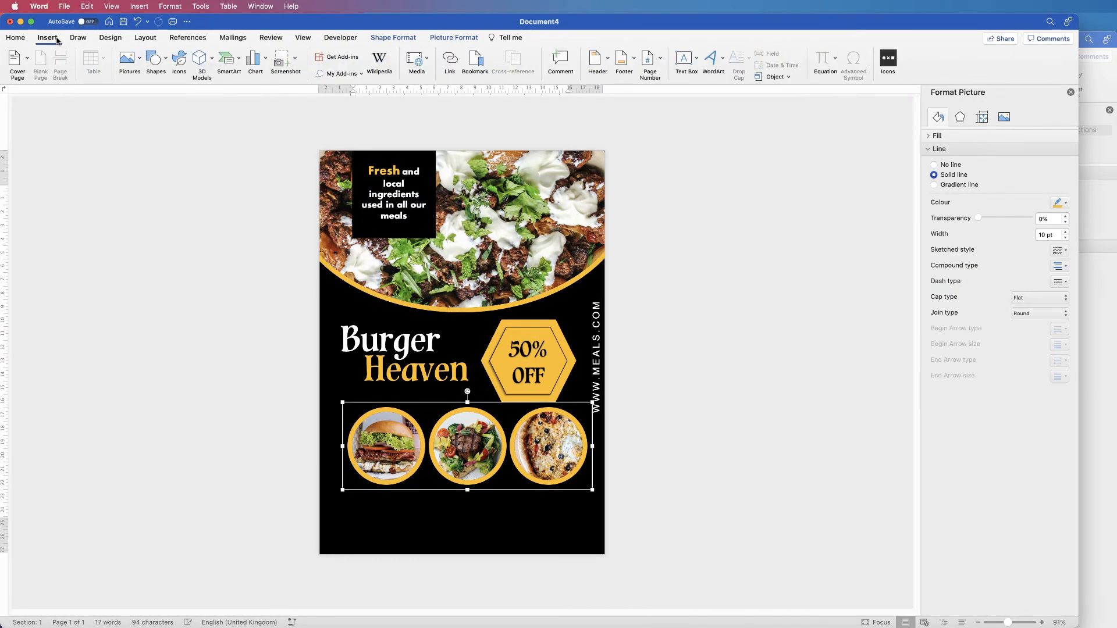
{"action": "left_click", "coordinate": [166, 61]}
{"action": "left_click", "coordinate": [171, 200]}
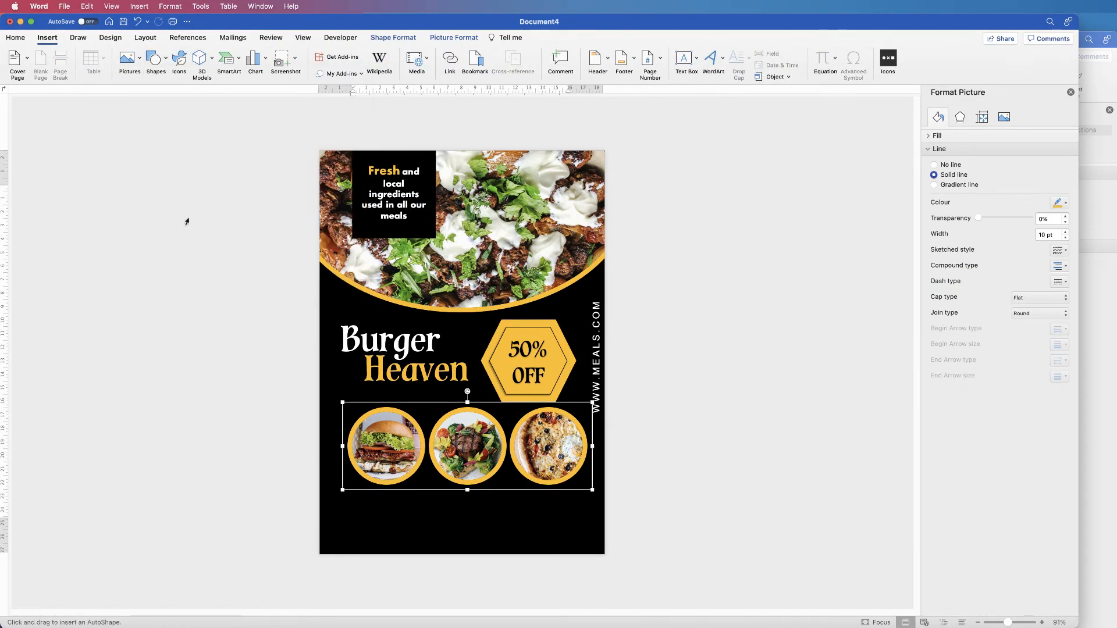
{"action": "left_click_drag", "start_coordinate": [328, 367], "coordinate": [733, 568]}
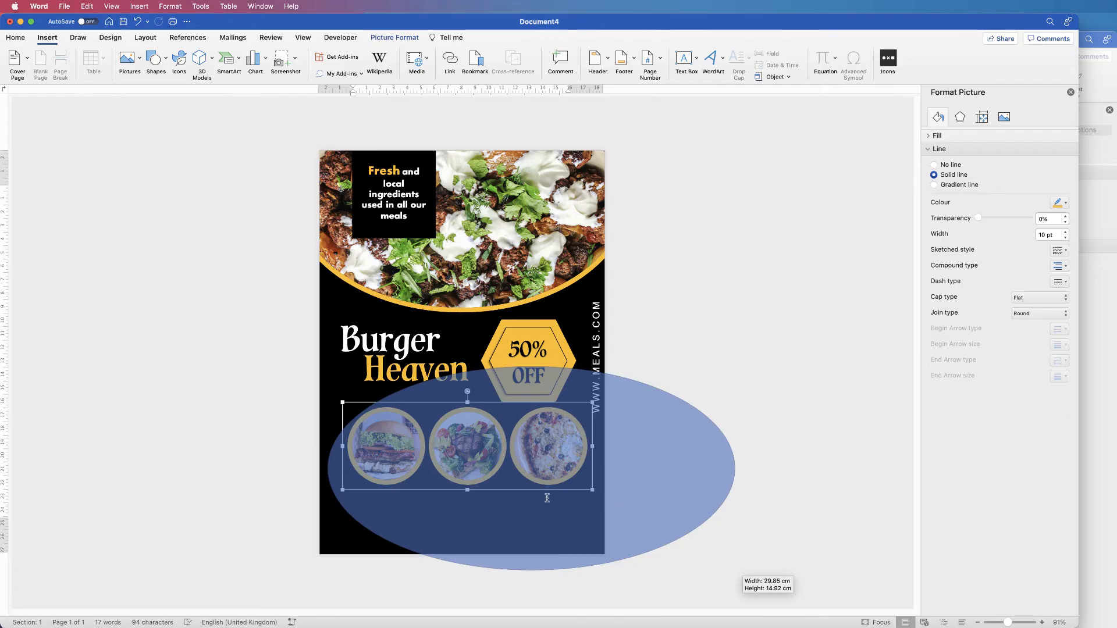
{"action": "mouse_move", "coordinate": [547, 479]}
{"action": "left_mouse_down"}
{"action": "mouse_move", "coordinate": [520, 529]}
{"action": "mouse_move", "coordinate": [484, 531]}
{"action": "mouse_move", "coordinate": [486, 519]}
{"action": "left_mouse_up"}
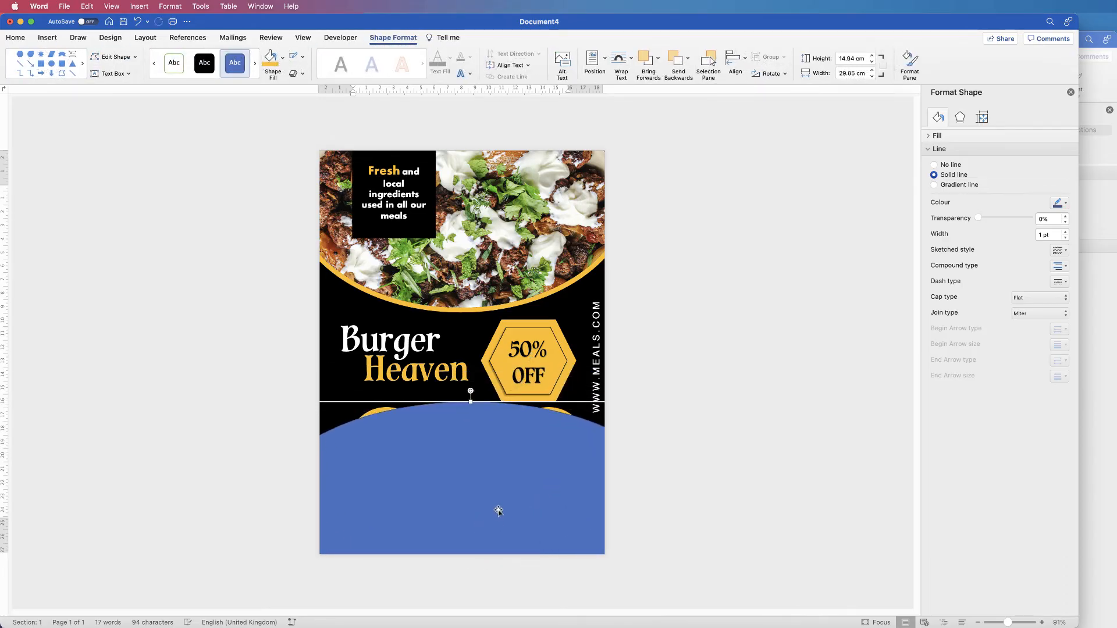
Remove the large oval's outline and fill it with the poster's gold colour.
{"action": "left_click", "coordinate": [302, 57]}
{"action": "left_click", "coordinate": [305, 75]}
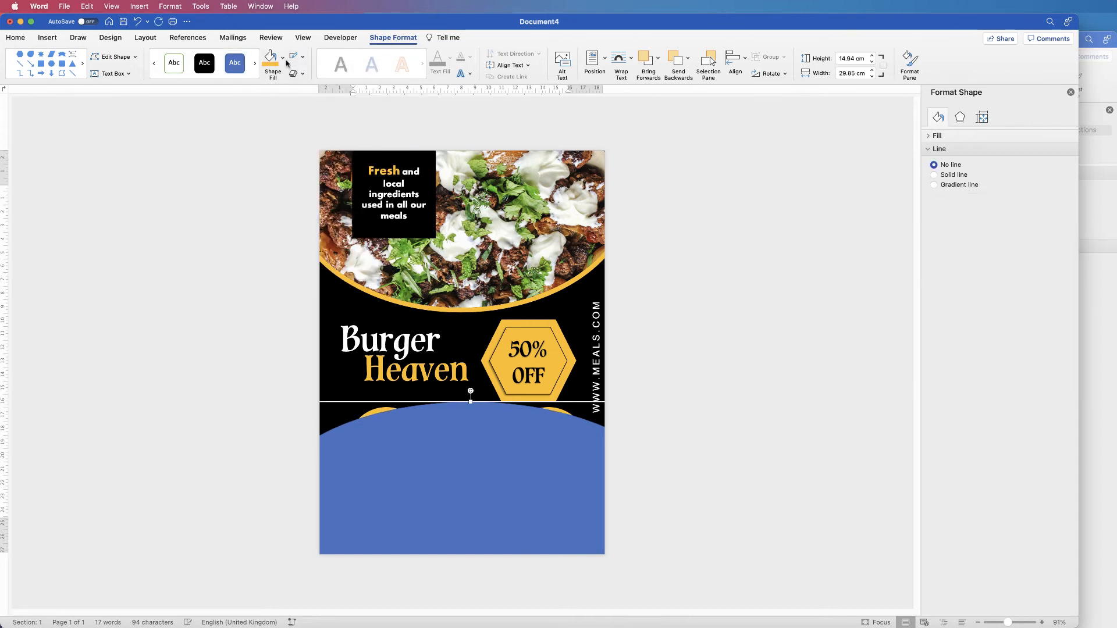
{"action": "left_click", "coordinate": [270, 60]}
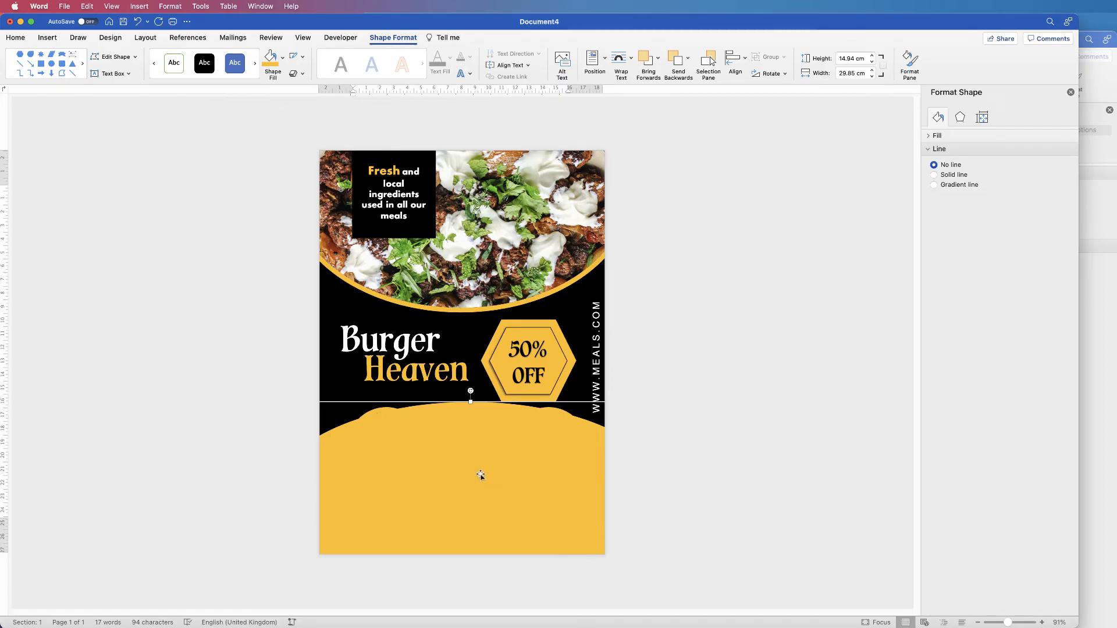
Give the gold oval an outer preset shadow that falls upwards at 270°.
{"action": "left_click", "coordinate": [960, 118]}
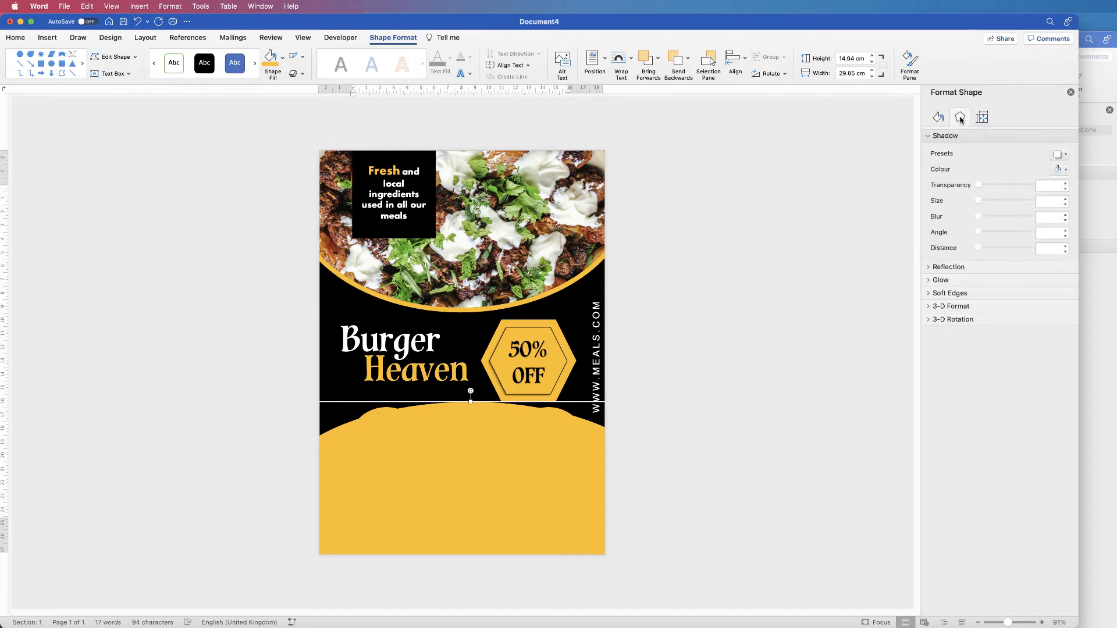
{"action": "left_click", "coordinate": [1065, 155]}
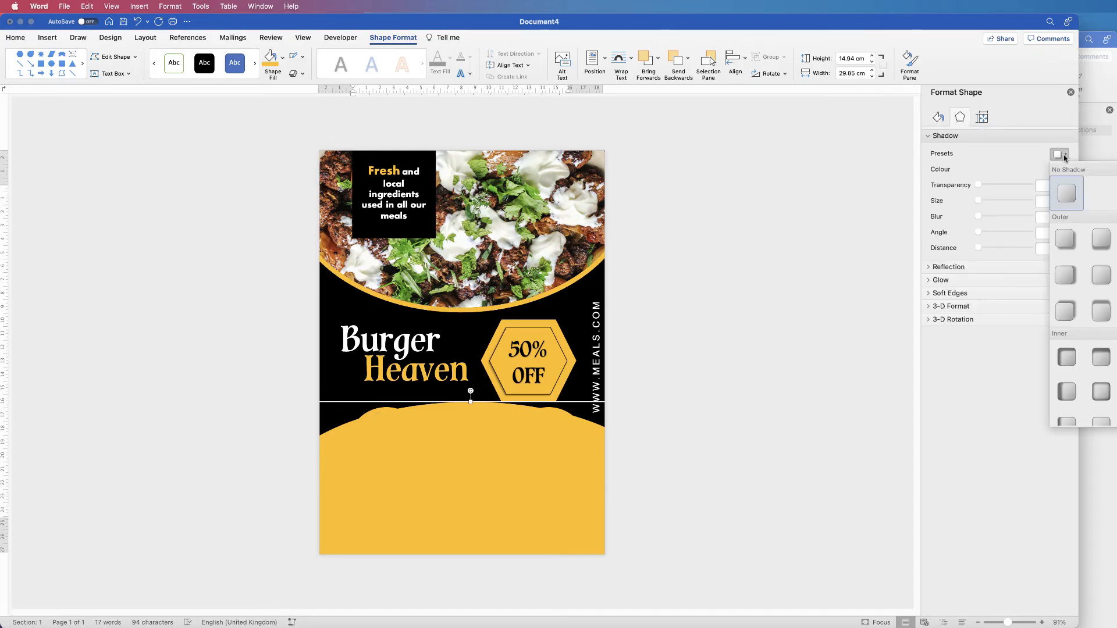
{"action": "left_click", "coordinate": [1101, 313]}
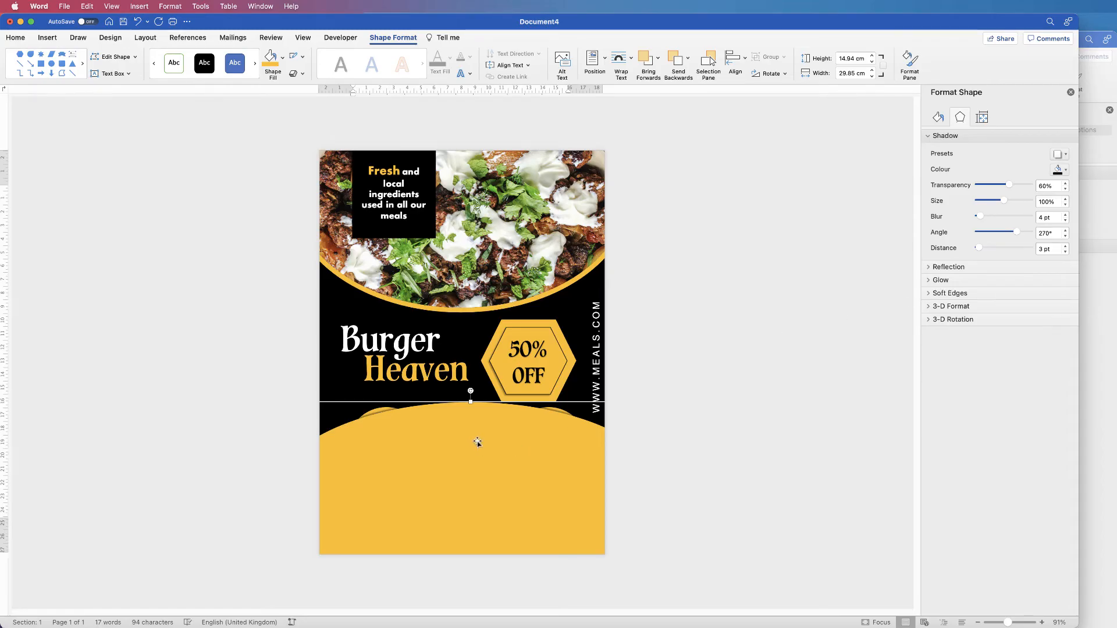
Duplicate the shadowed gold oval twice, placing one copy slightly below the original and the other near the page's bottom edge.
{"action": "left_click_drag", "start_coordinate": [479, 442], "coordinate": [476, 469]}
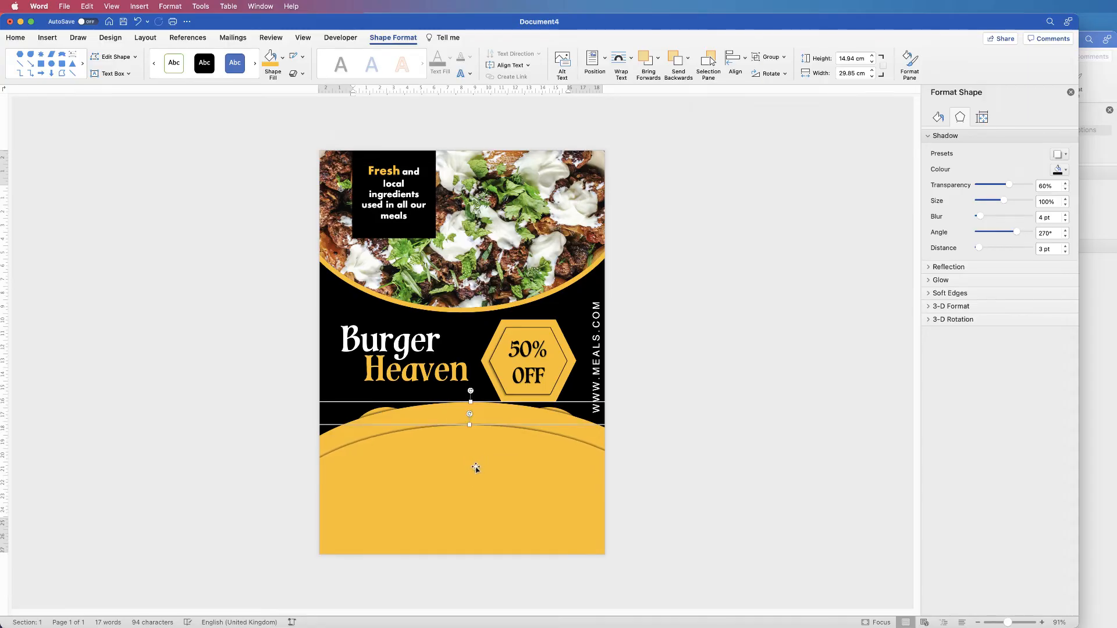
{"action": "left_click", "coordinate": [483, 380]}
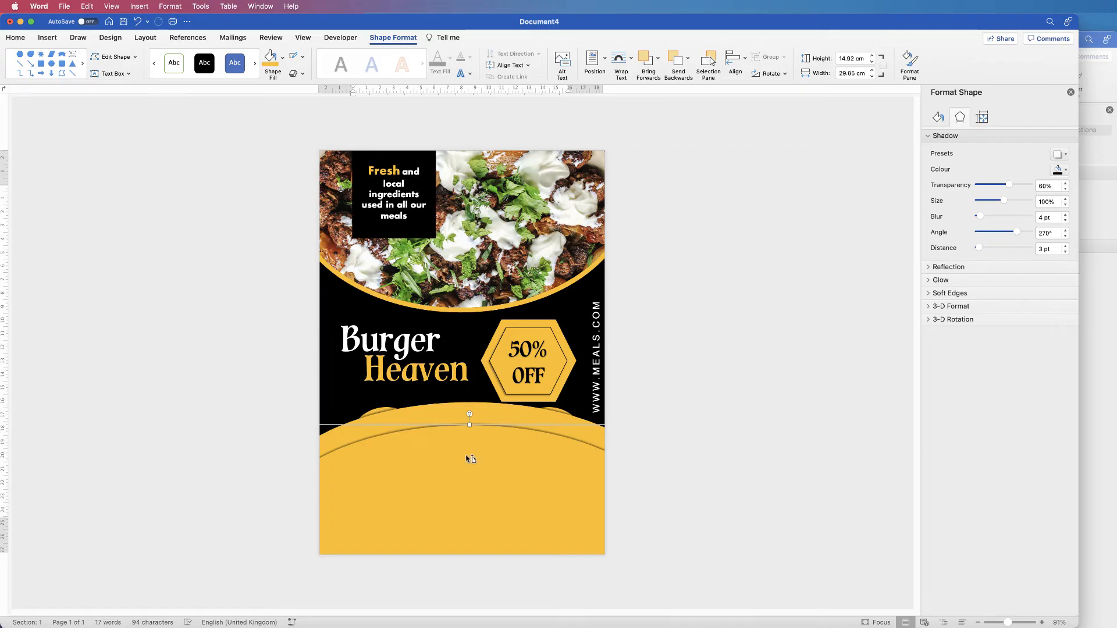
{"action": "left_click_drag", "start_coordinate": [471, 467], "coordinate": [461, 525]}
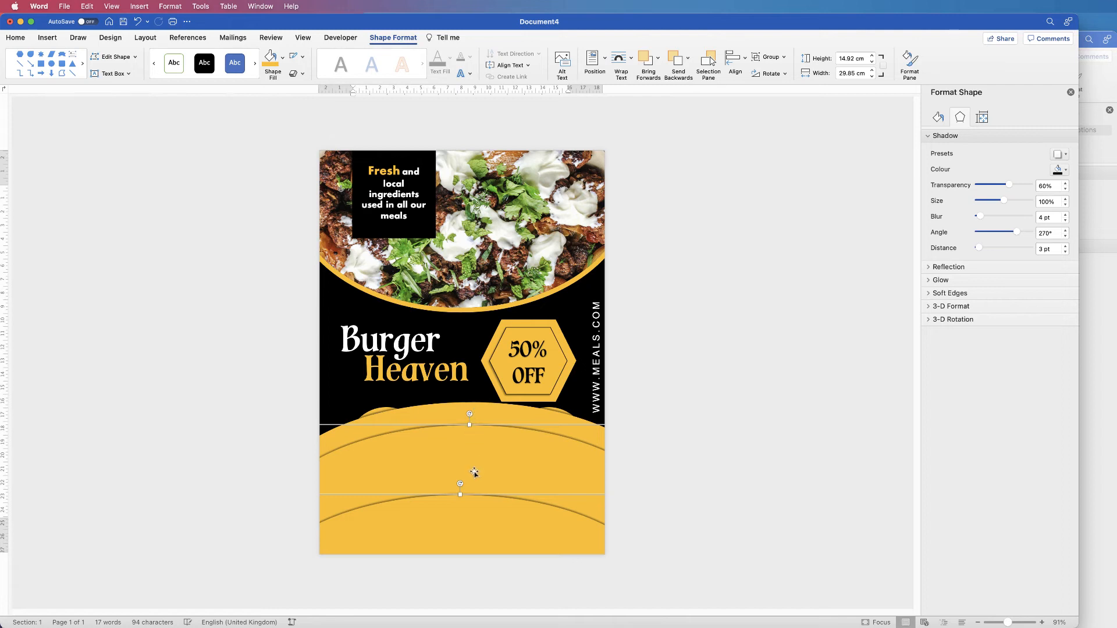
Select all three gold ovals and align them to the centre of one another.
{"action": "left_click", "coordinate": [480, 408], "text": "shift"}
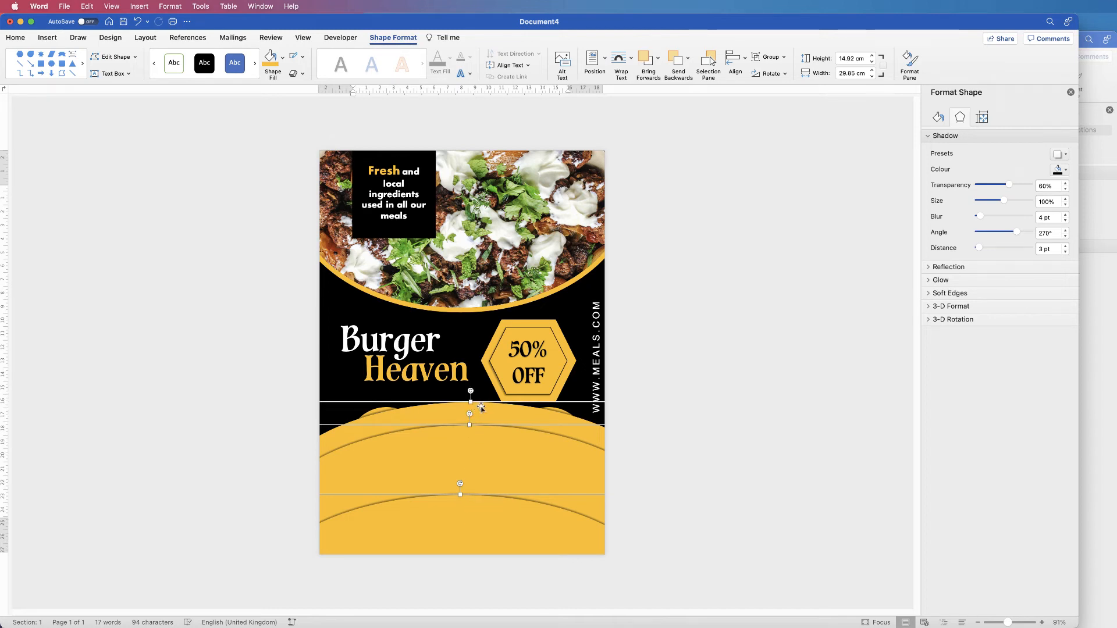
{"action": "left_click", "coordinate": [734, 59]}
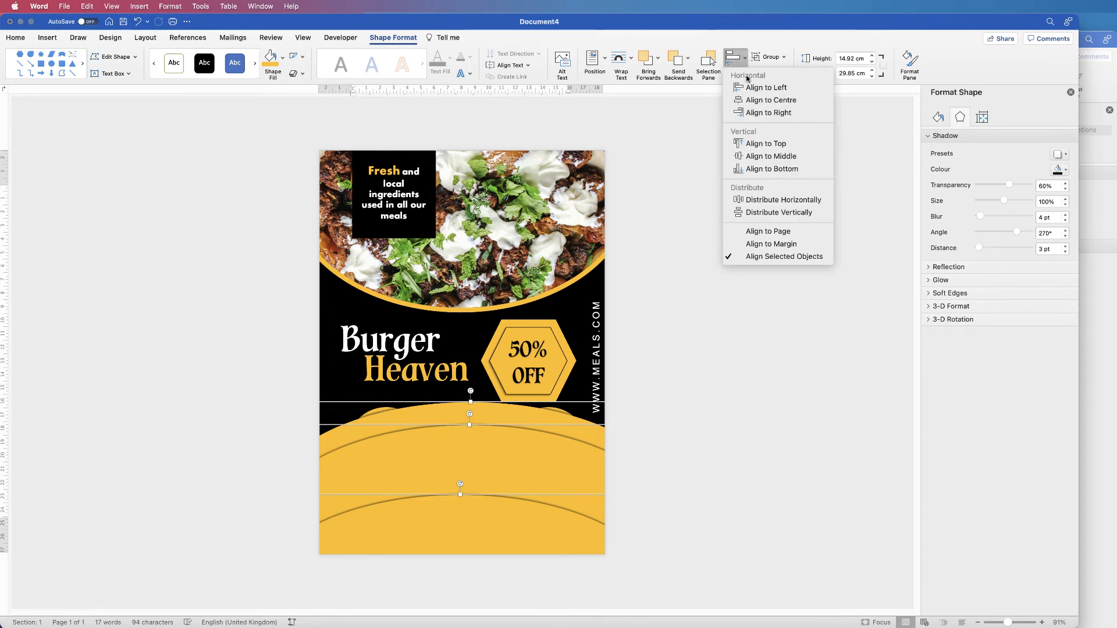
{"action": "left_click", "coordinate": [756, 100]}
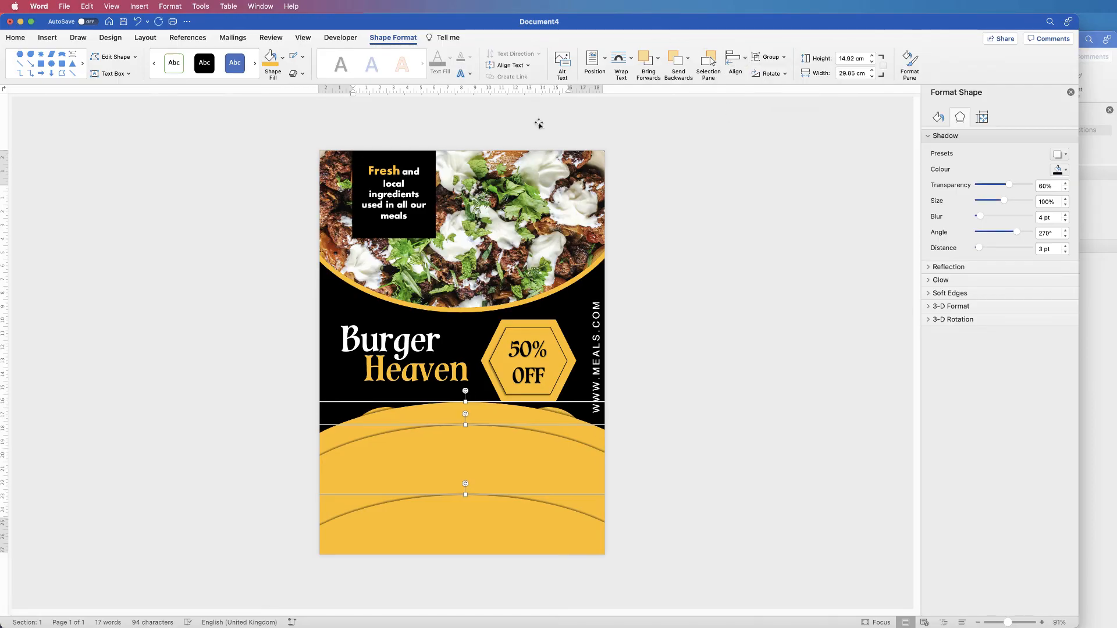
Set the middle gold oval's shadow blur to 23 pt.
{"action": "left_click", "coordinate": [469, 449]}
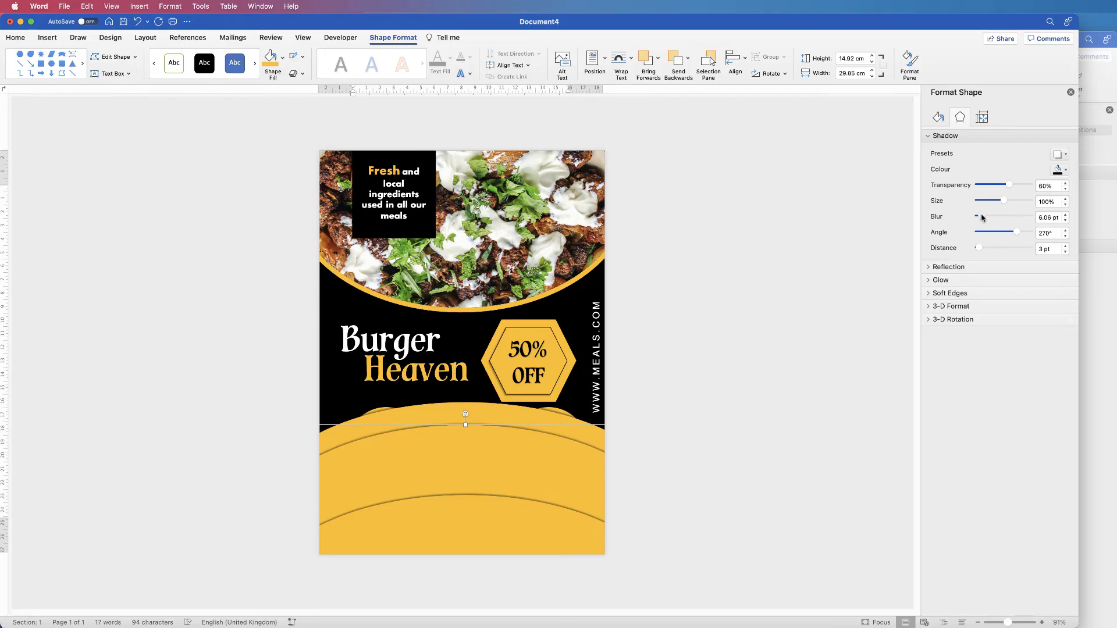
{"action": "left_click_drag", "start_coordinate": [982, 218], "coordinate": [991, 216]}
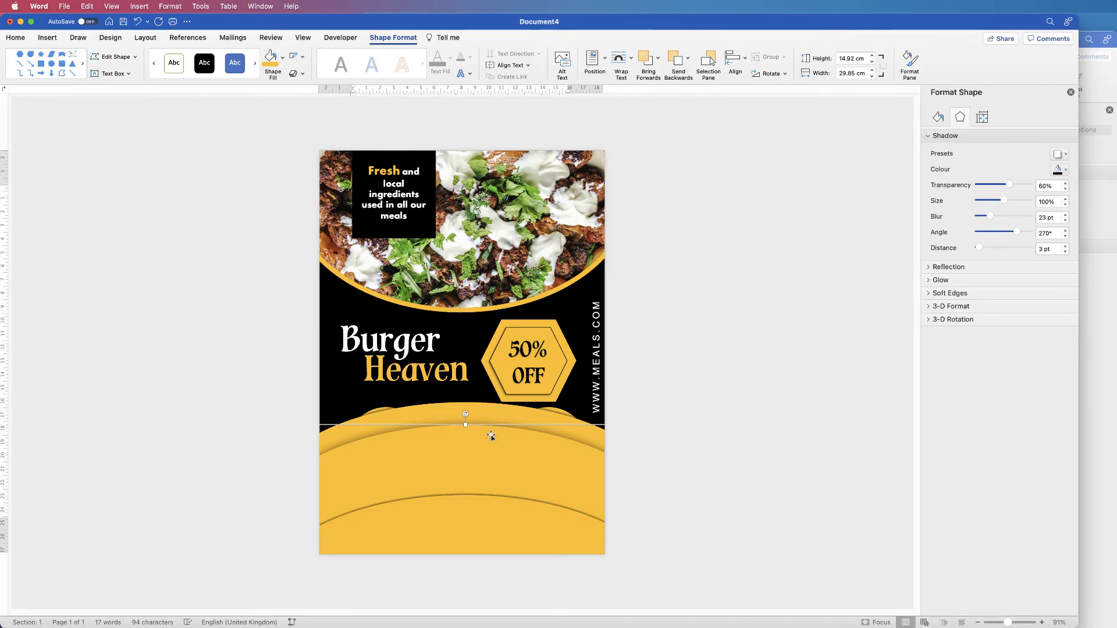
Group the upper and middle gold ovals and send the group backwards behind the meal circles.
{"action": "left_click", "coordinate": [485, 408], "text": "super"}
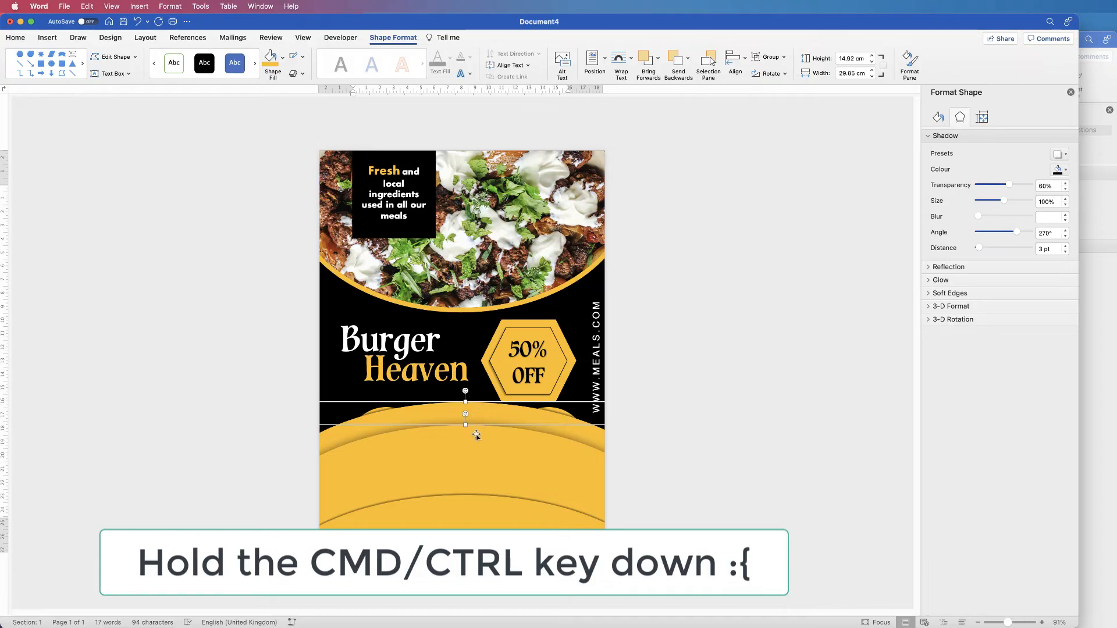
{"action": "left_click", "coordinate": [780, 57]}
{"action": "left_click", "coordinate": [777, 69]}
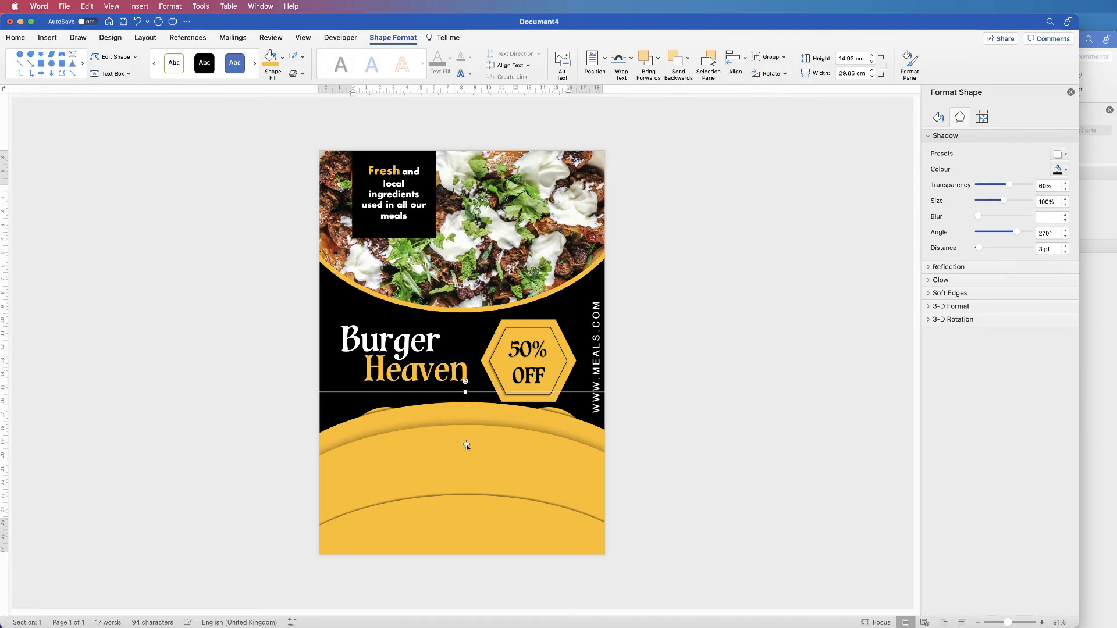
{"action": "mouse_move", "coordinate": [465, 445]}
{"action": "left_mouse_down"}
{"action": "mouse_move", "coordinate": [465, 457]}
{"action": "mouse_move", "coordinate": [465, 436]}
{"action": "mouse_move", "coordinate": [473, 446]}
{"action": "left_mouse_up"}
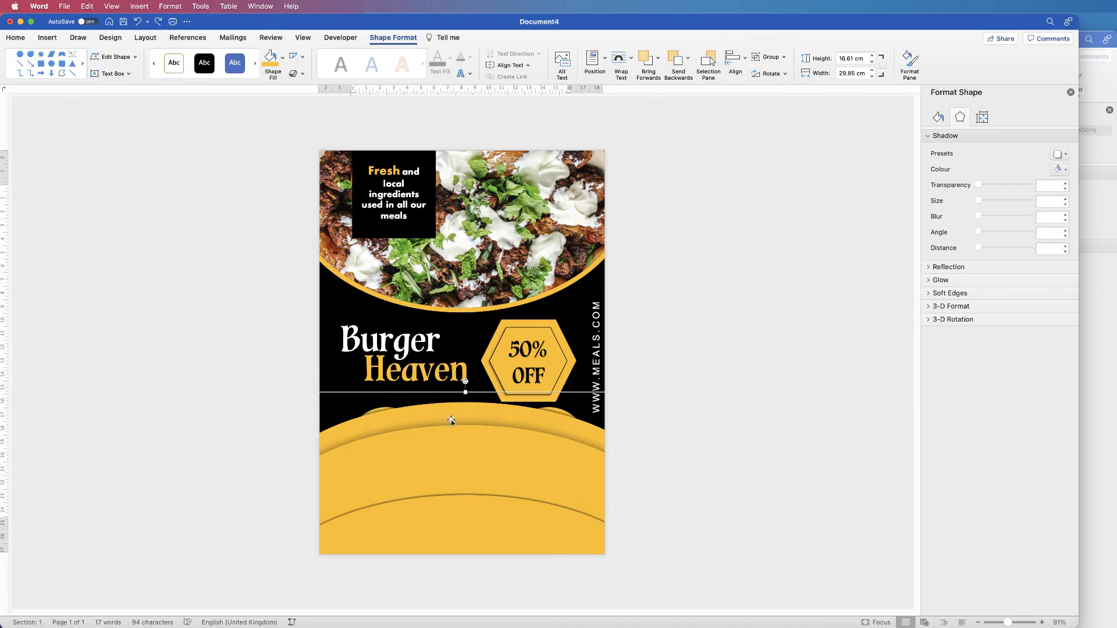
{"action": "left_click", "coordinate": [676, 65]}
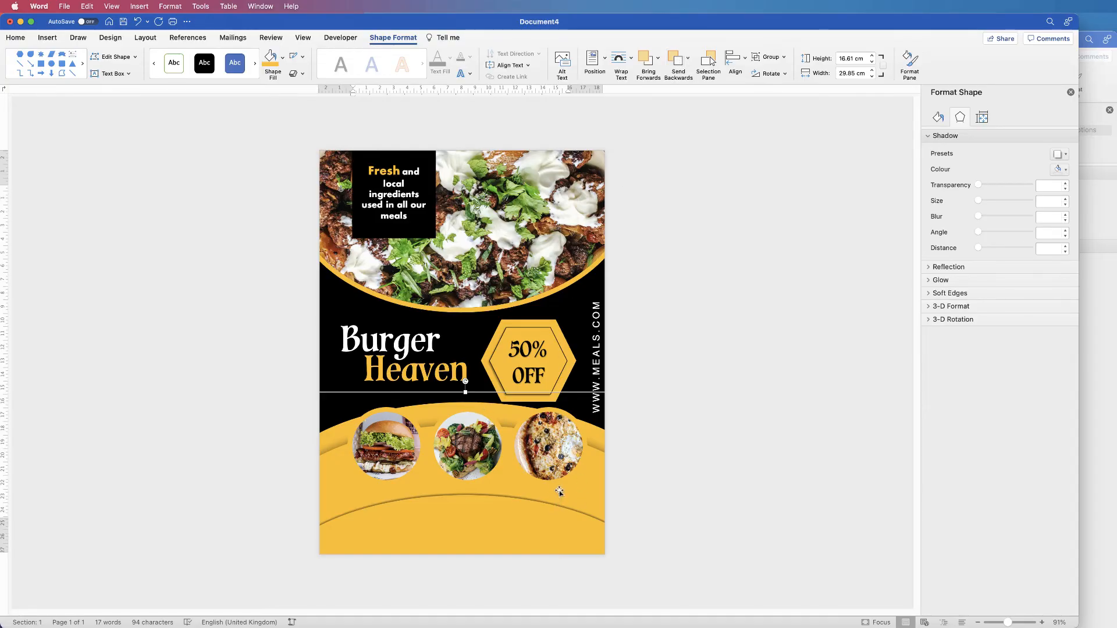
Shift the upper gold curves slightly down, then move the meal circles group up and align it to the centre of the page.
{"action": "left_click_drag", "start_coordinate": [580, 481], "coordinate": [579, 502]}
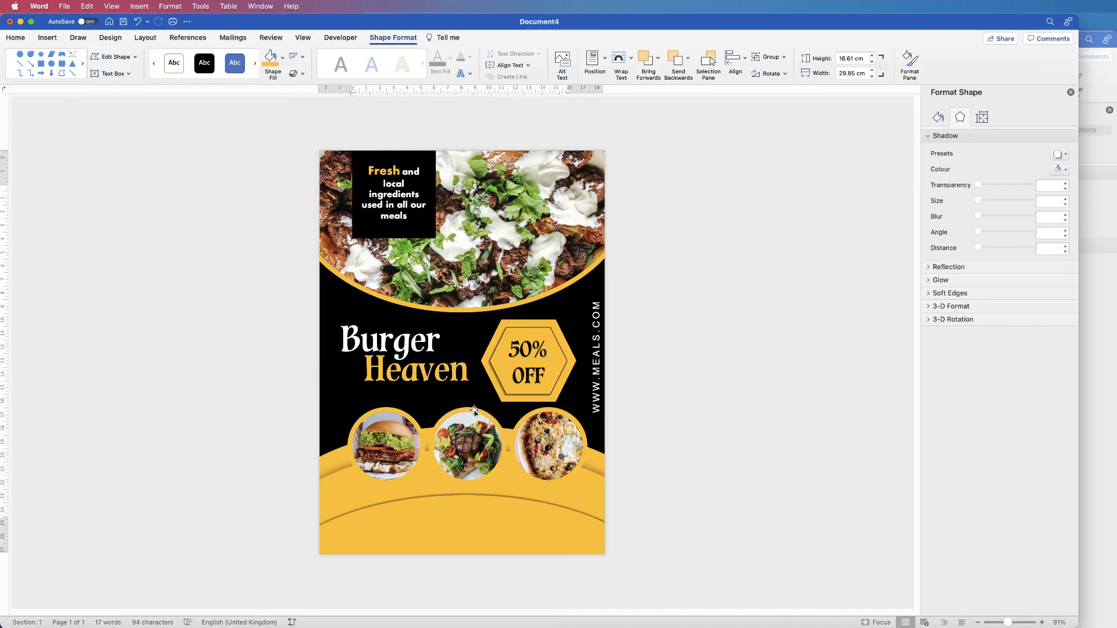
{"action": "left_click_drag", "start_coordinate": [468, 445], "coordinate": [464, 431]}
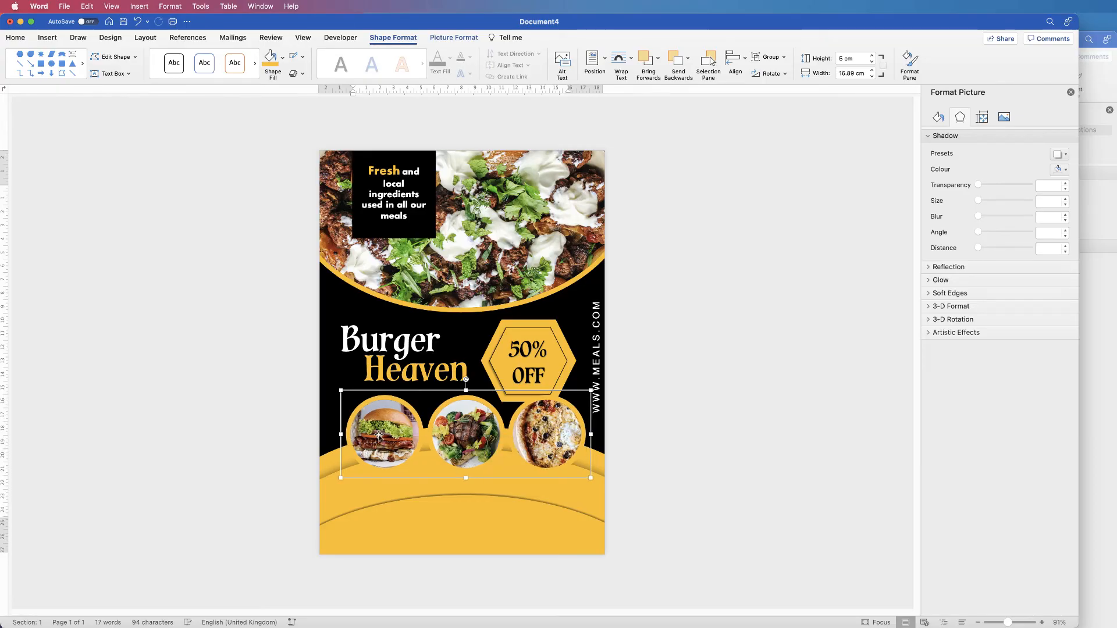
{"action": "left_click", "coordinate": [744, 63]}
{"action": "left_click", "coordinate": [754, 112]}
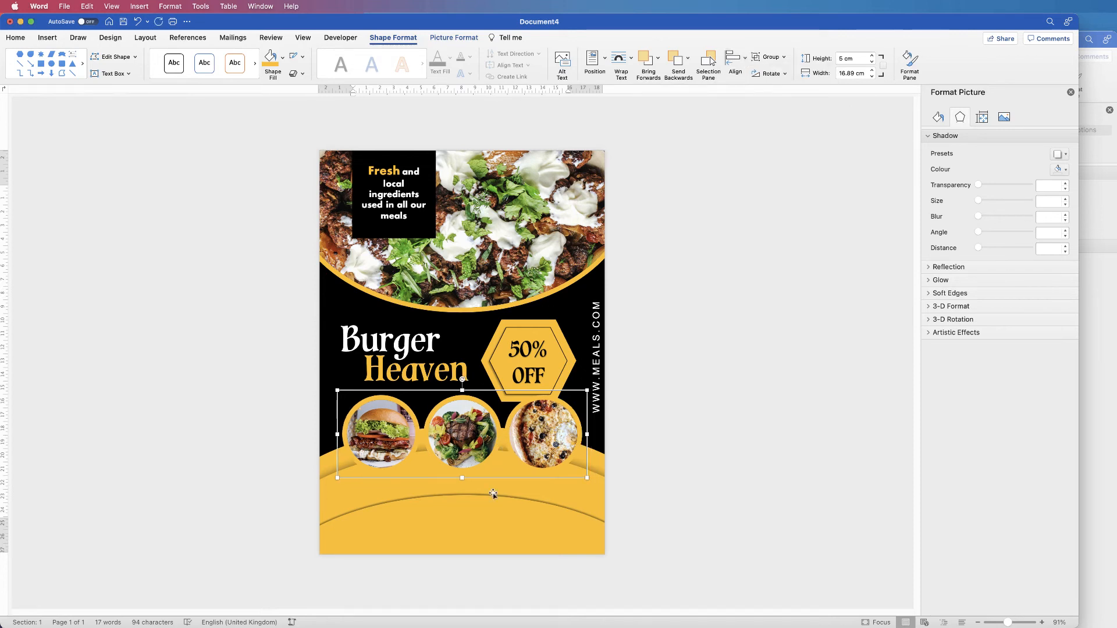
Fill the lowest gold oval at the page's bottom edge with black.
{"action": "left_click", "coordinate": [461, 521]}
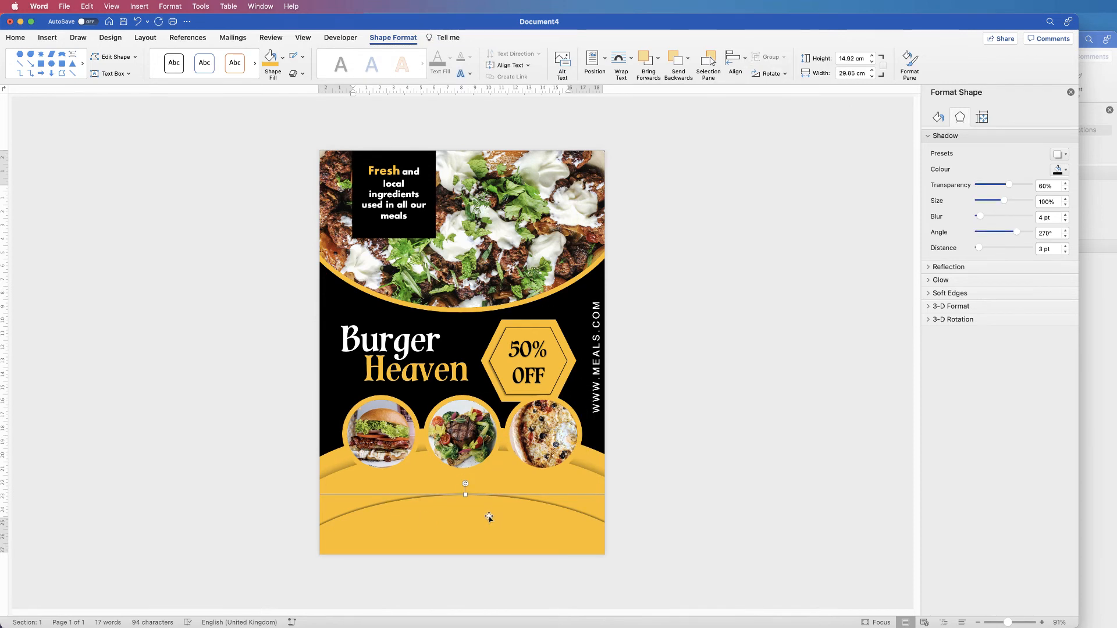
{"action": "left_click", "coordinate": [283, 57]}
{"action": "left_click", "coordinate": [279, 108]}
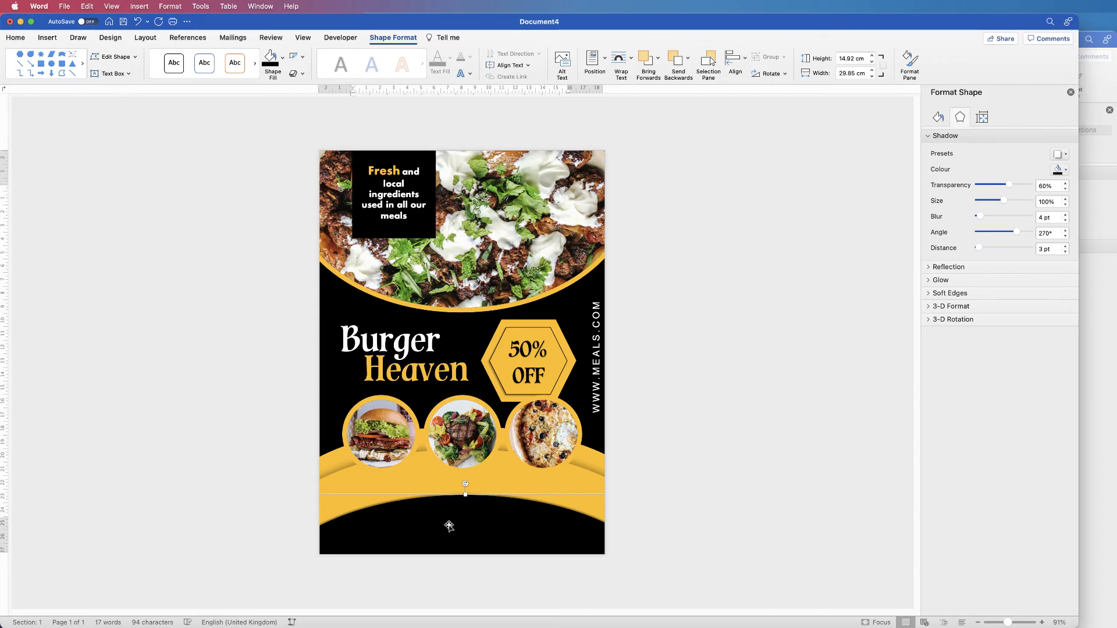
Consult the finished poster in Document3, then draw a text box about 5 cm wide and 1.27 cm high below the burger circle reading £5.99.
{"action": "left_click", "coordinate": [1093, 474]}
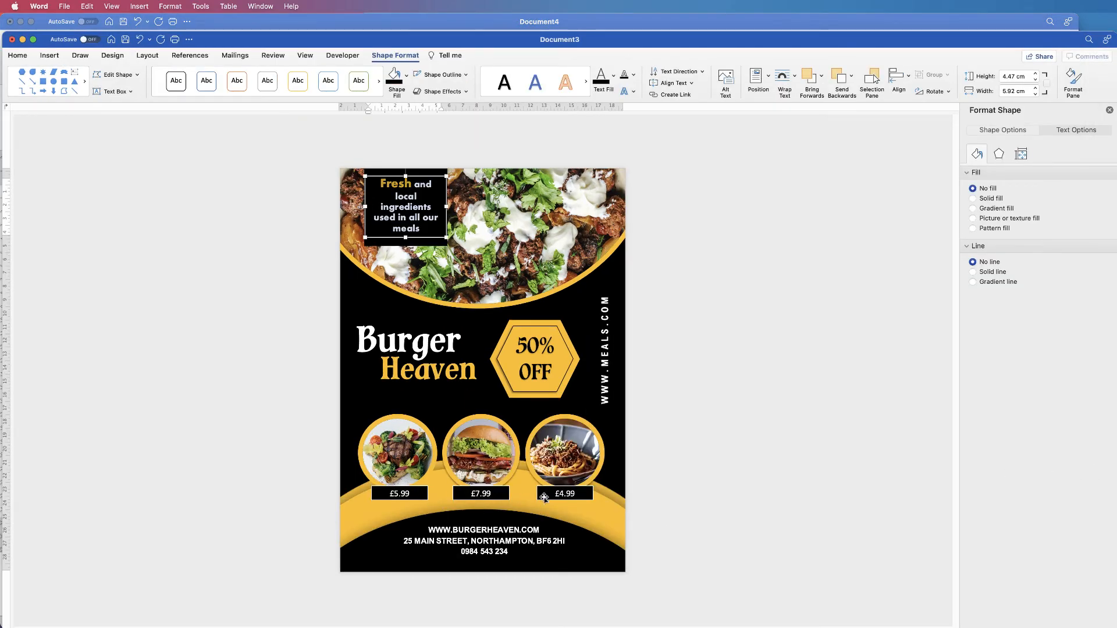
{"action": "left_click", "coordinate": [645, 24]}
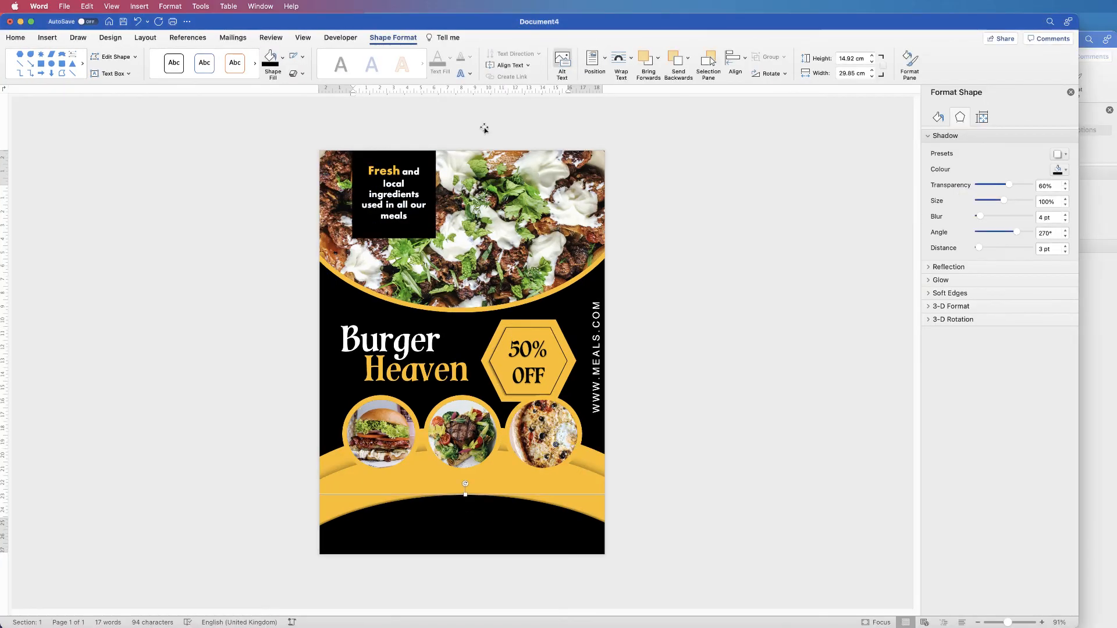
{"action": "left_click", "coordinate": [48, 39]}
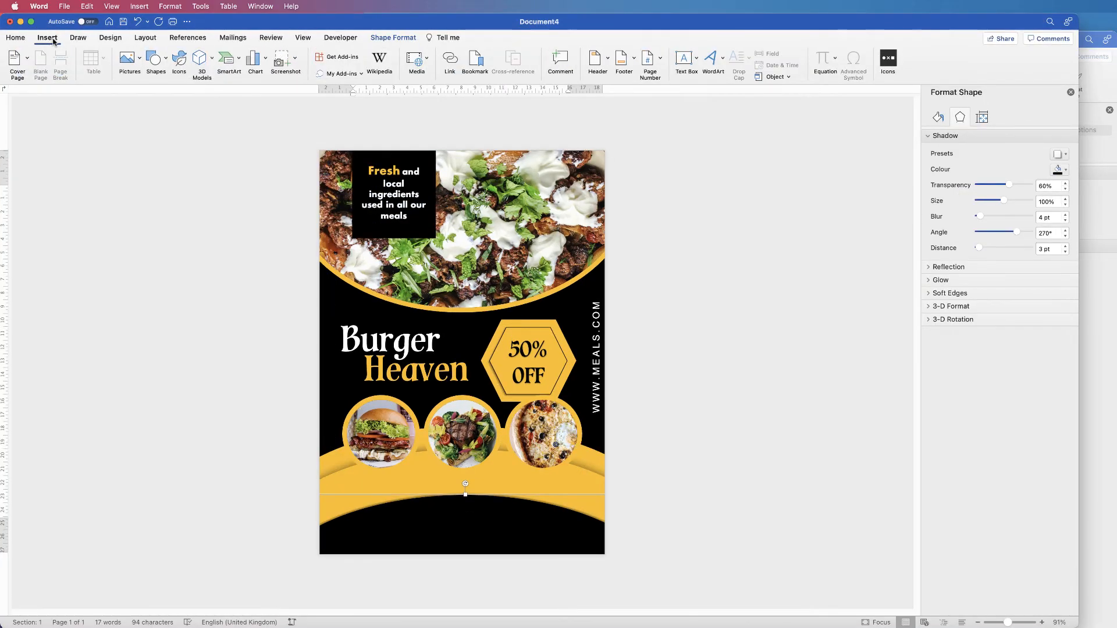
{"action": "left_click", "coordinate": [696, 58]}
{"action": "left_click", "coordinate": [711, 78]}
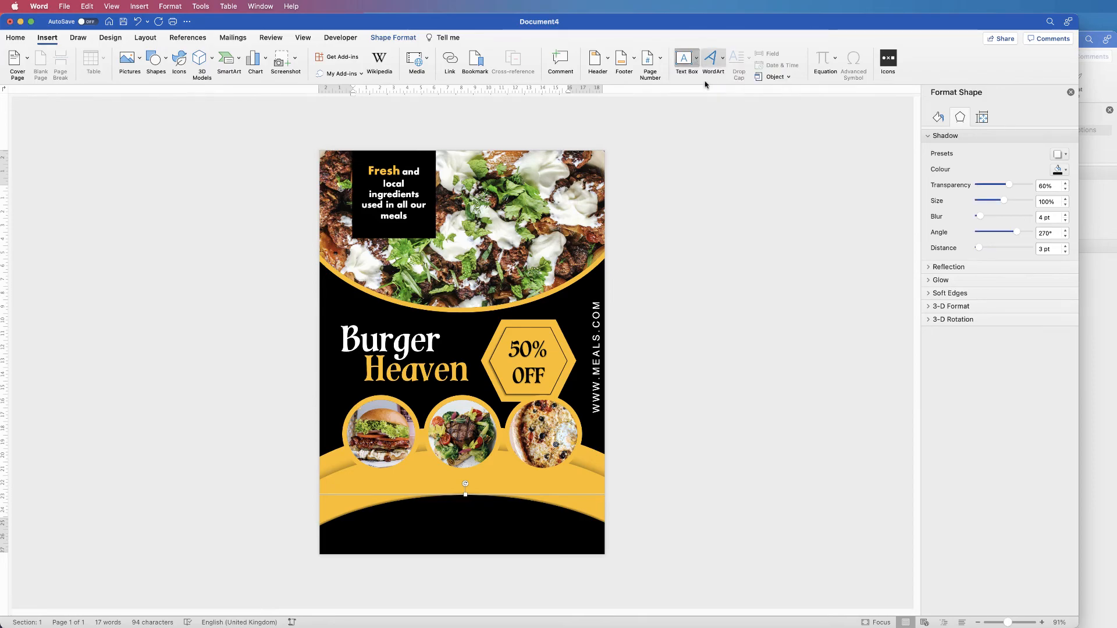
{"action": "mouse_move", "coordinate": [346, 465]}
{"action": "left_mouse_down"}
{"action": "mouse_move", "coordinate": [366, 481]}
{"action": "mouse_move", "coordinate": [410, 475]}
{"action": "mouse_move", "coordinate": [400, 506]}
{"action": "left_mouse_up"}
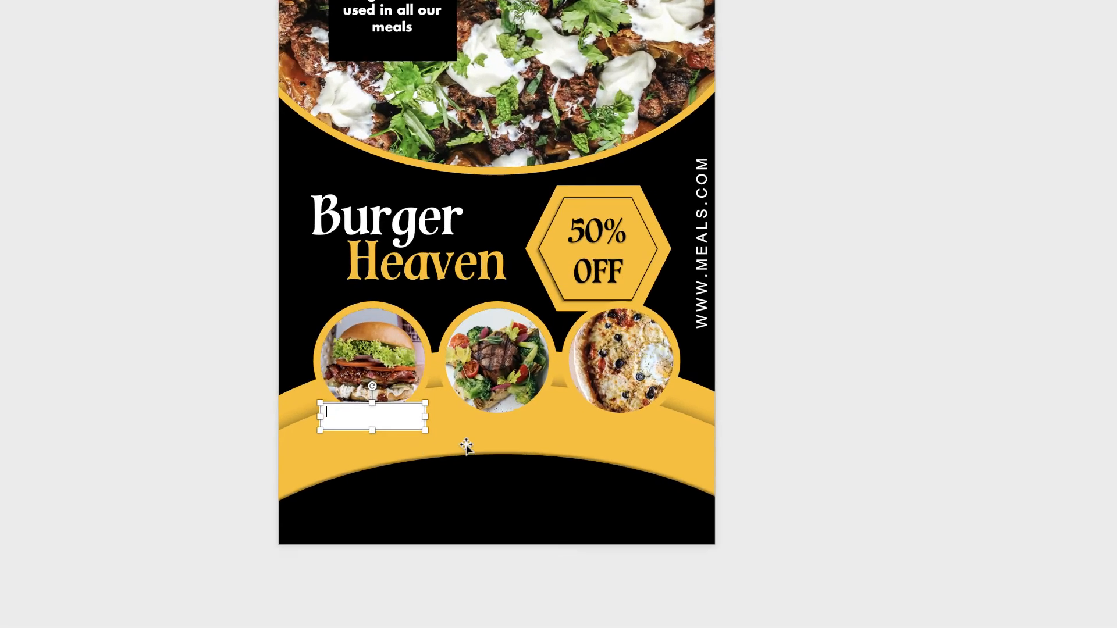
{"action": "type", "text": "£"}
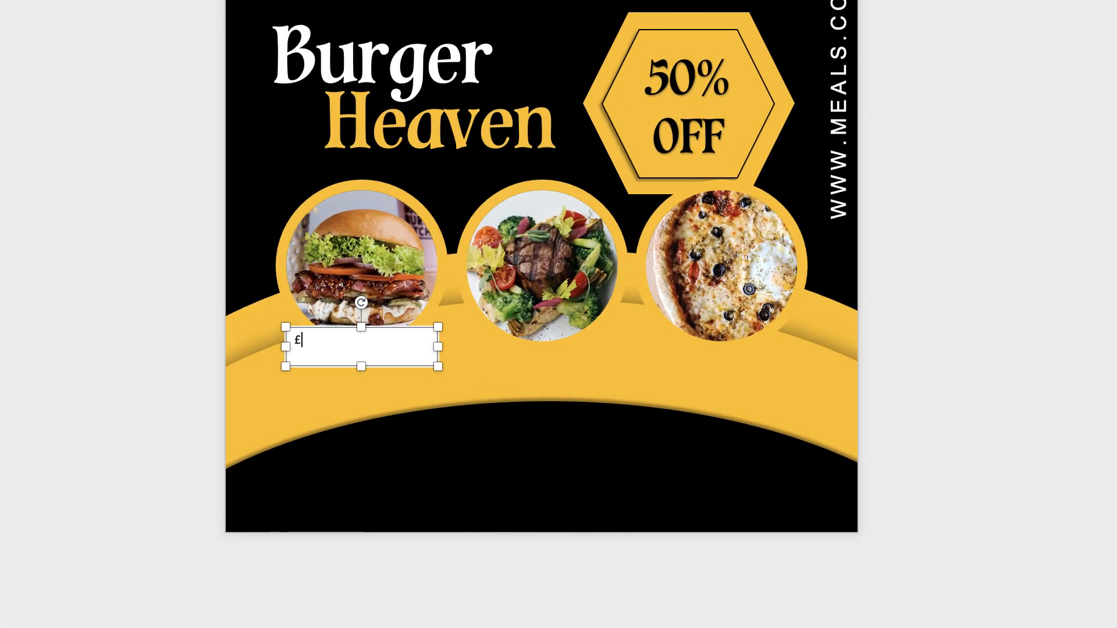
{"action": "type", "text": "5.99"}
Set the £5.99 price text to size 18 and centre it in its box.
{"action": "key", "text": "ctrl+a"}
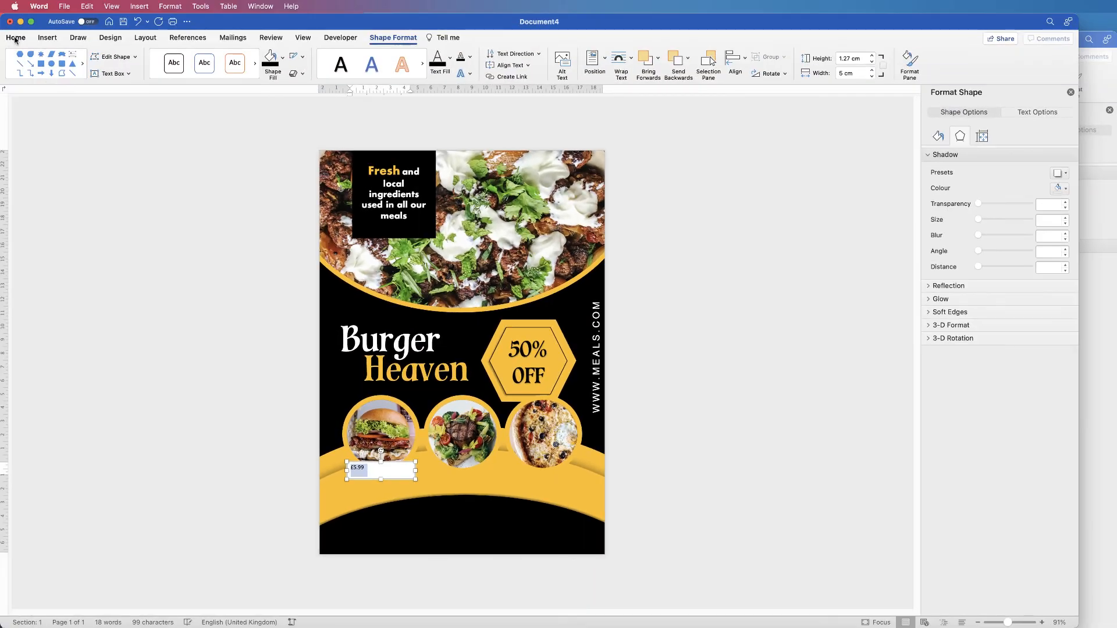
{"action": "left_click", "coordinate": [16, 38]}
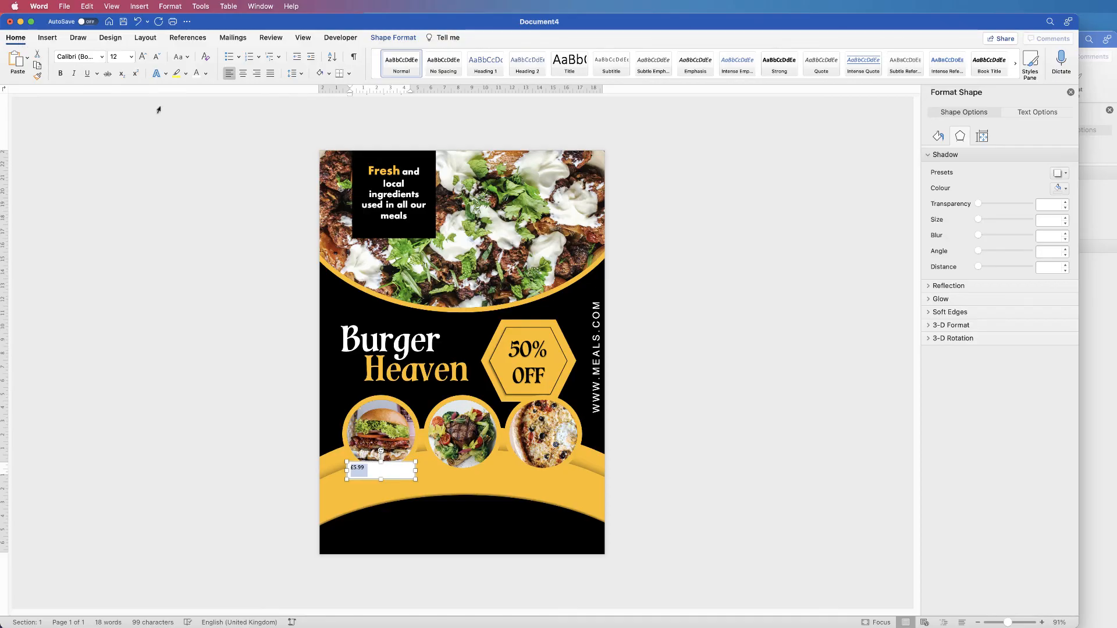
{"action": "left_click", "coordinate": [131, 58]}
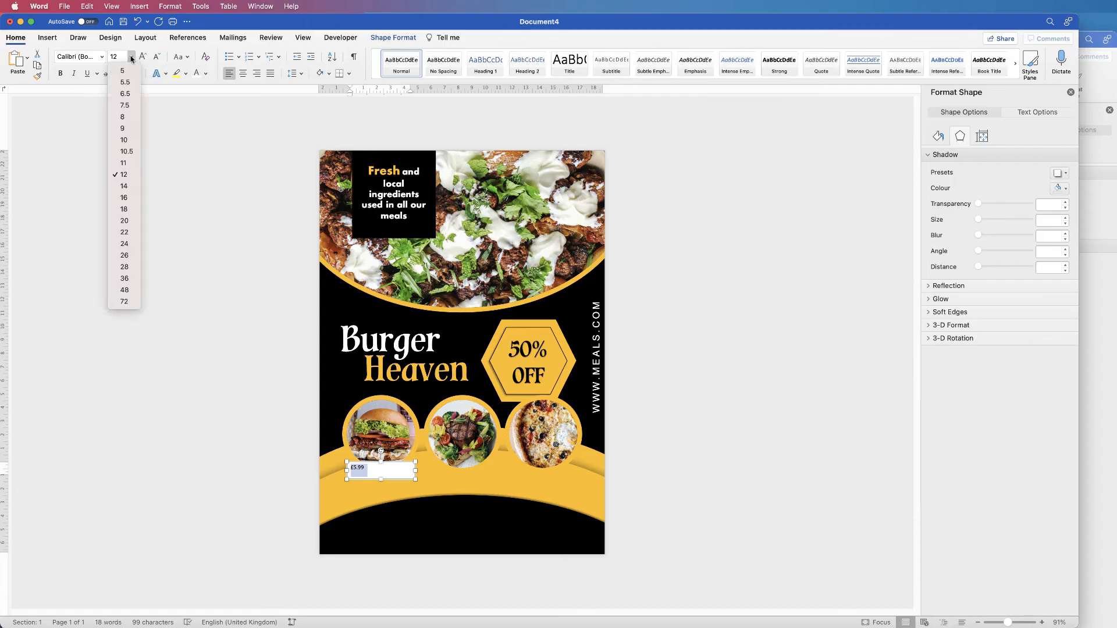
{"action": "left_click", "coordinate": [124, 209]}
{"action": "left_click", "coordinate": [242, 74]}
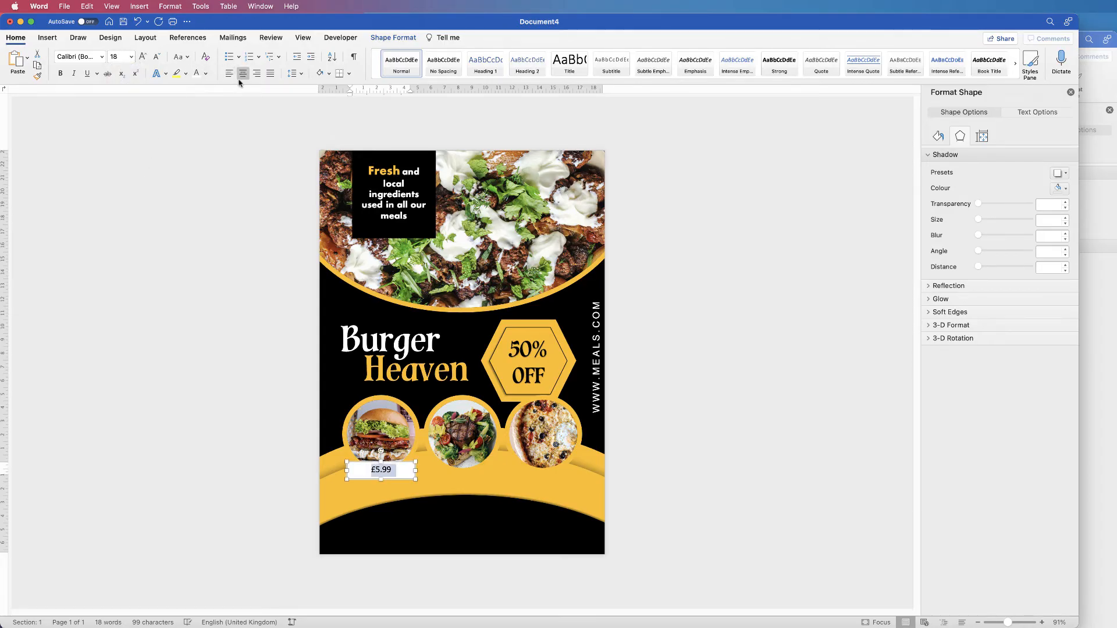
Give the £5.99 price box a white outline and a black fill.
{"action": "left_click", "coordinate": [401, 40]}
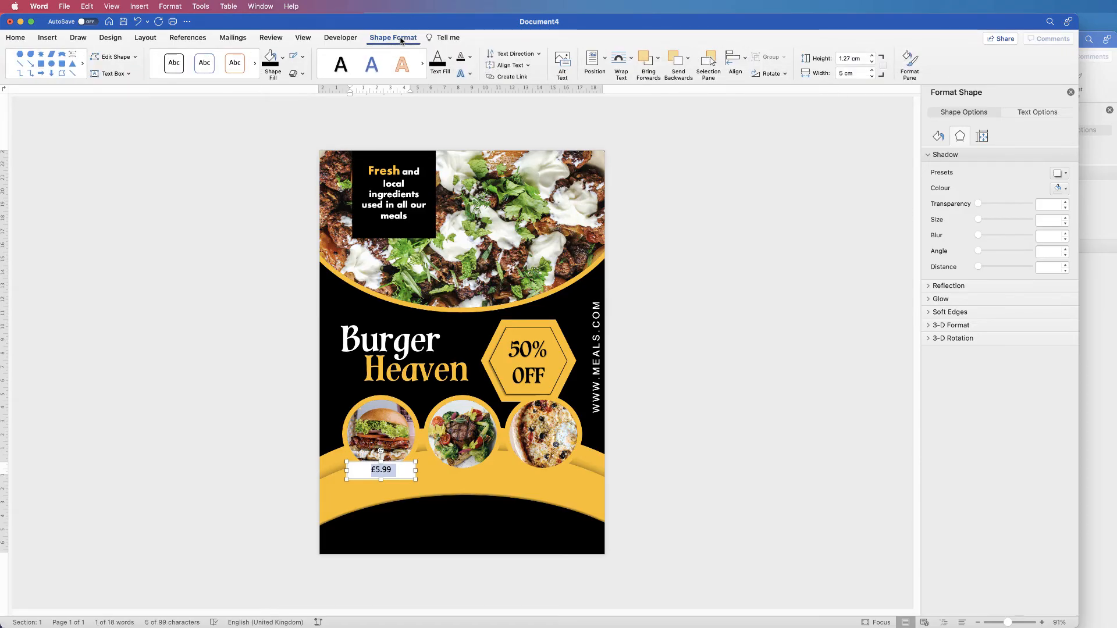
{"action": "left_click", "coordinate": [302, 57]}
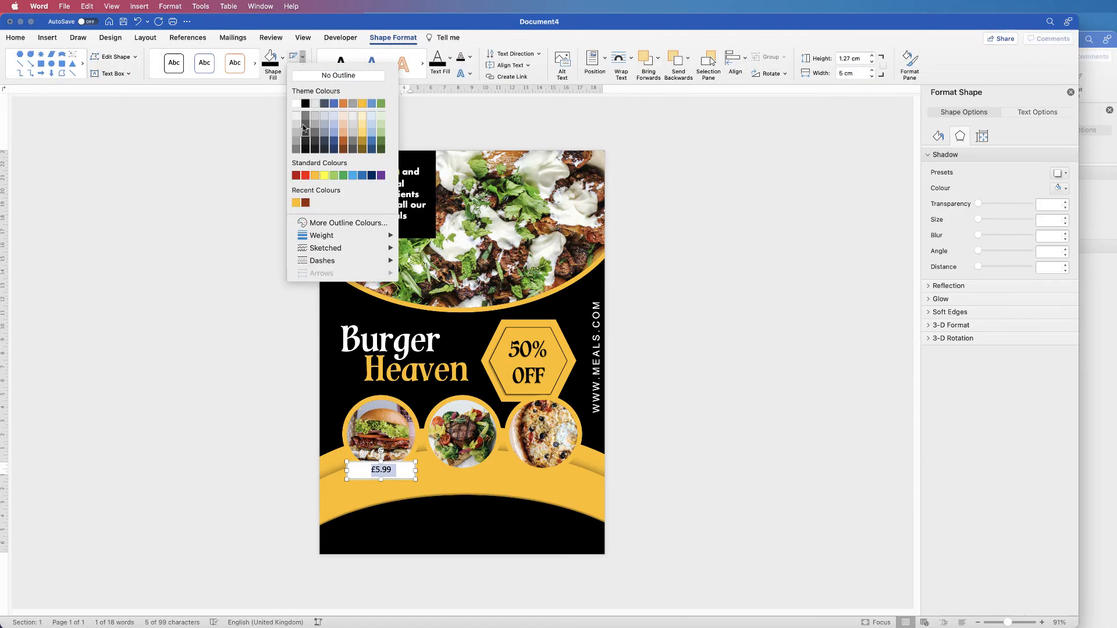
{"action": "left_click", "coordinate": [295, 103]}
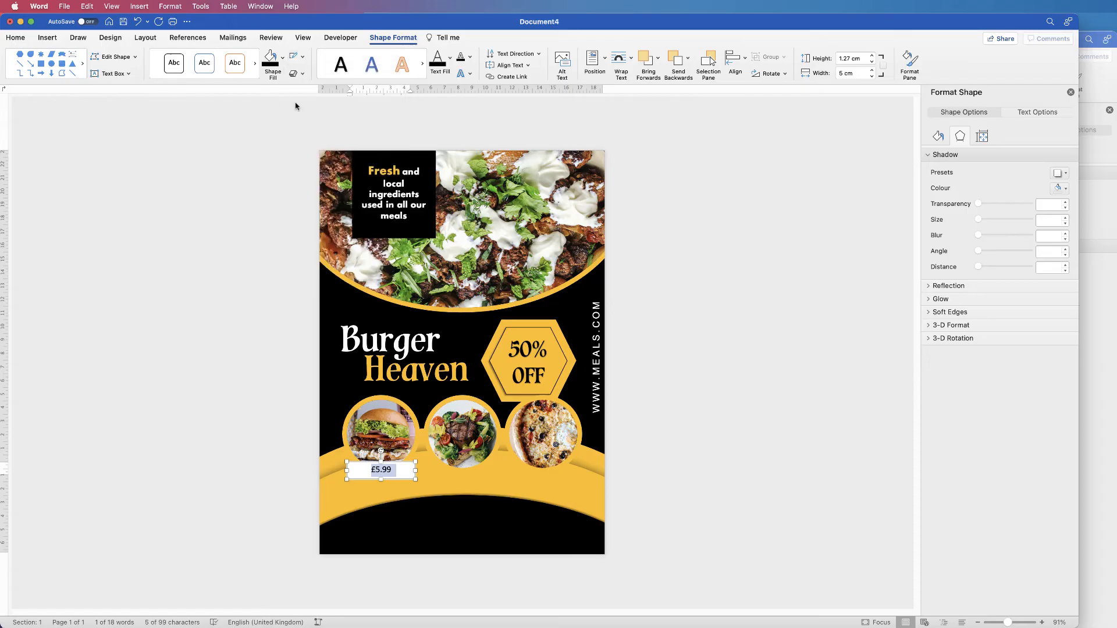
{"action": "left_click", "coordinate": [269, 58]}
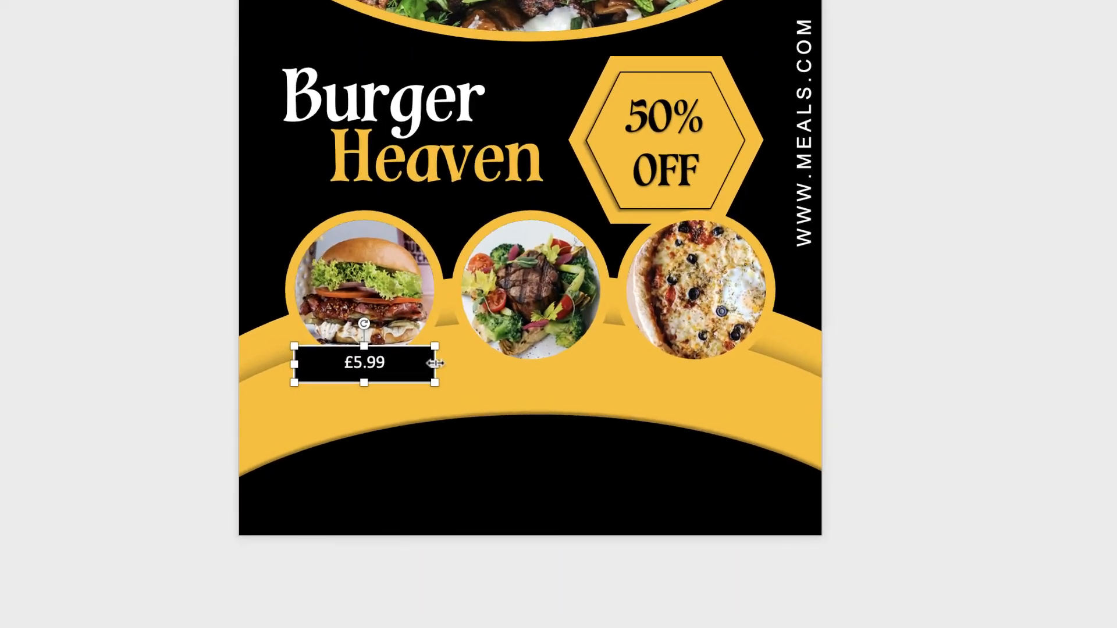
Narrow the price box to about 3.93 cm and place duplicates of it below the salad and pizza circles.
{"action": "left_click_drag", "start_coordinate": [436, 363], "coordinate": [543, 351]}
{"action": "left_click", "coordinate": [536, 357]}
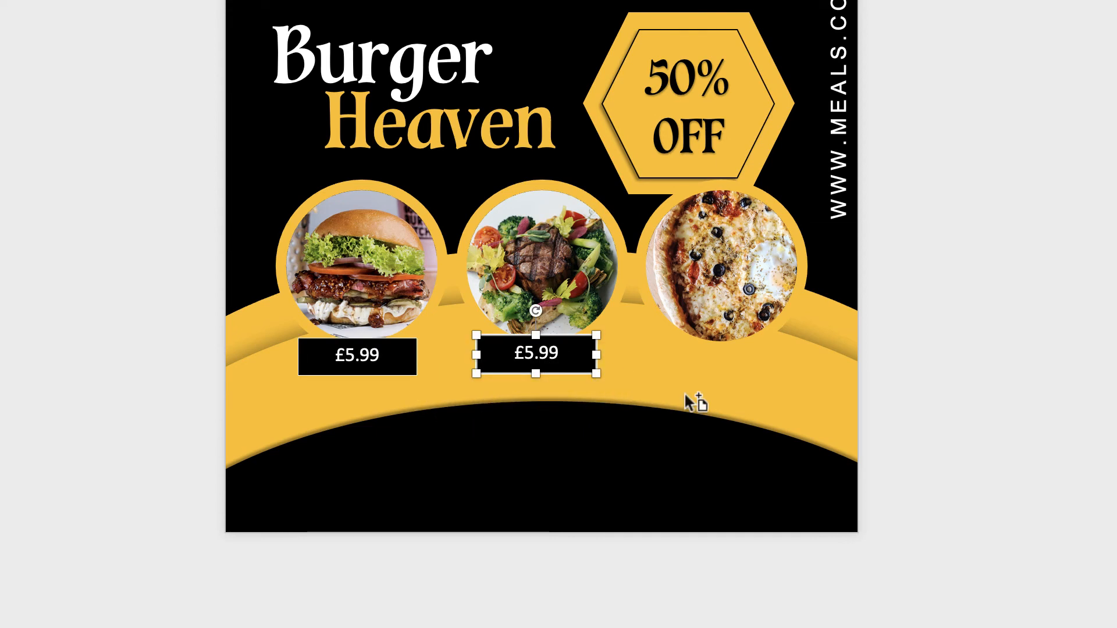
{"action": "left_click_drag", "start_coordinate": [531, 360], "coordinate": [722, 351]}
Select all three price boxes, align them to the top and distribute them horizontally.
{"action": "left_click", "coordinate": [529, 360], "text": "shift"}
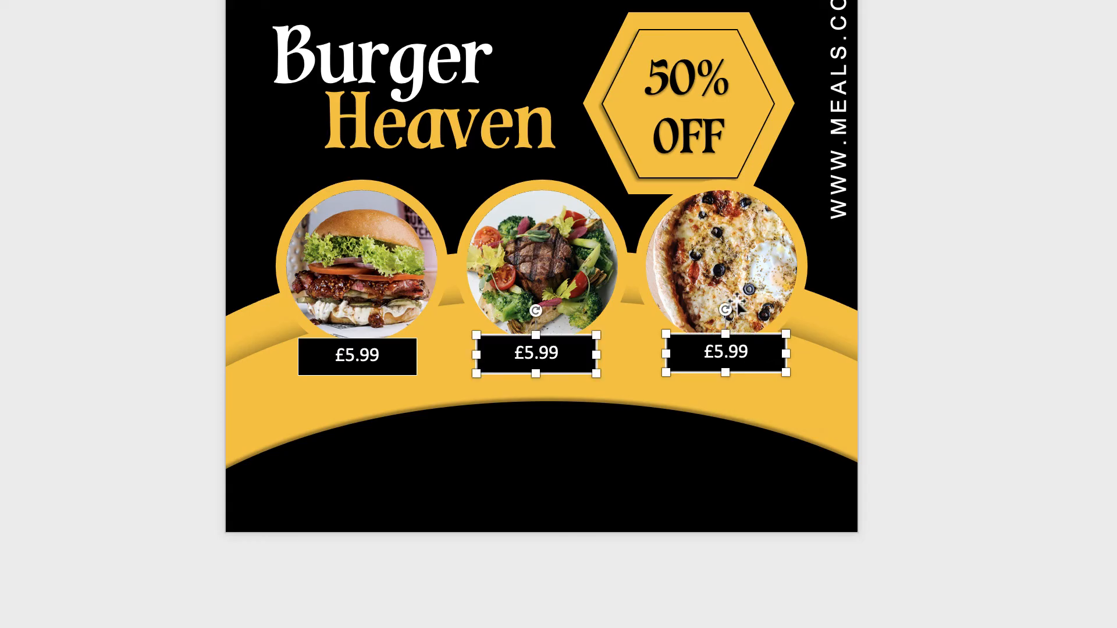
{"action": "left_click", "coordinate": [365, 352]}
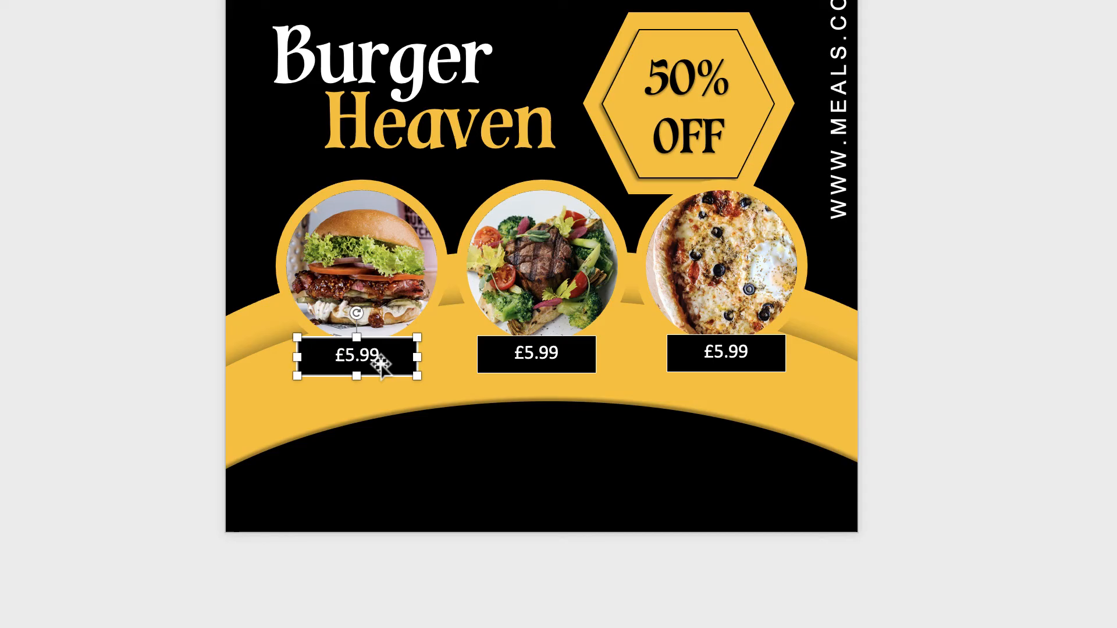
{"action": "left_click", "coordinate": [532, 367], "text": "shift"}
{"action": "left_click", "coordinate": [721, 356], "text": "shift"}
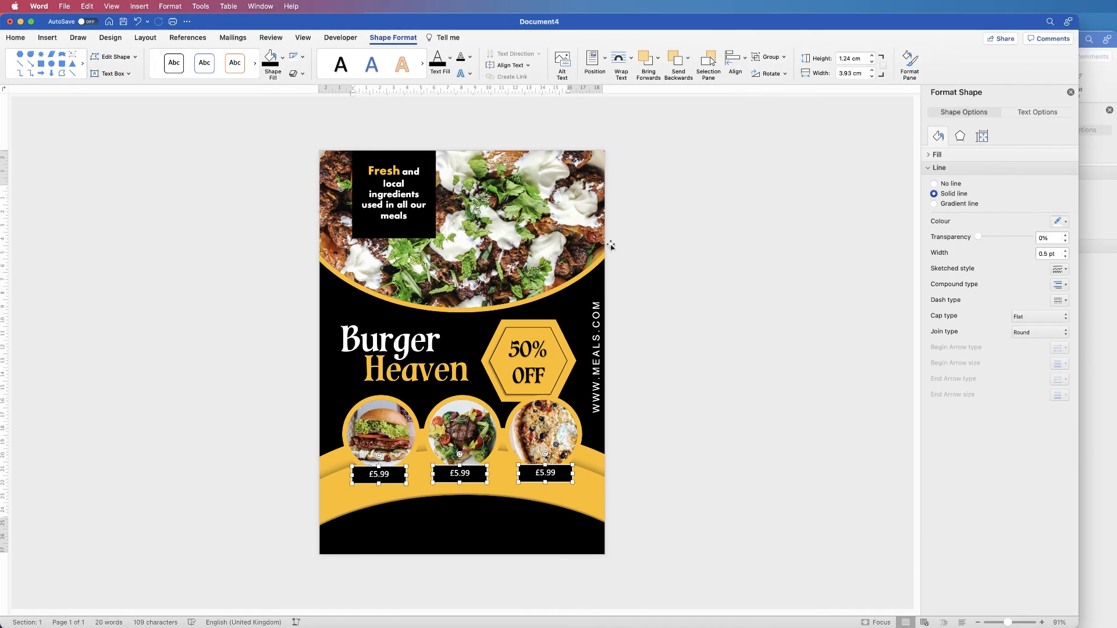
{"action": "left_click", "coordinate": [736, 58]}
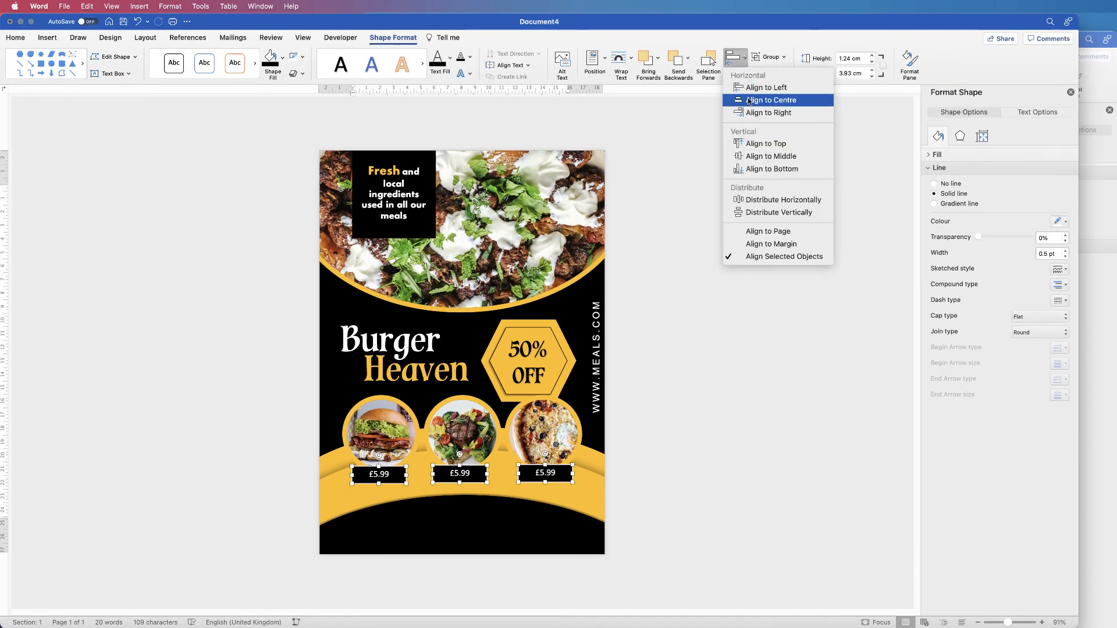
{"action": "left_click", "coordinate": [755, 144]}
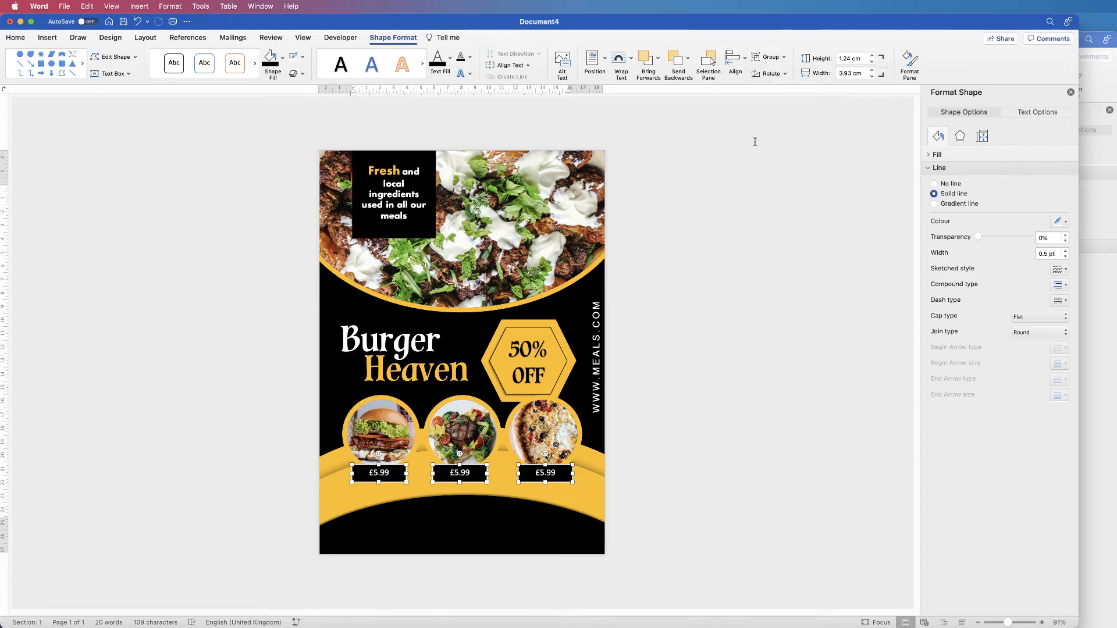
{"action": "left_click", "coordinate": [745, 61]}
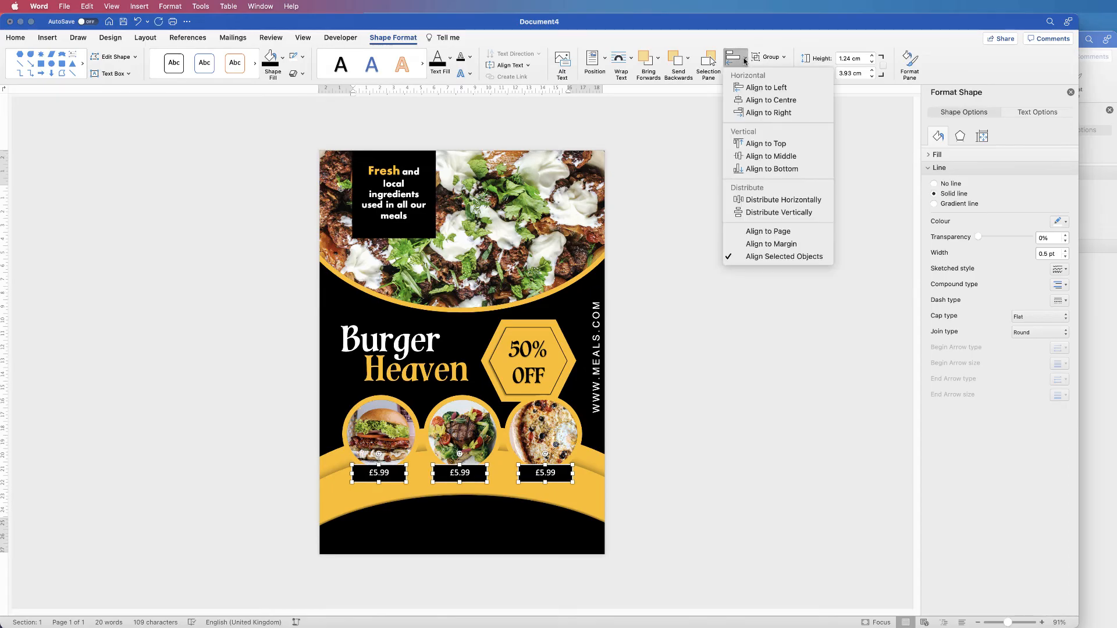
{"action": "left_click", "coordinate": [766, 200]}
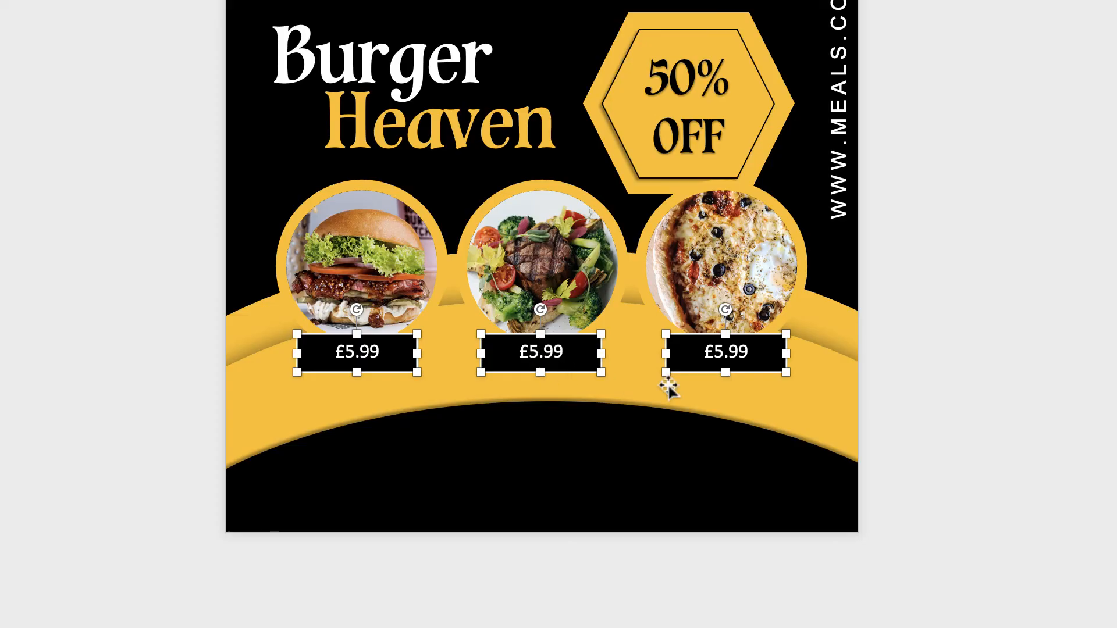
Ungroup the three meal circles so each picture can be selected separately.
{"action": "left_click", "coordinate": [731, 264]}
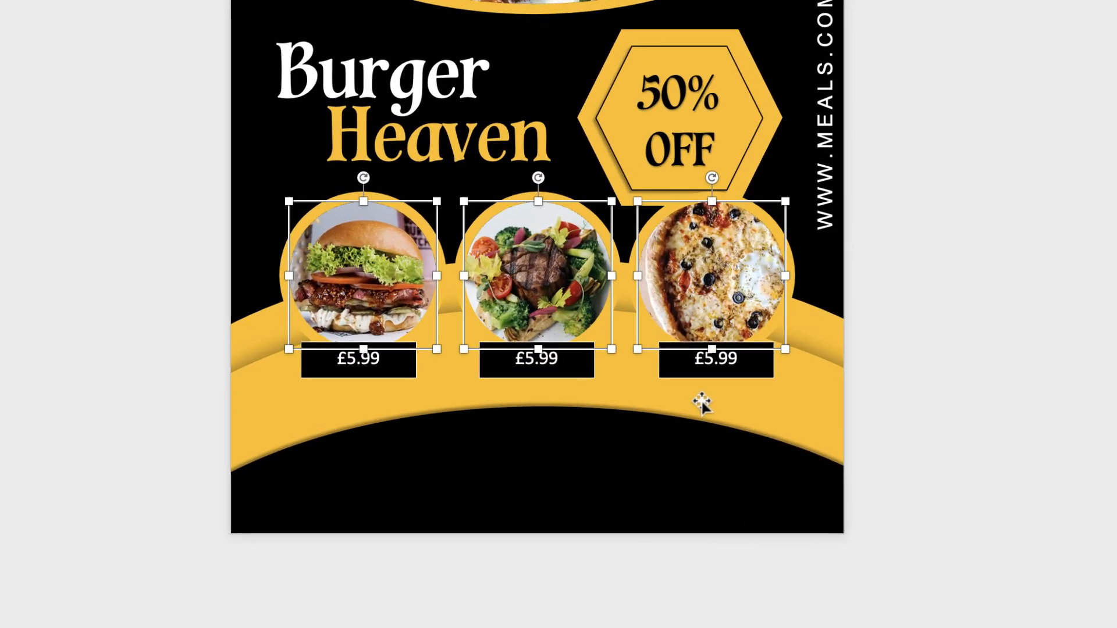
{"action": "left_click", "coordinate": [541, 435]}
Align the pizza picture and its price box to the centre of each other and group them.
{"action": "left_click", "coordinate": [723, 356], "text": "shift"}
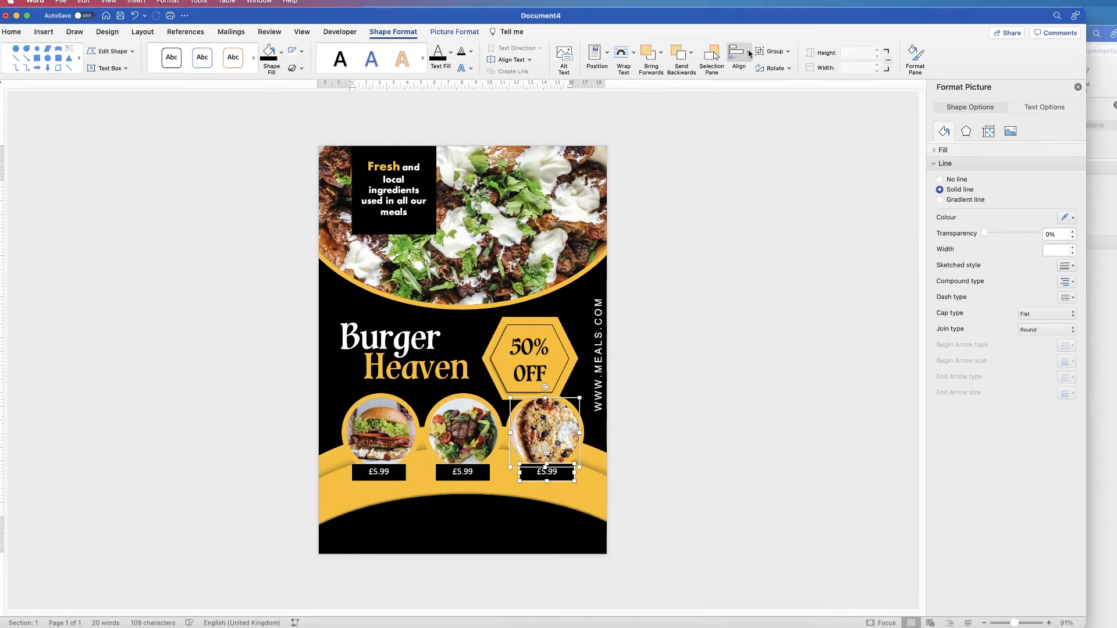
{"action": "left_click", "coordinate": [745, 59]}
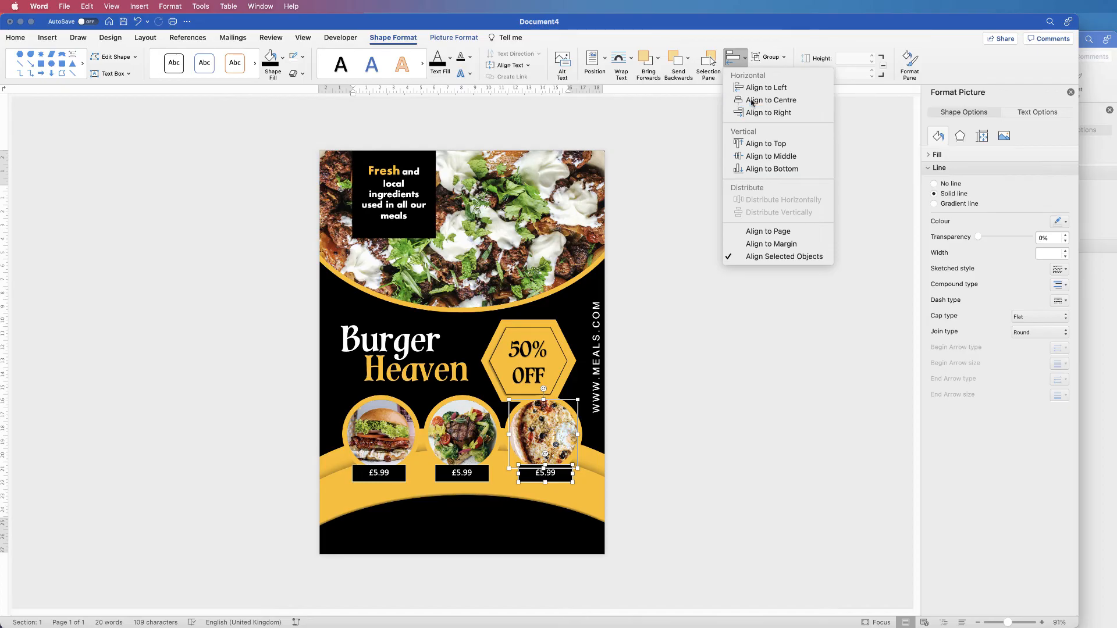
{"action": "left_click", "coordinate": [749, 100]}
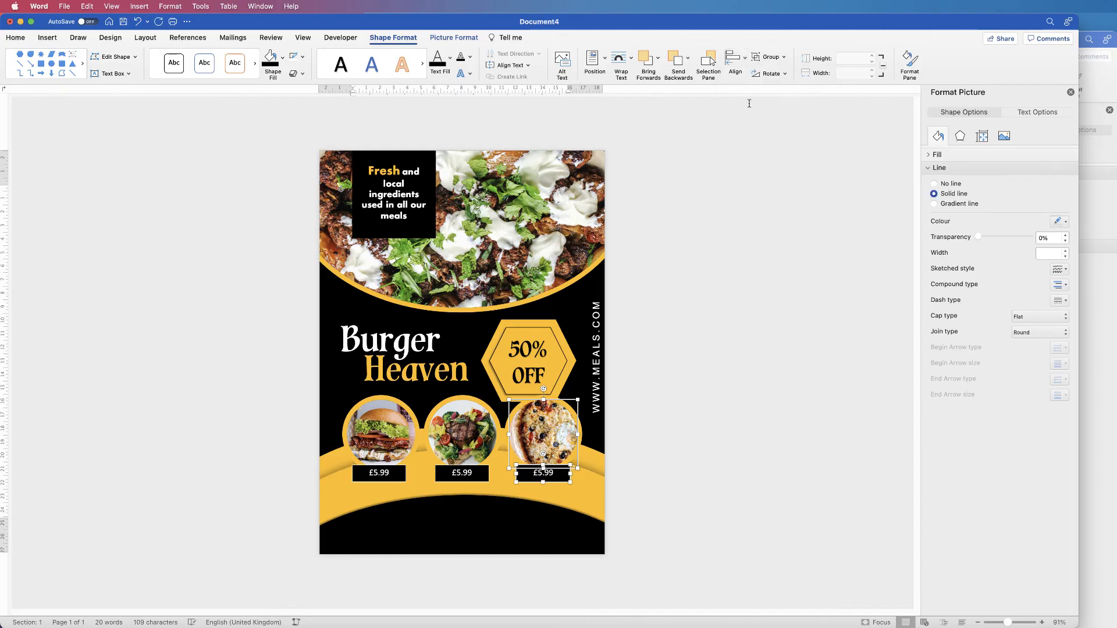
{"action": "left_click", "coordinate": [783, 58]}
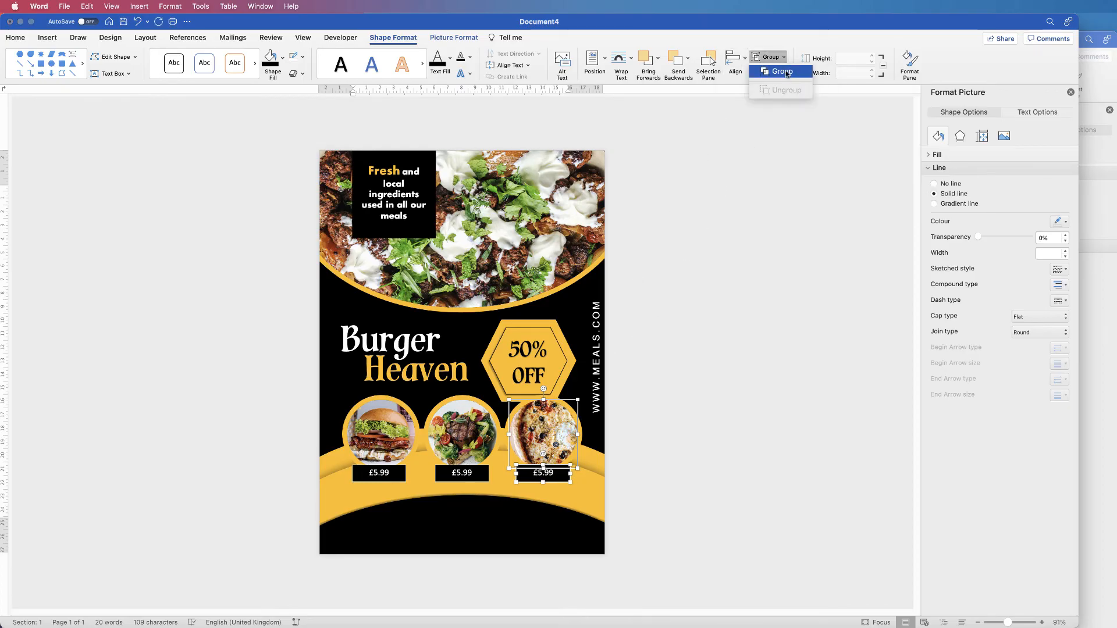
{"action": "left_click", "coordinate": [786, 73]}
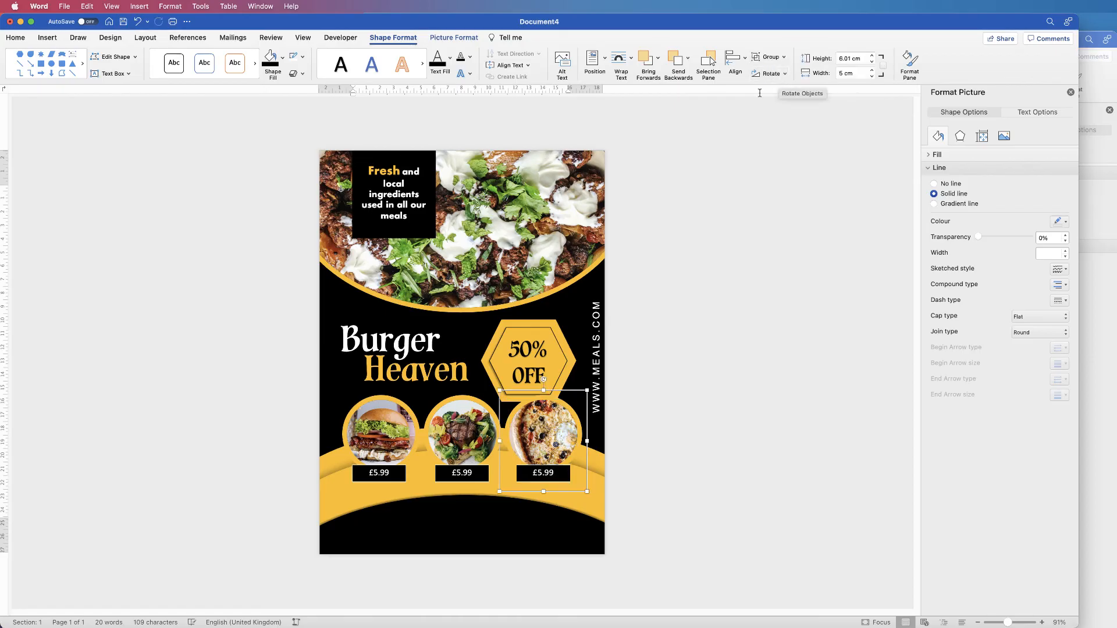
Align the salad picture and its price box to the centre of each other.
{"action": "left_click", "coordinate": [460, 475]}
{"action": "left_click", "coordinate": [459, 474], "text": "shift"}
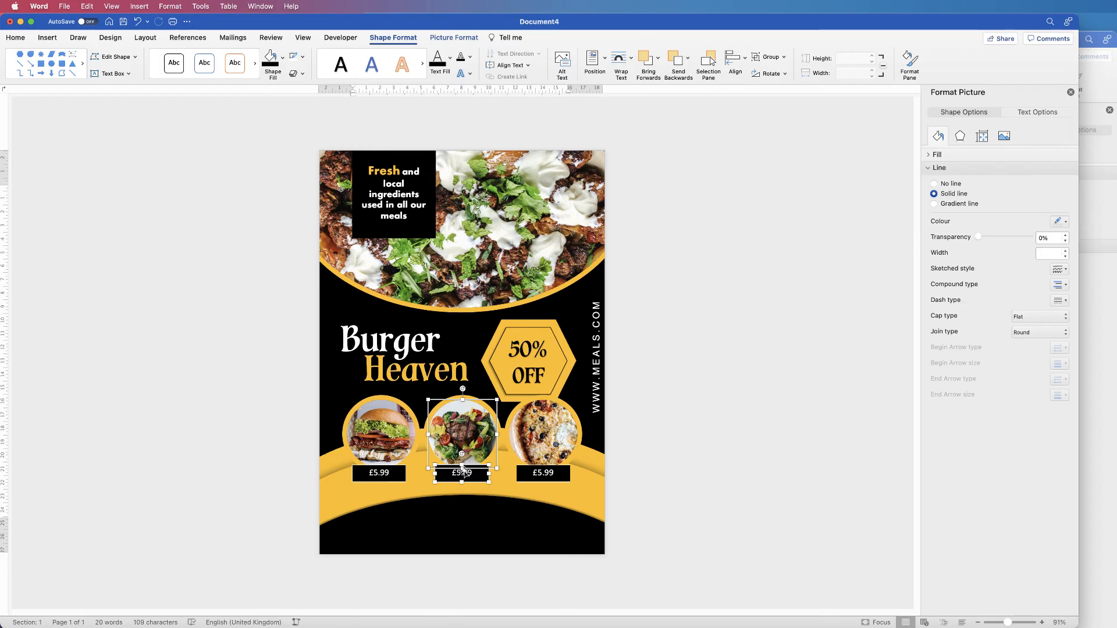
{"action": "left_click", "coordinate": [735, 62]}
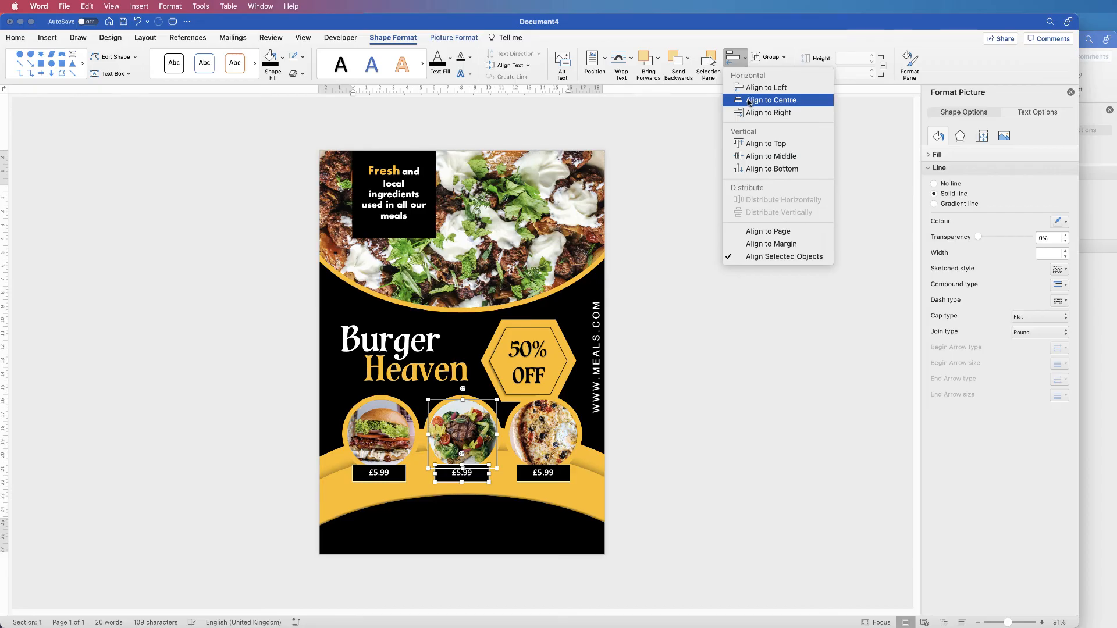
{"action": "left_click", "coordinate": [750, 100]}
Align the burger picture and its price box to the centre of each other and group them.
{"action": "left_click", "coordinate": [370, 437]}
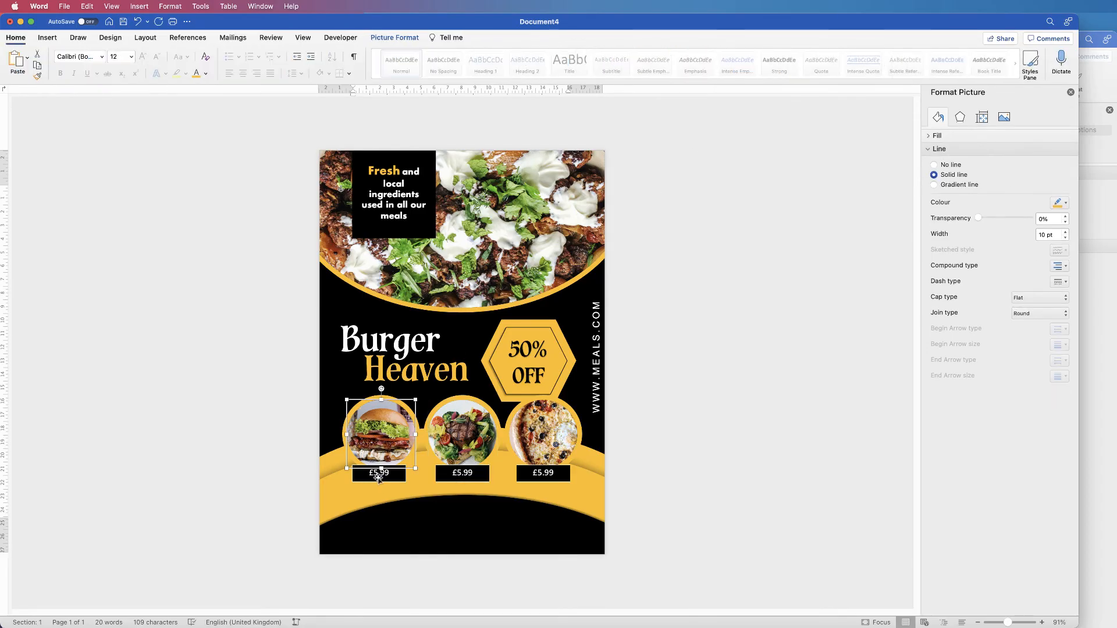
{"action": "left_click", "coordinate": [379, 474], "text": "shift"}
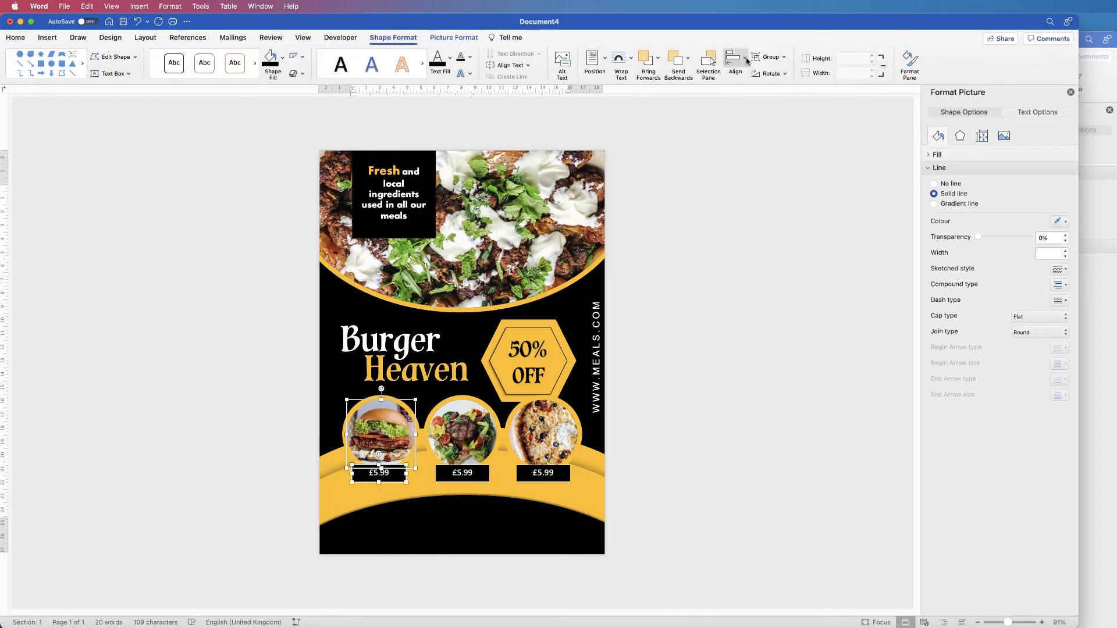
{"action": "left_click", "coordinate": [746, 60]}
{"action": "left_click", "coordinate": [748, 105]}
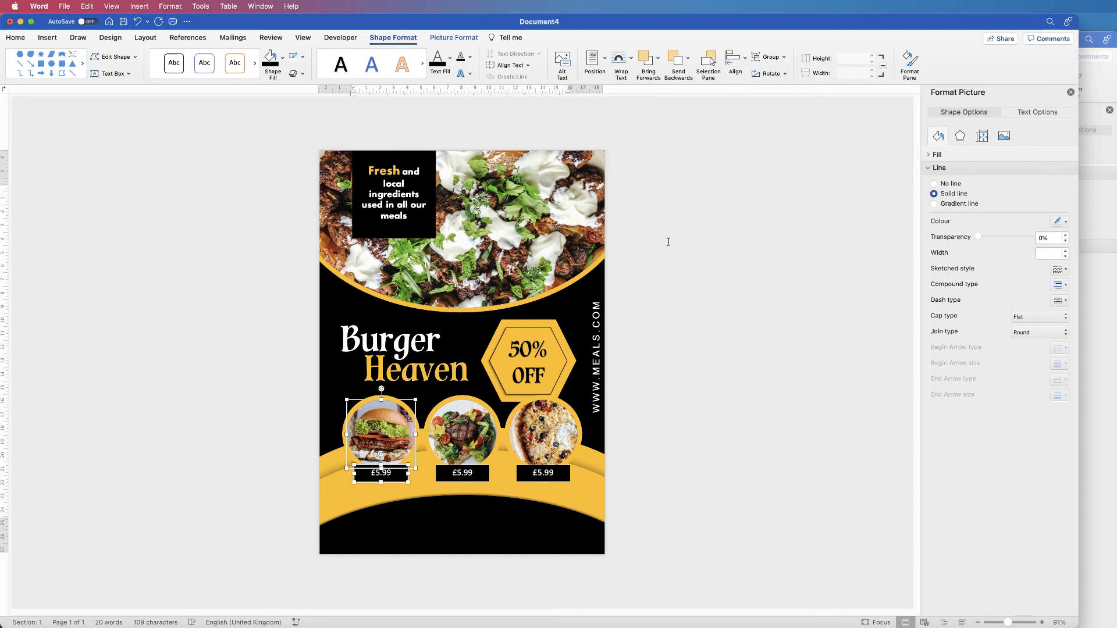
{"action": "left_click", "coordinate": [781, 58]}
{"action": "left_click", "coordinate": [785, 71]}
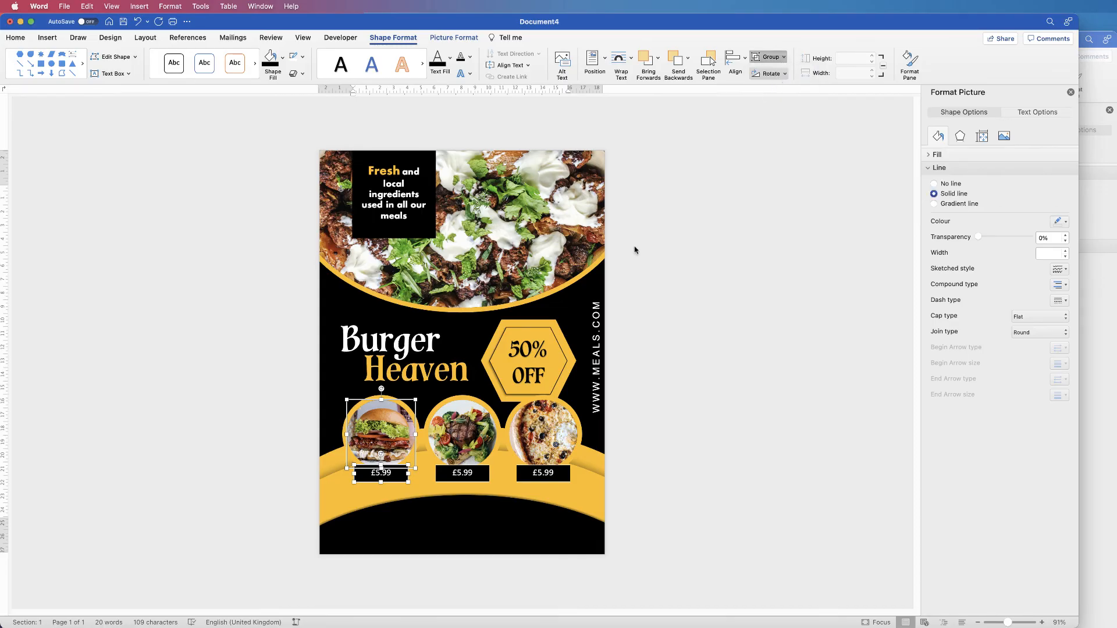
Centre-align the salad picture with its price box again and group the two.
{"action": "left_click", "coordinate": [462, 444]}
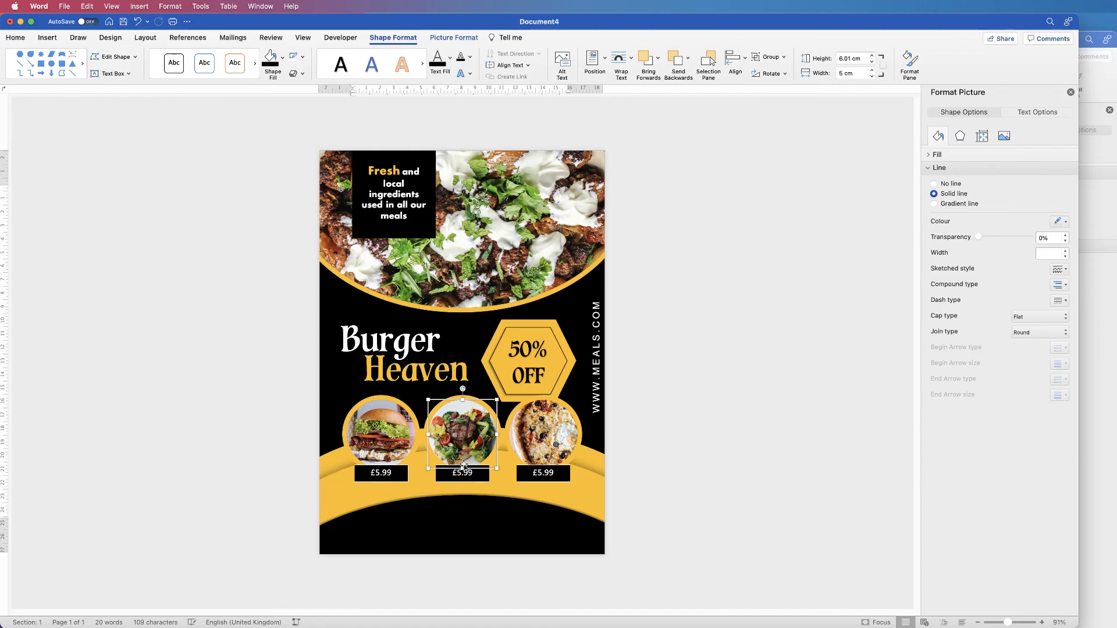
{"action": "left_click", "coordinate": [460, 474], "text": "shift"}
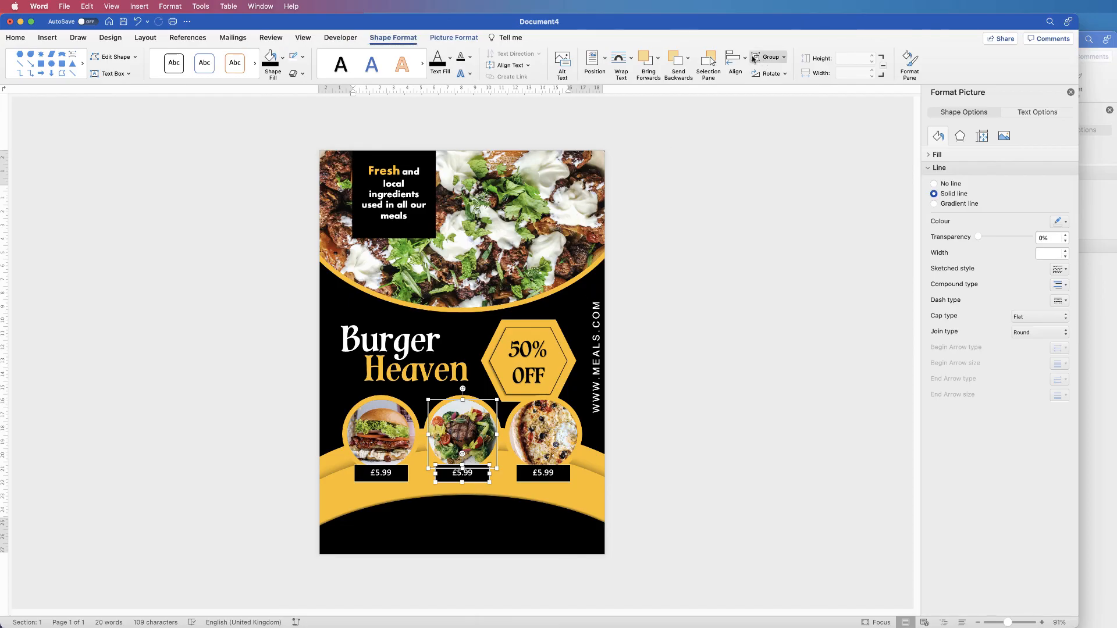
{"action": "left_click", "coordinate": [745, 58]}
{"action": "left_click", "coordinate": [748, 102]}
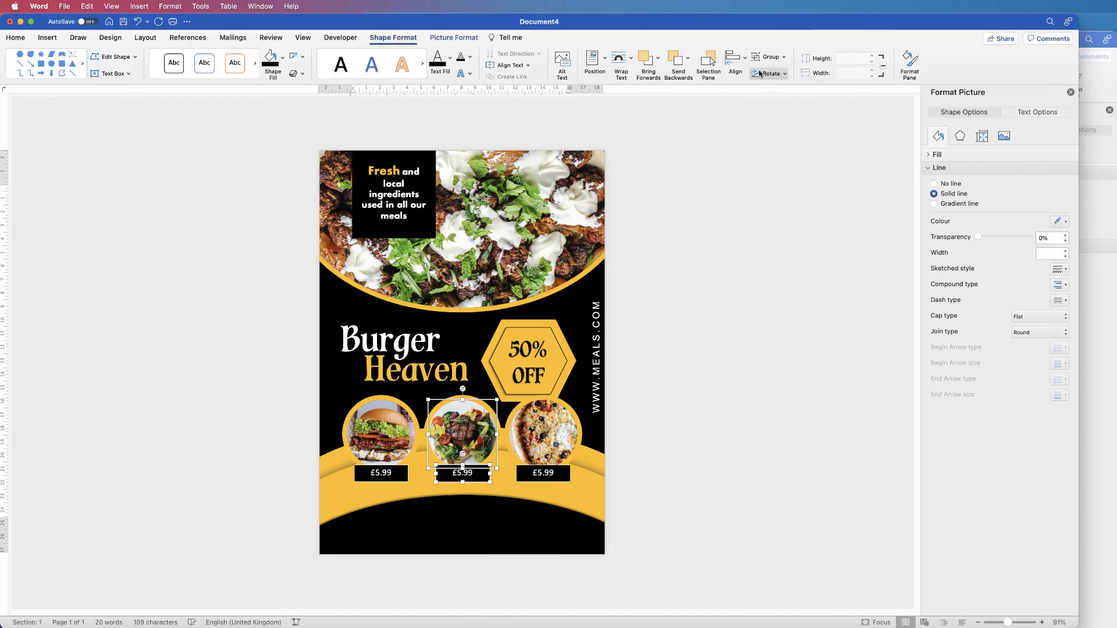
{"action": "left_click", "coordinate": [771, 56]}
{"action": "left_click", "coordinate": [774, 74]}
Combine the three meal-and-price groups into one group and align it to the centre horizontally.
{"action": "left_click", "coordinate": [540, 435], "text": "shift"}
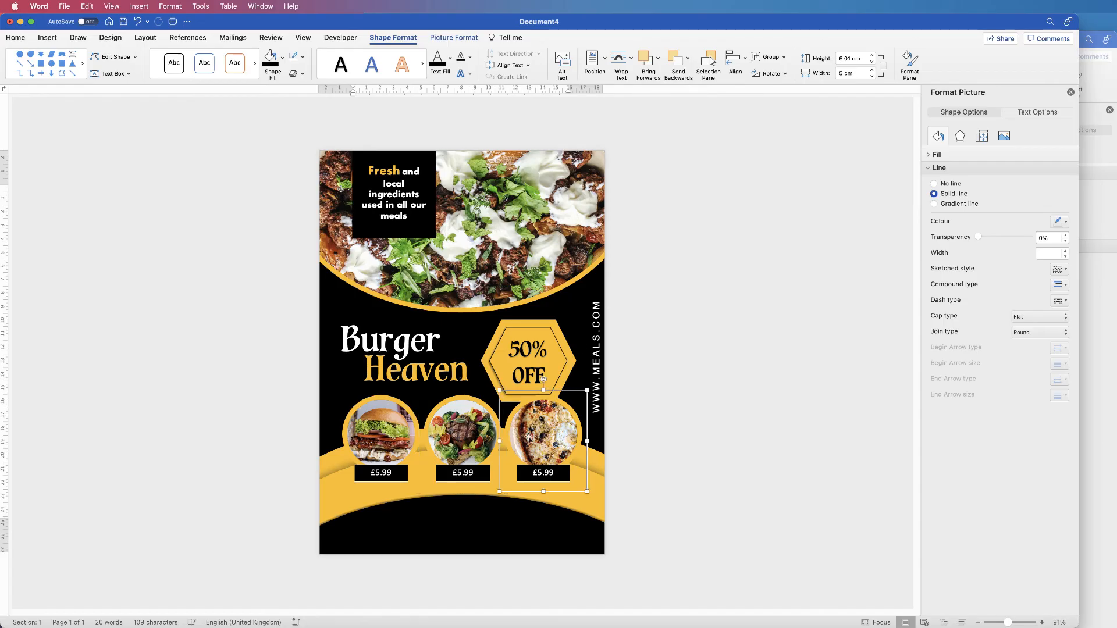
{"action": "left_click", "coordinate": [402, 437], "text": "shift"}
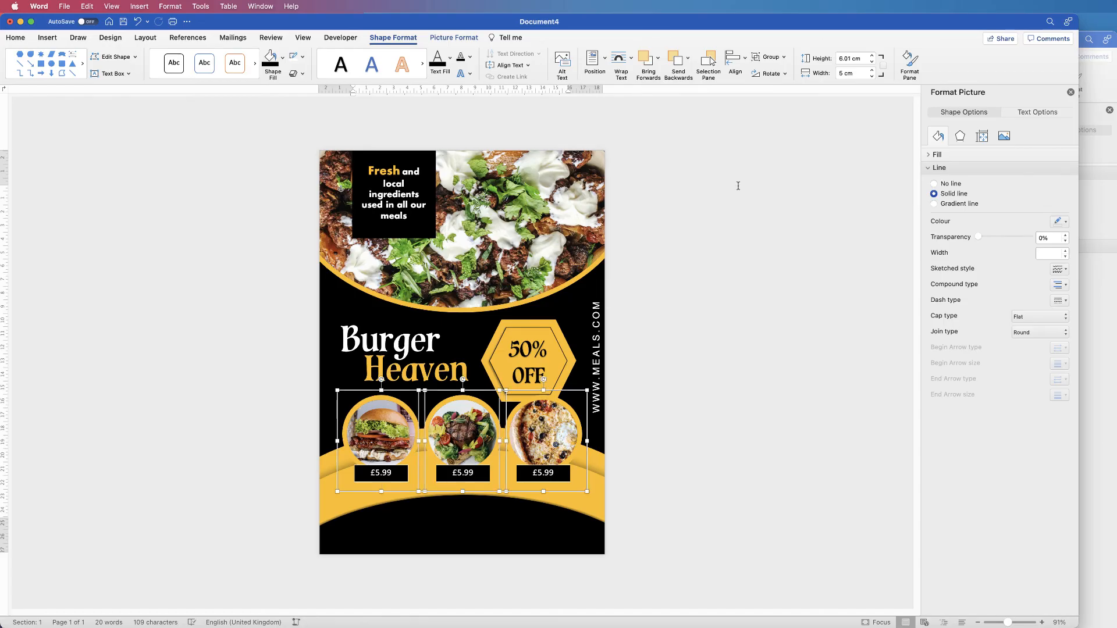
{"action": "left_click", "coordinate": [781, 58]}
{"action": "left_click", "coordinate": [776, 72]}
{"action": "mouse_move", "coordinate": [530, 437]}
{"action": "left_mouse_down"}
{"action": "mouse_move", "coordinate": [515, 431]}
{"action": "mouse_move", "coordinate": [558, 437]}
{"action": "mouse_move", "coordinate": [533, 434]}
{"action": "left_mouse_up"}
{"action": "left_click", "coordinate": [747, 61]}
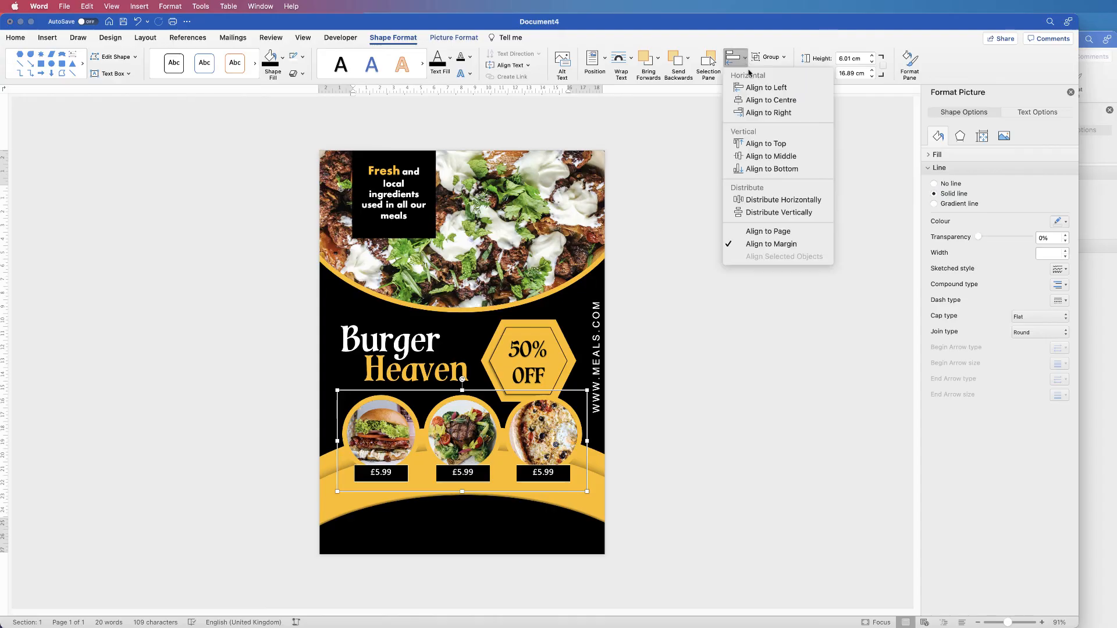
{"action": "left_click", "coordinate": [740, 109]}
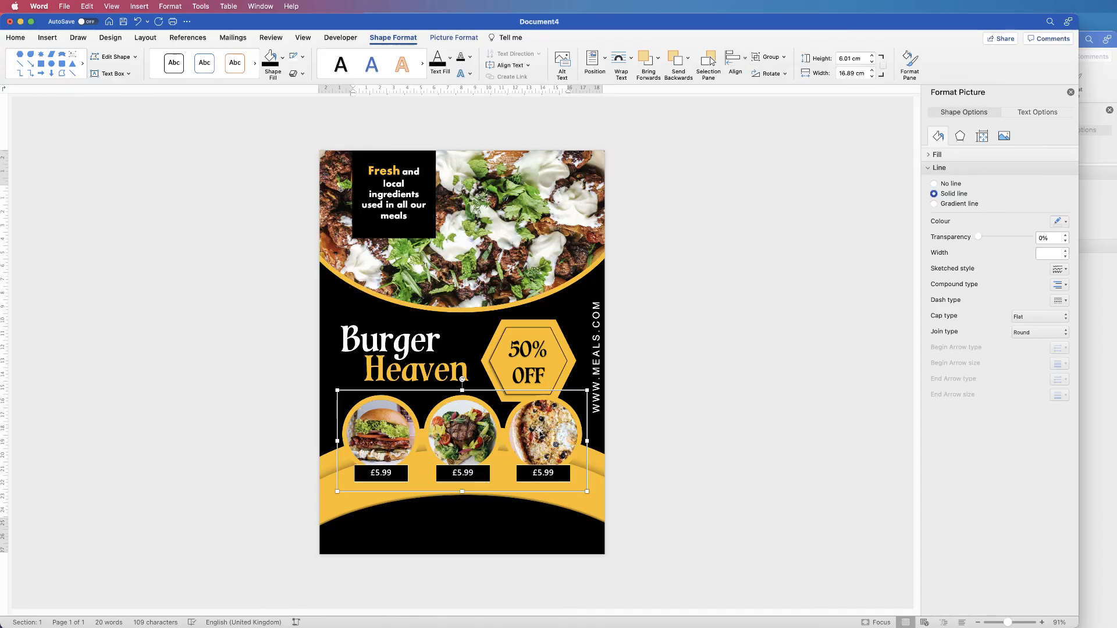
Check the contact lines on the Document3 poster and insert a plain black WordArt text box beside the lower price boxes in Document4.
{"action": "left_click", "coordinate": [1091, 431]}
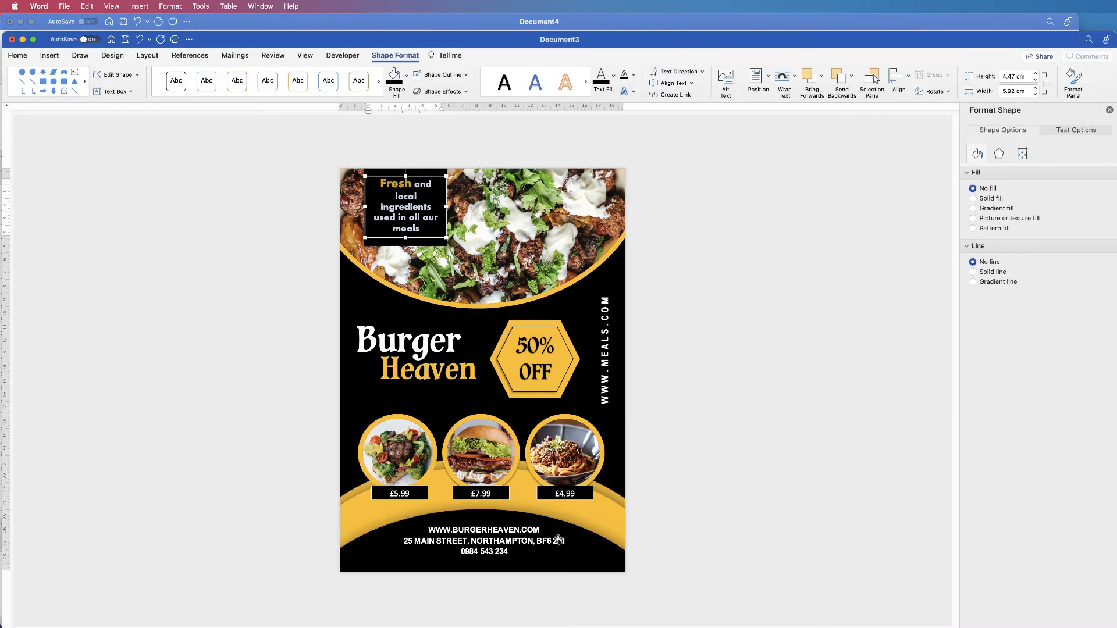
{"action": "left_click", "coordinate": [864, 22]}
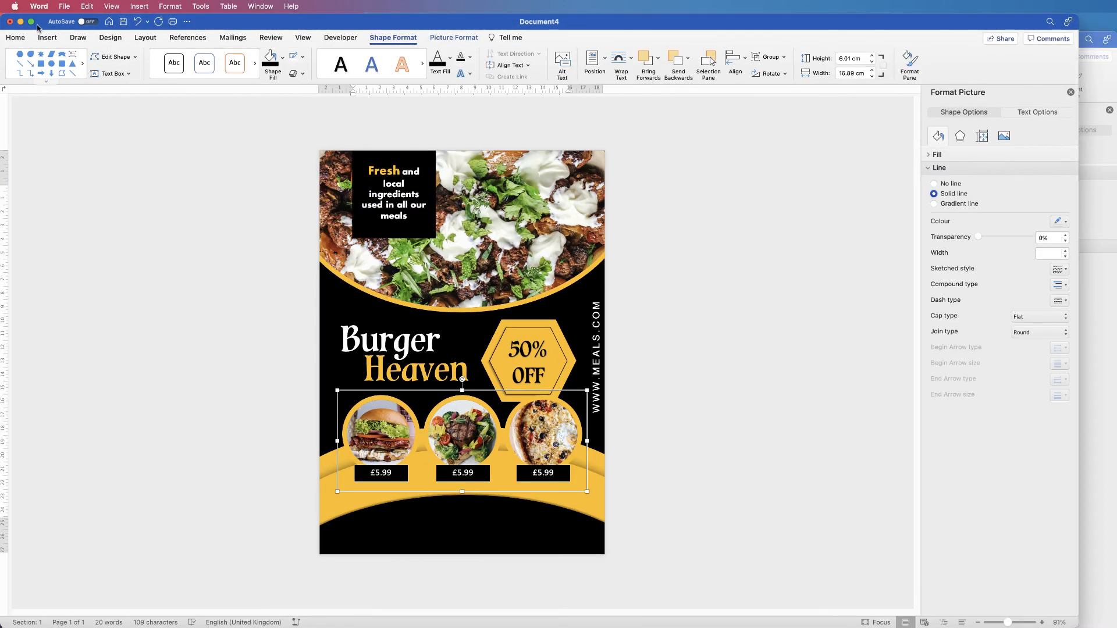
{"action": "left_click", "coordinate": [46, 38]}
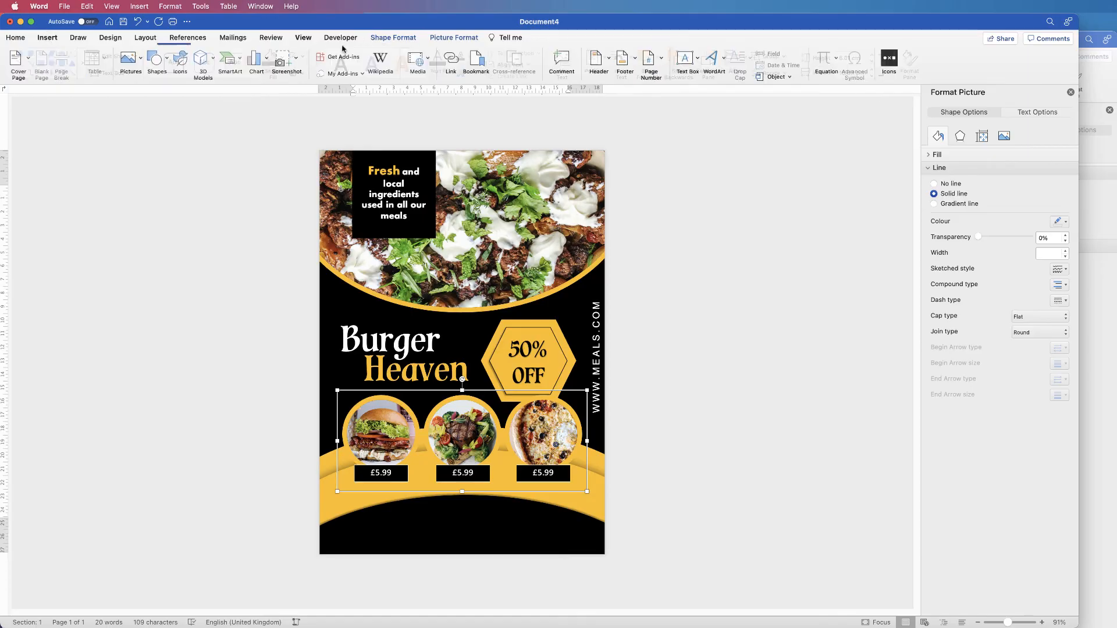
{"action": "left_click", "coordinate": [724, 61]}
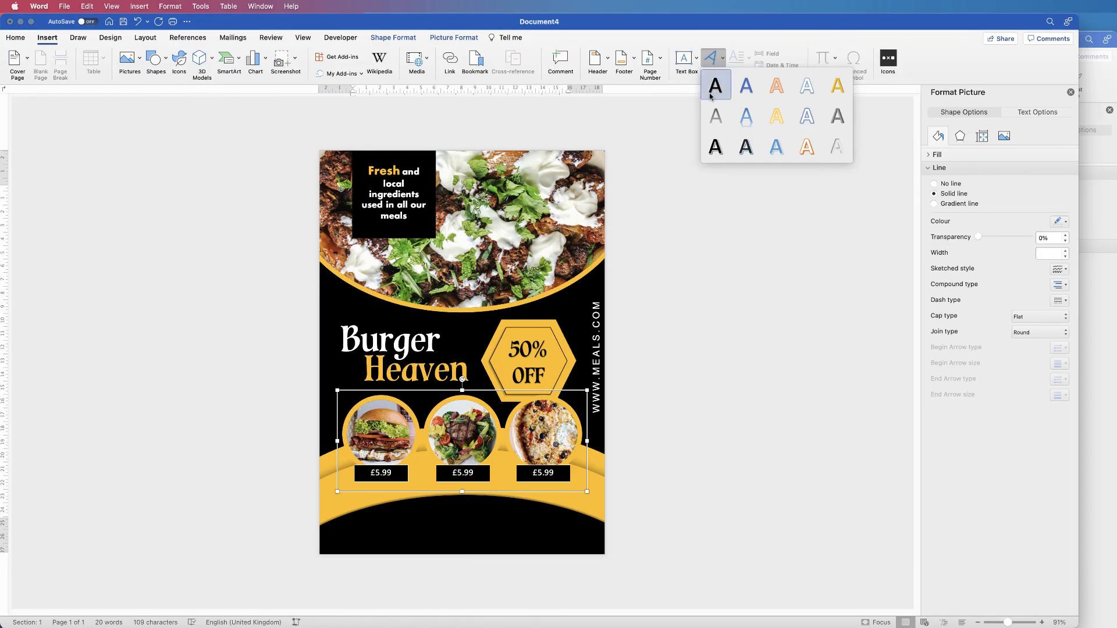
{"action": "left_click", "coordinate": [711, 88]}
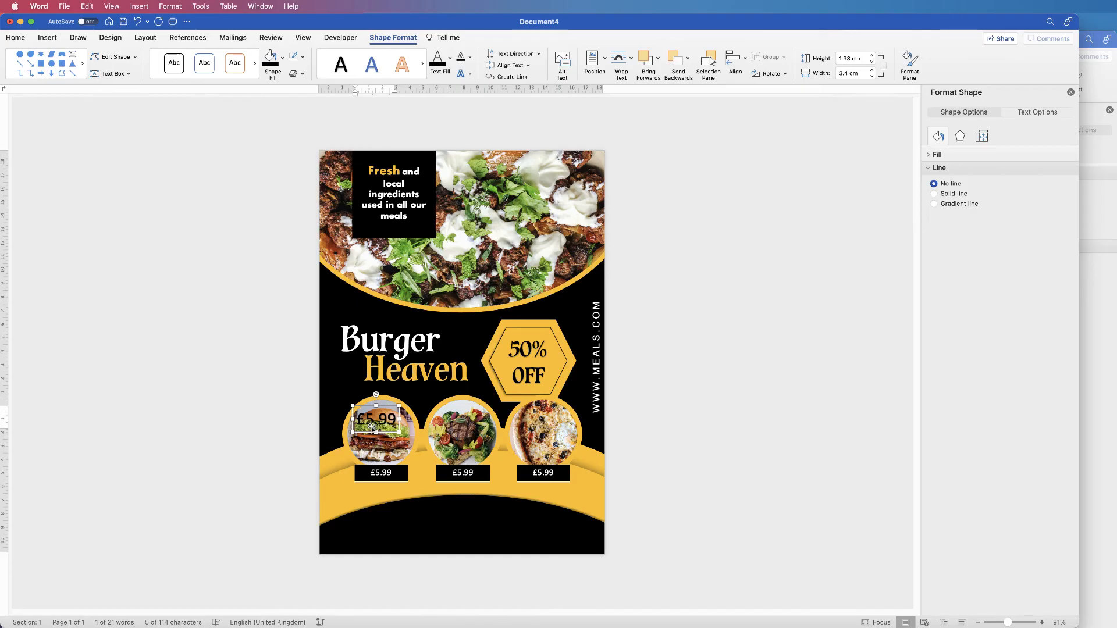
{"action": "left_click_drag", "start_coordinate": [371, 426], "coordinate": [508, 485]}
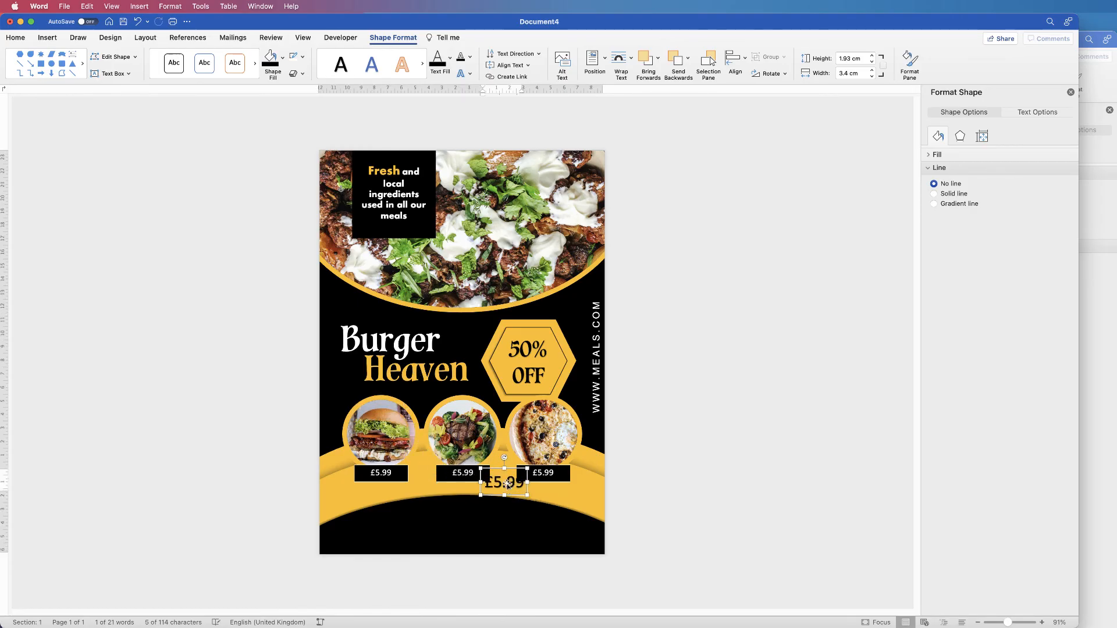
Colour the new WordArt text white, move it onto the black bottom curve and widen its box.
{"action": "double_click", "coordinate": [507, 486]}
{"action": "left_click", "coordinate": [15, 39]}
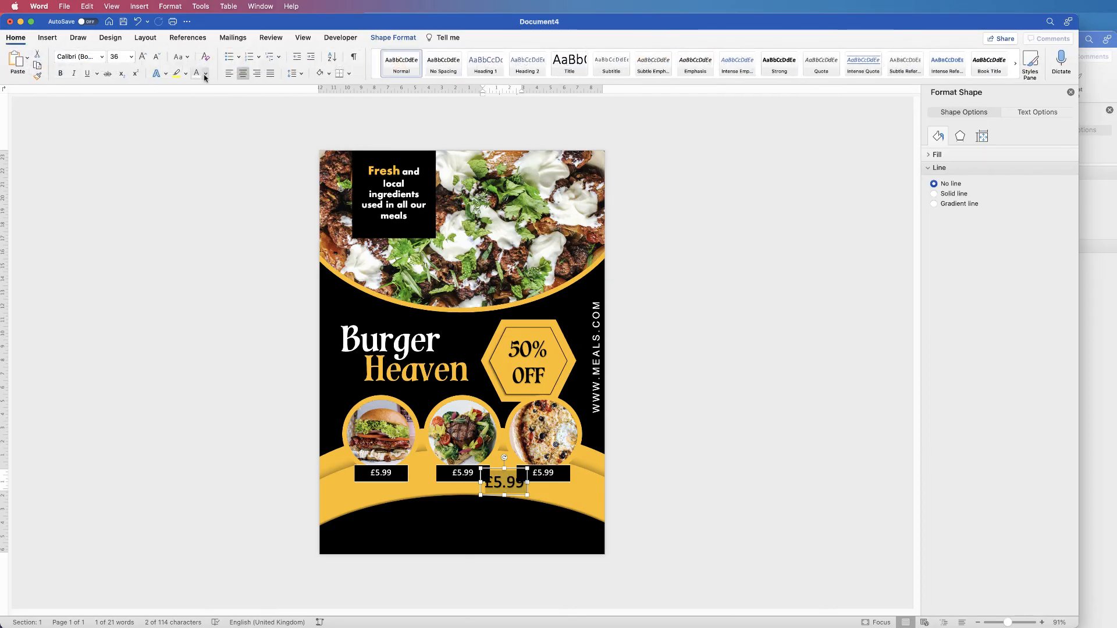
{"action": "left_click", "coordinate": [206, 74]}
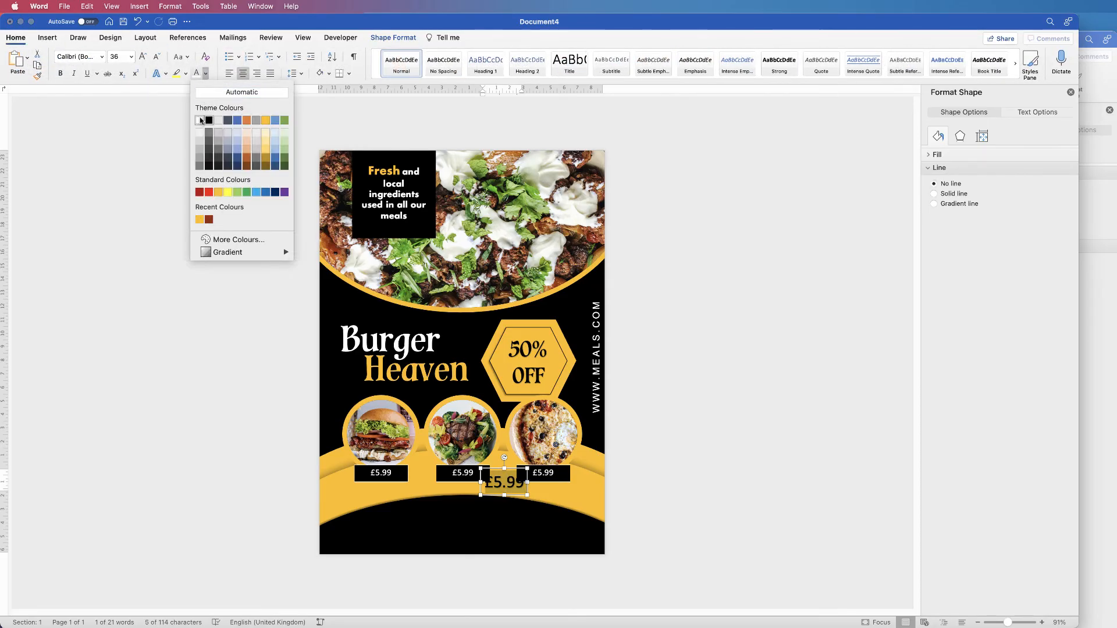
{"action": "left_click", "coordinate": [199, 121]}
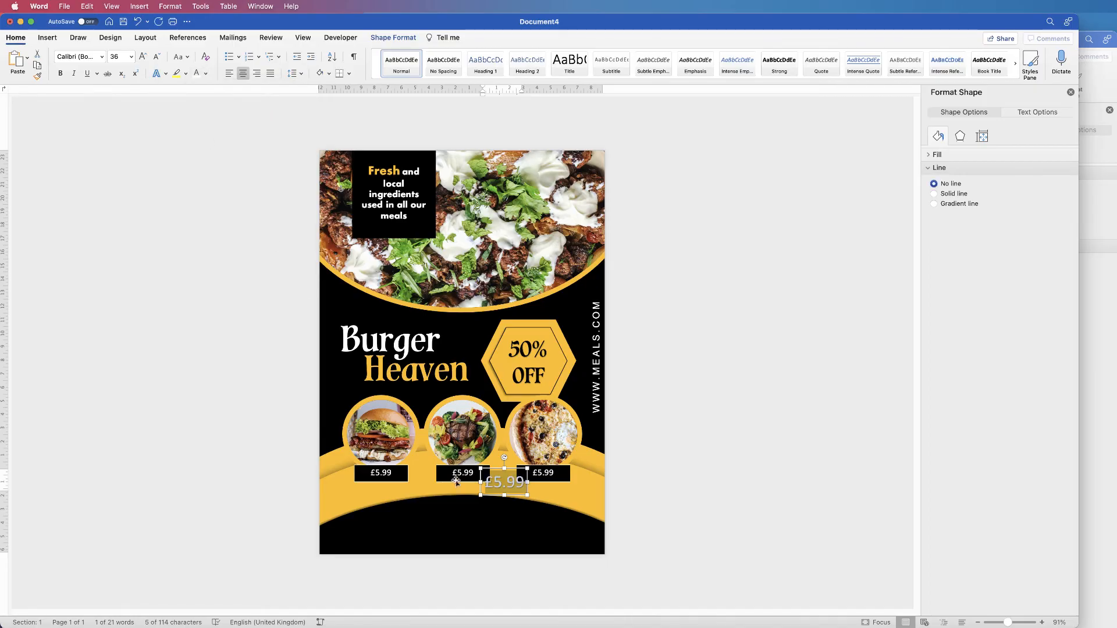
{"action": "left_click_drag", "start_coordinate": [495, 468], "coordinate": [521, 518]}
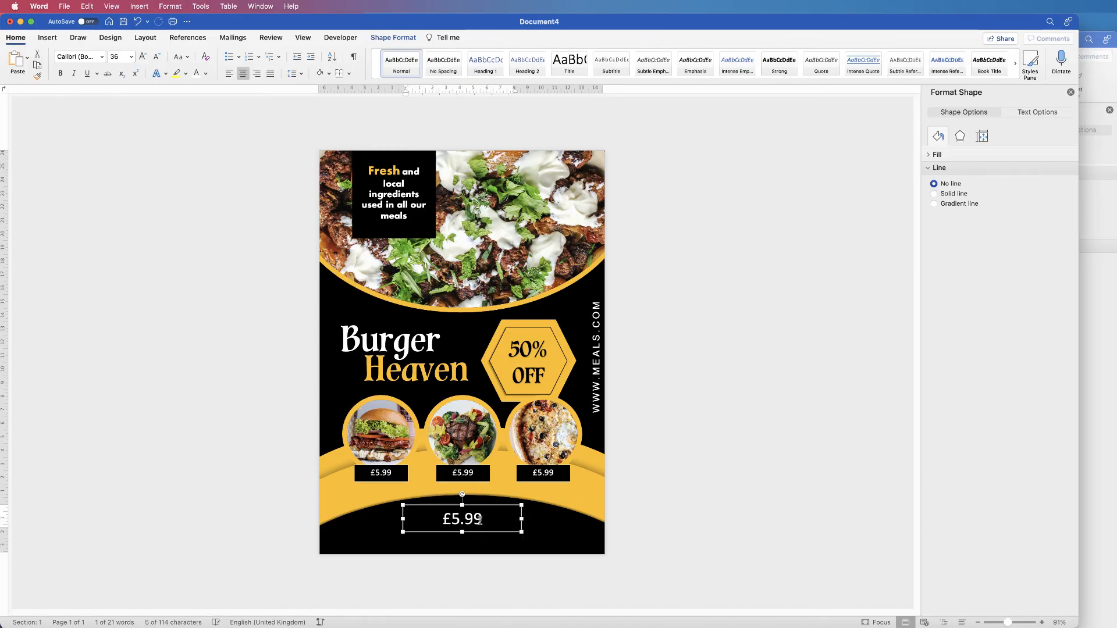
Set the WordArt text on the bottom curve to Arial at size 16.
{"action": "key", "text": "super+z"}
{"action": "key", "text": "super+y"}
{"action": "left_click", "coordinate": [102, 56]}
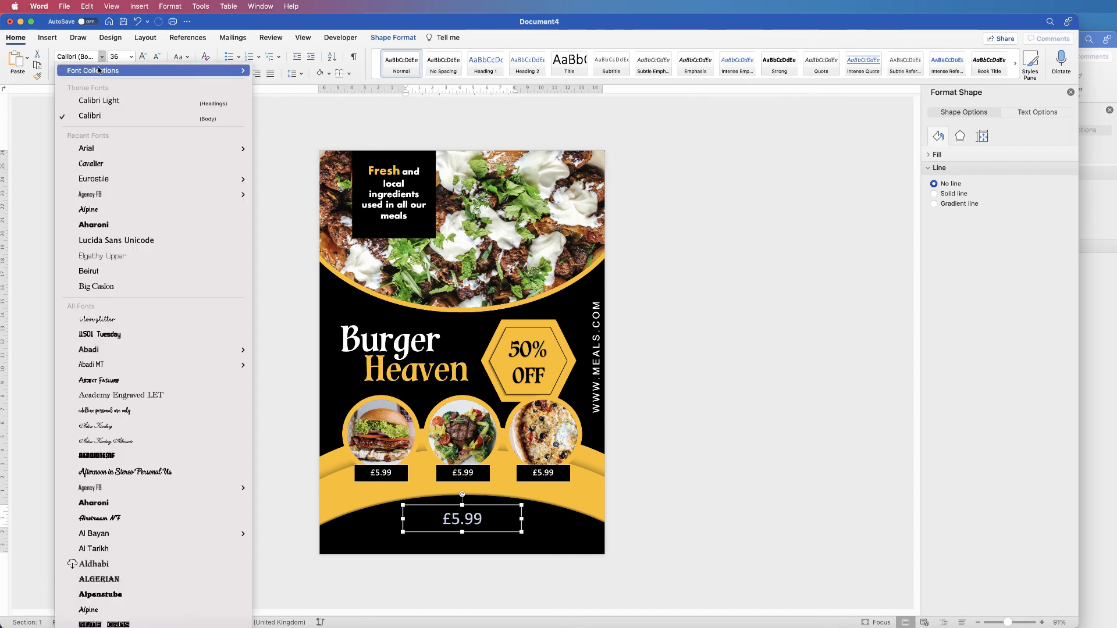
{"action": "left_click", "coordinate": [93, 147]}
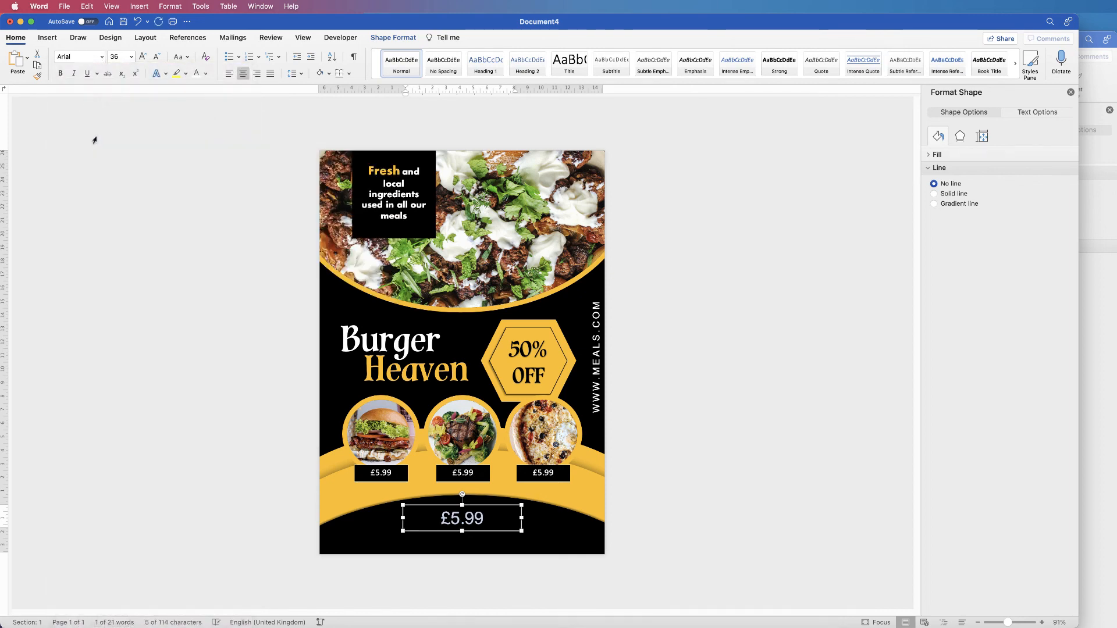
{"action": "left_click", "coordinate": [130, 58]}
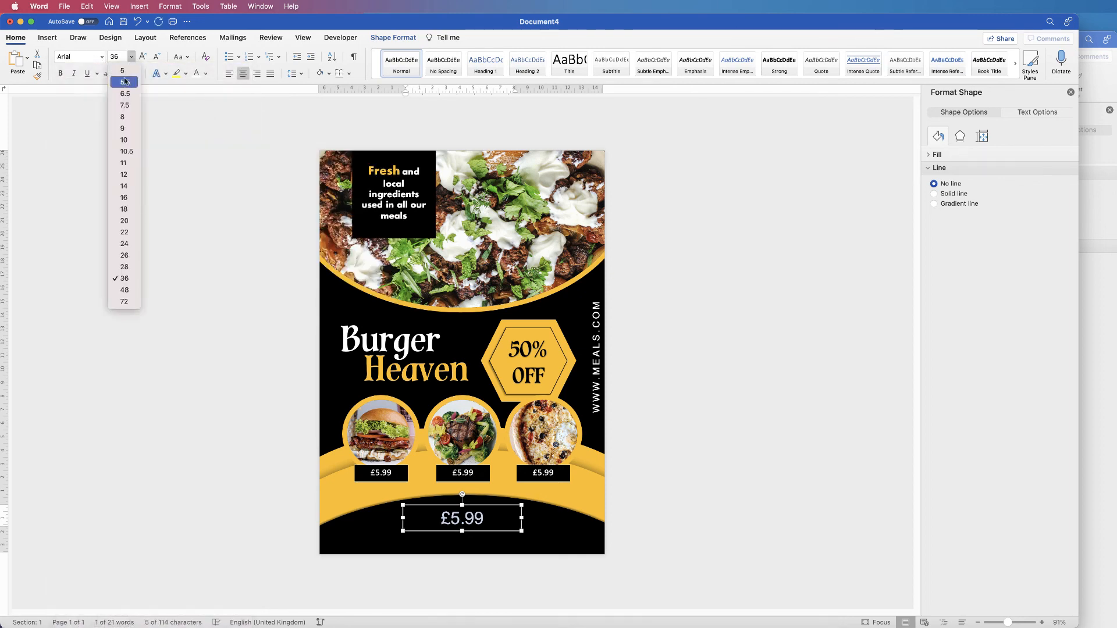
{"action": "left_click", "coordinate": [124, 197]}
{"action": "type", "text": "WWW."}
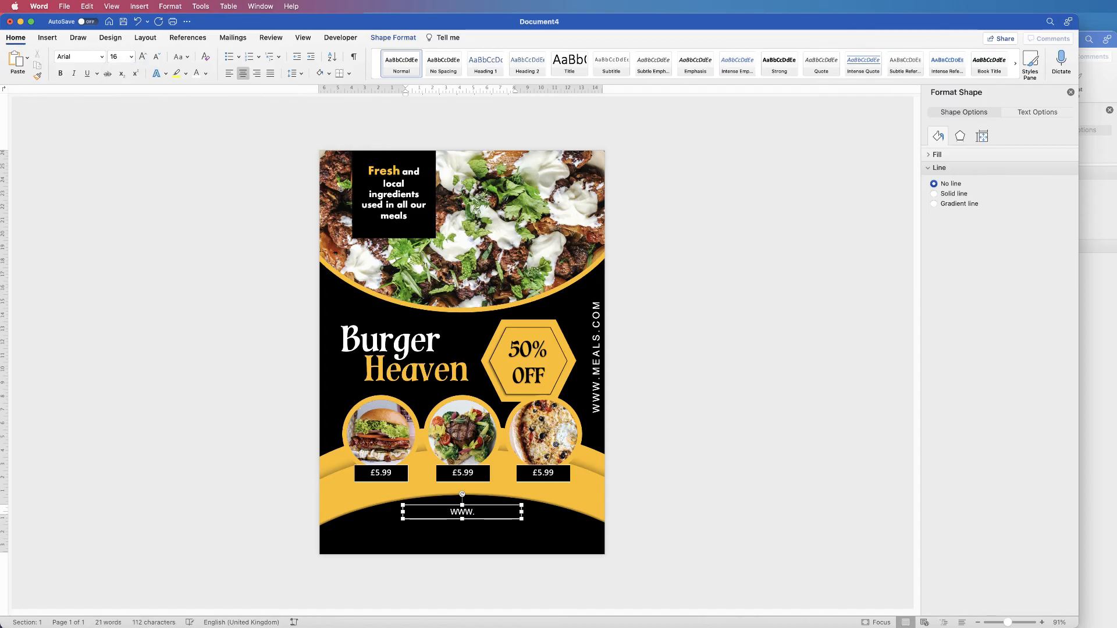
{"action": "type", "text": "BURGERHEA"}
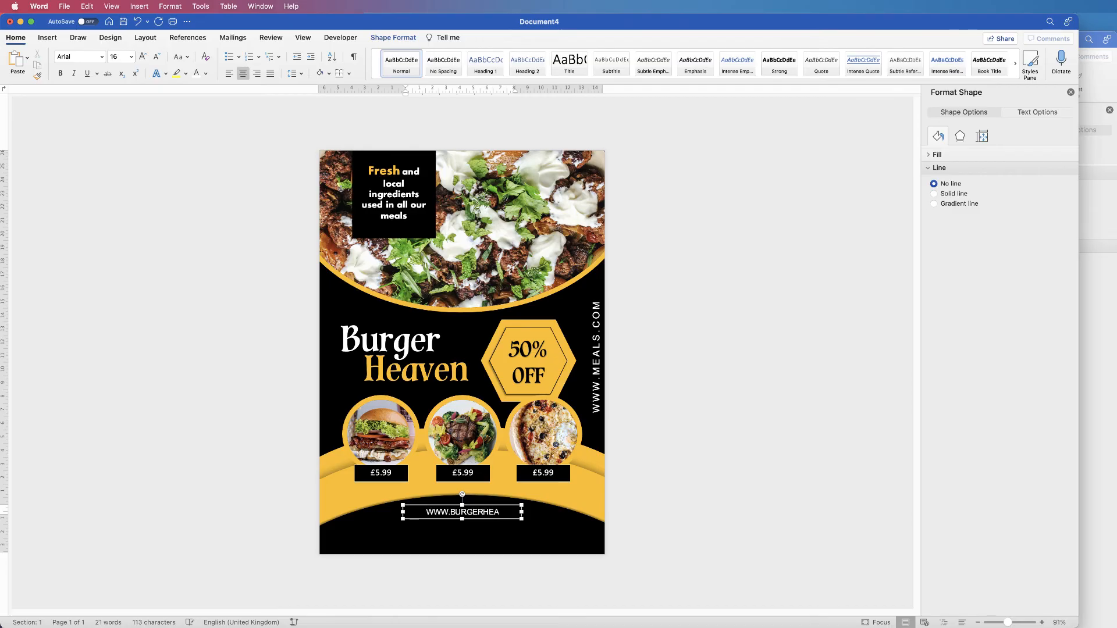
{"action": "type", "text": "VEN.COM"}
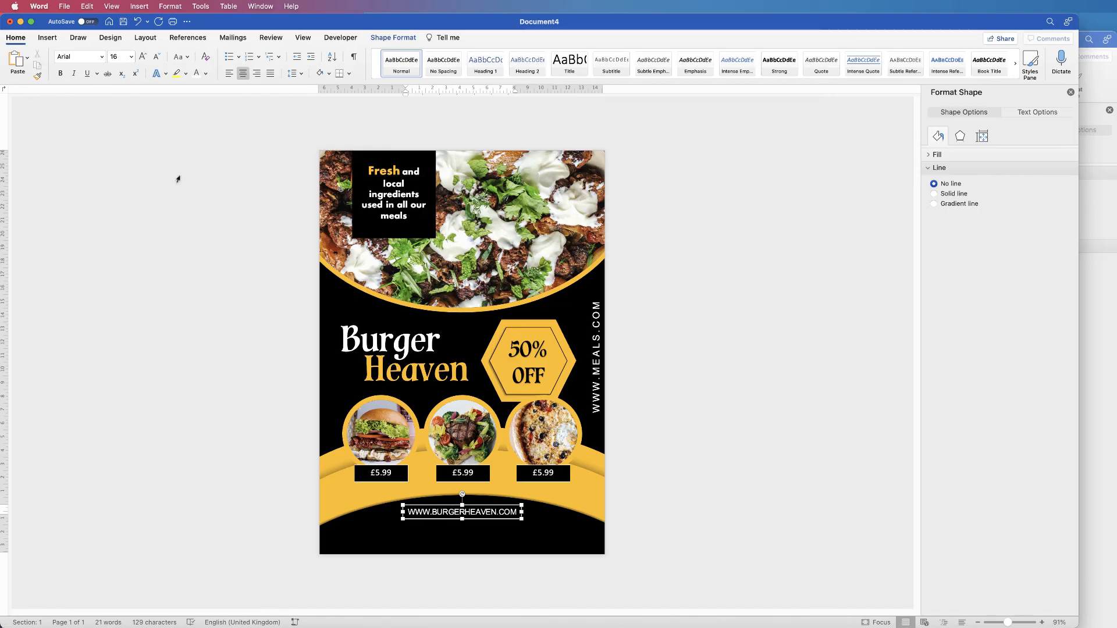
{"action": "key", "text": "Escape"}
{"action": "left_click", "coordinate": [59, 73]}
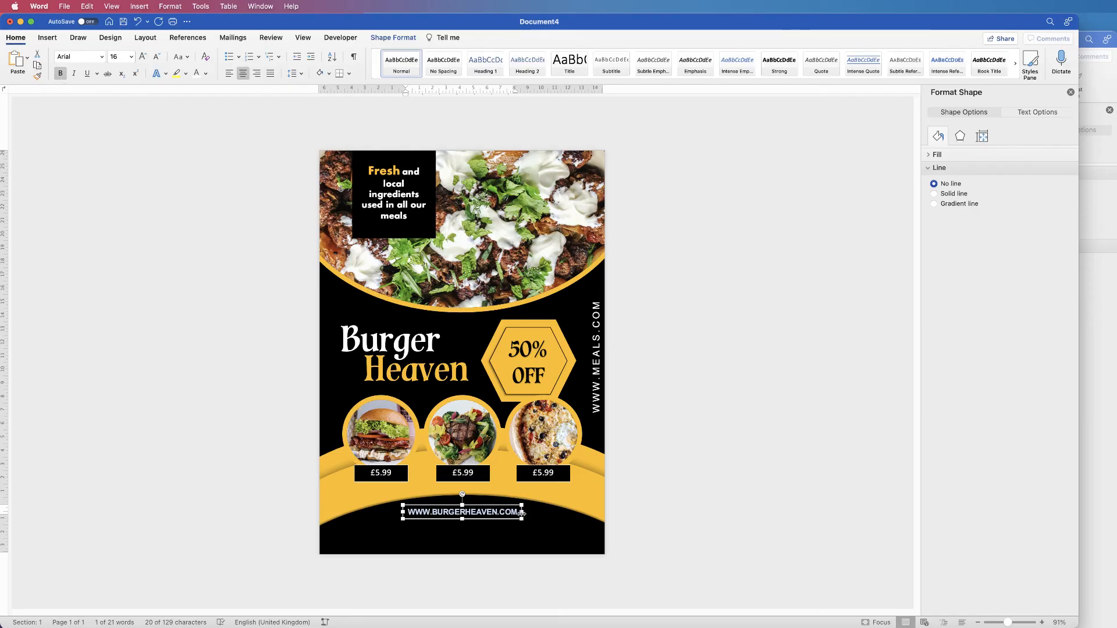
{"action": "left_click_drag", "start_coordinate": [522, 512], "coordinate": [531, 512]}
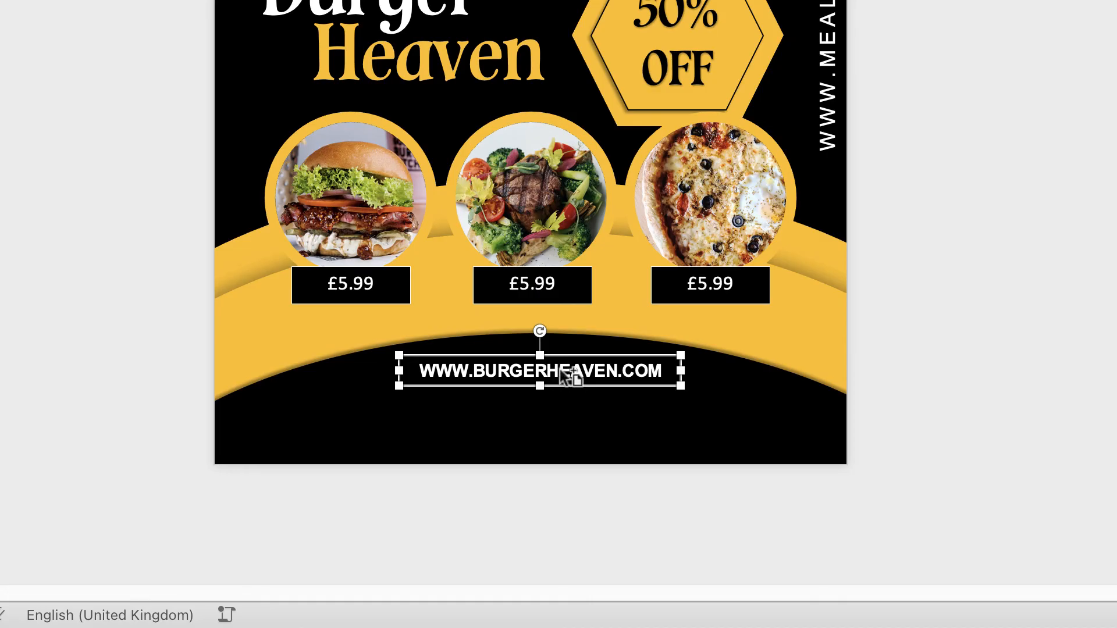
Place two duplicates of the web address line below it and align all three to the centre of each other.
{"action": "left_click_drag", "start_coordinate": [562, 373], "coordinate": [750, 403]}
{"action": "left_click", "coordinate": [706, 399]}
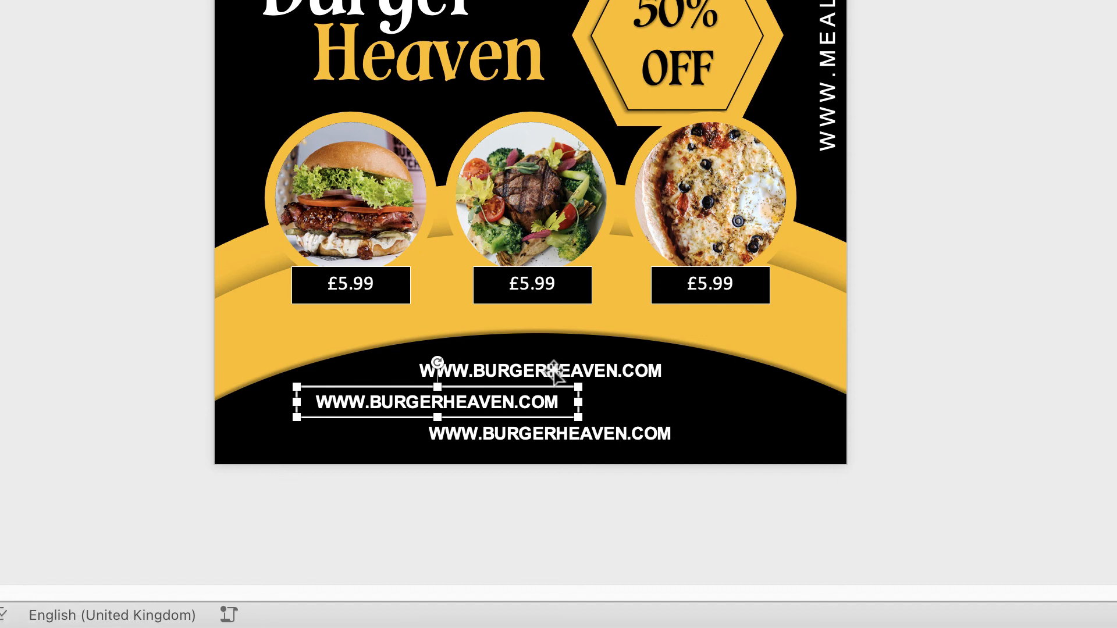
{"action": "left_click", "coordinate": [555, 372], "text": "shift"}
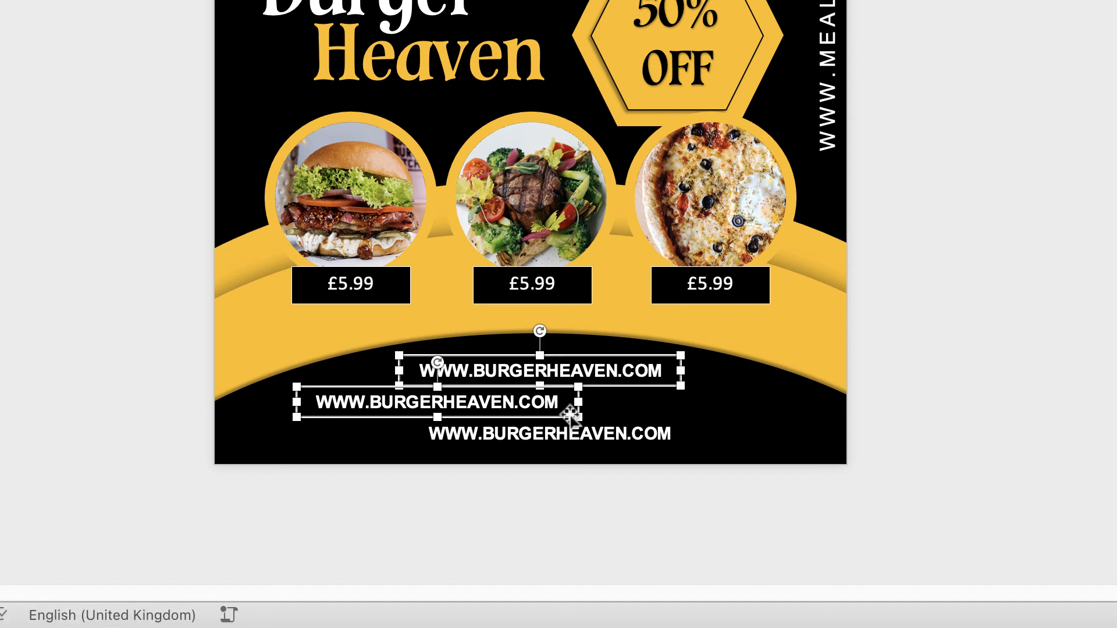
{"action": "left_click", "coordinate": [561, 433], "text": "shift"}
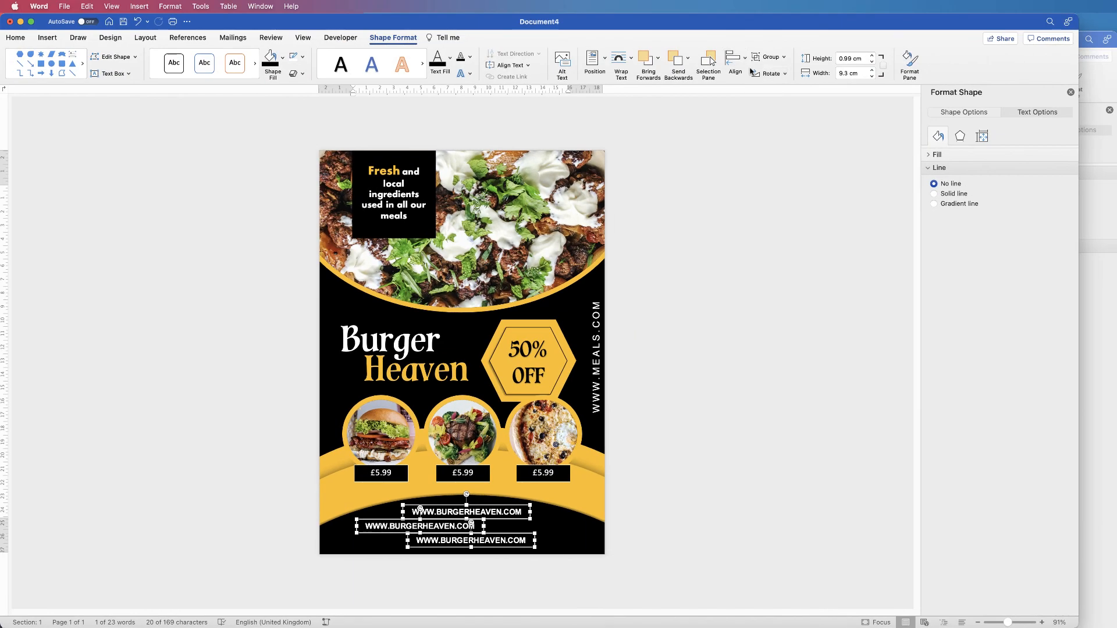
{"action": "left_click", "coordinate": [734, 57]}
{"action": "left_click", "coordinate": [757, 101]}
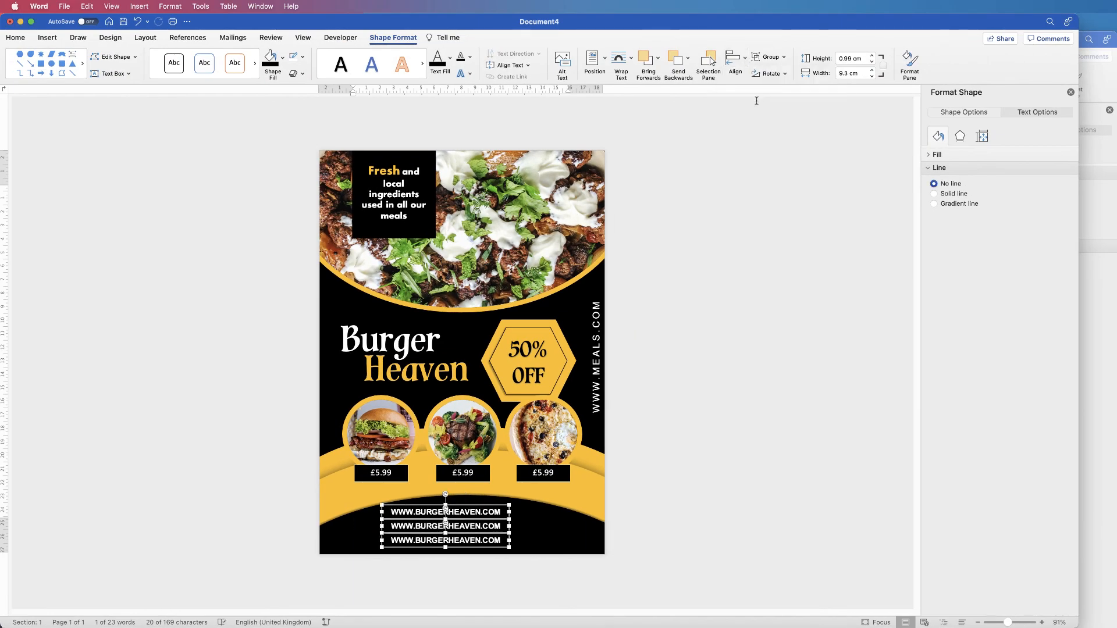
Move the three text lines to the middle of the black curve and replace the second one with the street address from Document3.
{"action": "left_click_drag", "start_coordinate": [472, 508], "coordinate": [491, 509]}
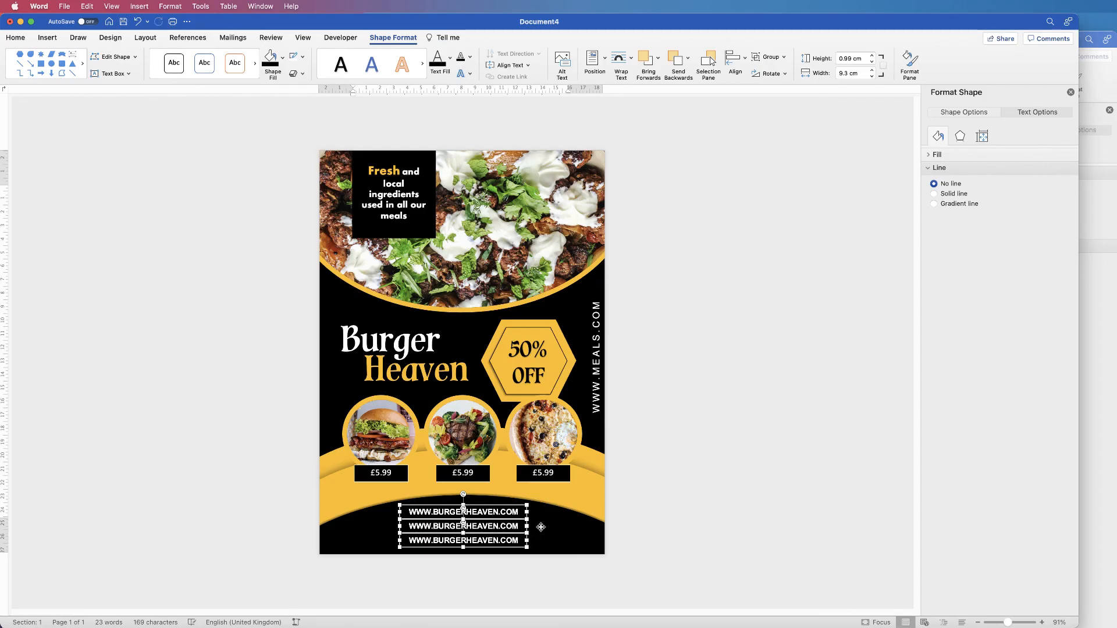
{"action": "left_click", "coordinate": [541, 527]}
{"action": "left_click", "coordinate": [499, 527]}
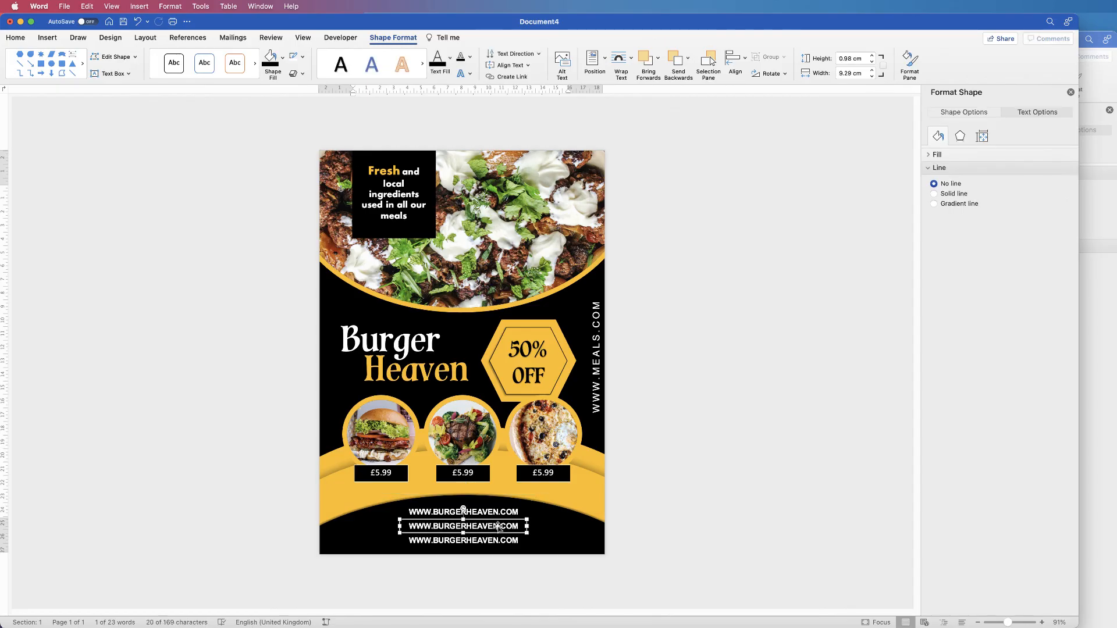
{"action": "left_click", "coordinate": [1099, 402]}
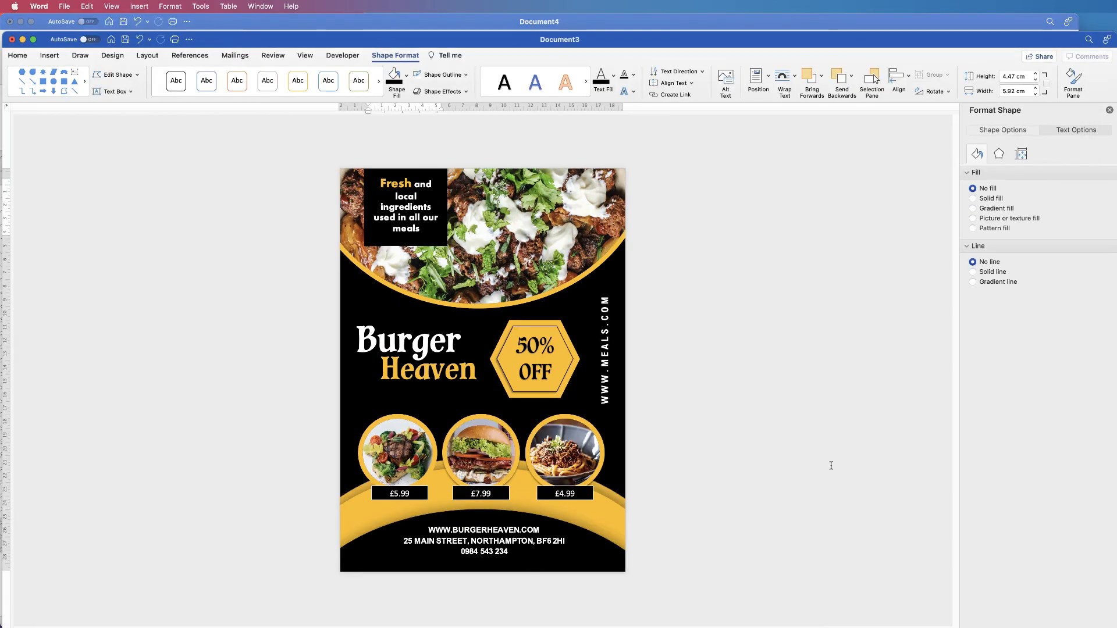
{"action": "left_click", "coordinate": [523, 541]}
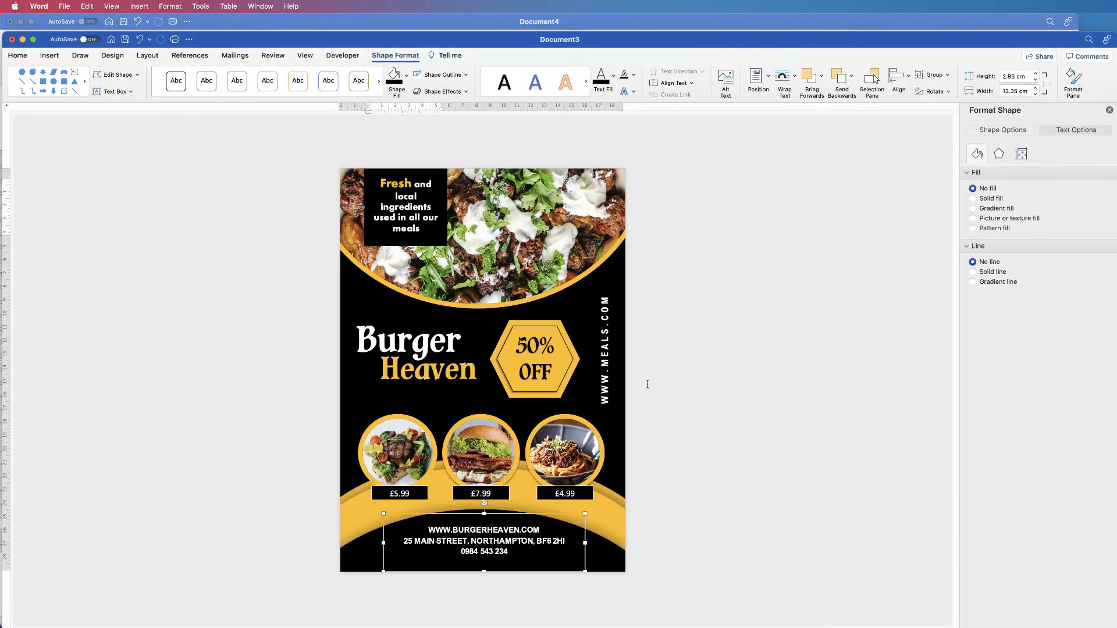
{"action": "left_click", "coordinate": [559, 542]}
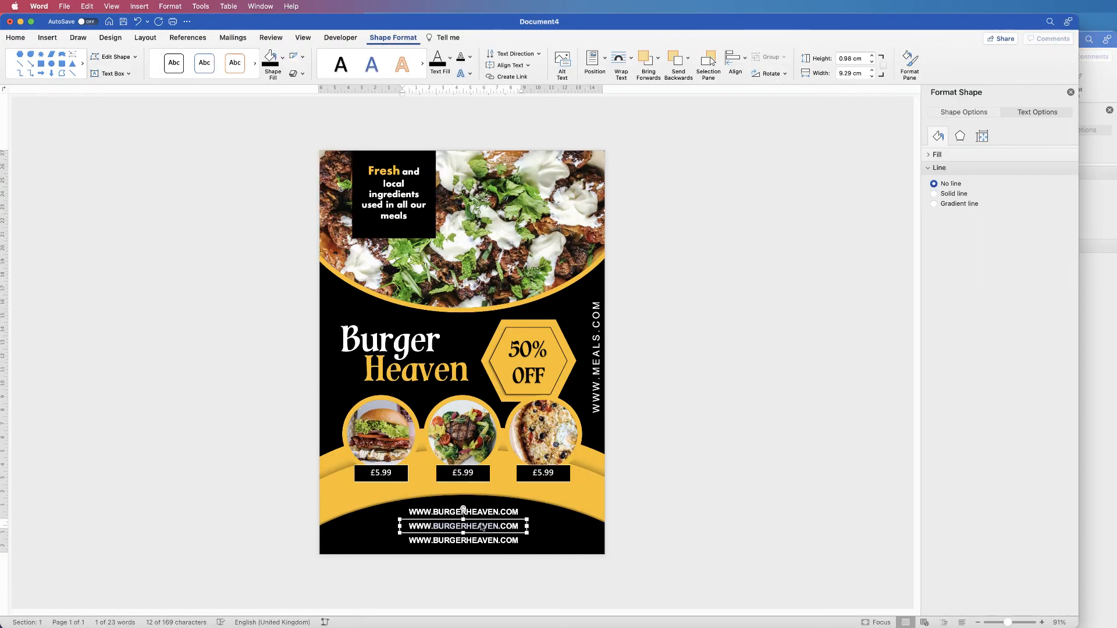
{"action": "left_click", "coordinate": [478, 552]}
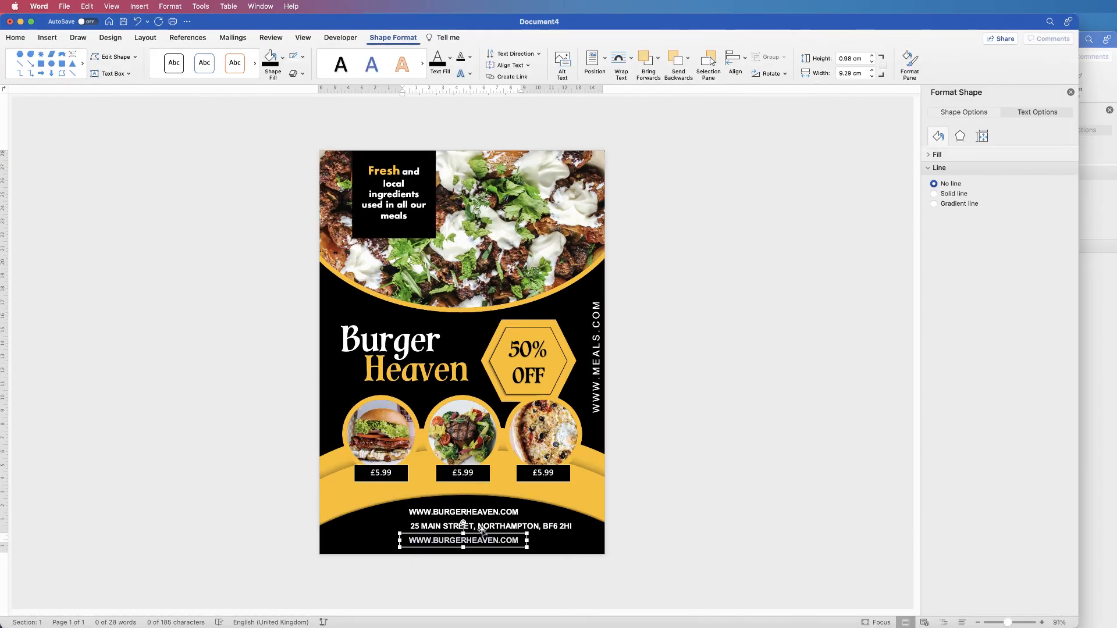
Widen and recentre the address line, and replace the web address in the third line with the phone number.
{"action": "left_click", "coordinate": [472, 526]}
{"action": "left_click_drag", "start_coordinate": [472, 525], "coordinate": [459, 540]}
{"action": "left_click", "coordinate": [464, 541]}
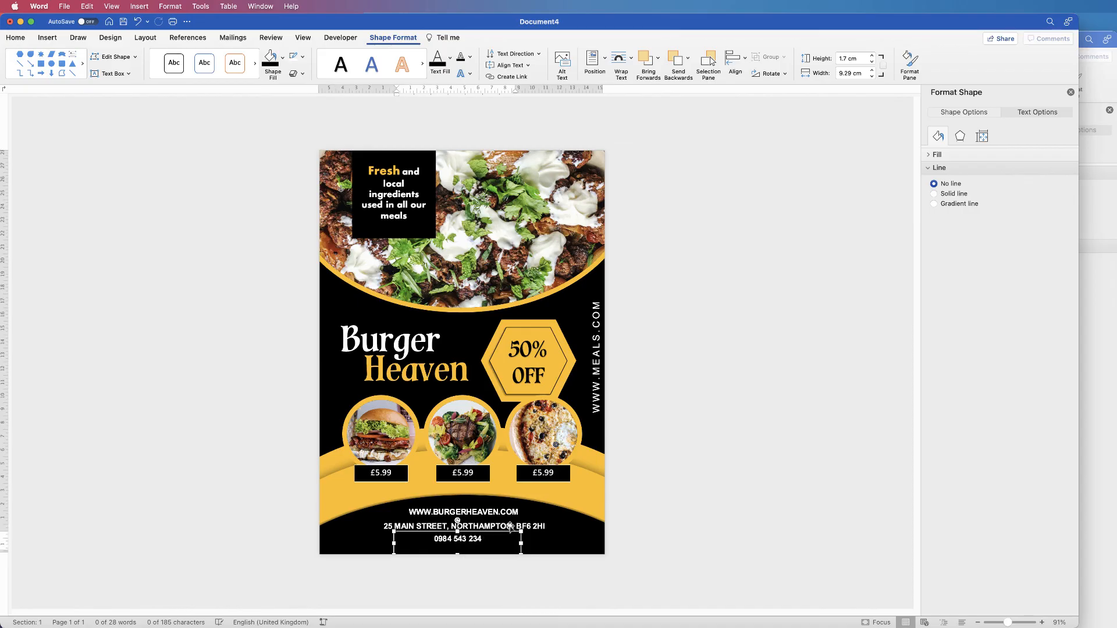
Distribute the three contact lines vertically and align them to the centre of each other.
{"action": "left_click", "coordinate": [534, 527], "text": "shift"}
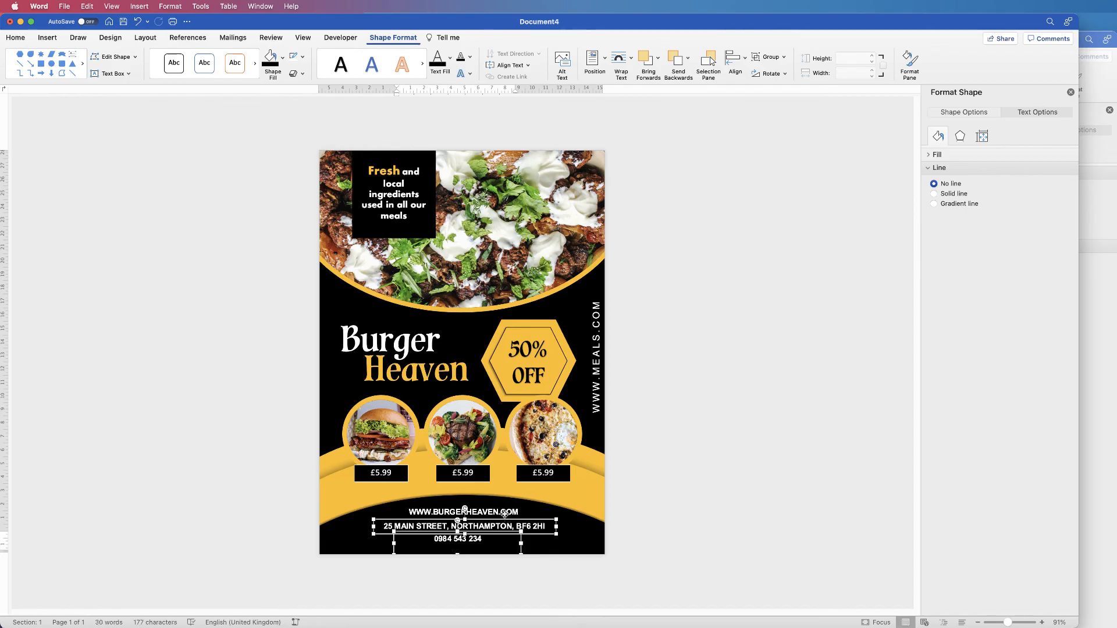
{"action": "left_click", "coordinate": [501, 512], "text": "shift"}
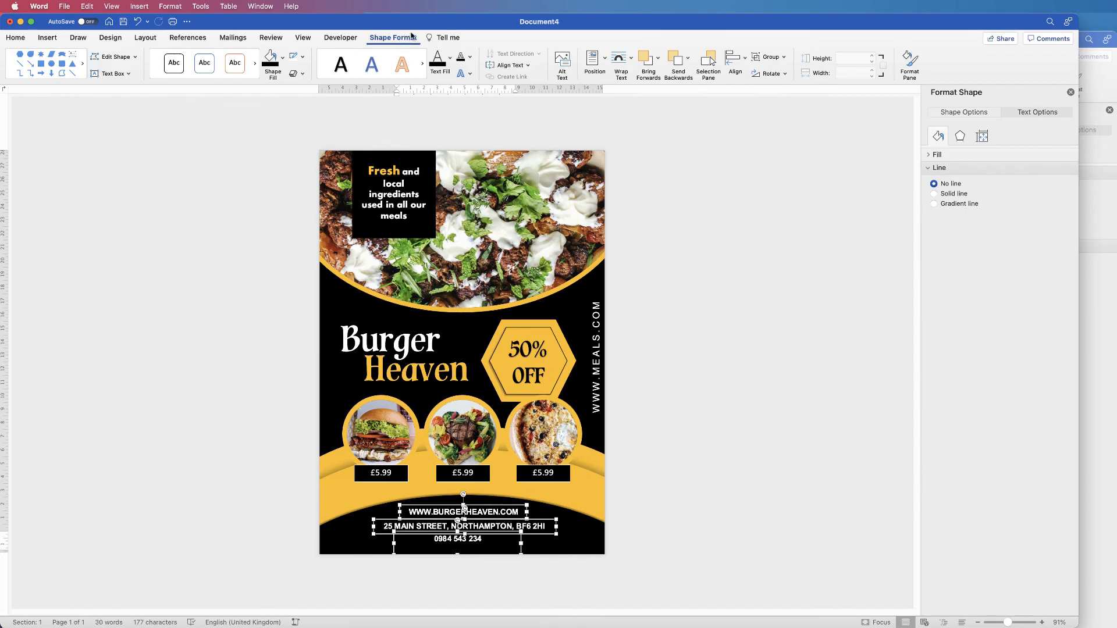
{"action": "left_click", "coordinate": [744, 62]}
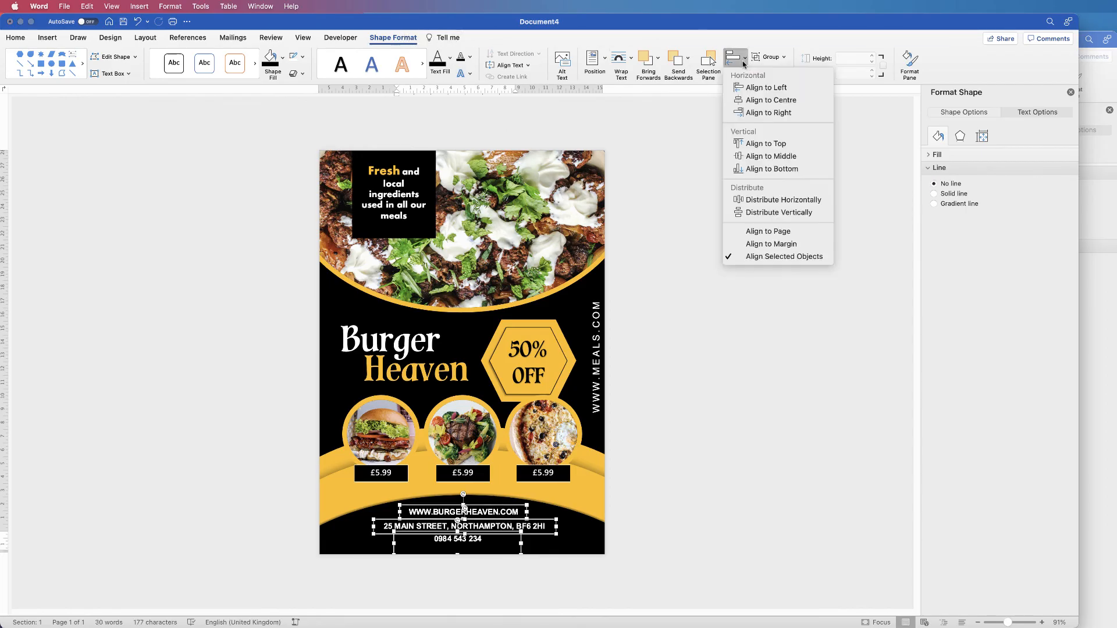
{"action": "left_click", "coordinate": [761, 214]}
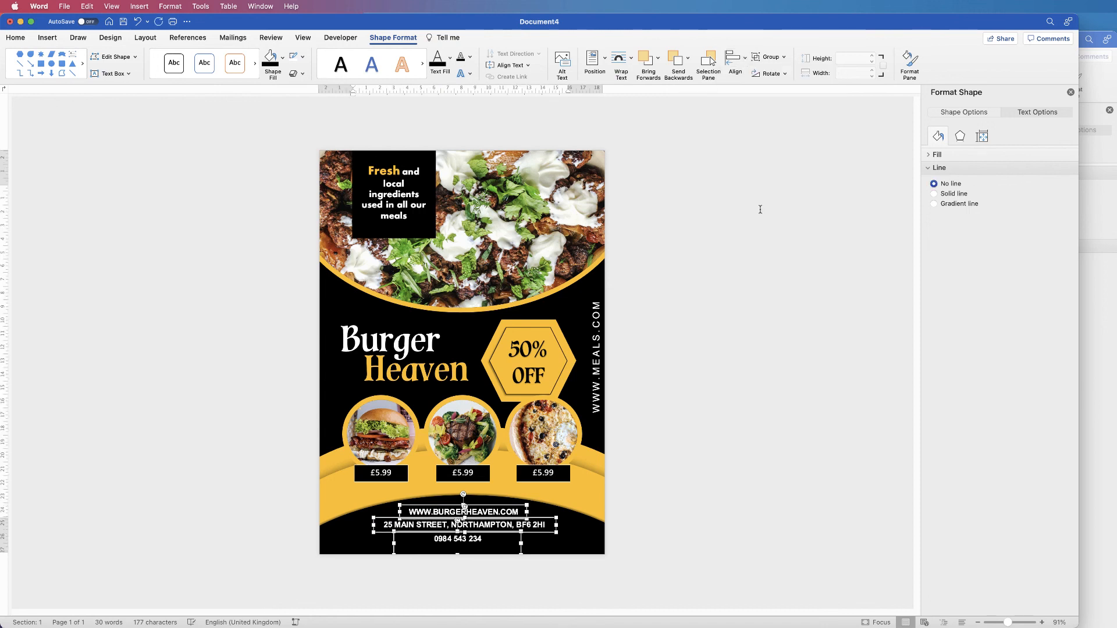
{"action": "left_click", "coordinate": [746, 64]}
{"action": "left_click", "coordinate": [753, 100]}
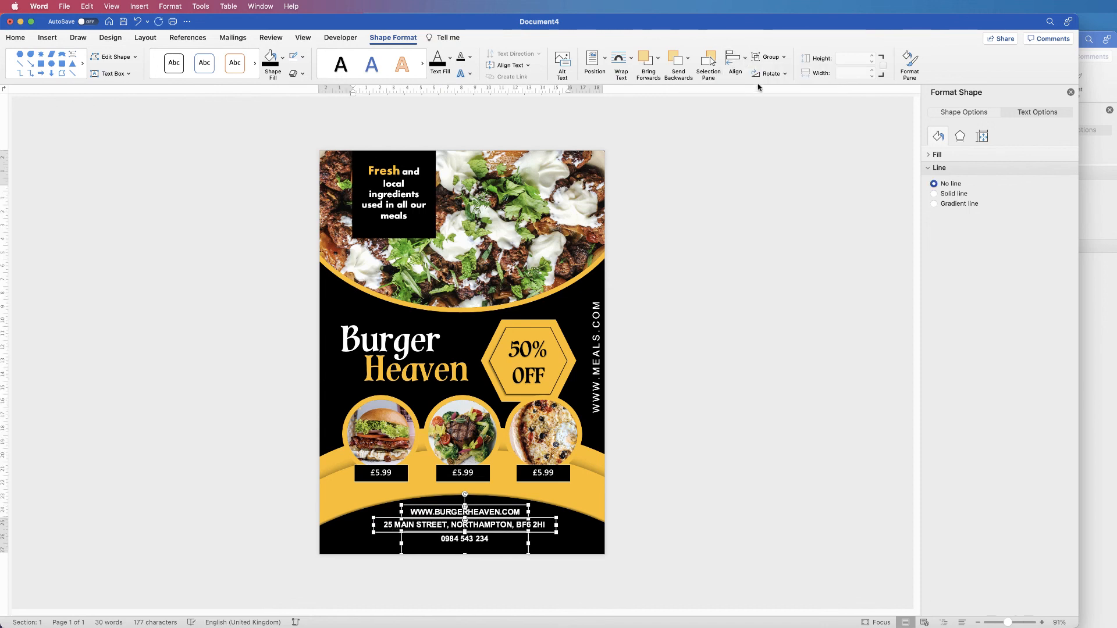
Group the three contact lines and align the group to the horizontal centre of the margins.
{"action": "left_click", "coordinate": [769, 57]}
{"action": "left_click", "coordinate": [778, 76]}
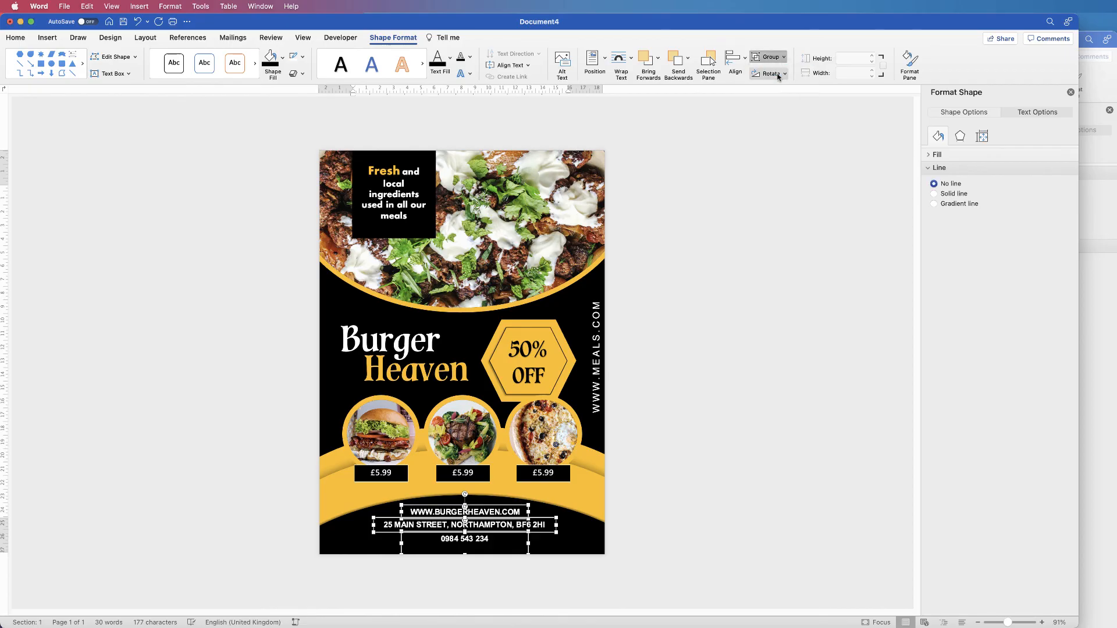
{"action": "left_click", "coordinate": [745, 61]}
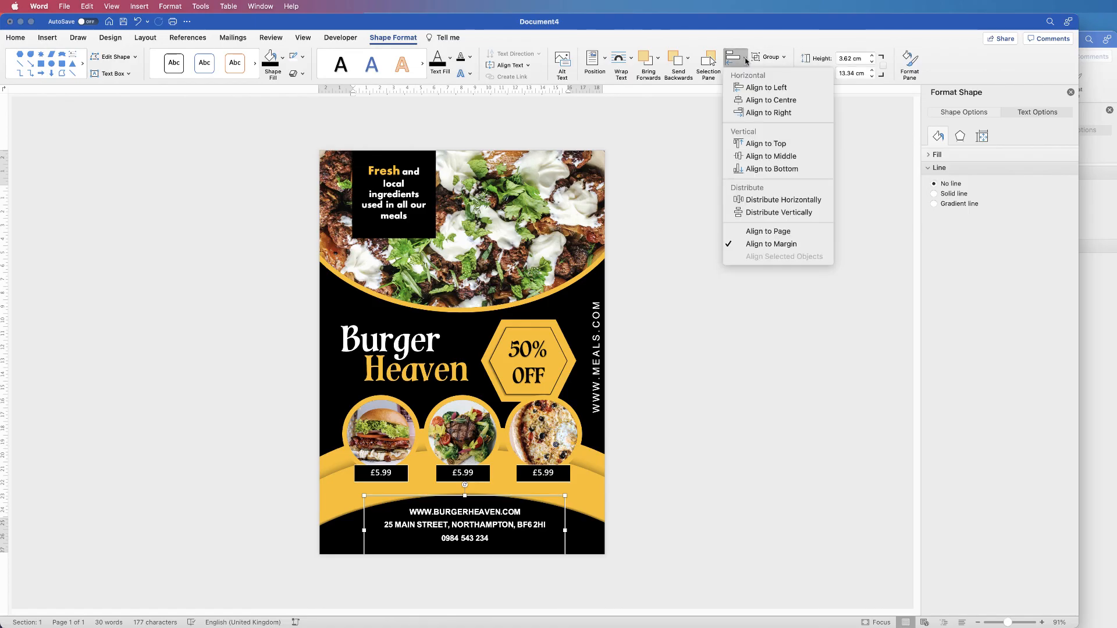
{"action": "left_click", "coordinate": [756, 101]}
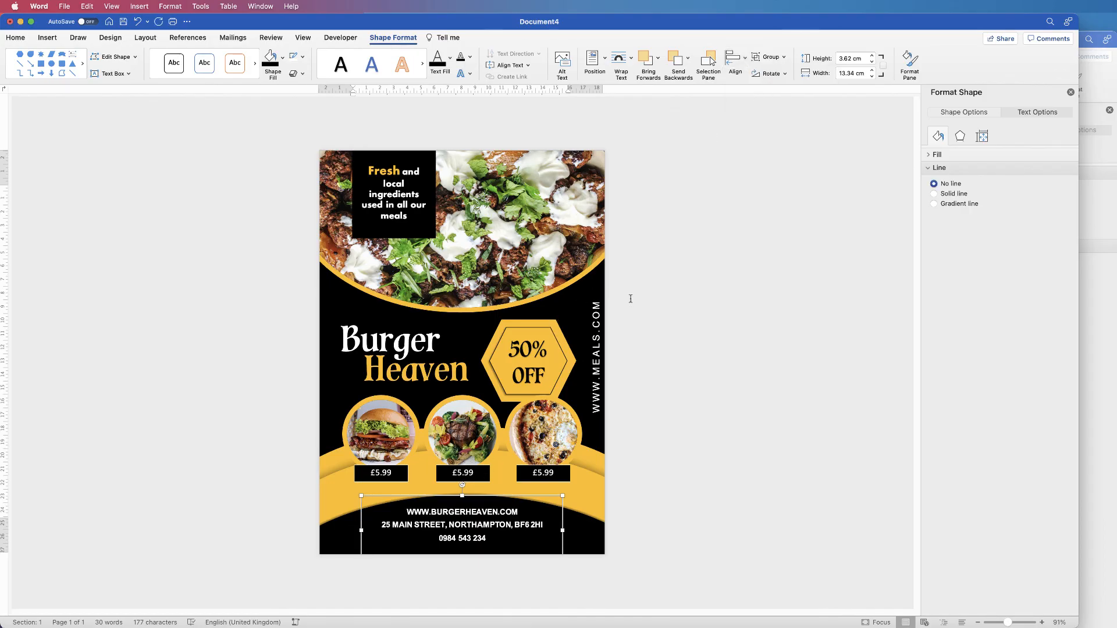
{"action": "left_click", "coordinate": [648, 310]}
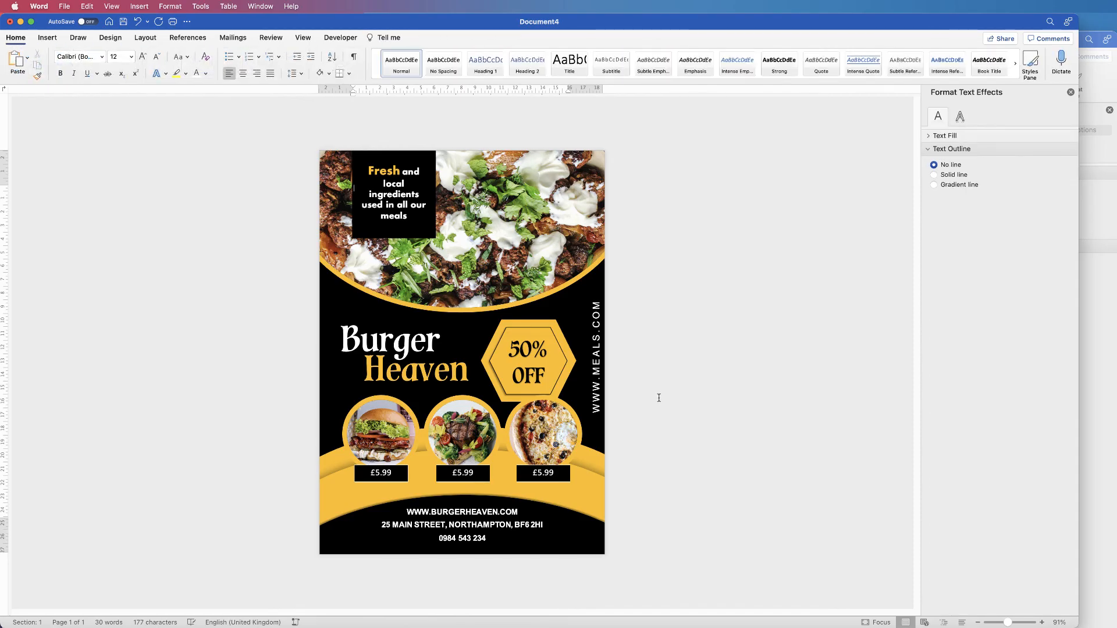
Shift the Fresh ingredients box slightly left and up, raise the 50% OFF badge and undo its last resizing.
{"action": "left_click_drag", "start_coordinate": [399, 215], "coordinate": [396, 215]}
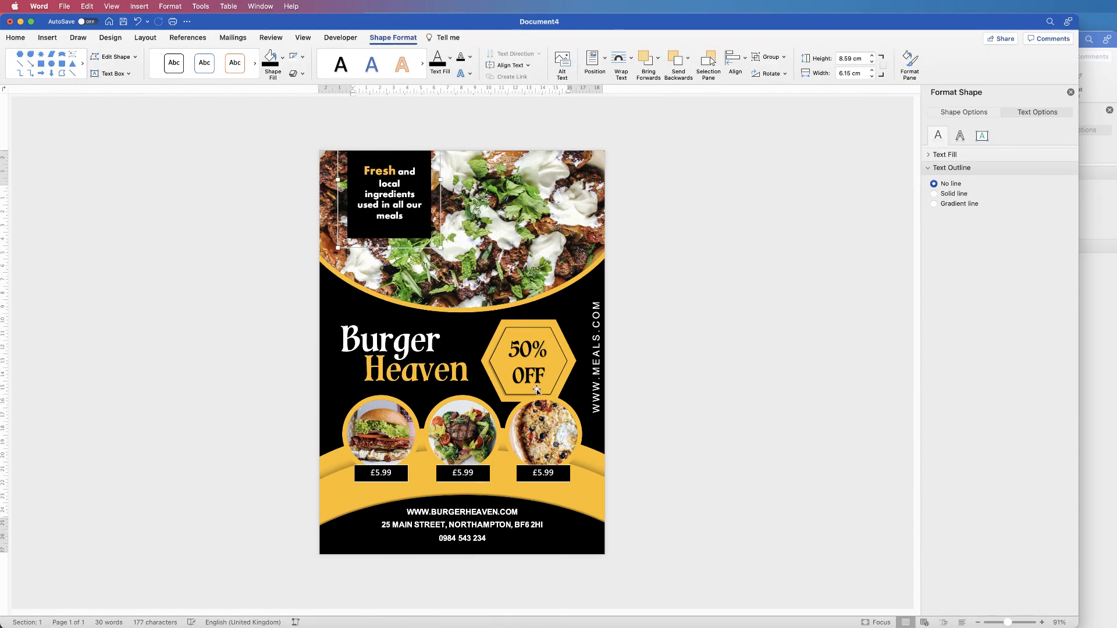
{"action": "left_click", "coordinate": [549, 370]}
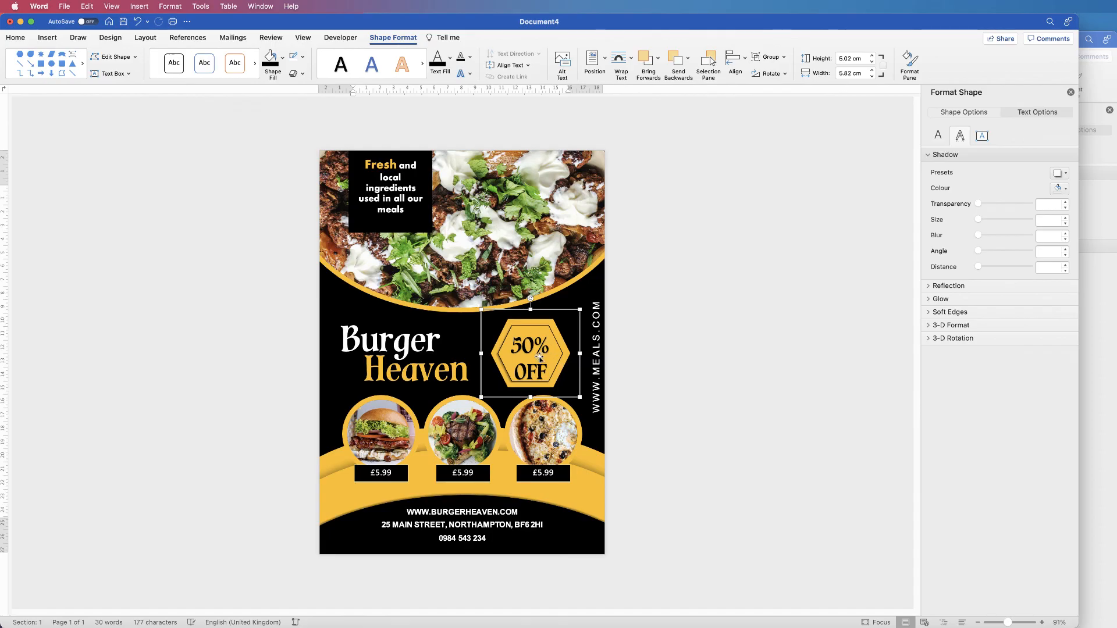
{"action": "key", "text": "super+z"}
{"action": "key", "text": "super+z"}
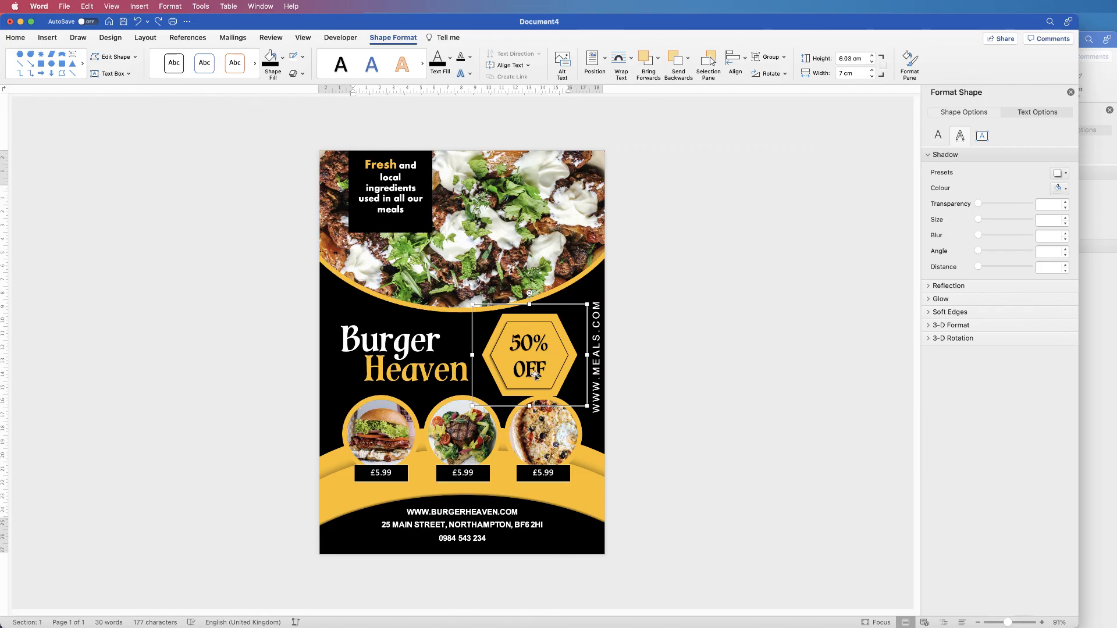
Ungroup the 50% OFF badge, shrink its hexagon to about 6.15 cm wide and reposition the text inside it.
{"action": "left_click", "coordinate": [782, 58]}
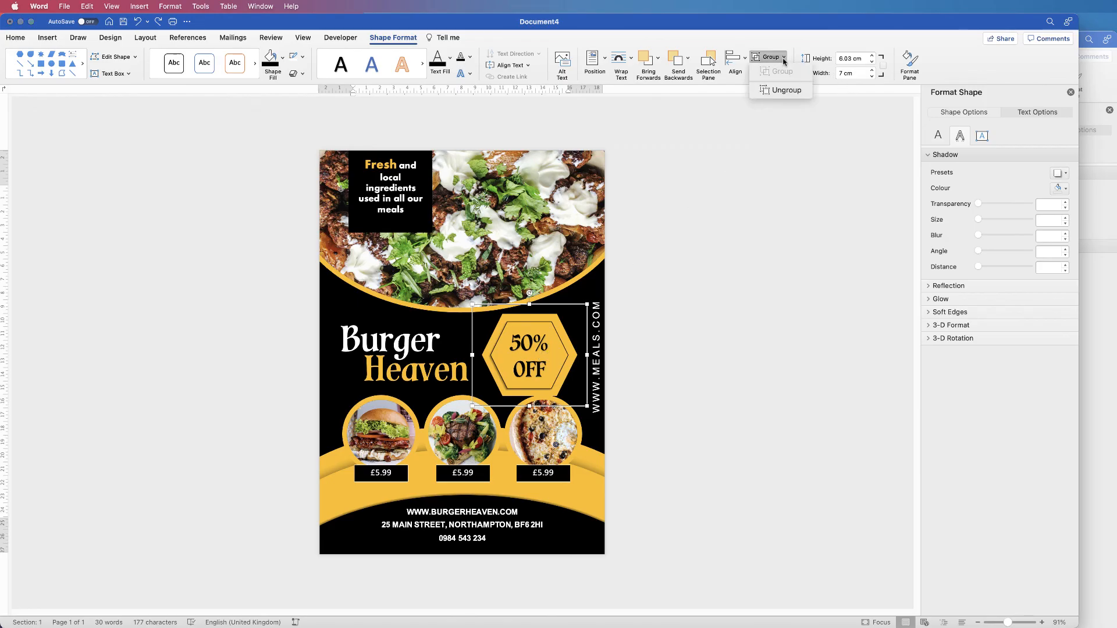
{"action": "left_click", "coordinate": [777, 91]}
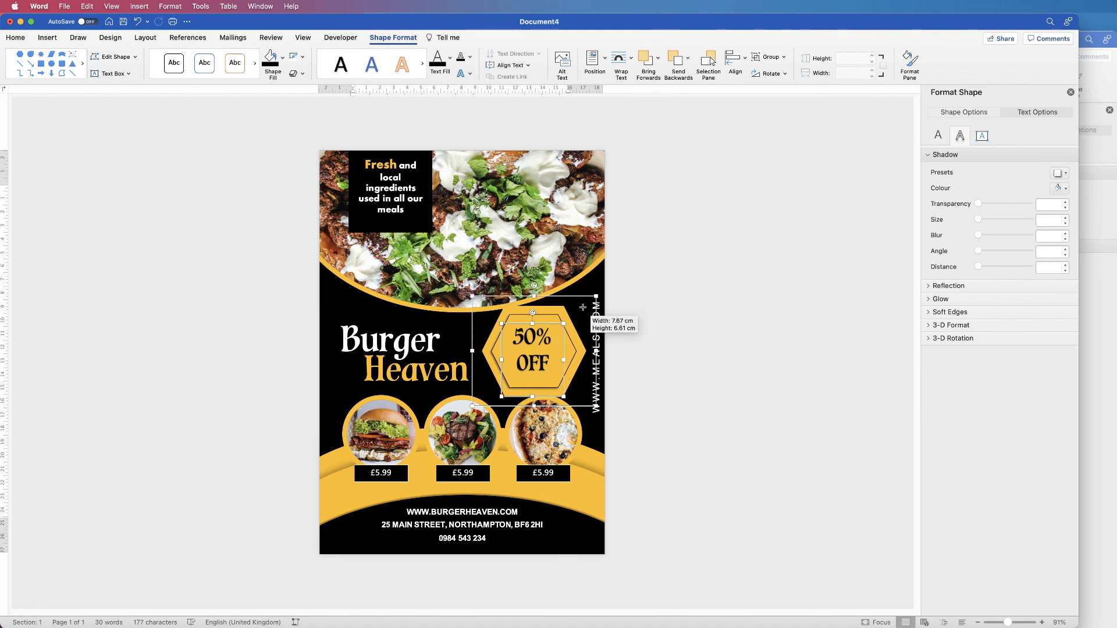
{"action": "left_click", "coordinate": [547, 352]}
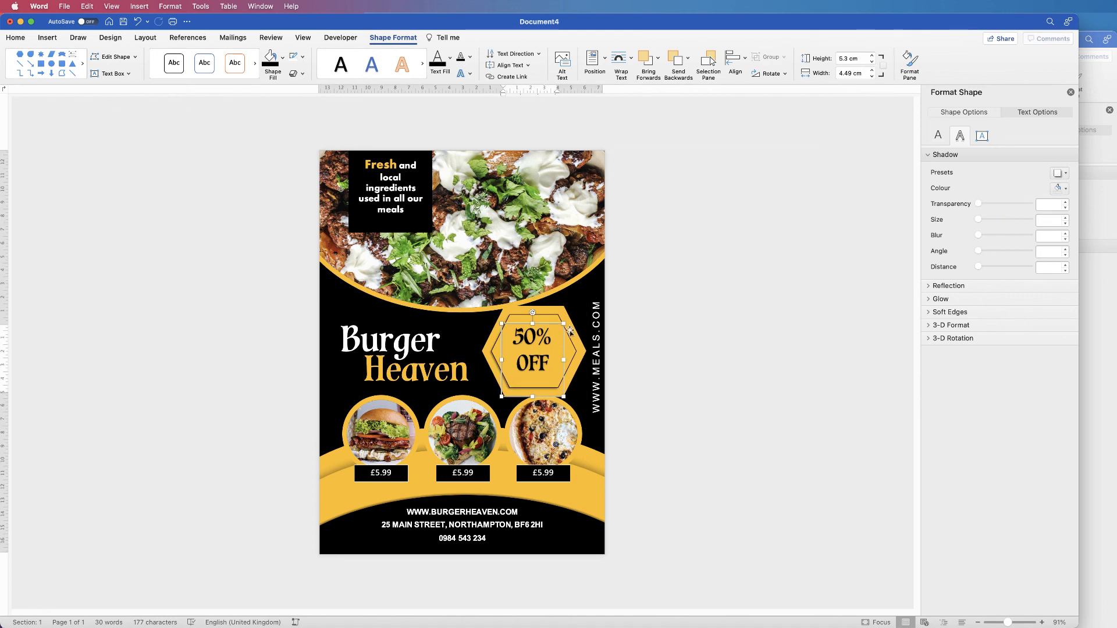
{"action": "left_click", "coordinate": [581, 336]}
{"action": "left_click_drag", "start_coordinate": [596, 297], "coordinate": [573, 317]}
{"action": "left_click_drag", "start_coordinate": [551, 327], "coordinate": [546, 336]}
Align the 50% OFF text and the hexagon to each other's centre and middle.
{"action": "left_click", "coordinate": [542, 326], "text": "shift"}
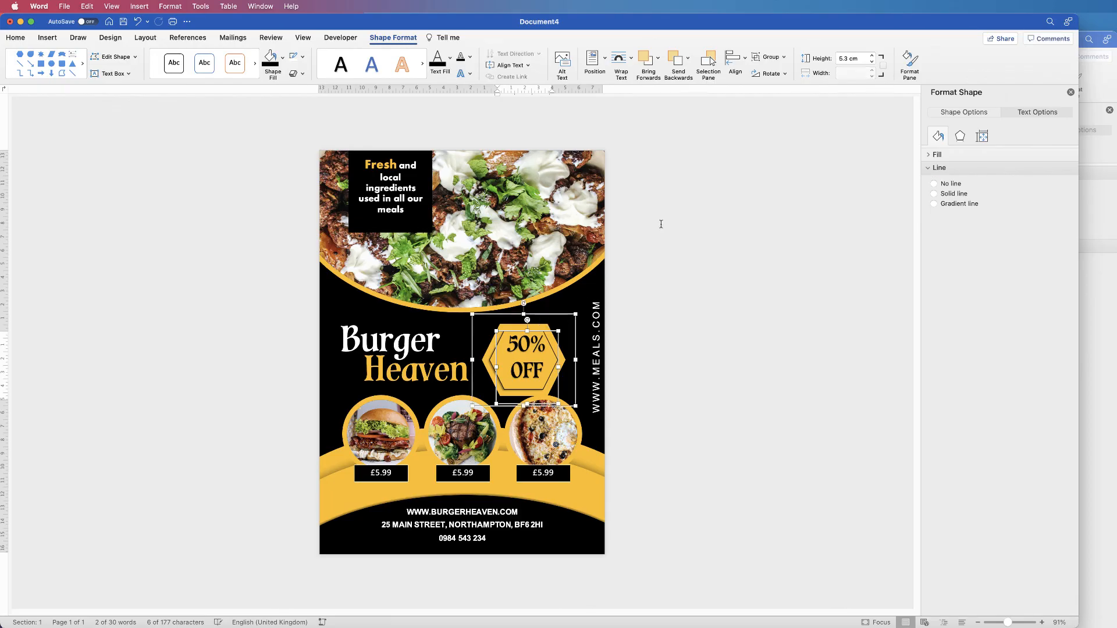
{"action": "left_click", "coordinate": [735, 58]}
{"action": "left_click", "coordinate": [751, 100]}
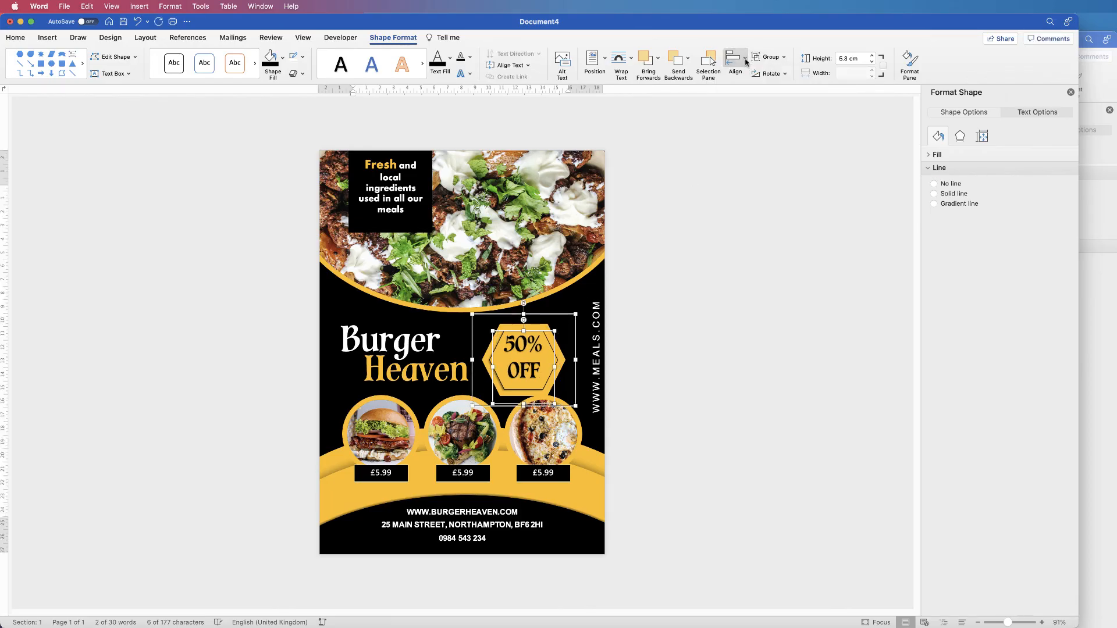
{"action": "left_click", "coordinate": [735, 58]}
{"action": "left_click", "coordinate": [749, 153]}
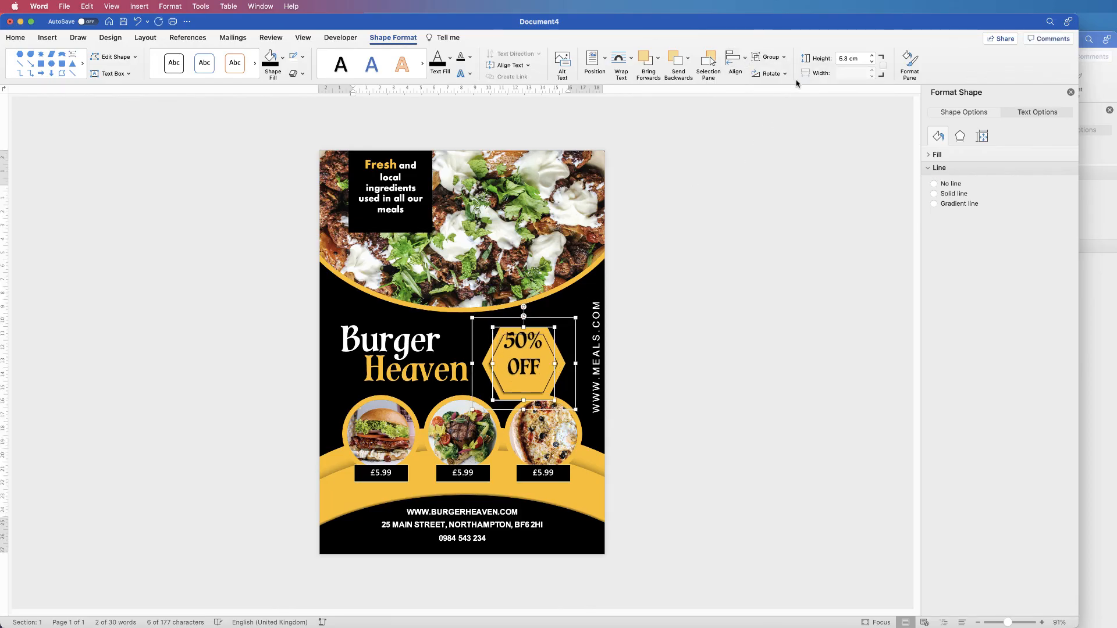
Nudge the 50% OFF text down so it sits visually centred in the hexagon.
{"action": "left_click", "coordinate": [571, 304]}
{"action": "left_click", "coordinate": [540, 332]}
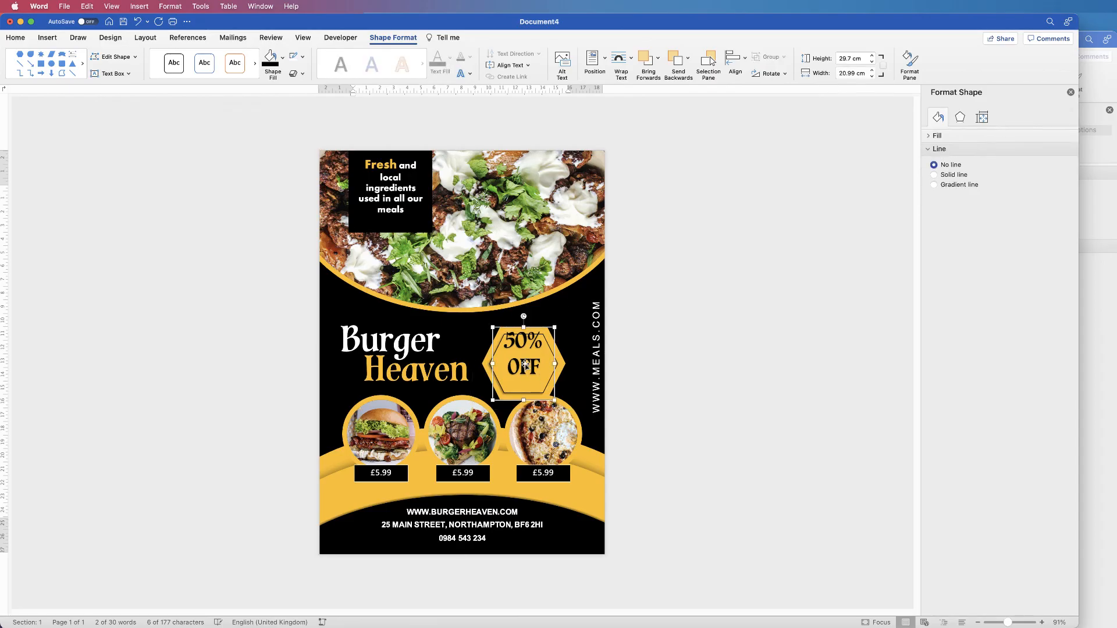
{"action": "key", "text": "Down"}
{"action": "key", "text": "Down"}
{"action": "key", "text": "Down"}
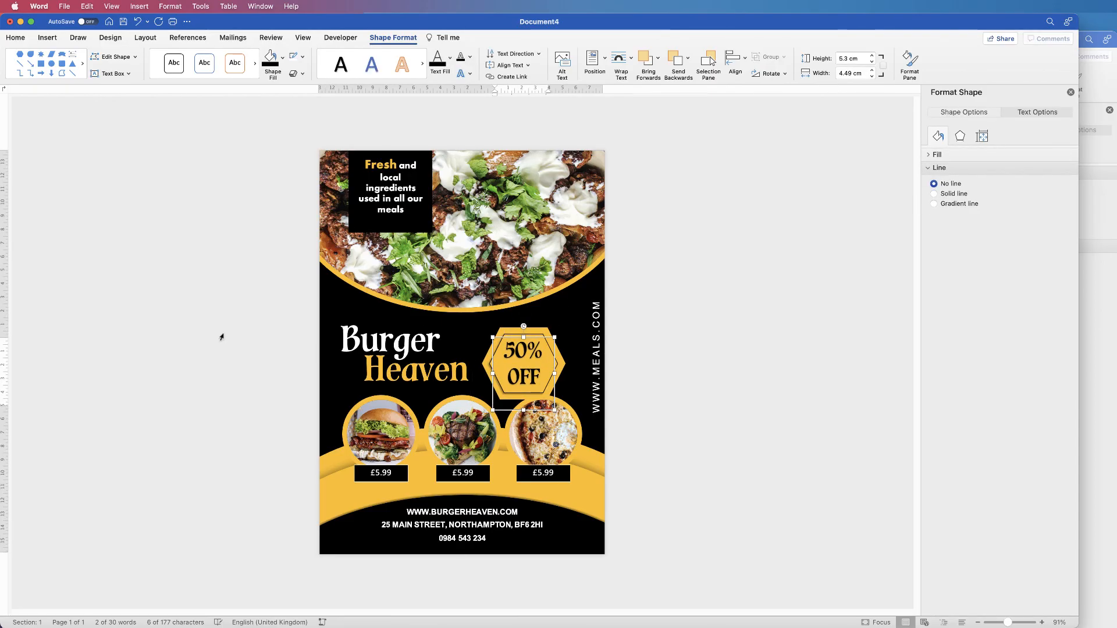
Group the 50% OFF text with the hexagon and move the badge slightly up and right, clear of the meal circles.
{"action": "left_click", "coordinate": [556, 346], "text": "shift"}
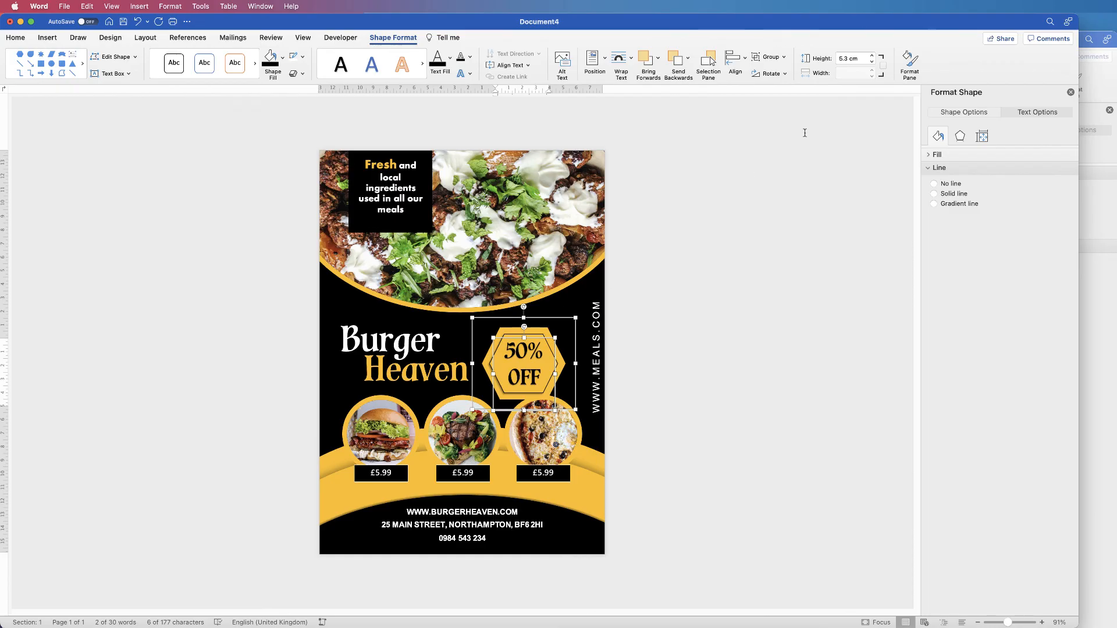
{"action": "left_click", "coordinate": [784, 58]}
{"action": "left_click", "coordinate": [776, 70]}
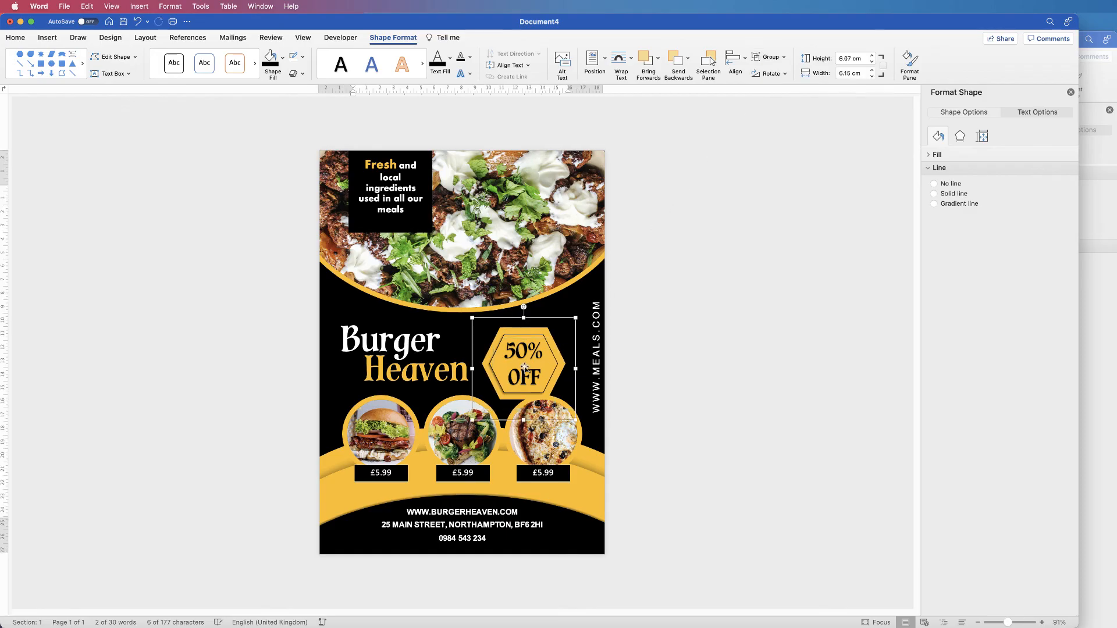
{"action": "left_click_drag", "start_coordinate": [524, 367], "coordinate": [529, 354]}
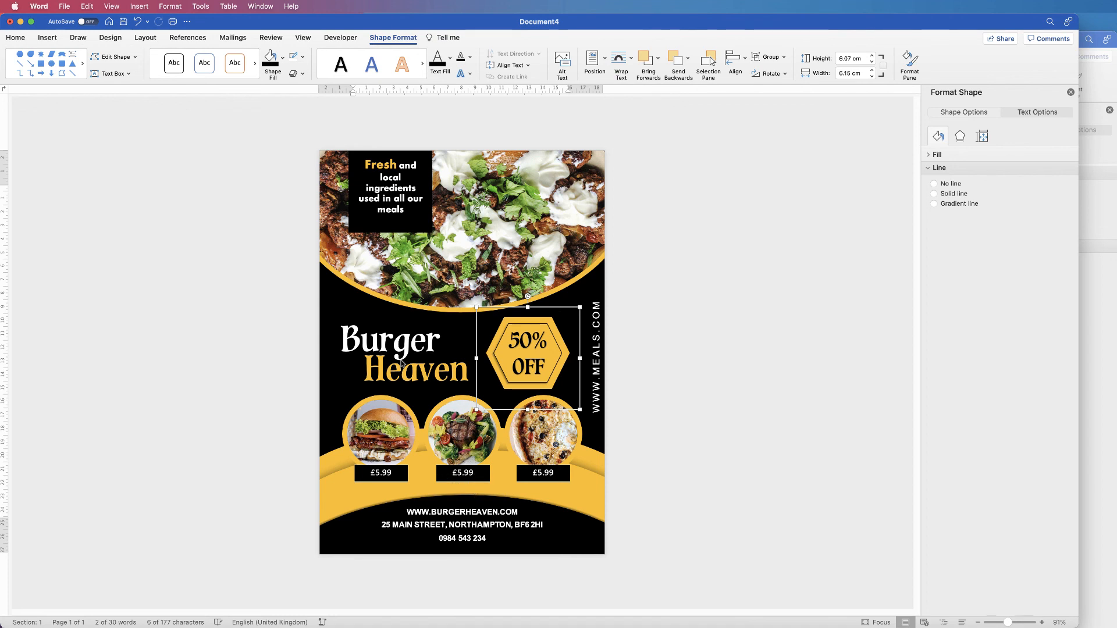
{"action": "left_click_drag", "start_coordinate": [445, 376], "coordinate": [440, 372]}
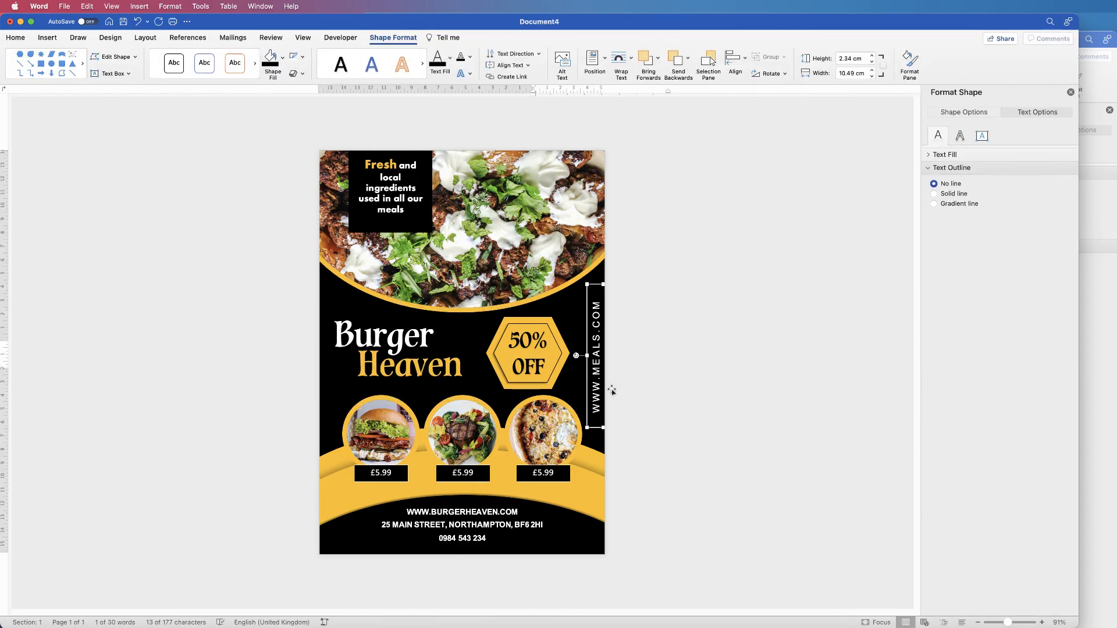
{"action": "left_click", "coordinate": [666, 527]}
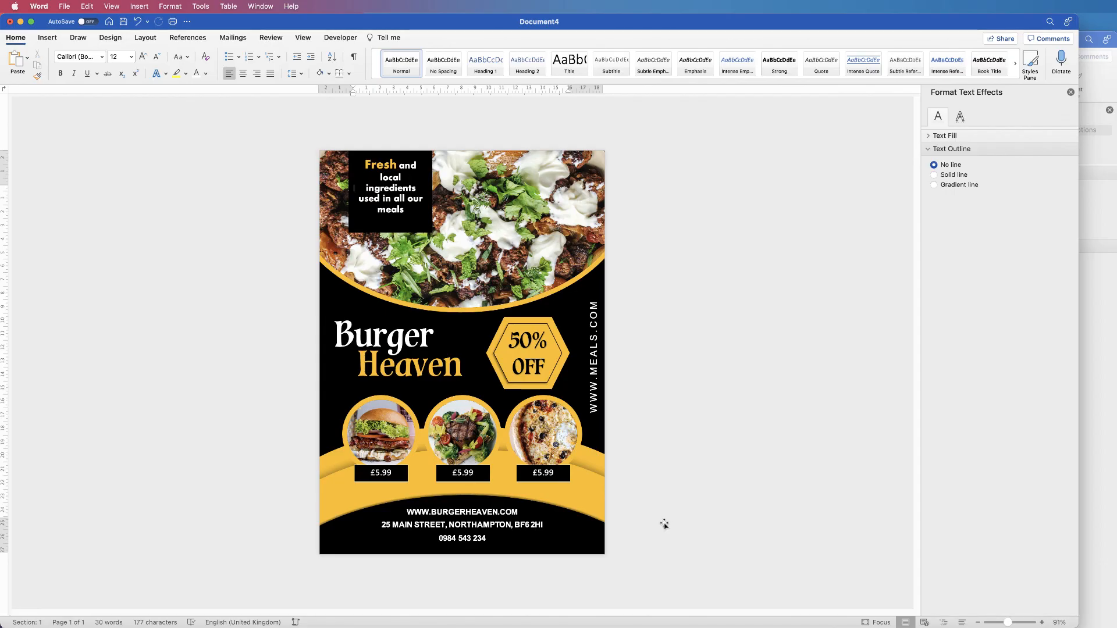